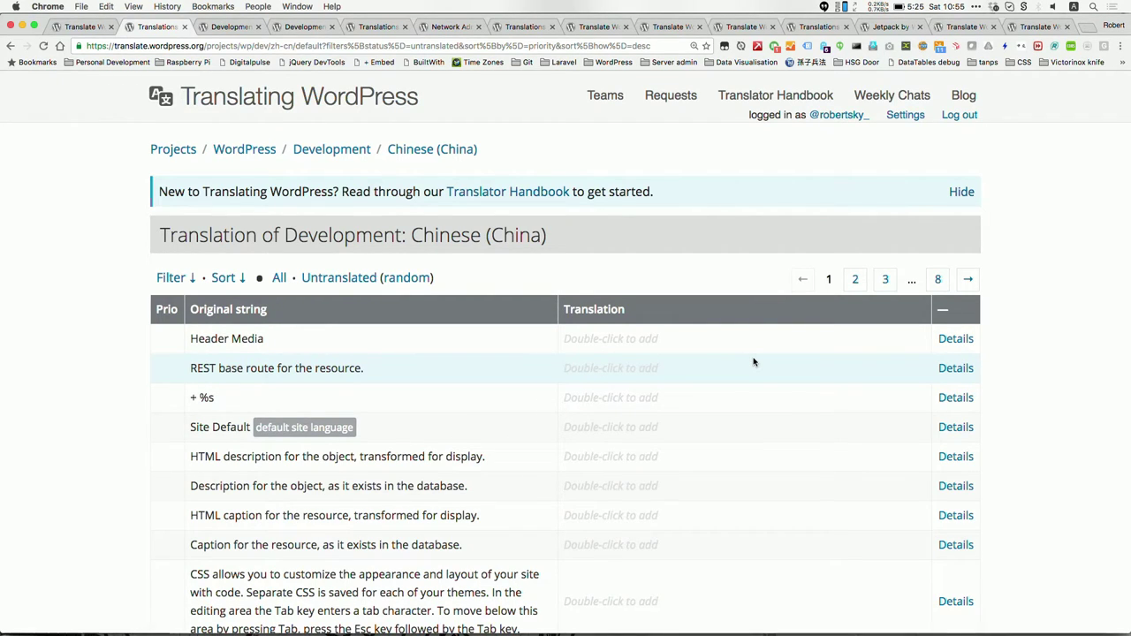
# Return to the unfiltered Chinese (China) Development translations and view the details of the waiting "ltr" translation.
pyautogui.hscroll(-5, 754, 361)
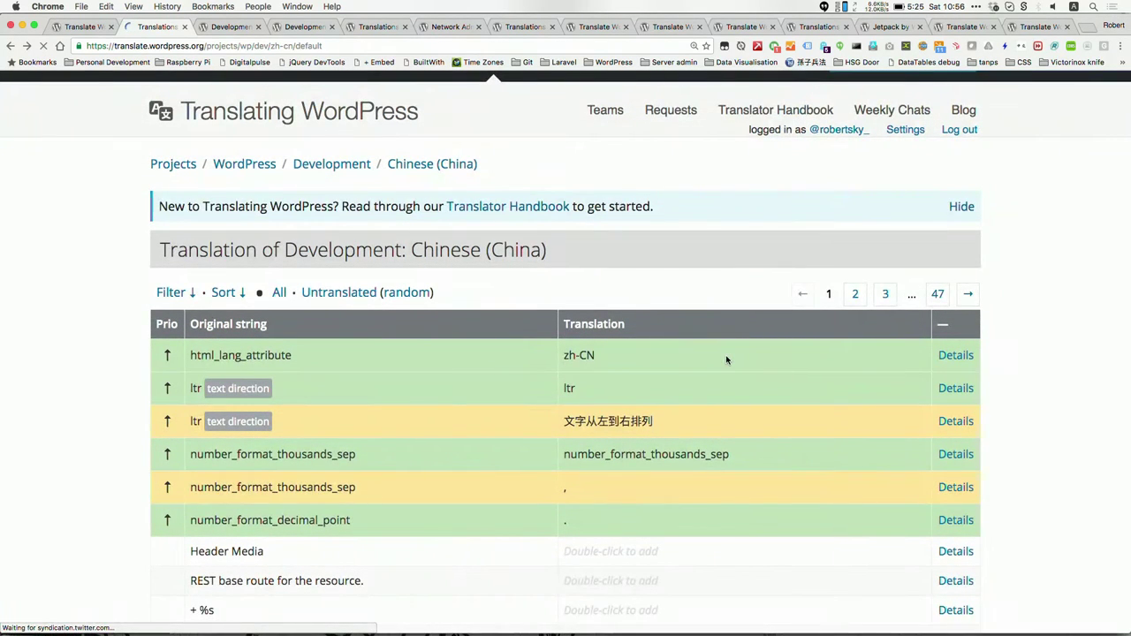
pyautogui.scroll(-1, 795, 362)
pyautogui.click(952, 366)
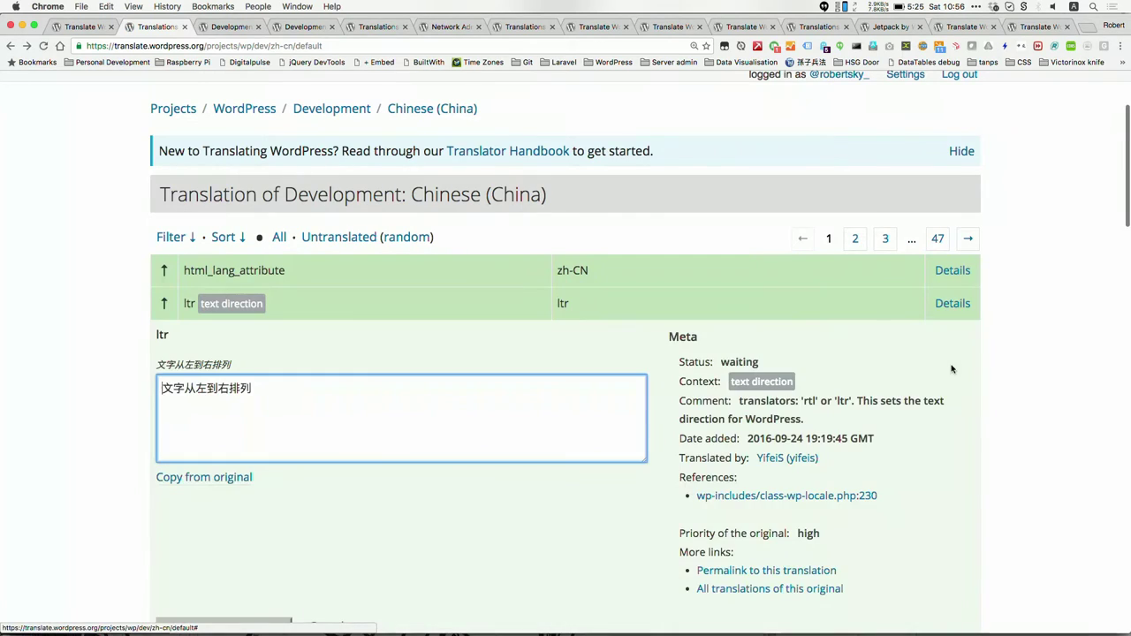
pyautogui.scroll(-2, 883, 366)
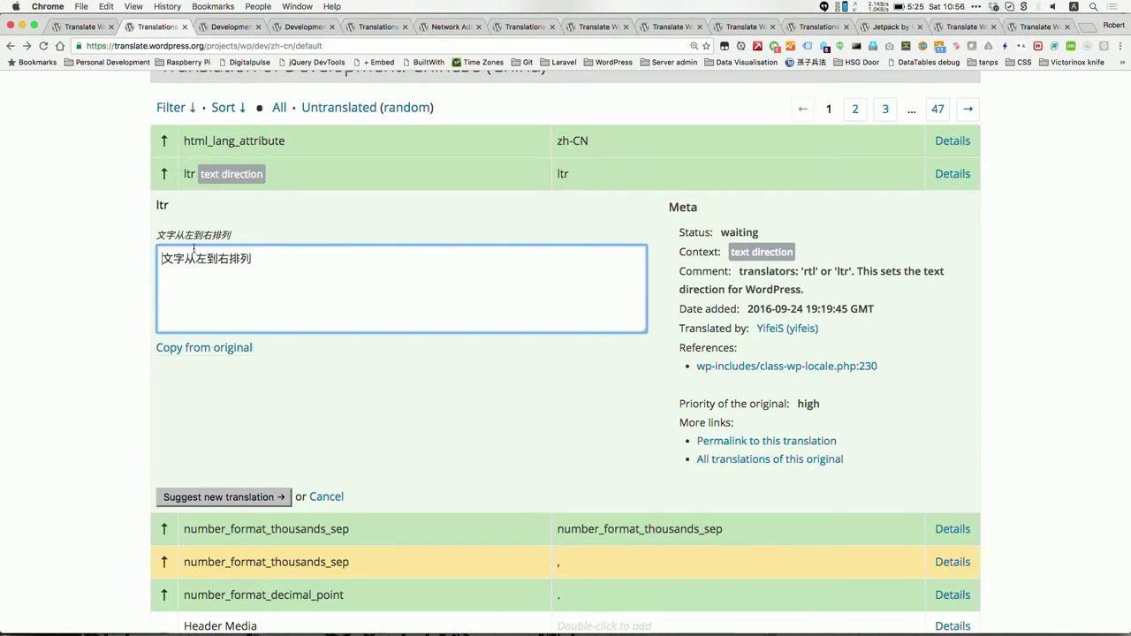
# Open the details of the untranslated "Header Media" string and examine its original text, translation field and Meta information.
pyautogui.scroll(-3, 618, 397)
pyautogui.click(952, 437)
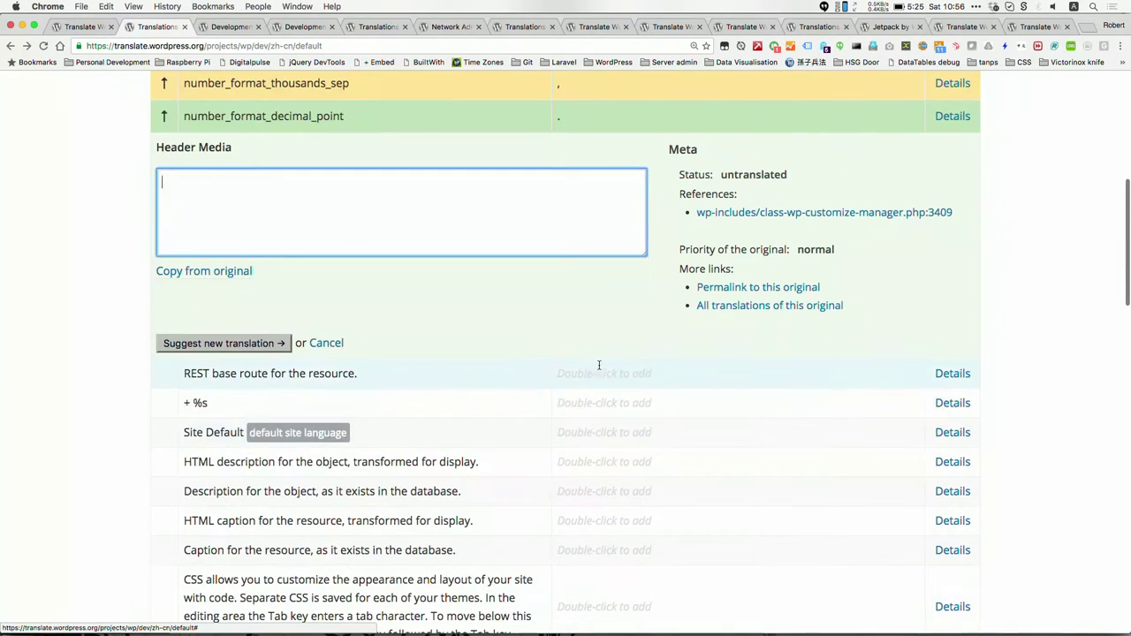
pyautogui.scroll(1, 598, 362)
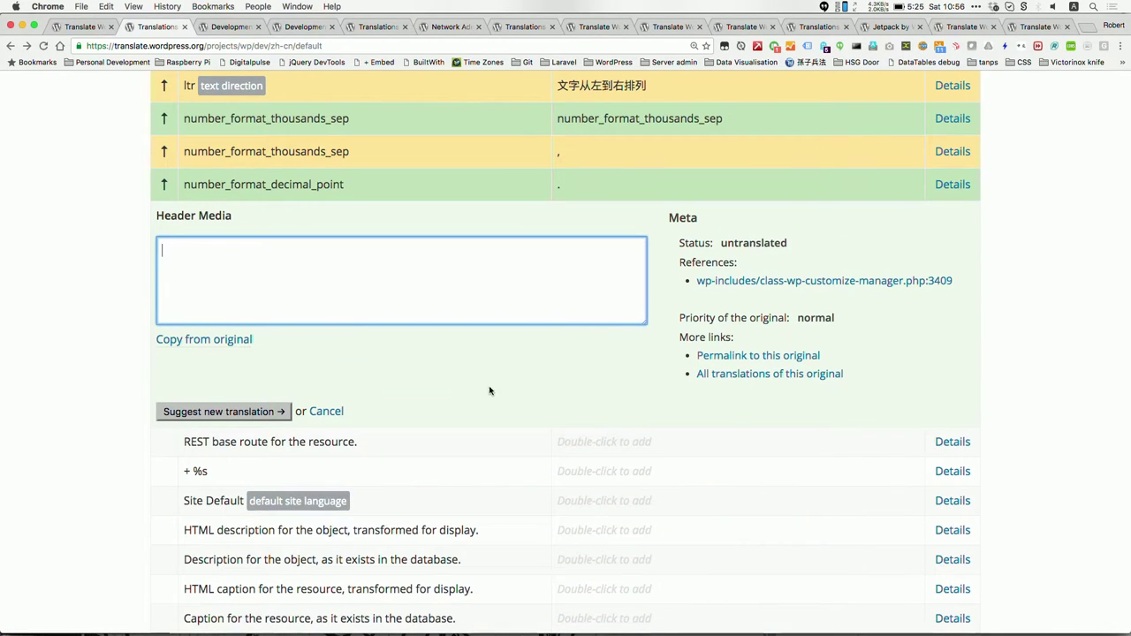
pyautogui.click(163, 217)
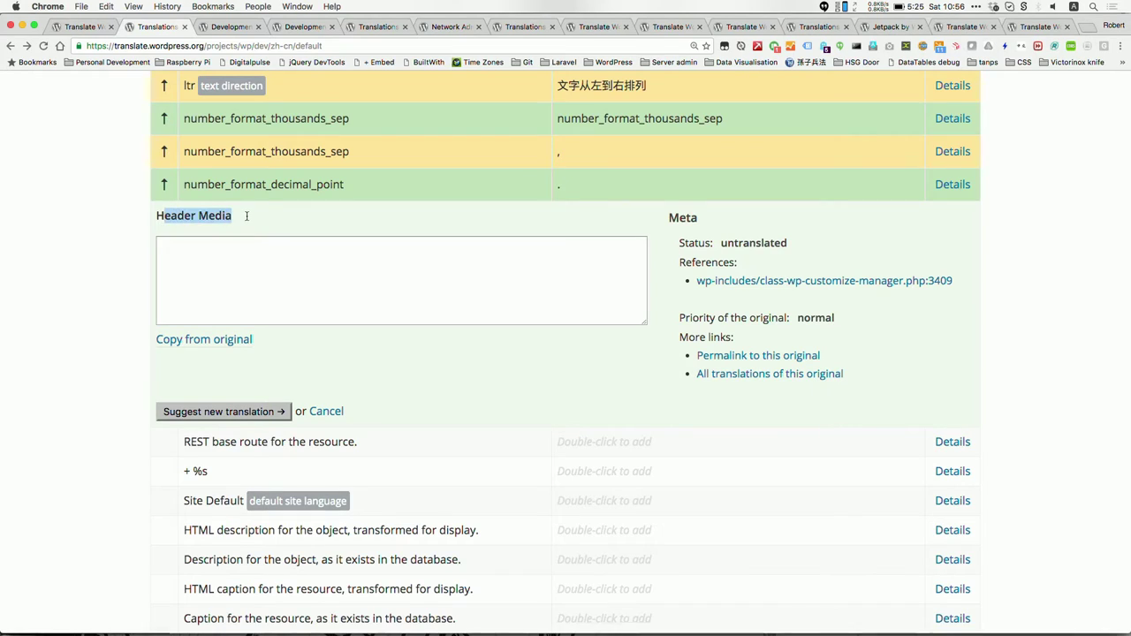
pyautogui.click(230, 258)
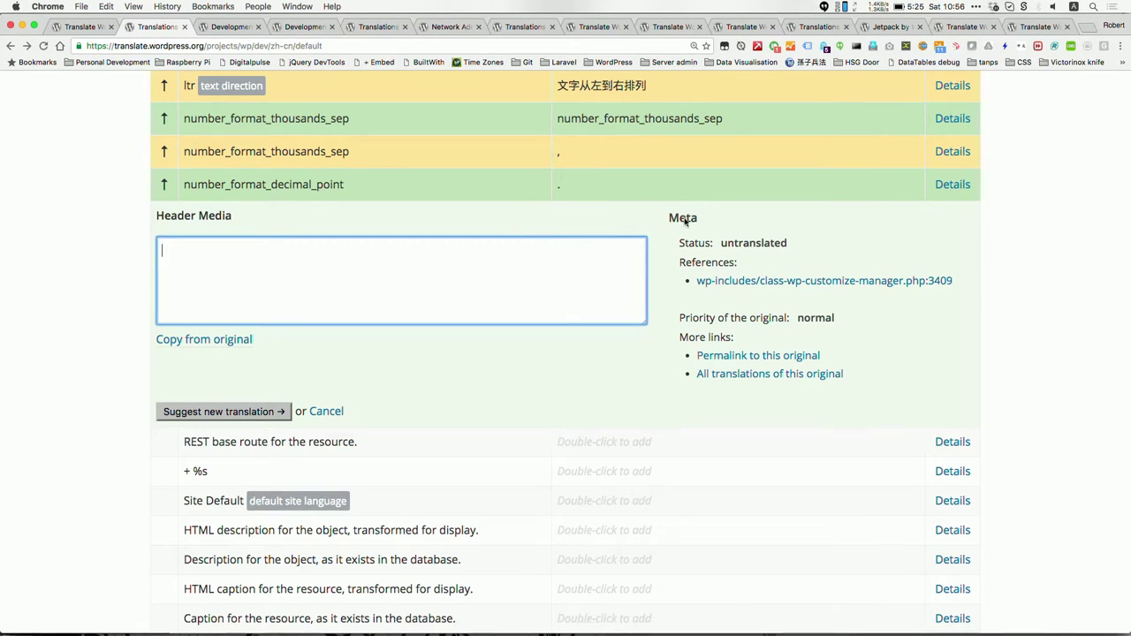
pyautogui.moveTo(674, 217); pyautogui.dragTo(702, 215)
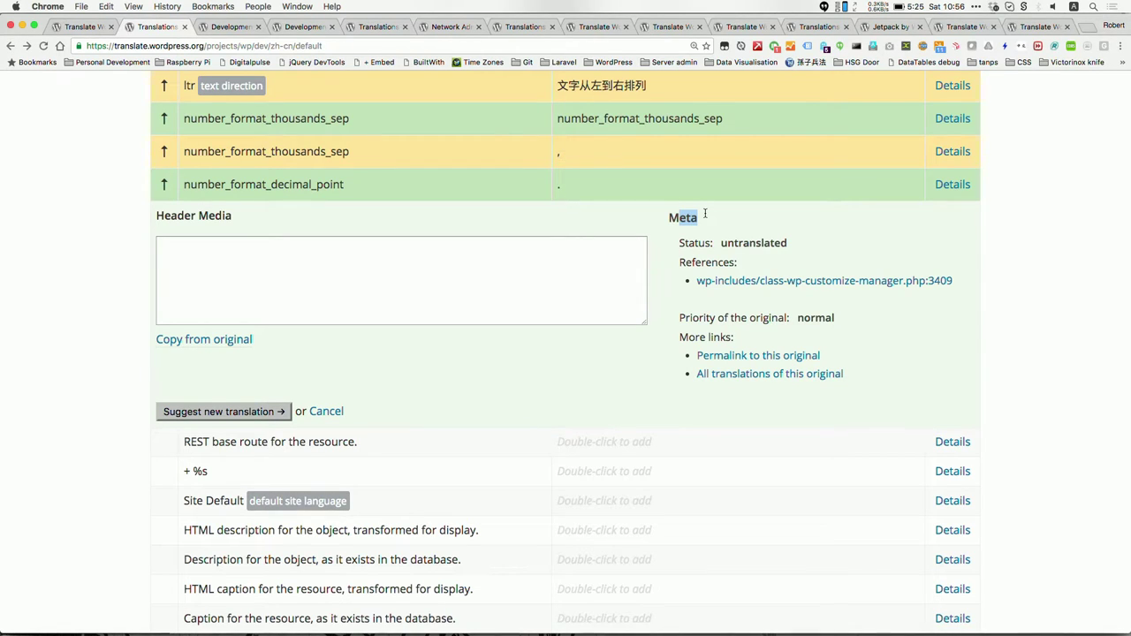
pyautogui.click(718, 243)
# Open the source reference wp-includes/class-wp-customize-manager.php:3409 in a separate tab, enlarge the page and inspect the highlighted code line.
pyautogui.keyDown('super'); pyautogui.click(946, 283); pyautogui.keyUp('super')
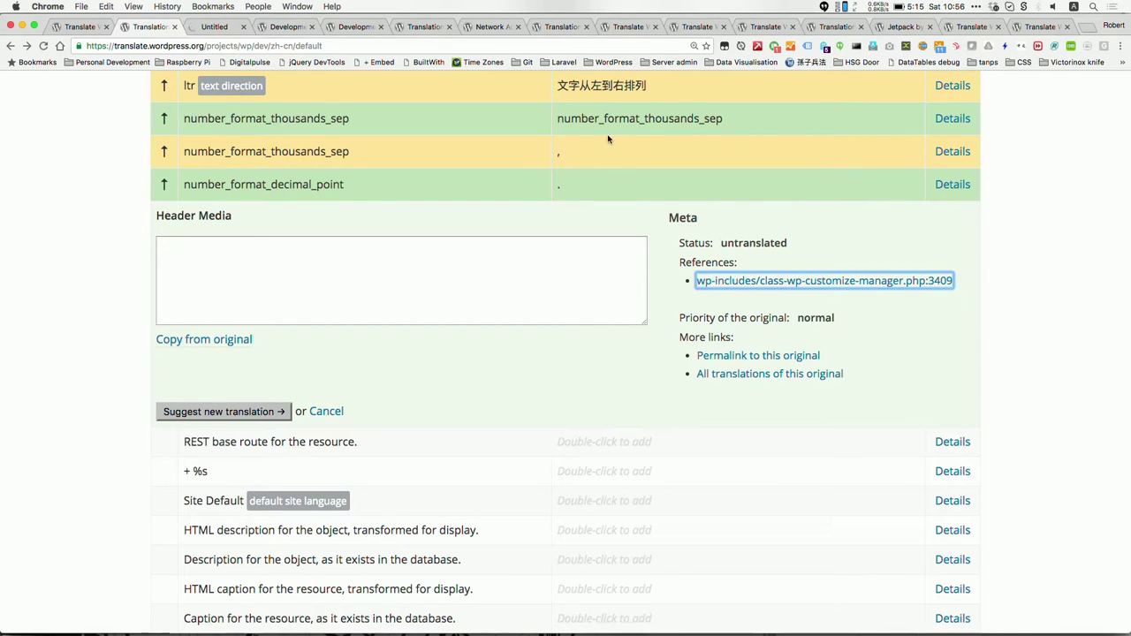
pyautogui.click(203, 27)
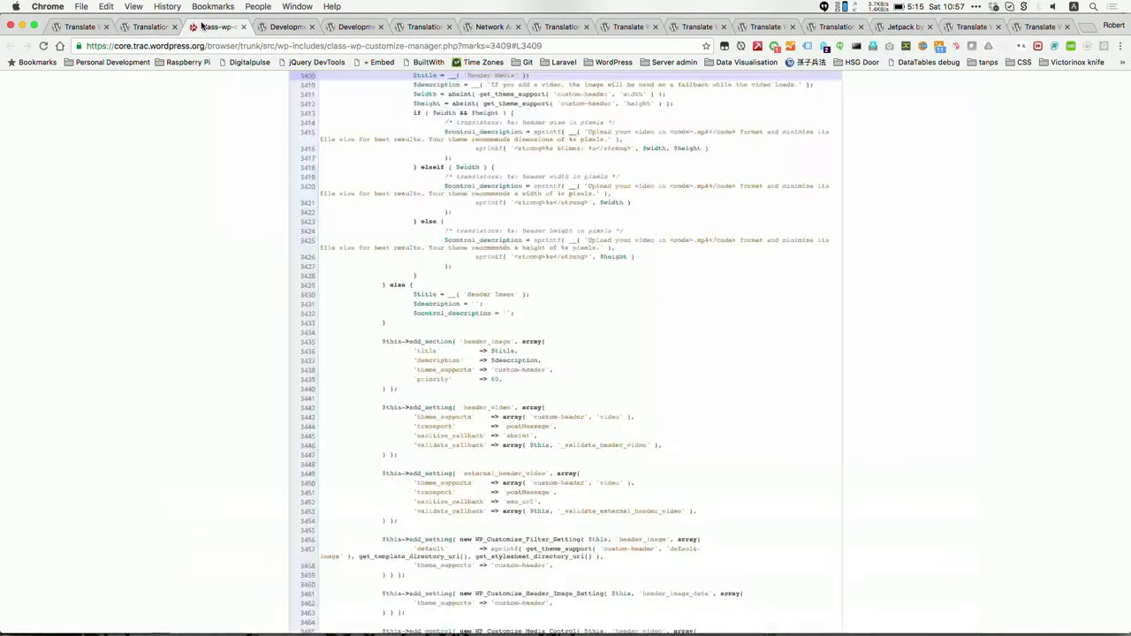
pyautogui.press('super+equal')
pyautogui.scroll(20, 229, 203)
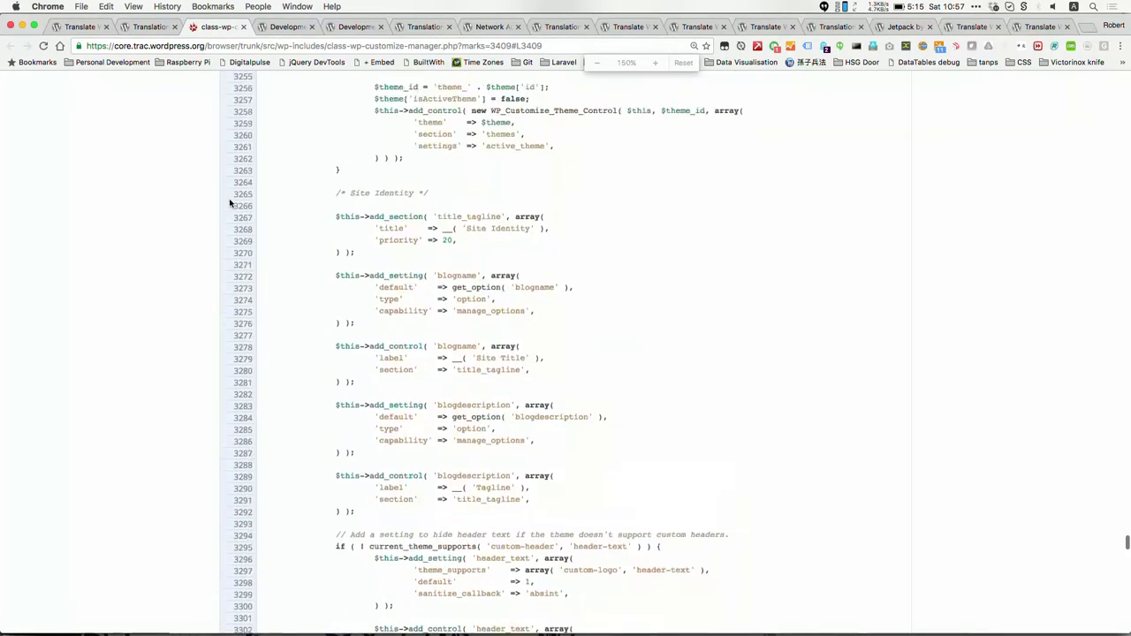
pyautogui.scroll(-15, 230, 200)
pyautogui.scroll(-6, 230, 199)
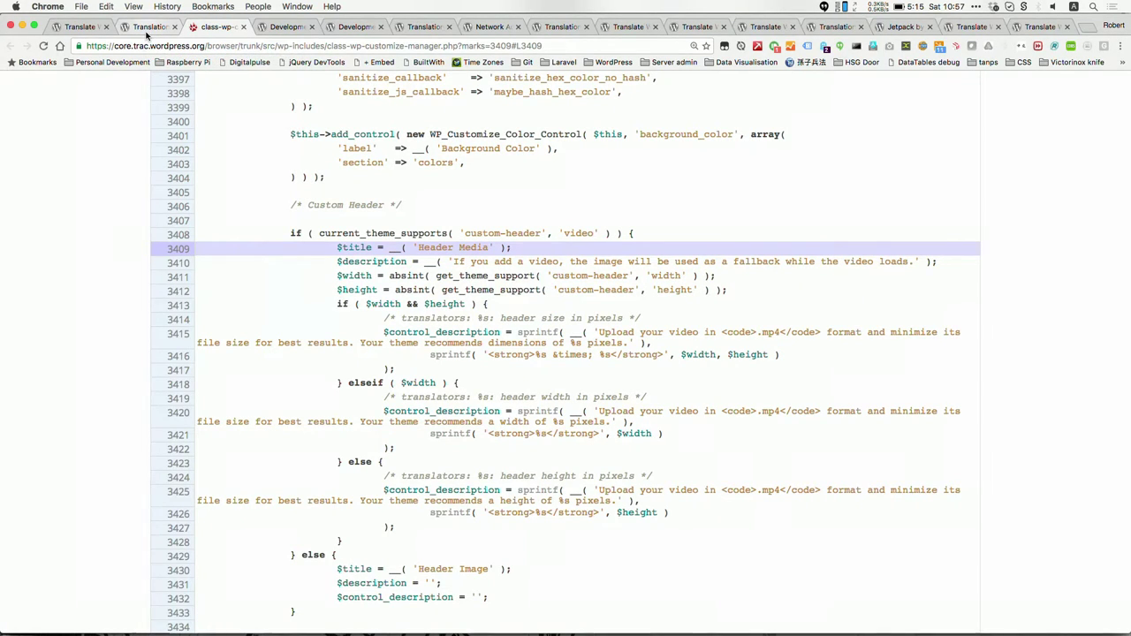
# Go back to the translation list and open the local site wordpress.dev in a new tab.
pyautogui.click(147, 32)
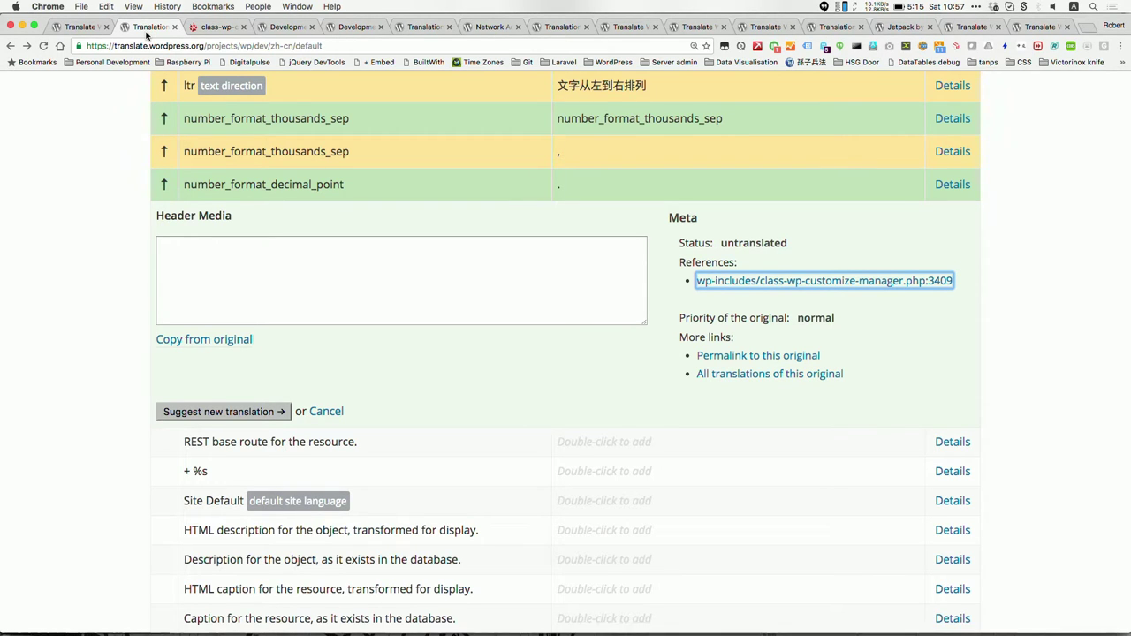
pyautogui.press('super+t')
pyautogui.write('wordpress.dev')
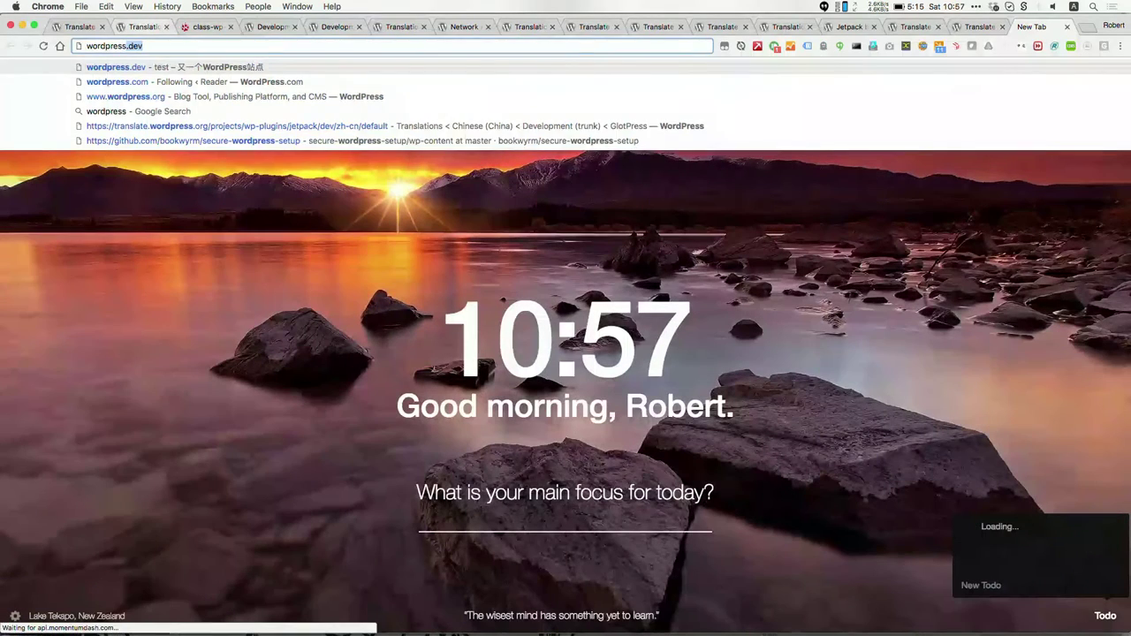
pyautogui.press('Return')
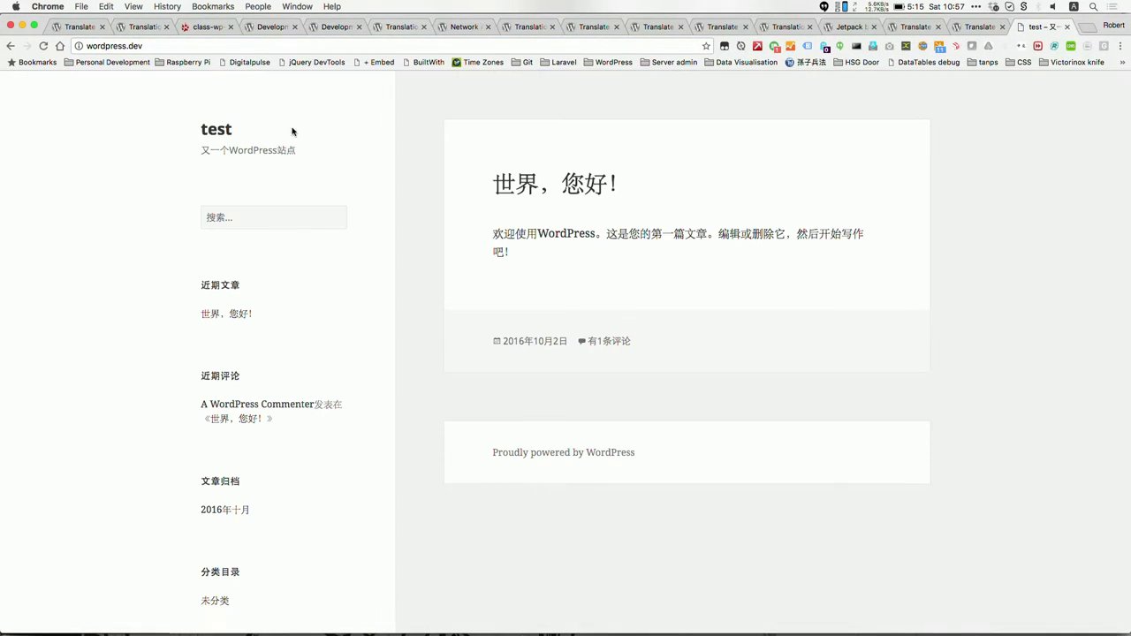
# Load the site's wp-login.php page and log in with the prefilled credentials.
pyautogui.click(244, 46)
pyautogui.write('/')
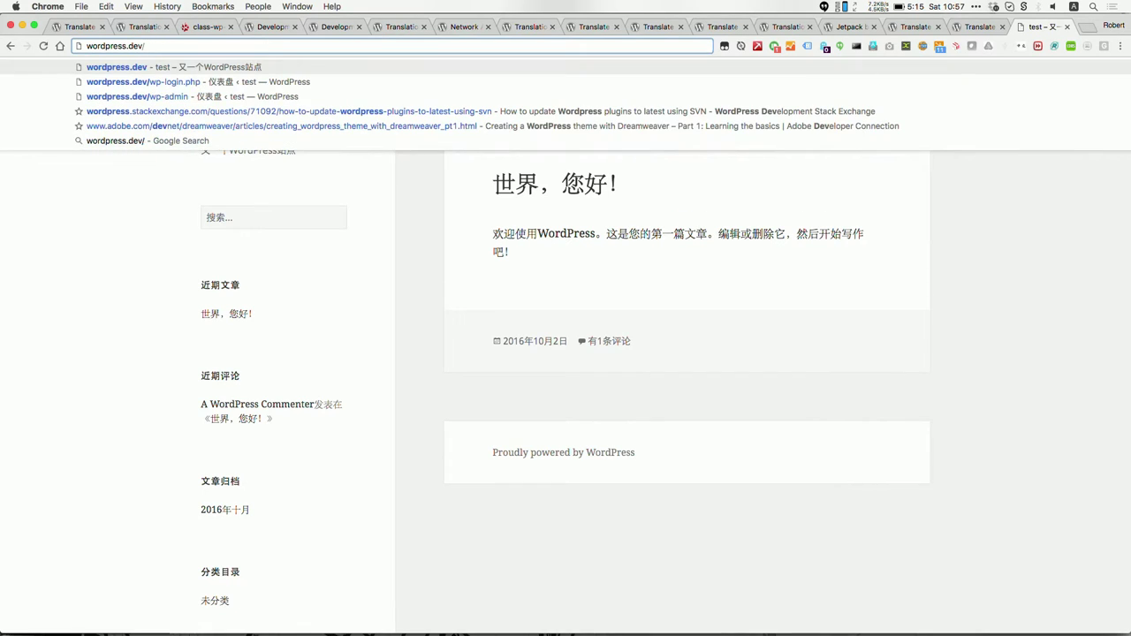
pyautogui.write('wp-login.php')
pyautogui.press('Return')
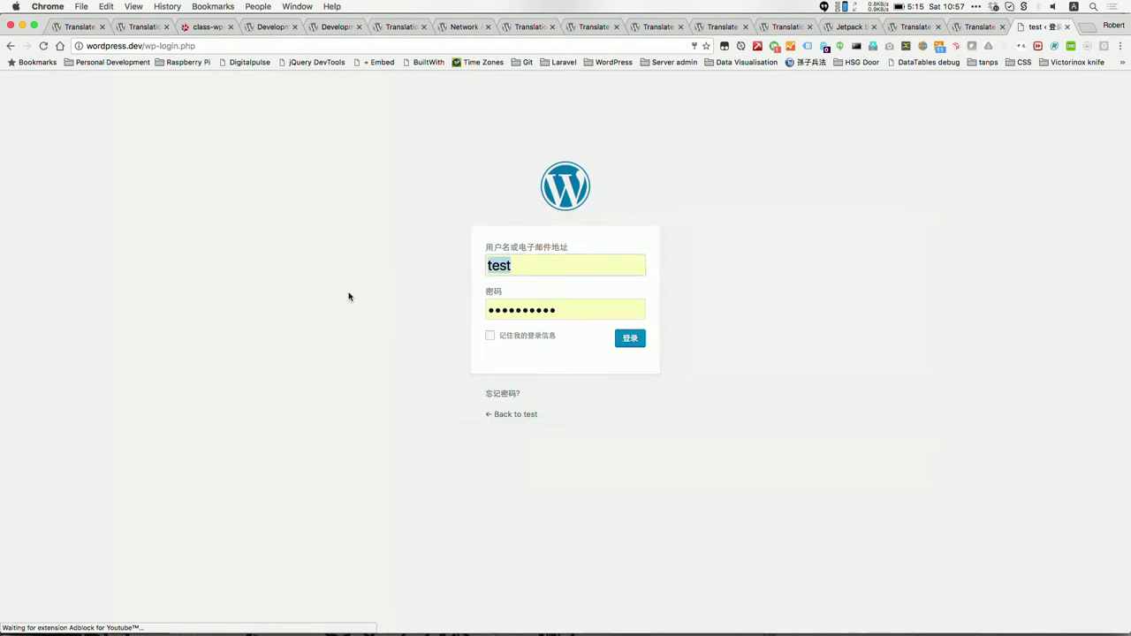
pyautogui.click(630, 337)
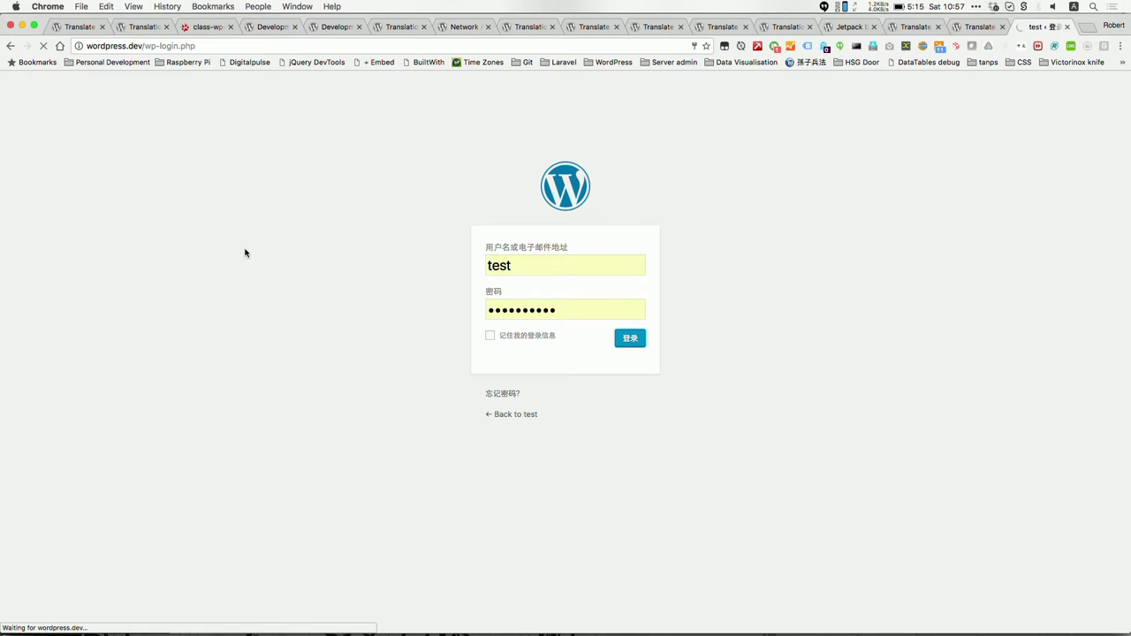
# View all translations of the "Header Media" original in a separate tab and return to the translation list.
pyautogui.click(125, 27)
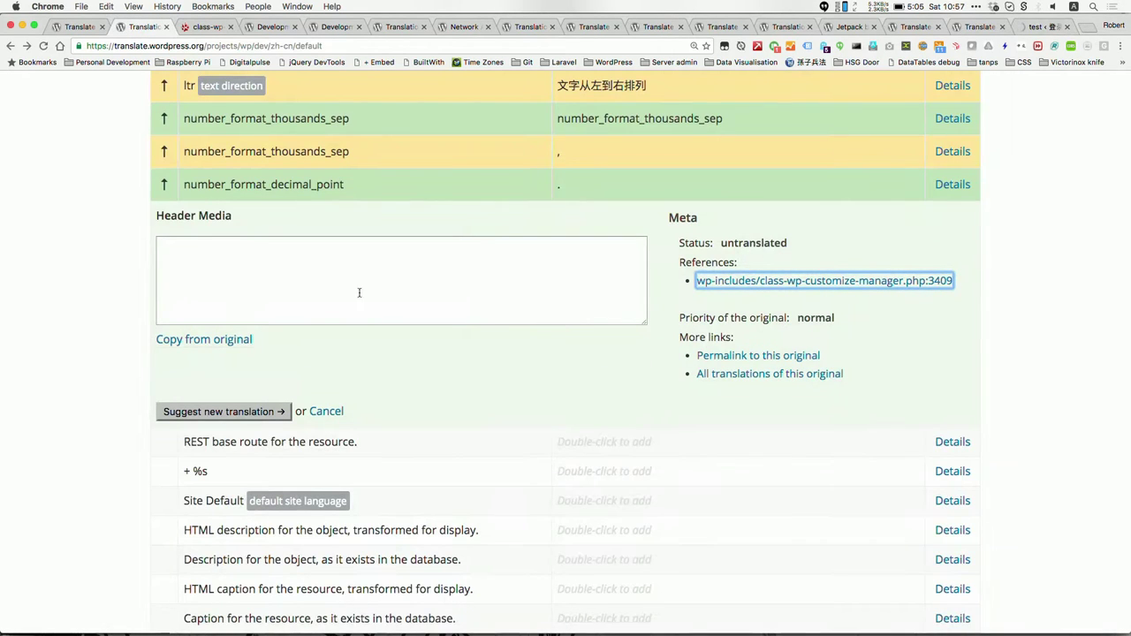
pyautogui.keyDown('super'); pyautogui.click(737, 377); pyautogui.keyUp('super')
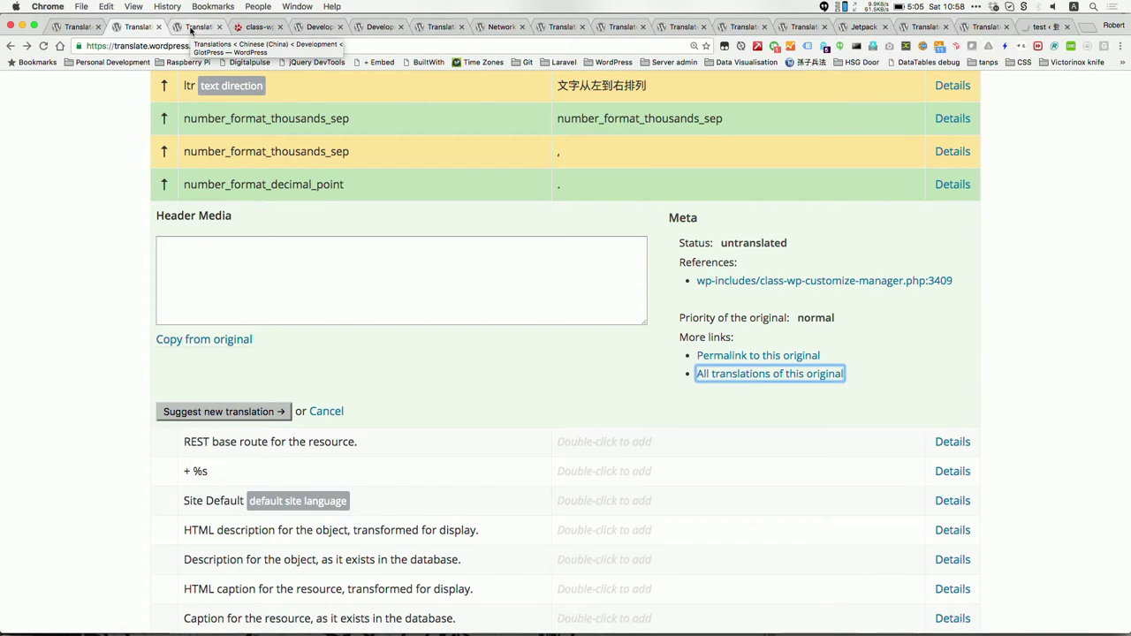
pyautogui.click(190, 29)
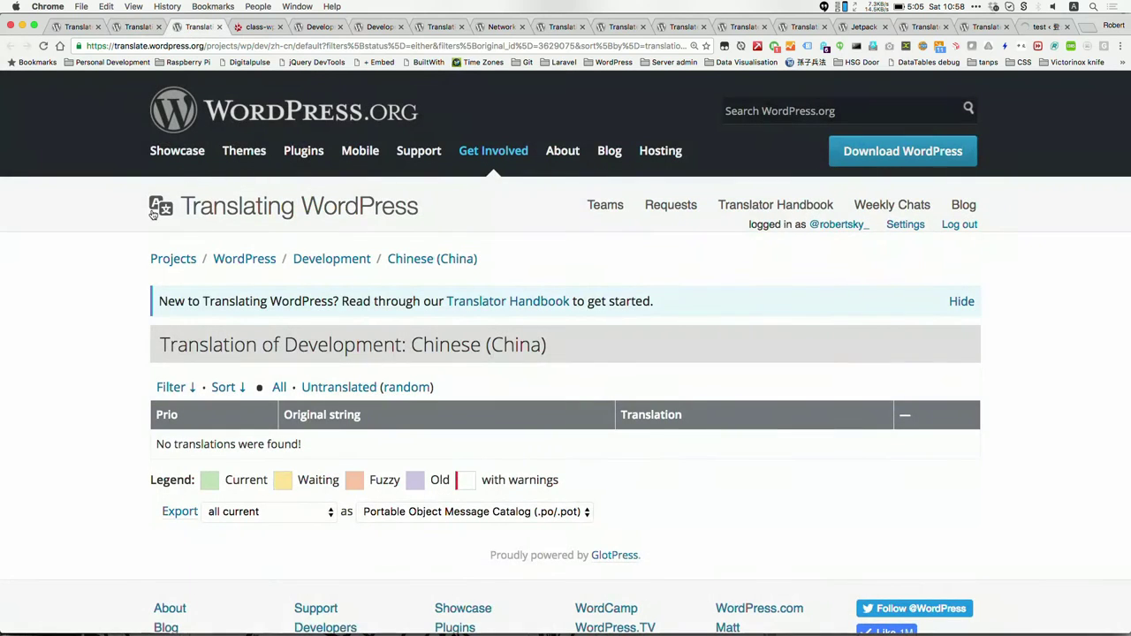
pyautogui.click(134, 28)
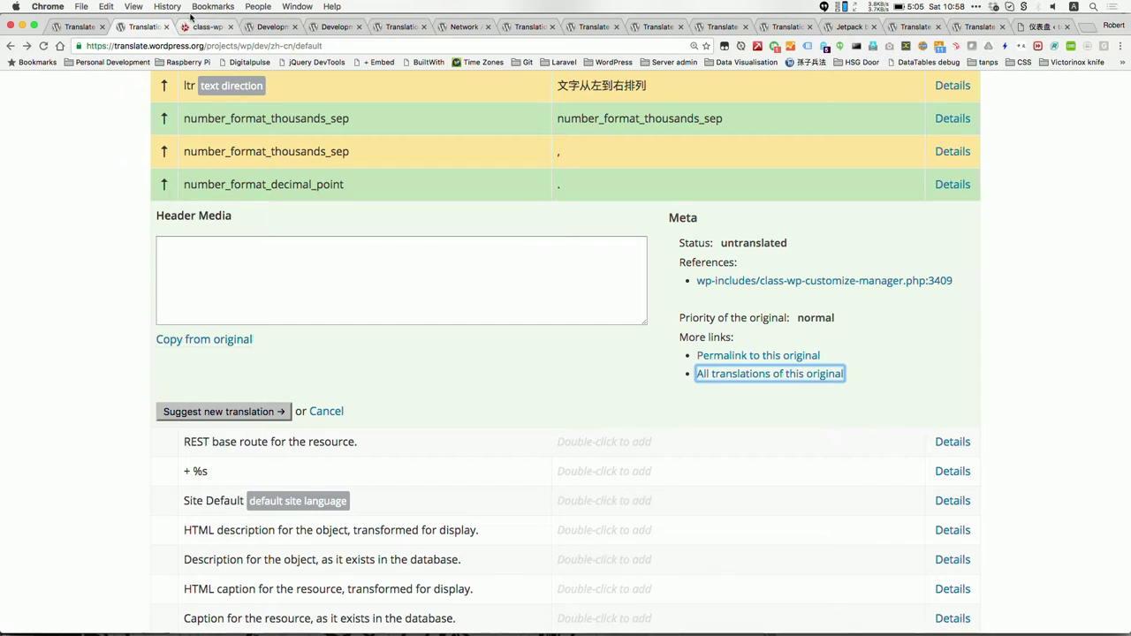
# Look over the strings around "Header Media" and place the cursor in its empty translation field.
pyautogui.scroll(-2, 129, 182)
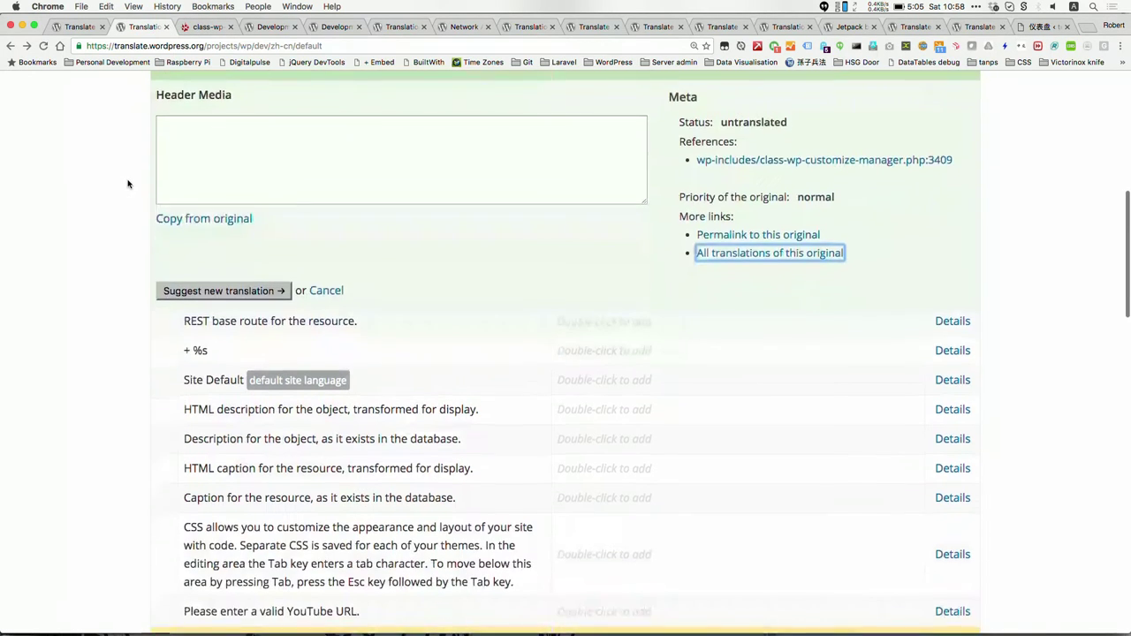
pyautogui.scroll(2, 250, 211)
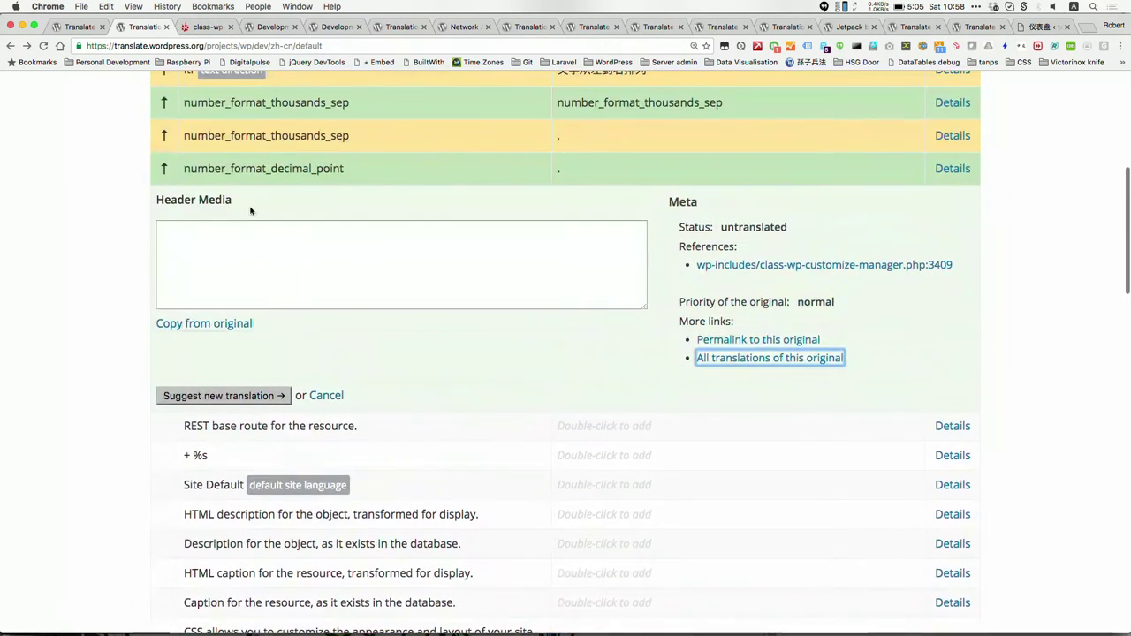
pyautogui.click(262, 277)
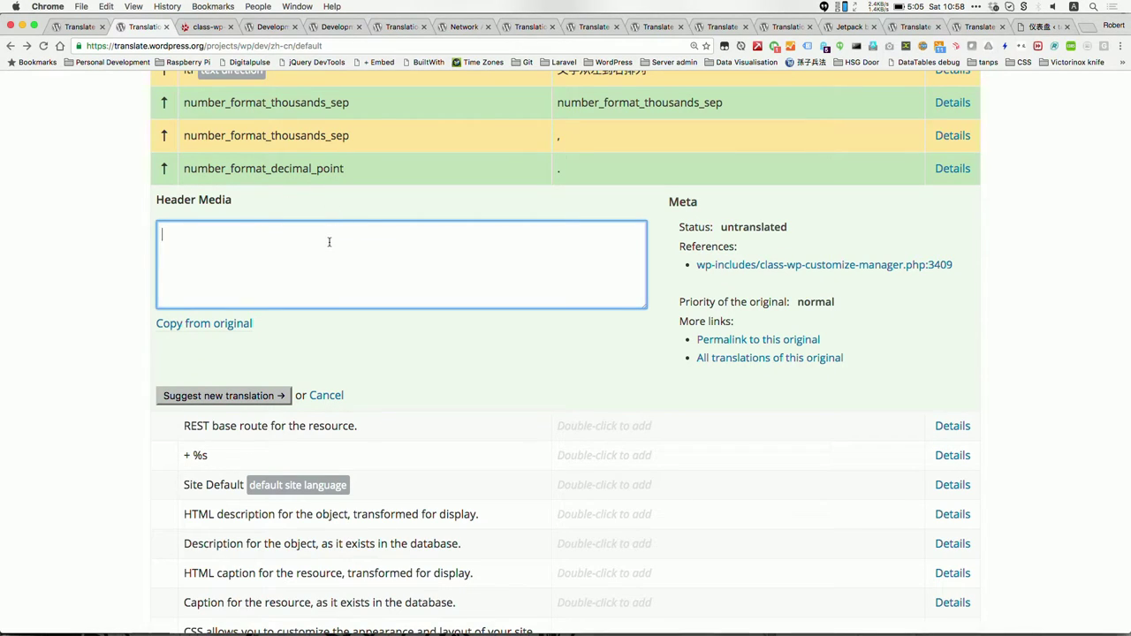
# Examine the details of number_format_decimal_point and the current number_format_thousands_sep translation, highlighting the latter's existing translation and editable text.
pyautogui.click(951, 171)
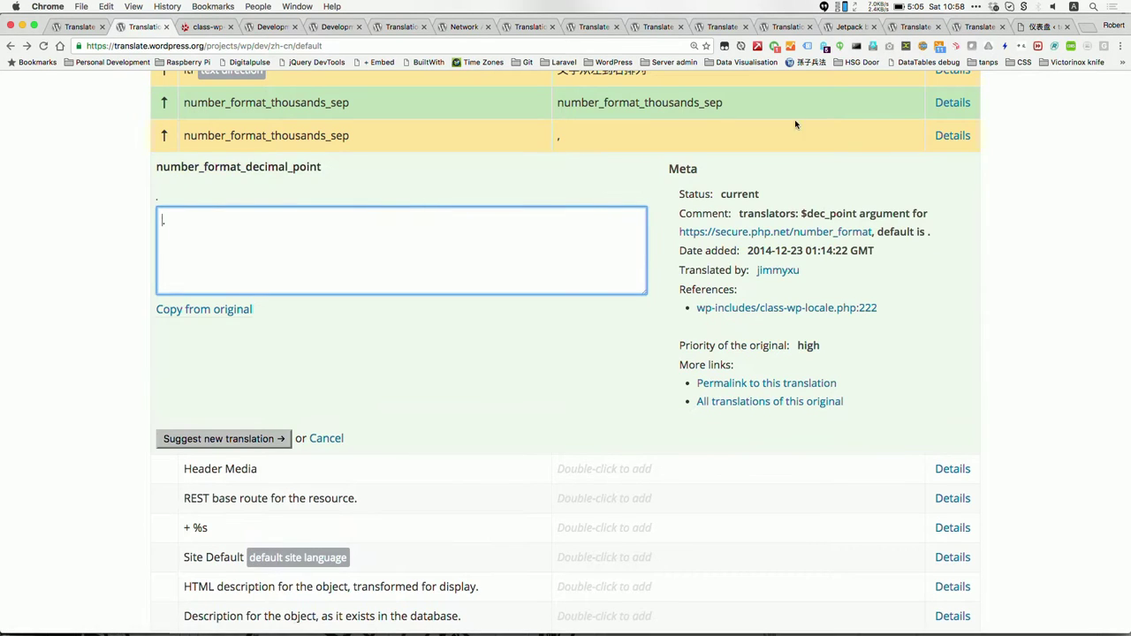
pyautogui.click(953, 102)
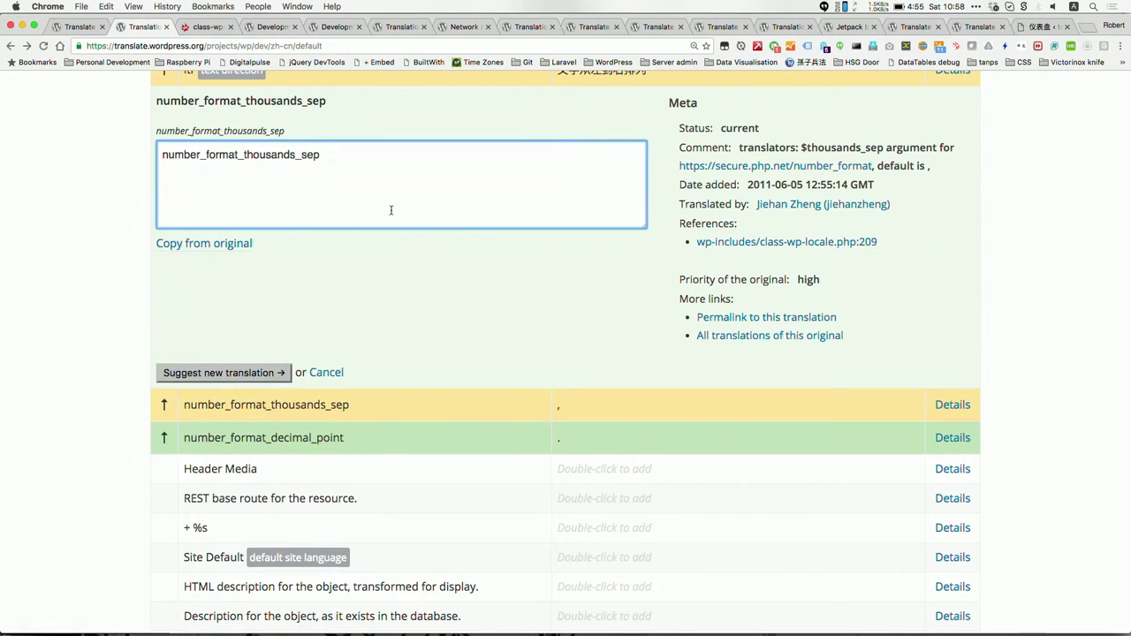
pyautogui.moveTo(297, 135); pyautogui.dragTo(156, 130)
pyautogui.click(168, 133)
pyautogui.scroll(1, 757, 138)
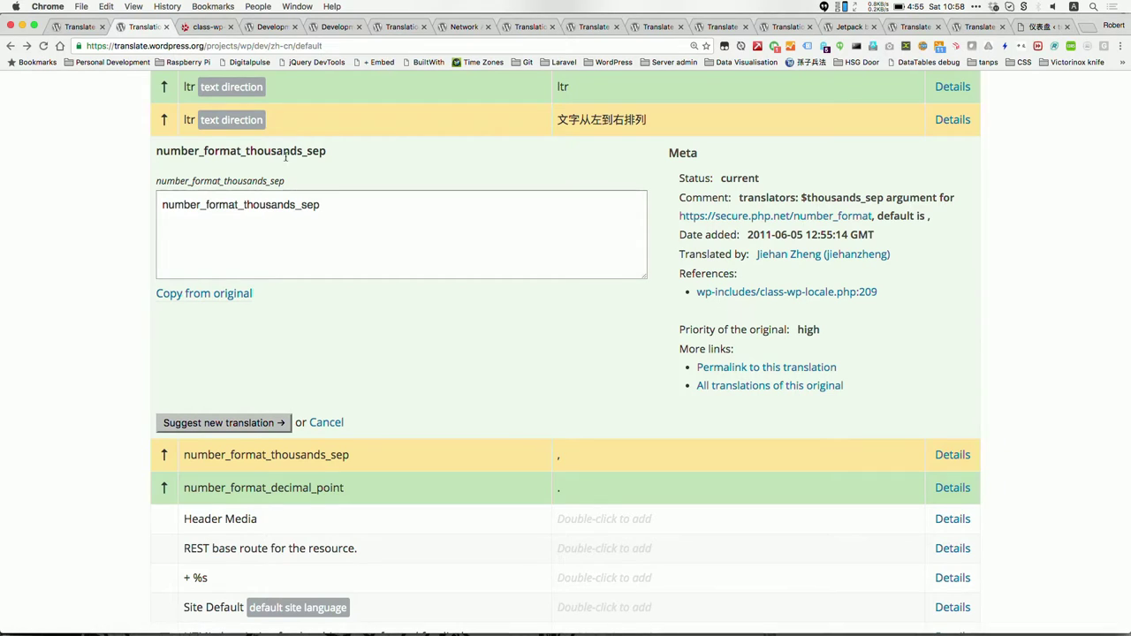
pyautogui.moveTo(298, 180); pyautogui.dragTo(158, 180)
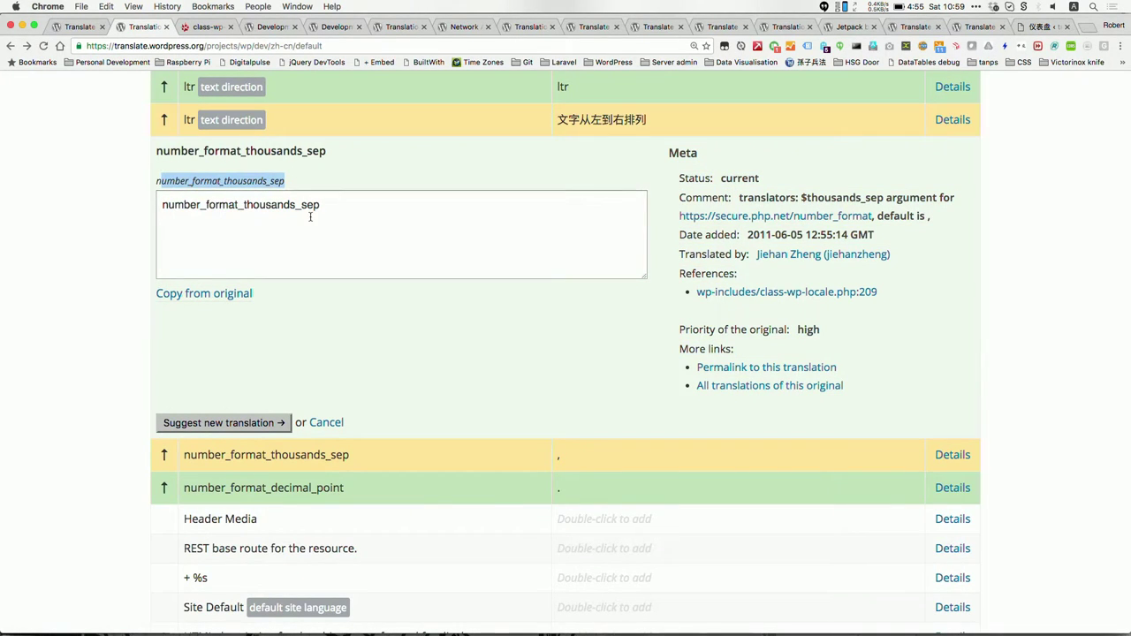
pyautogui.click(365, 215)
pyautogui.moveTo(365, 216); pyautogui.dragTo(167, 205)
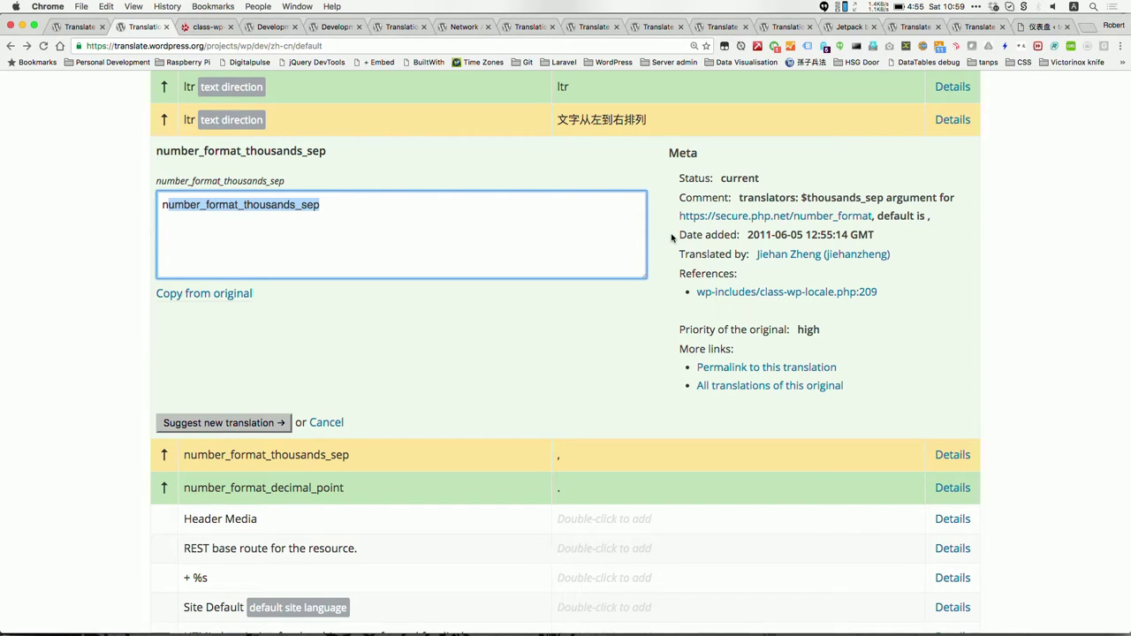
# Reopen the details of the waiting "ltr" translation and review its comment and suggestion controls.
pyautogui.click(969, 119)
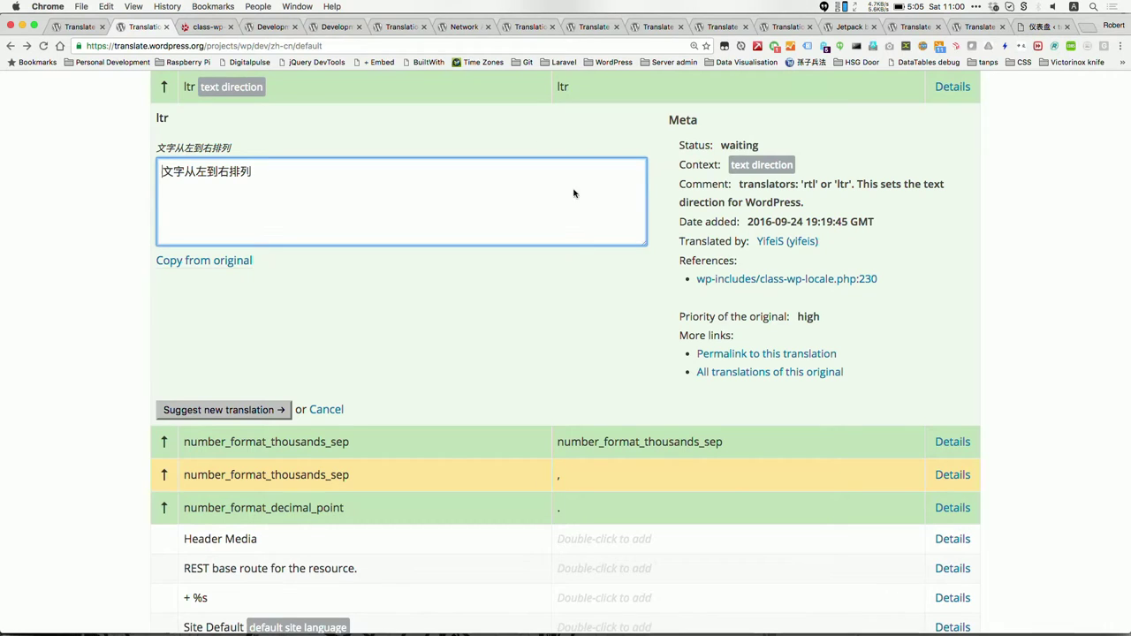
pyautogui.scroll(-3, 731, 330)
pyautogui.scroll(3, 731, 331)
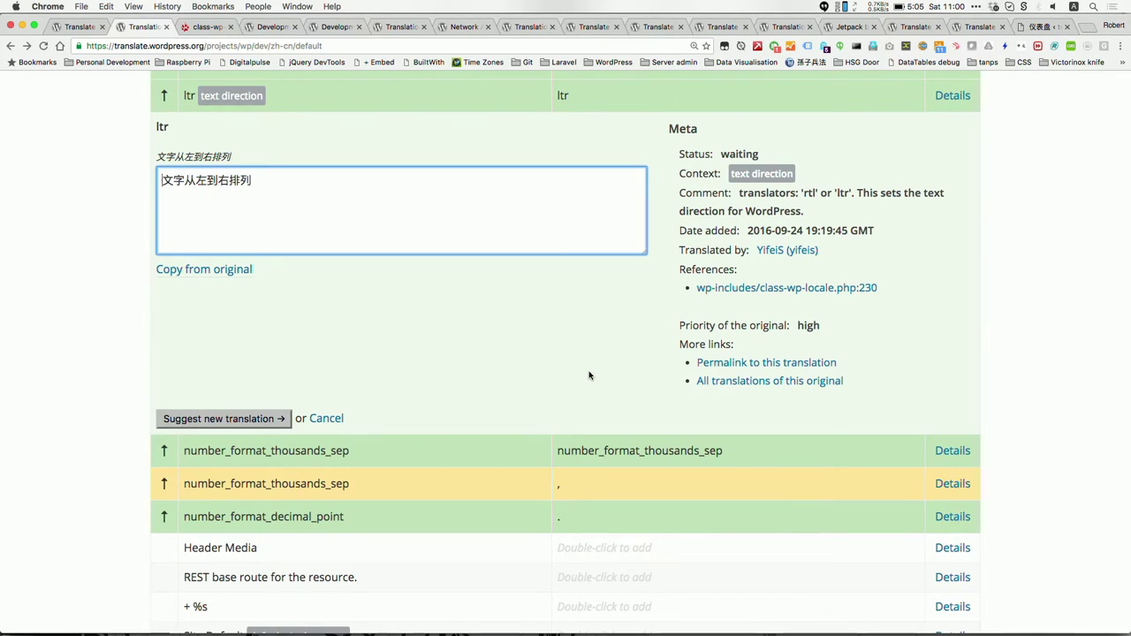
# Review the export scope and file format choices below the translation list, keeping Portable Object Message Catalog (.po/.pot) as the format.
pyautogui.scroll(-20, 589, 376)
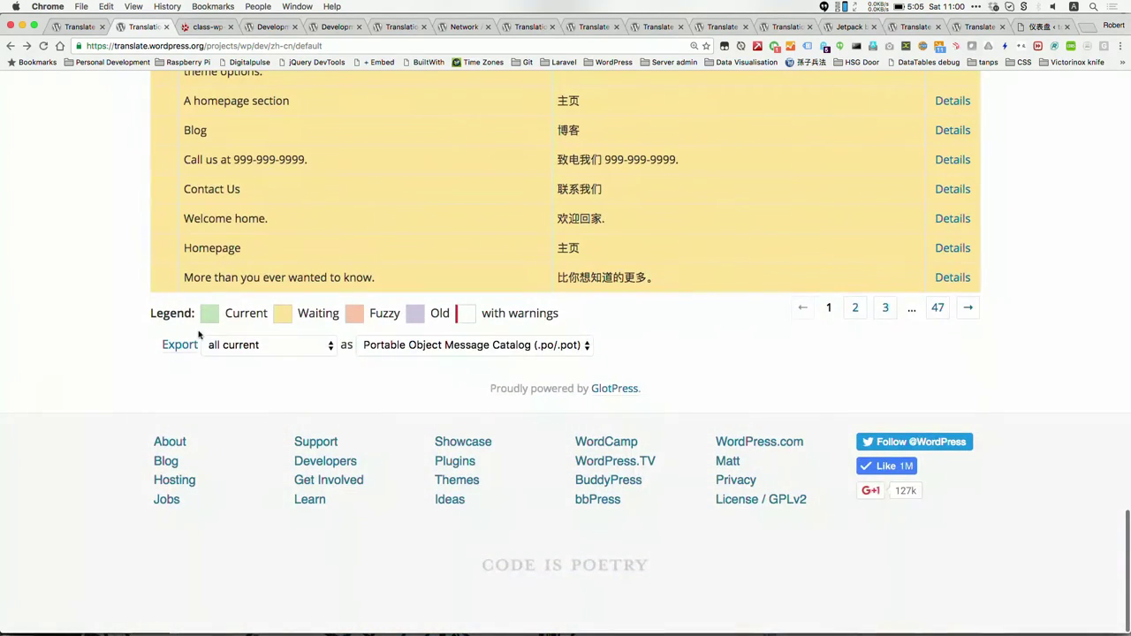
pyautogui.click(239, 348)
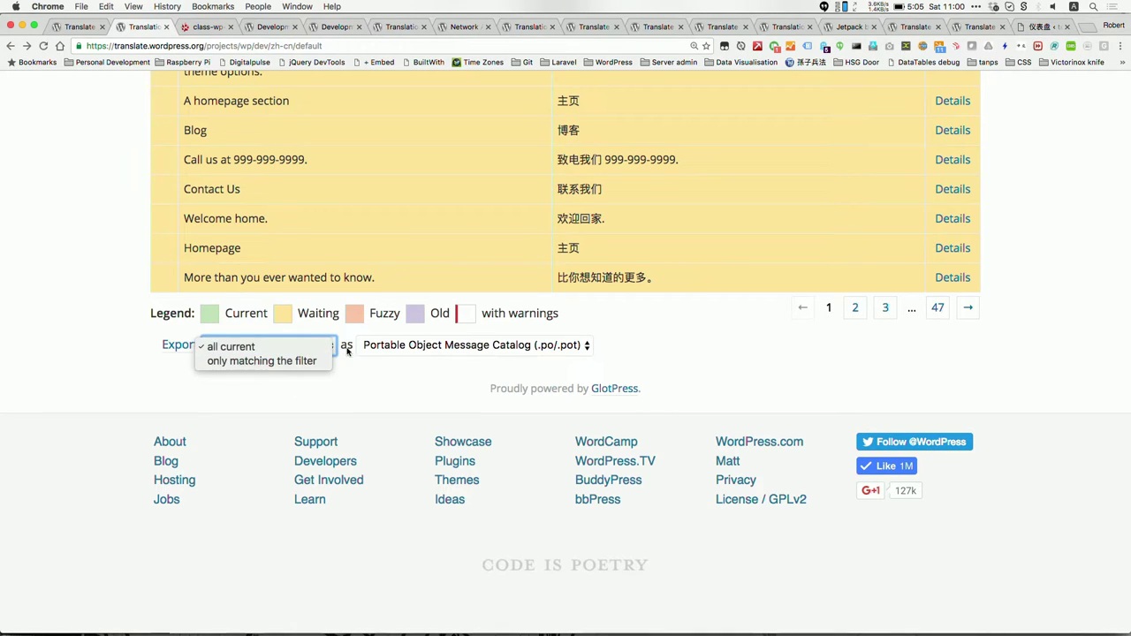
pyautogui.click(412, 350)
pyautogui.click(460, 355)
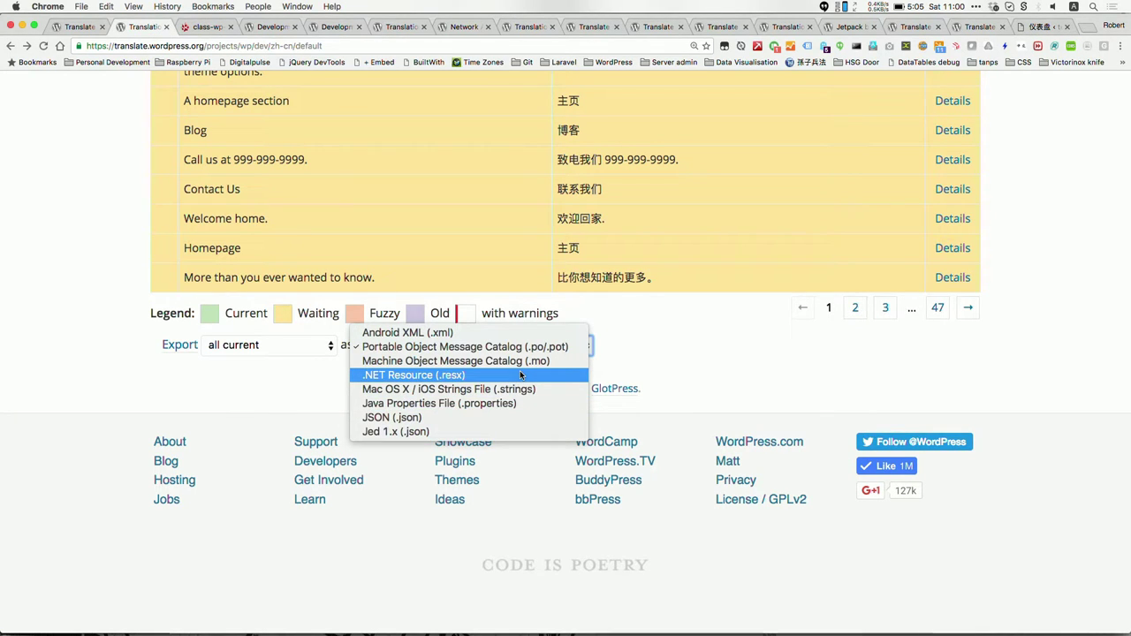
pyautogui.click(468, 346)
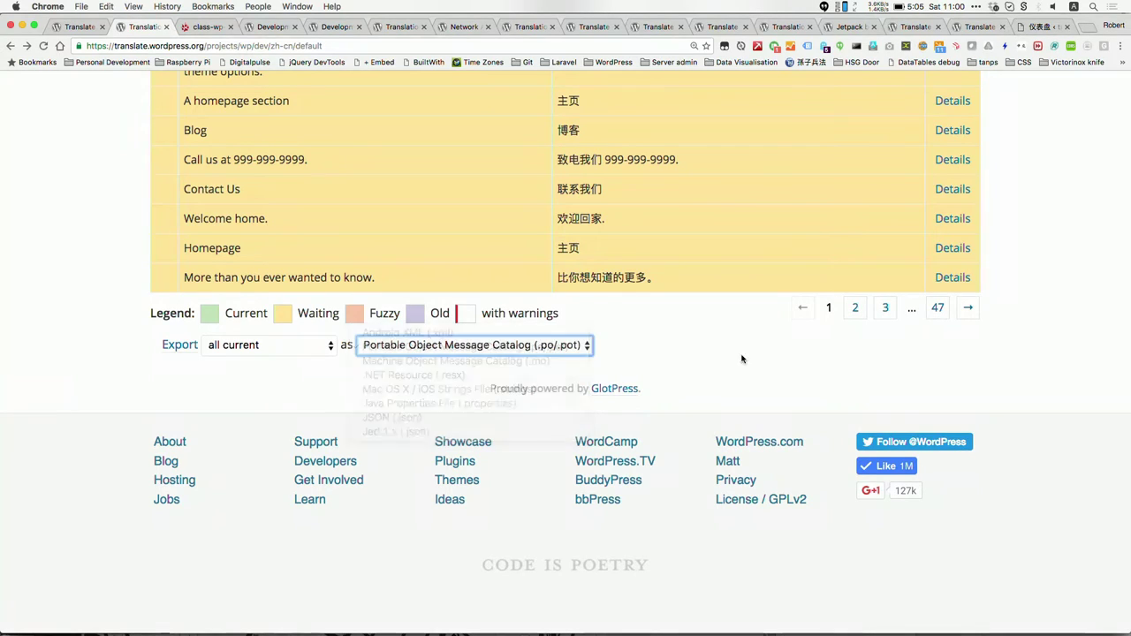
# Search the web for "poedit" in a new tab, open the poedit.net site and look over its features.
pyautogui.press('super+t')
pyautogui.write('poedit')
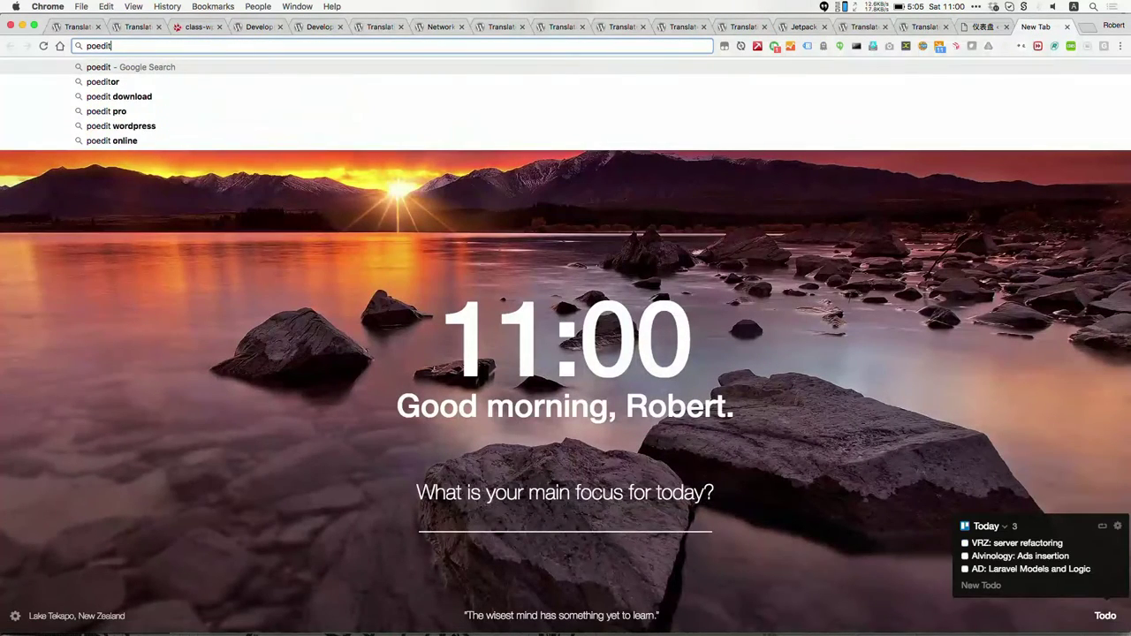
pyautogui.press('Return')
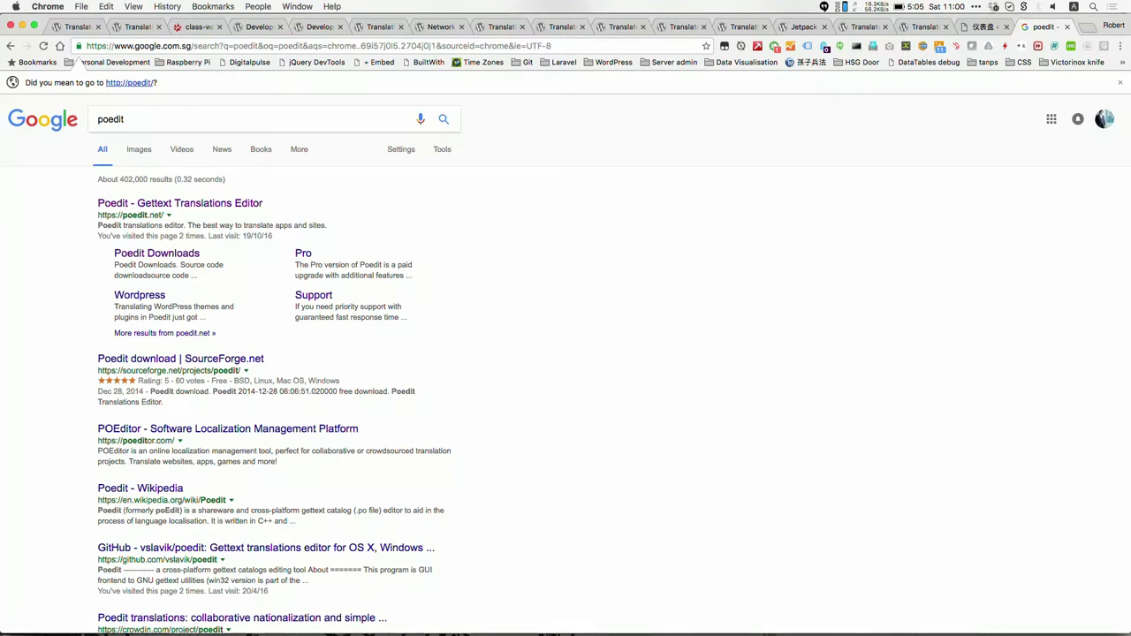
pyautogui.click(139, 206)
pyautogui.click(176, 205)
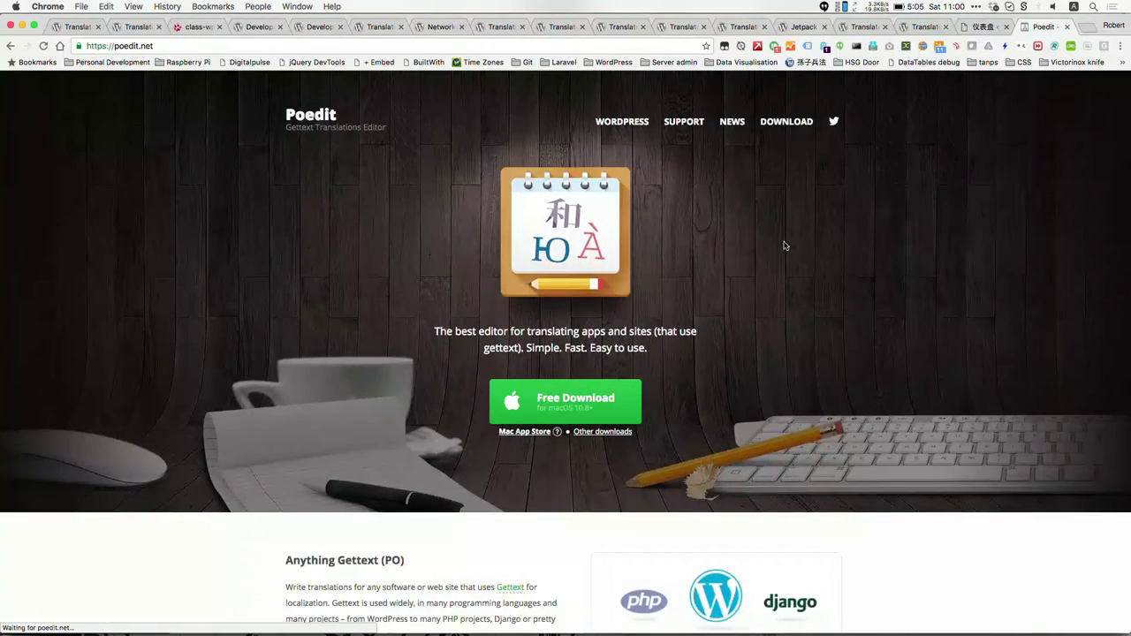
pyautogui.scroll(-10, 711, 299)
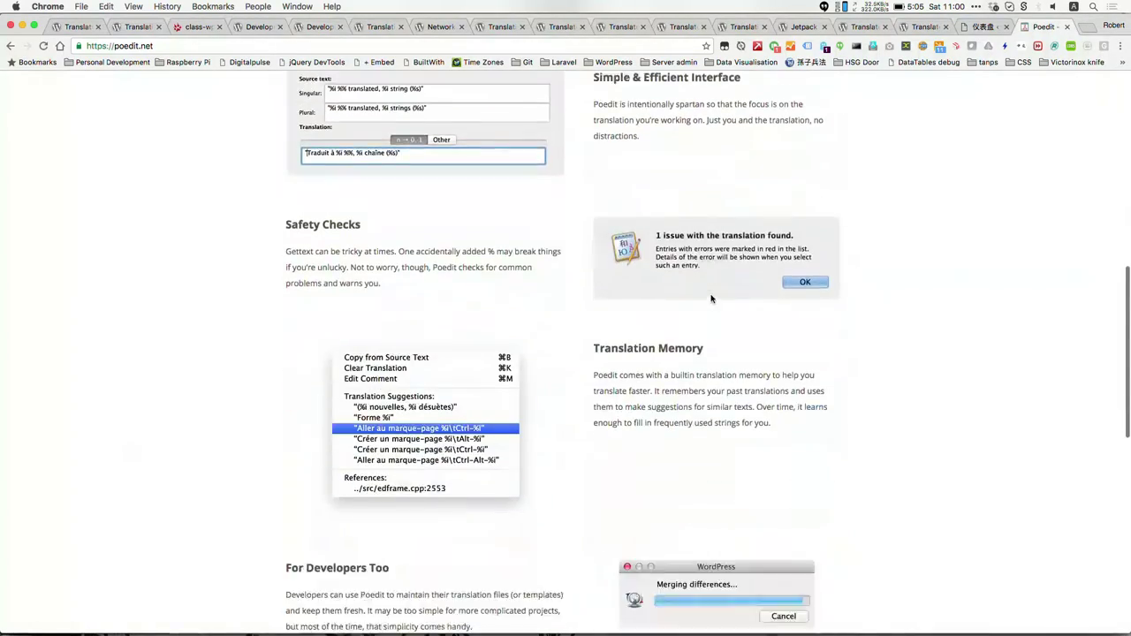
pyautogui.scroll(-3, 711, 298)
pyautogui.scroll(15, 711, 299)
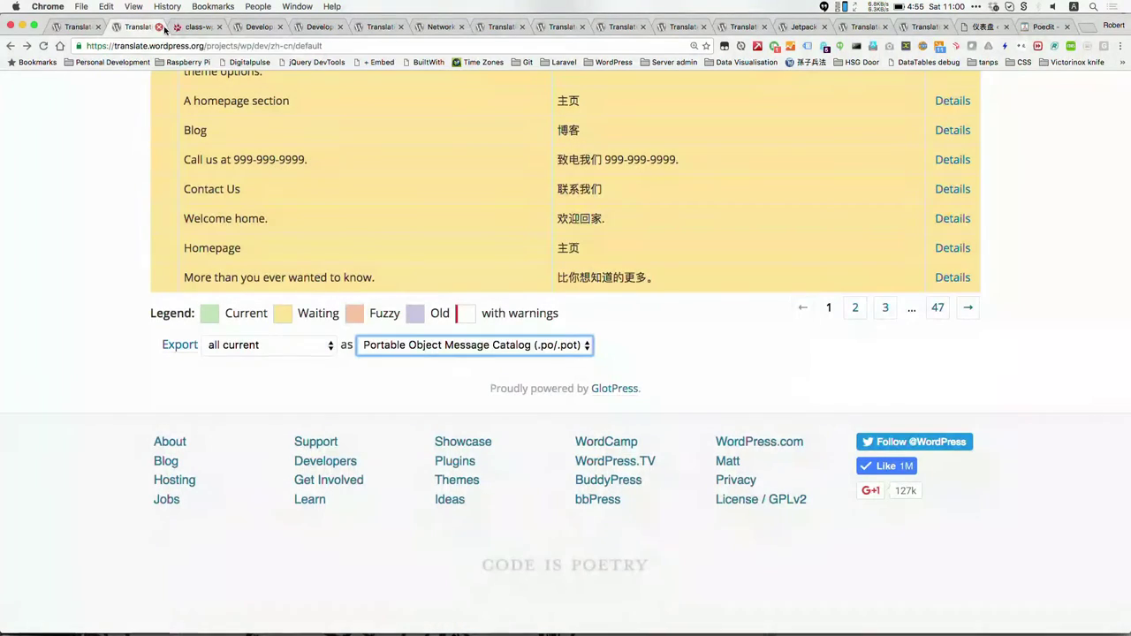
# Export all current translations as a Portable Object Message Catalog (.po/.pot) file from the Chinese (China) translation list.
pyautogui.click(306, 350)
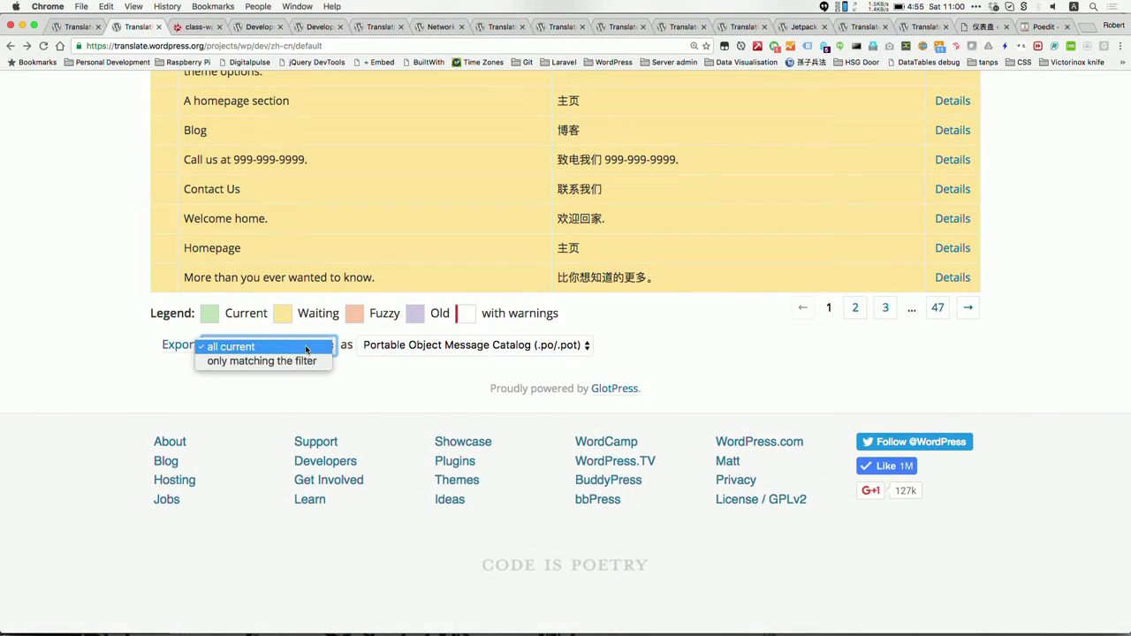
pyautogui.click(235, 346)
pyautogui.click(424, 345)
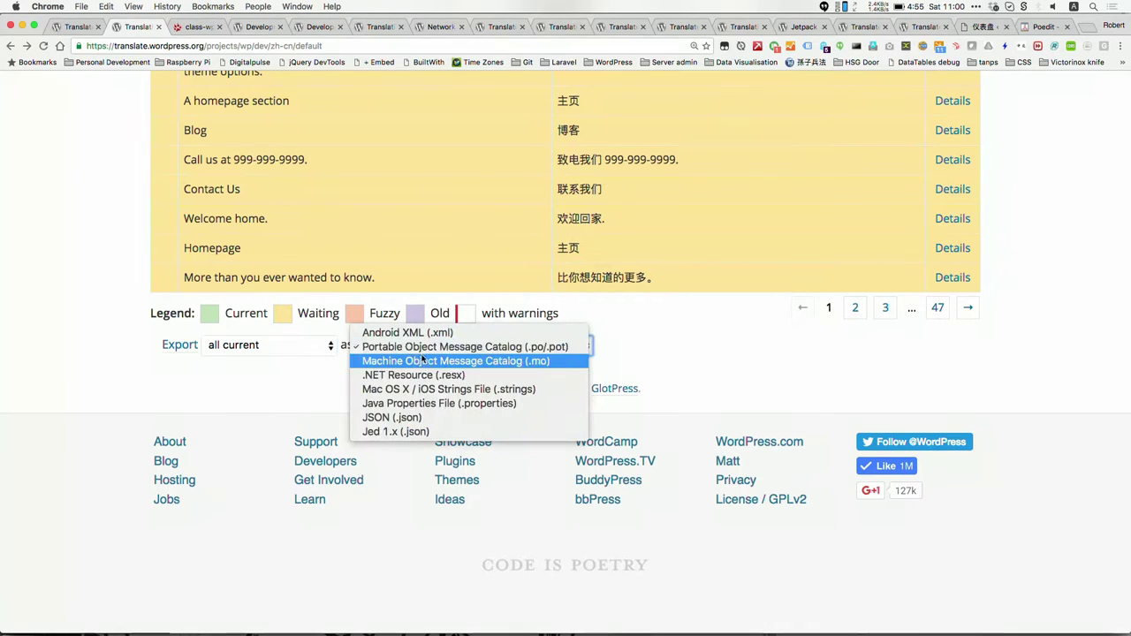
pyautogui.click(415, 346)
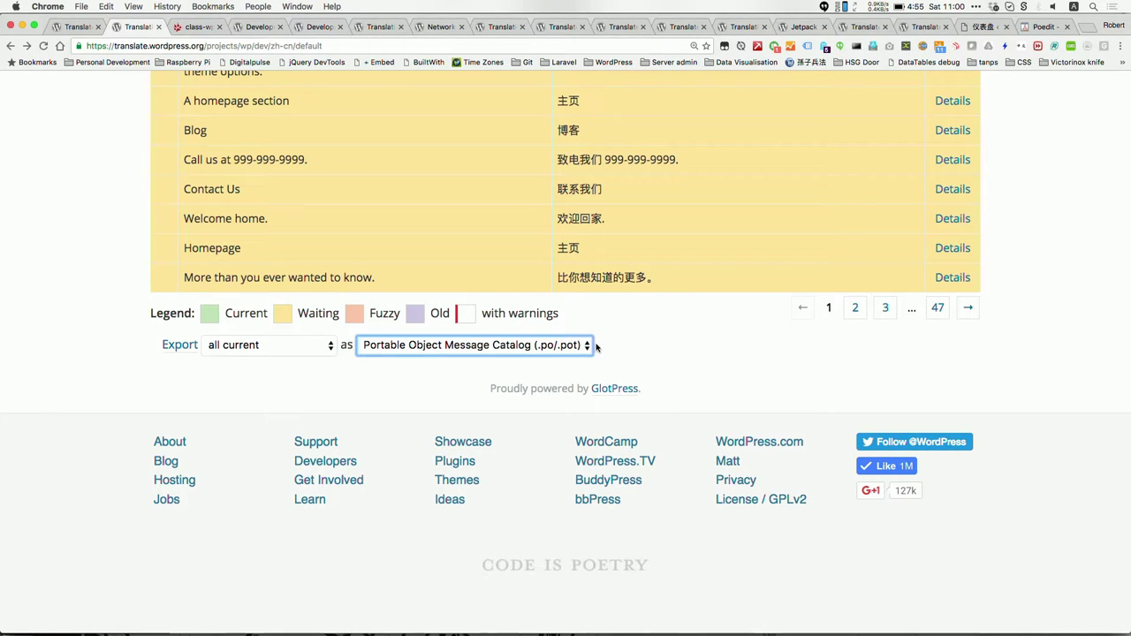
pyautogui.click(180, 344)
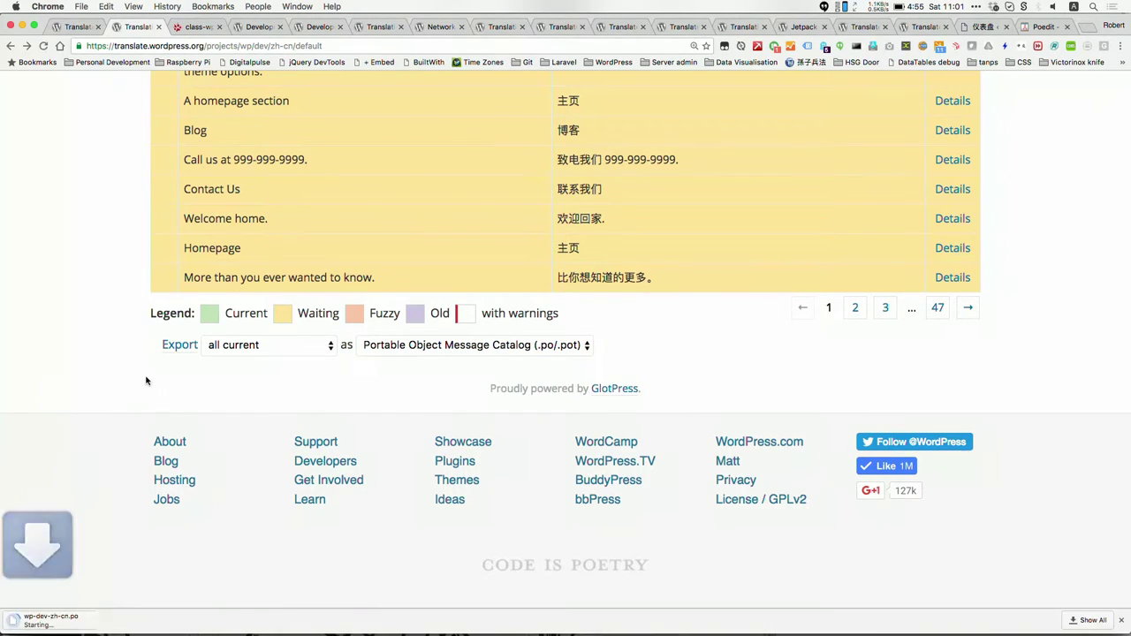
# Reveal the exported wp-dev-zh-cn.po in the Downloads folder and check which applications are offered to open it.
pyautogui.click(119, 620)
pyautogui.click(172, 604)
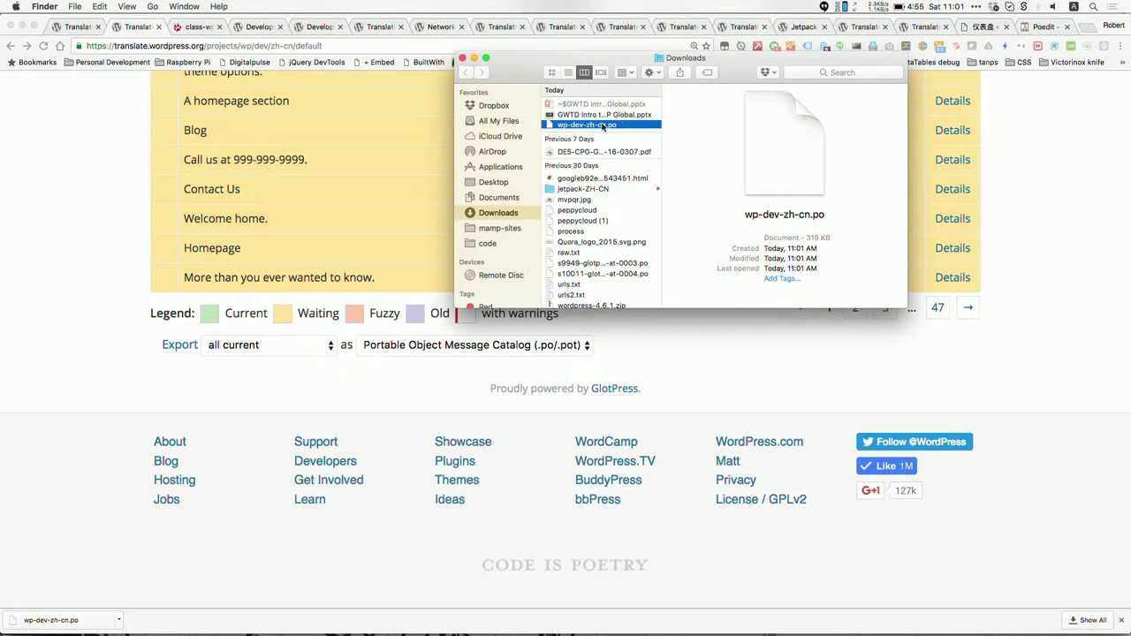
pyautogui.rightClick(592, 126)
pyautogui.moveTo(716, 141)
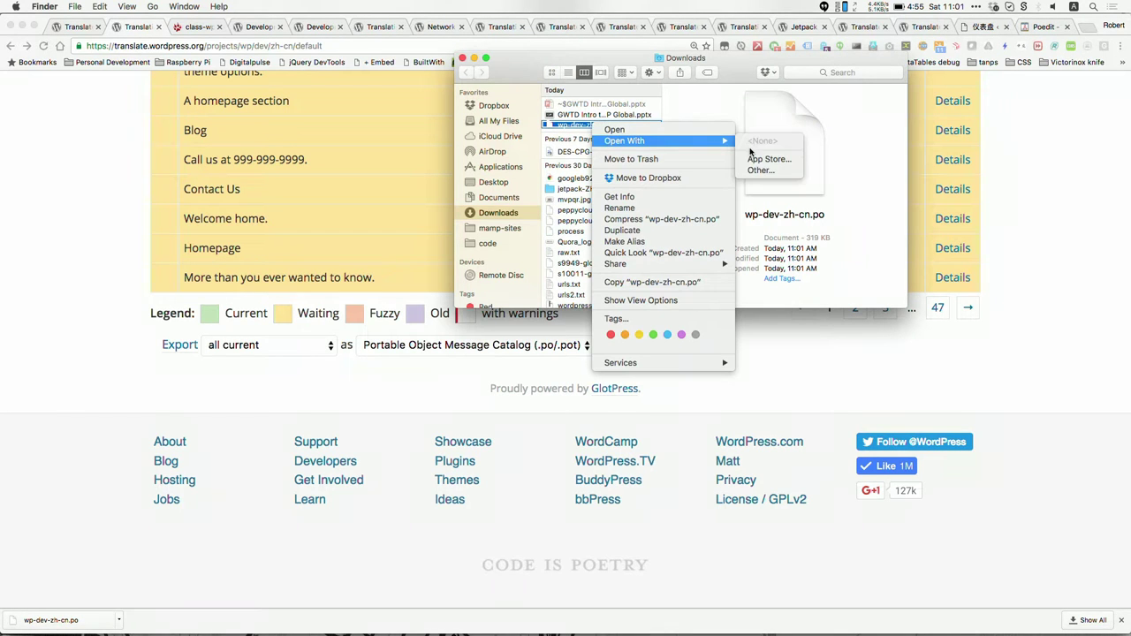
pyautogui.click(781, 92)
# Switch to Sublime Text, create an empty file and open wp-dev-zh-cn.po from the Downloads folder in the editor.
pyautogui.press('super+space')
pyautogui.write('su')
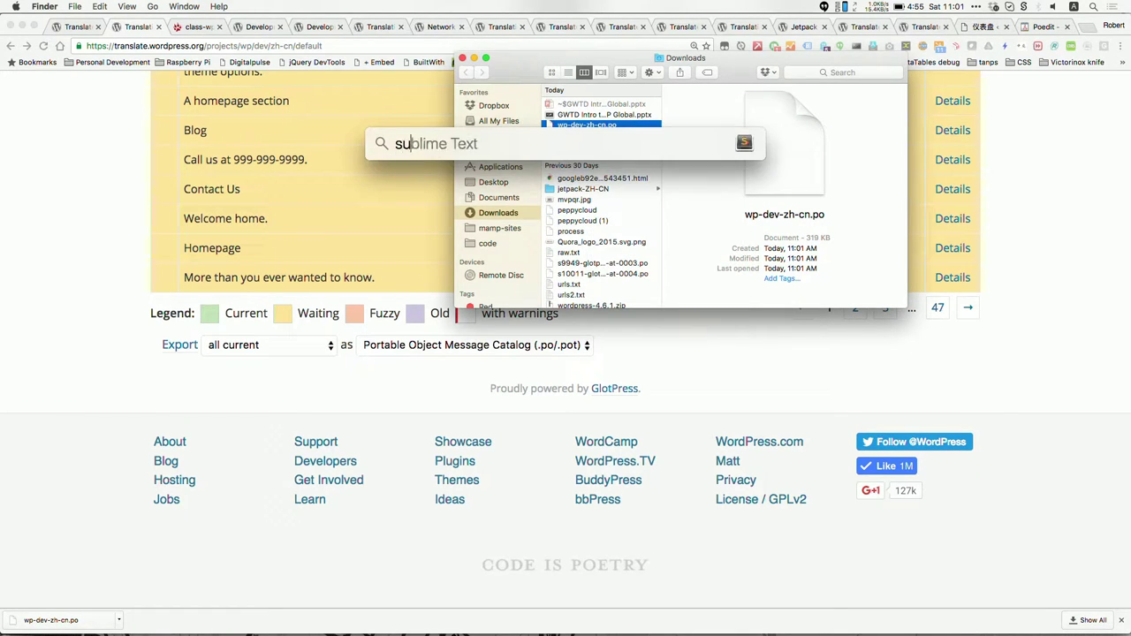
pyautogui.press('Return')
pyautogui.press('super+n')
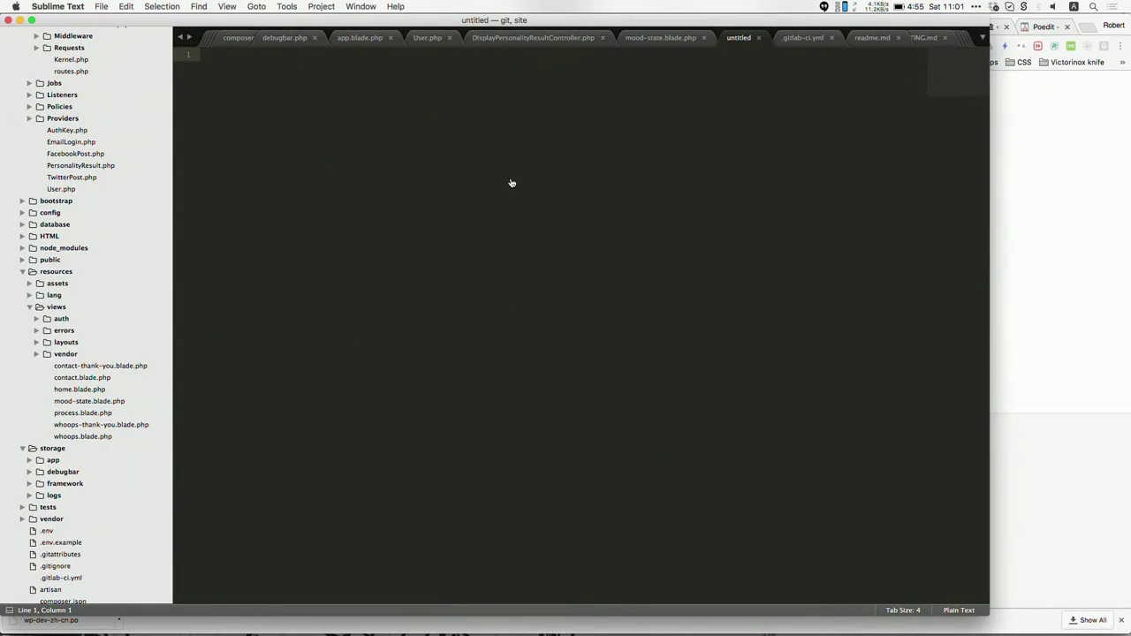
pyautogui.press('super+Tab')
pyautogui.press('super+Tab')
pyautogui.press('super+Tab')
pyautogui.press('super+Tab')
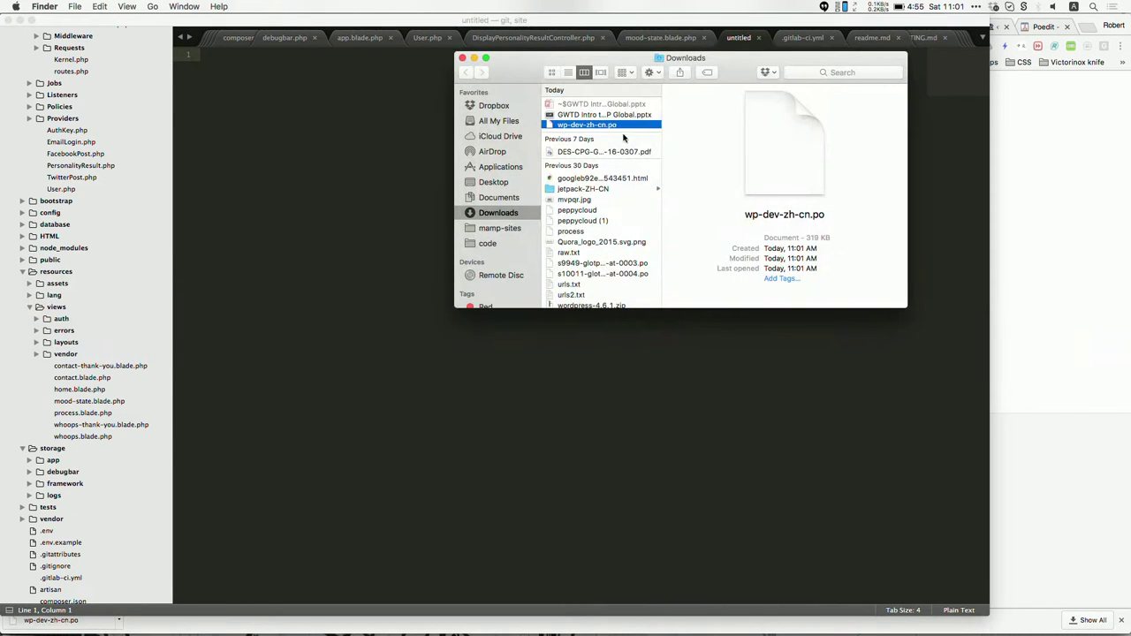
pyautogui.moveTo(609, 124); pyautogui.dragTo(411, 166)
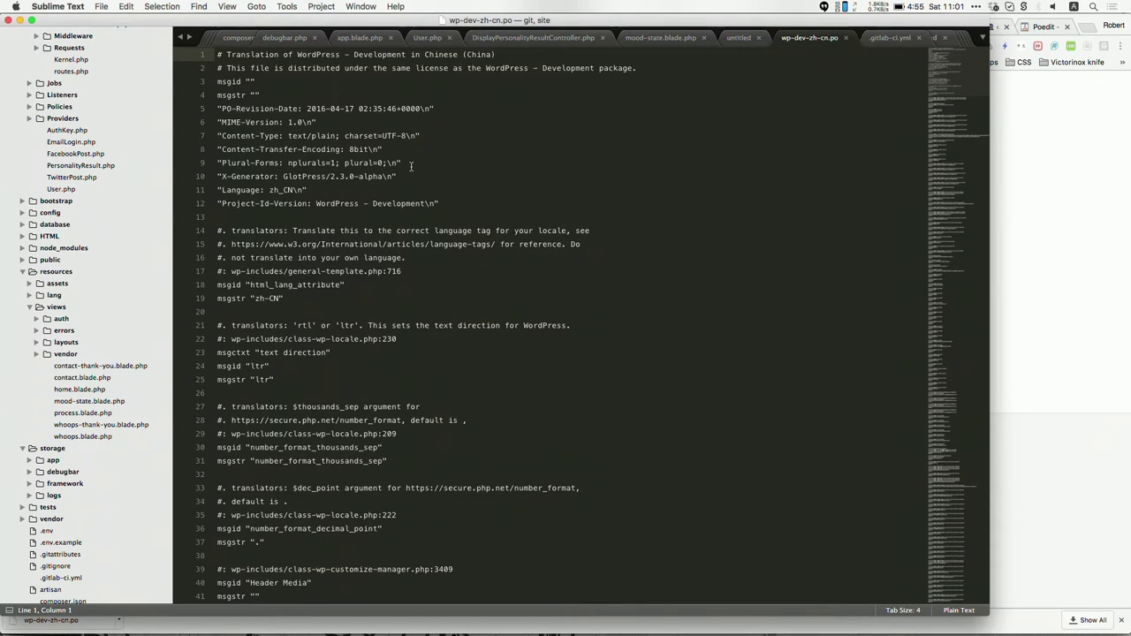
pyautogui.click(227, 7)
pyautogui.moveTo(321, 159)
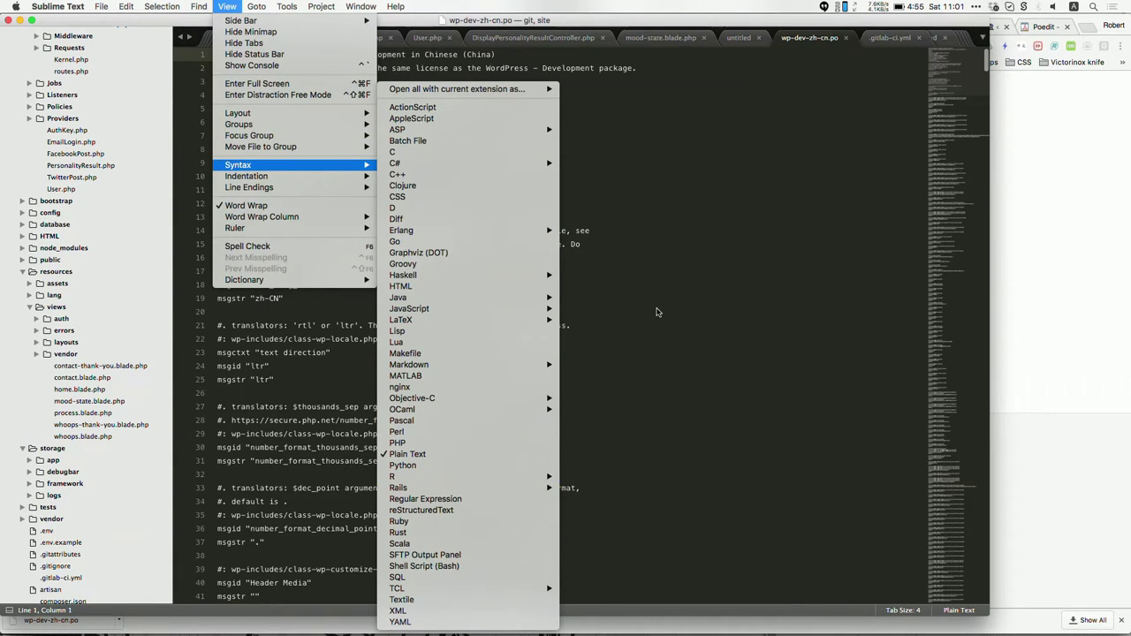
pyautogui.click(564, 265)
pyautogui.click(563, 265)
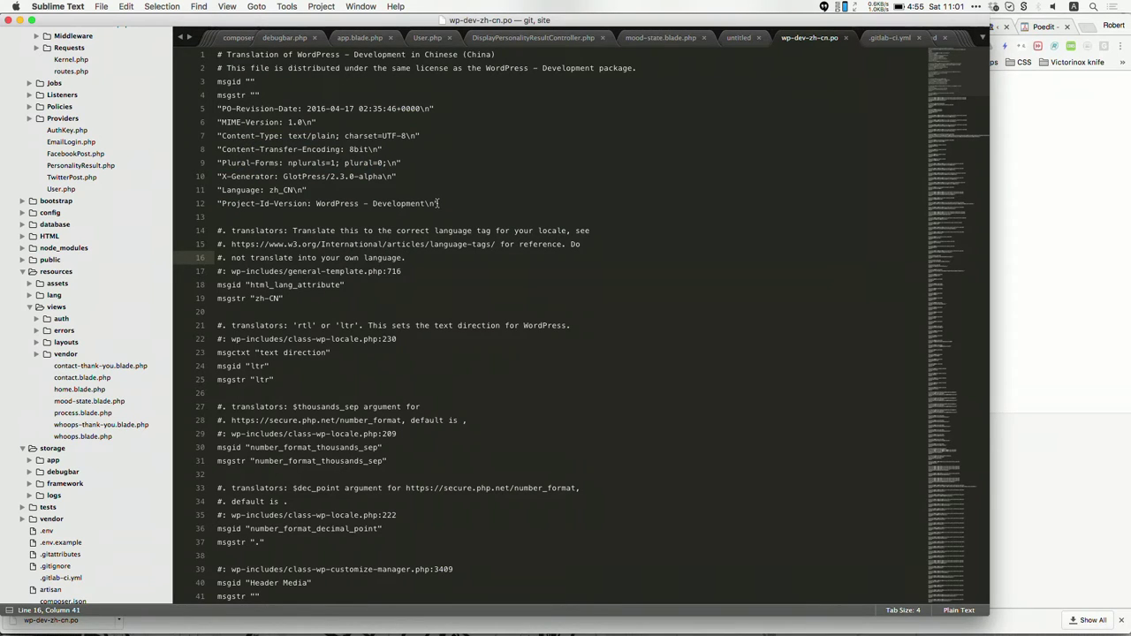
# Set the syntax highlighting of wp-dev-zh-cn.po to Shell Script (Bash) and place the cursor on the msgid "ltr" line.
pyautogui.click(199, 6)
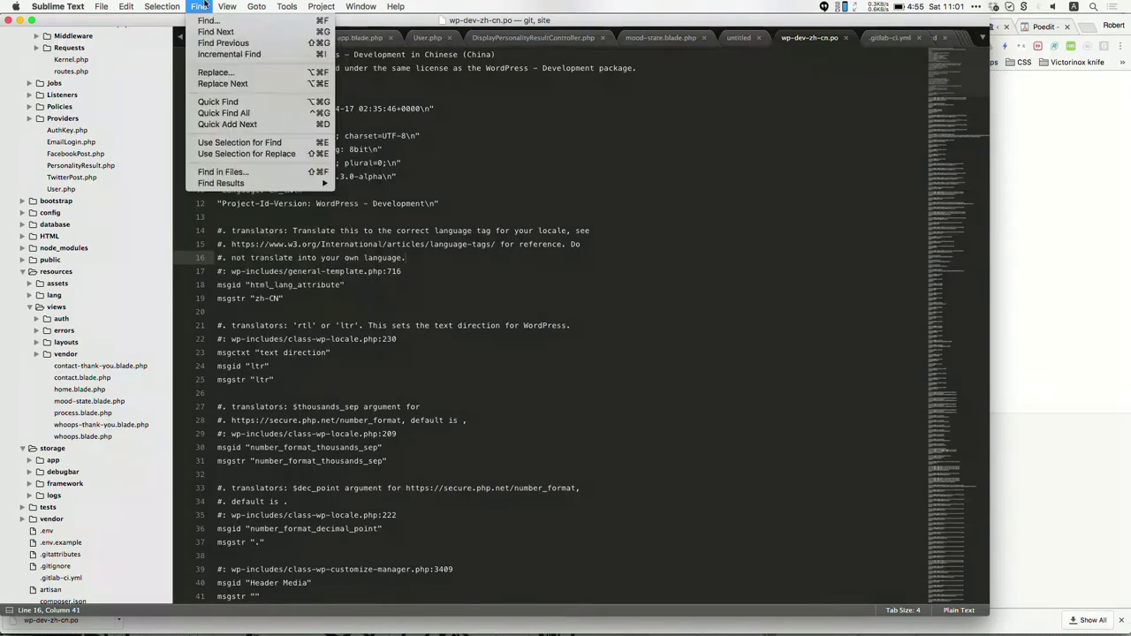
pyautogui.click(211, 7)
pyautogui.click(218, 6)
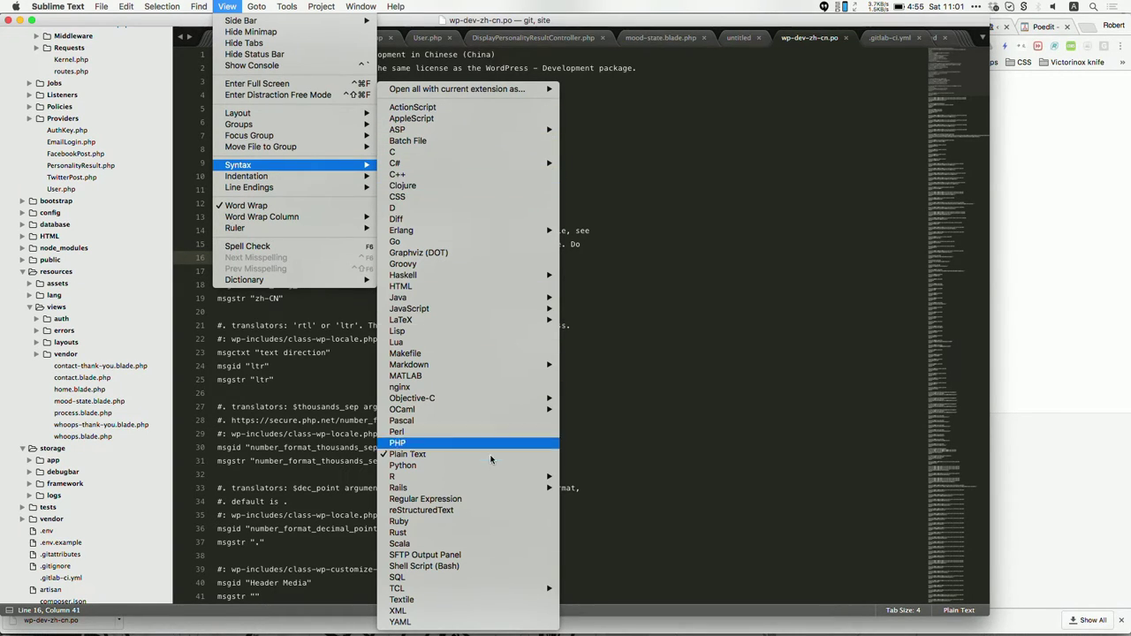
pyautogui.click(497, 566)
pyautogui.click(513, 368)
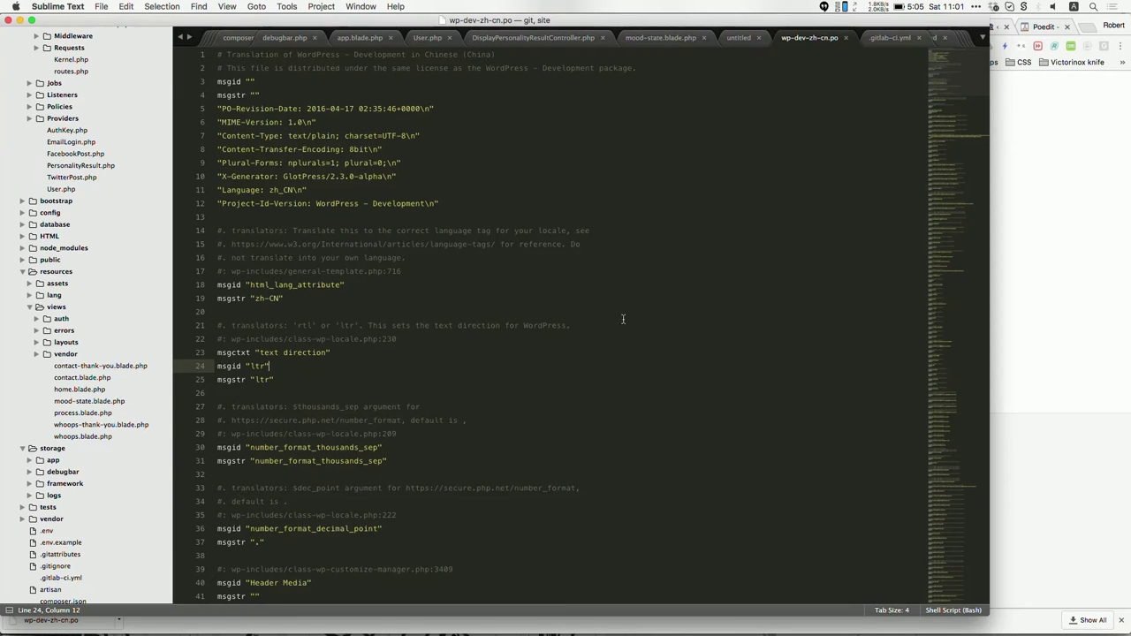
pyautogui.press('XF86AudioRaiseVolume')
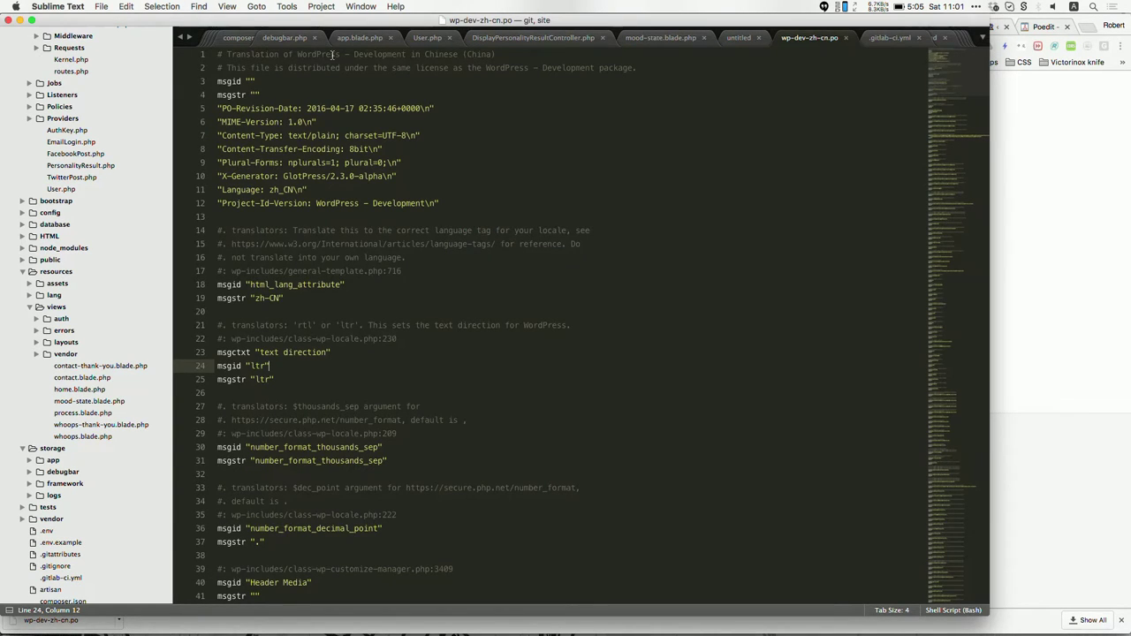
pyautogui.click(321, 6)
pyautogui.moveTo(232, 4)
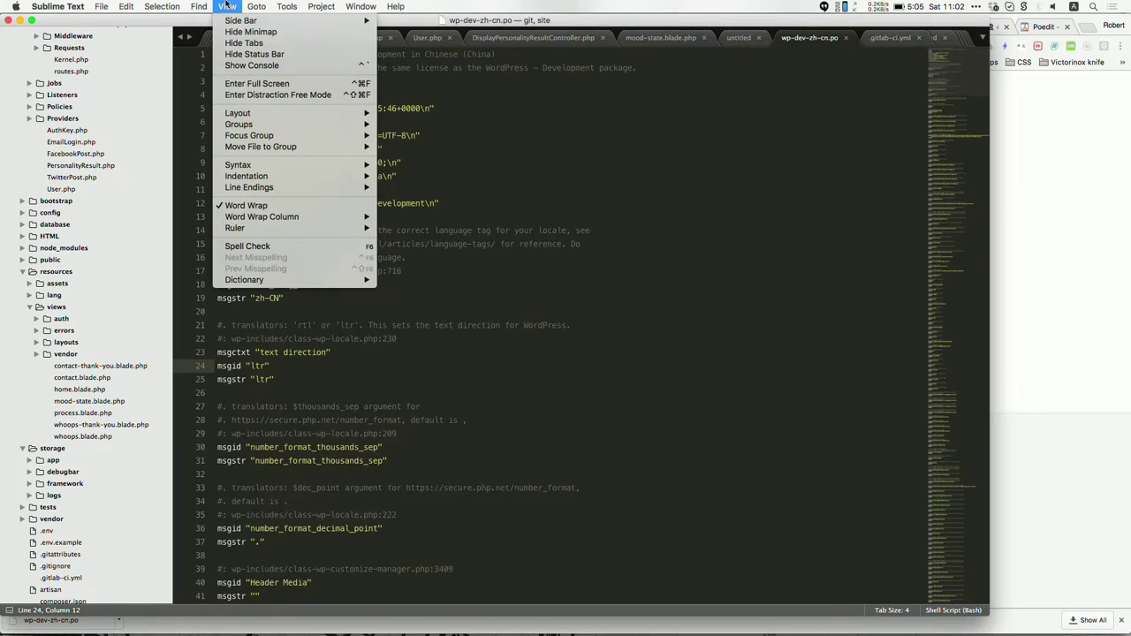
pyautogui.moveTo(188, 6)
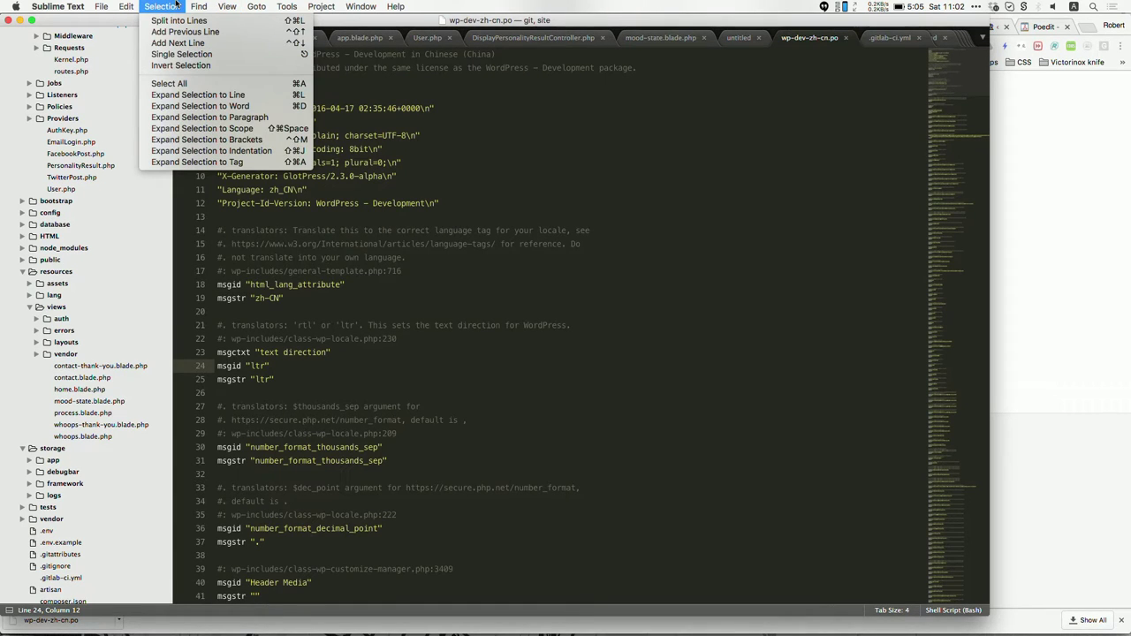
pyautogui.moveTo(127, 5)
pyautogui.press('Escape')
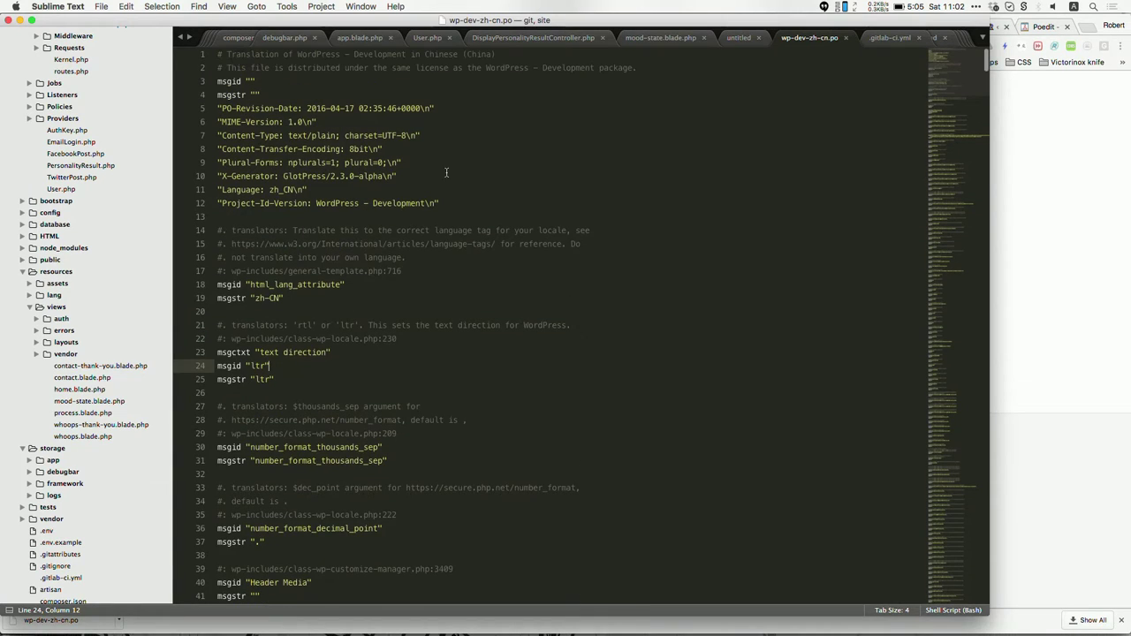
pyautogui.click(336, 5)
pyautogui.moveTo(232, 5)
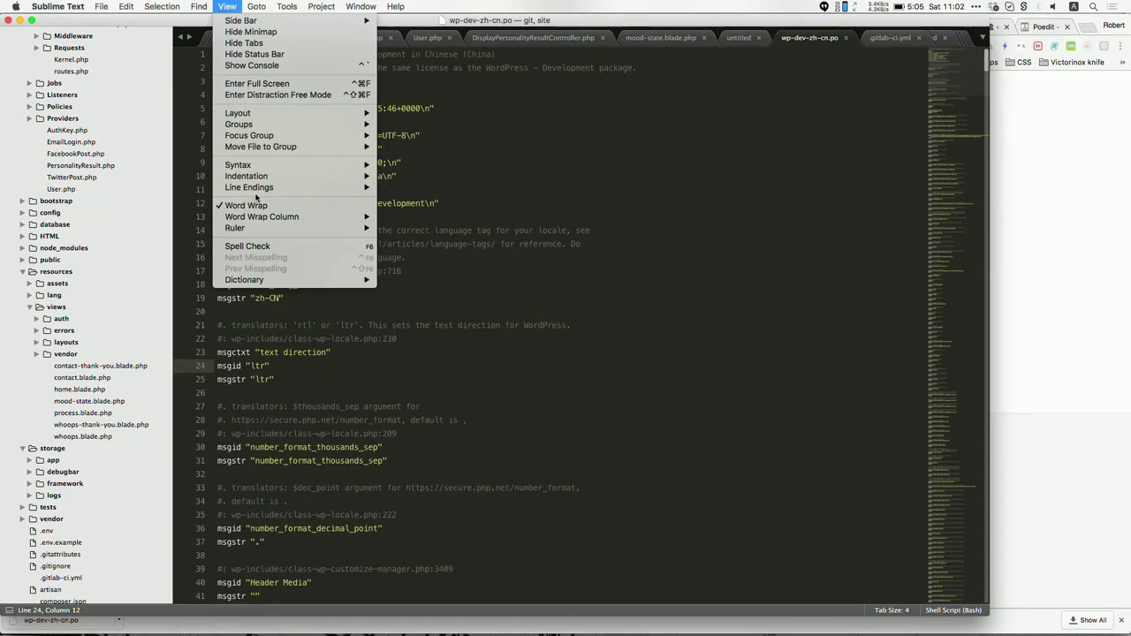
pyautogui.moveTo(163, 6)
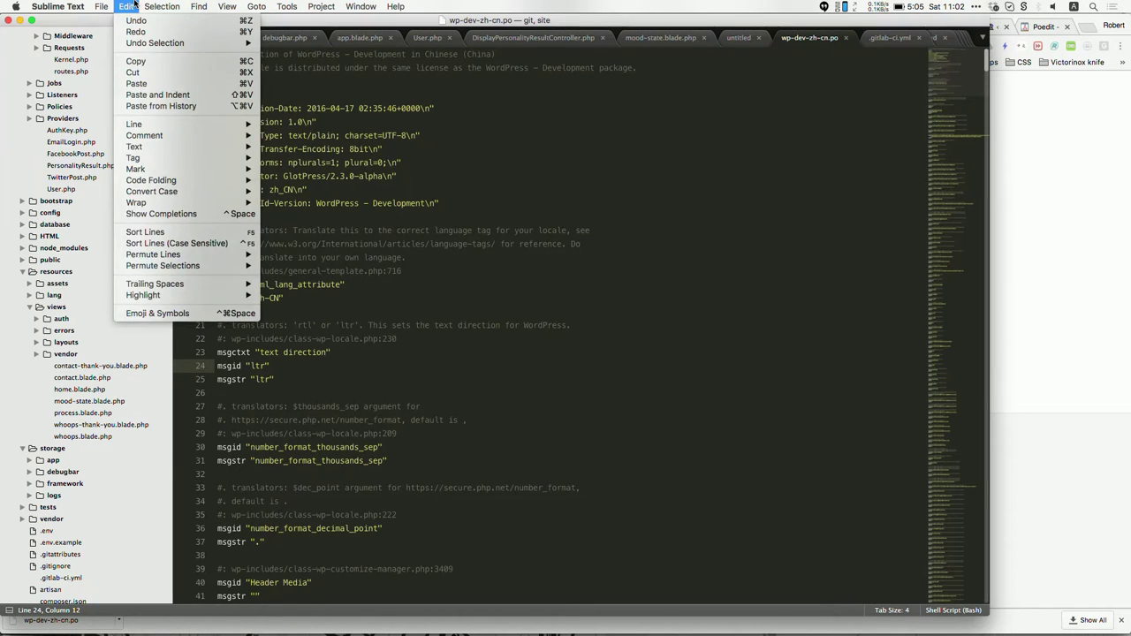
pyautogui.click(131, 6)
# Enlarge the text of wp-dev-zh-cn.po by four increments and look over its header and first translation entries.
pyautogui.press('super+equal')
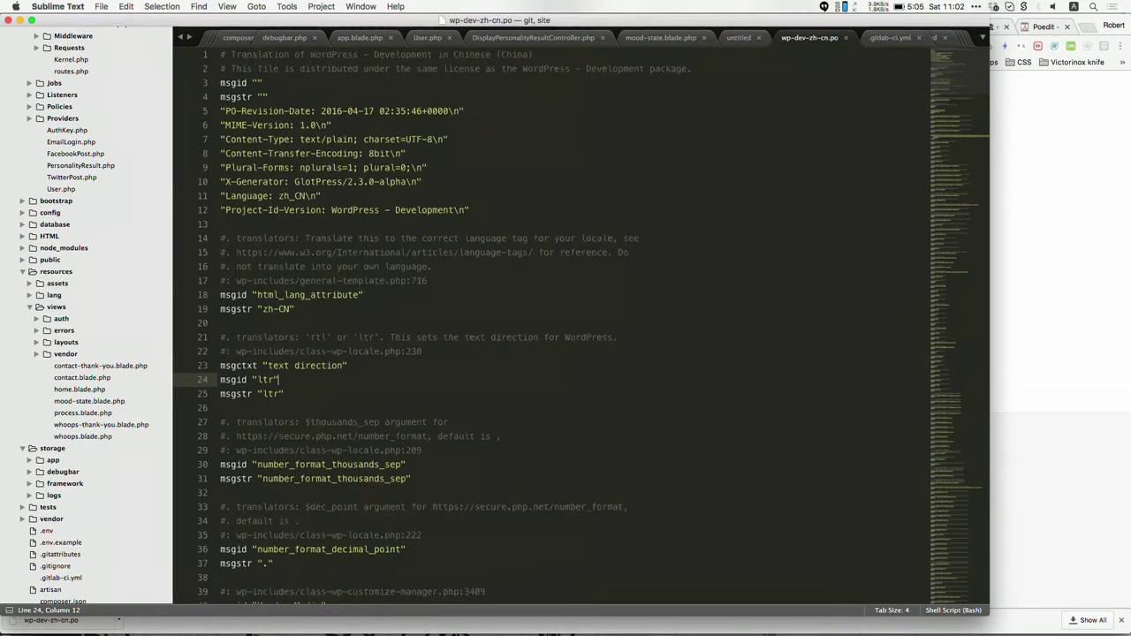
pyautogui.press('super+equal')
pyautogui.press('super+equal')
pyautogui.press('super+equal')
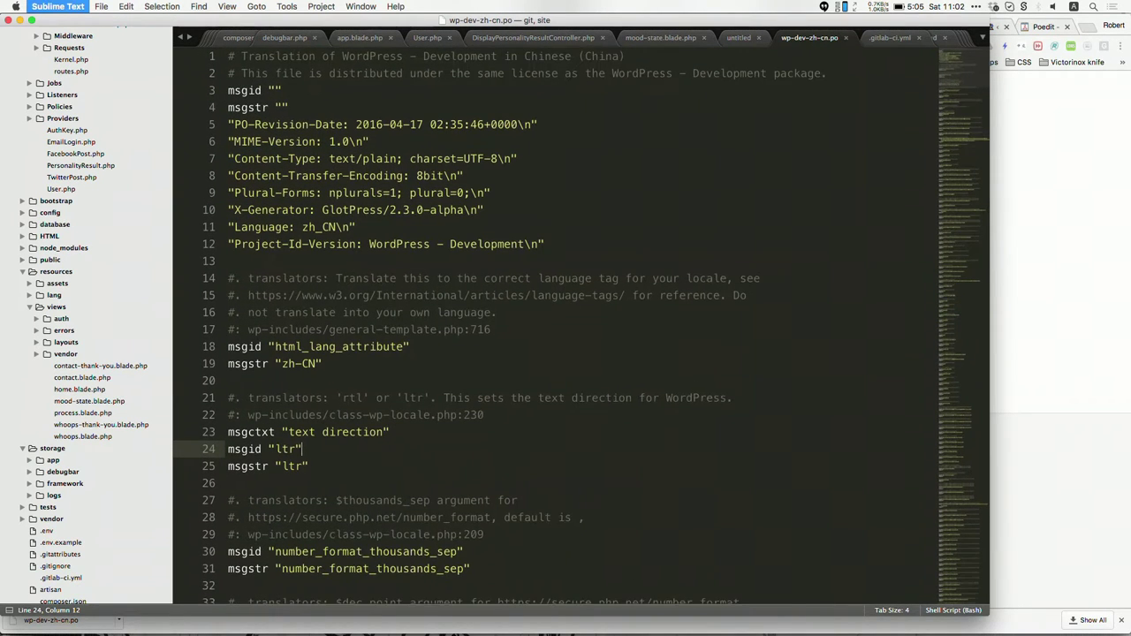
pyautogui.scroll(-2, 384, 210)
pyautogui.scroll(2, 384, 210)
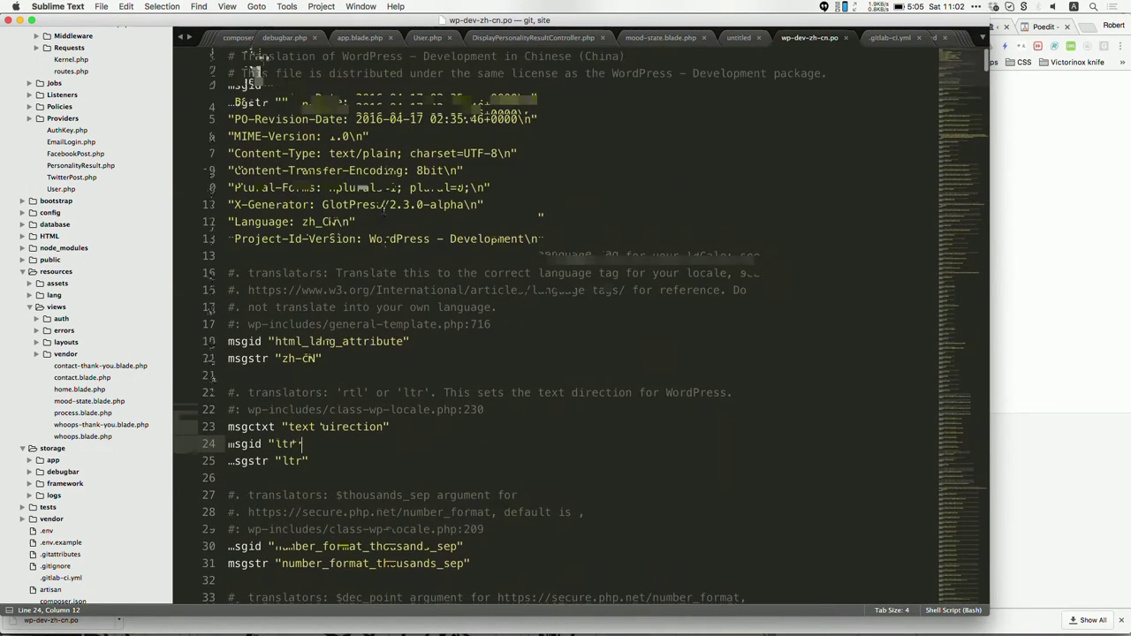
pyautogui.scroll(-3, 440, 232)
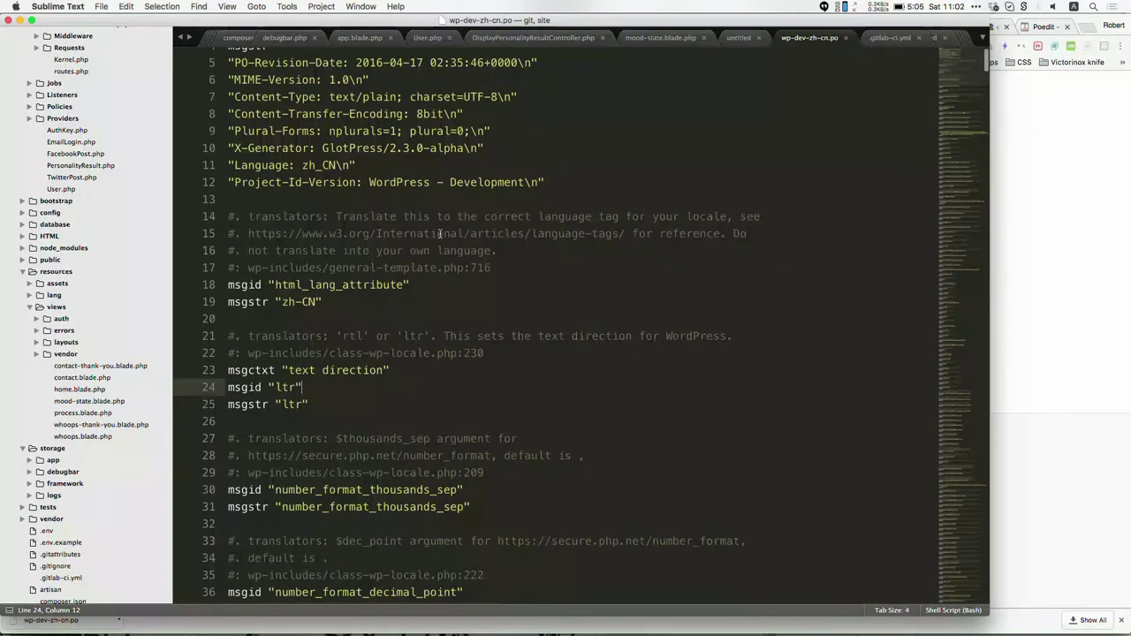
pyautogui.scroll(-4, 440, 232)
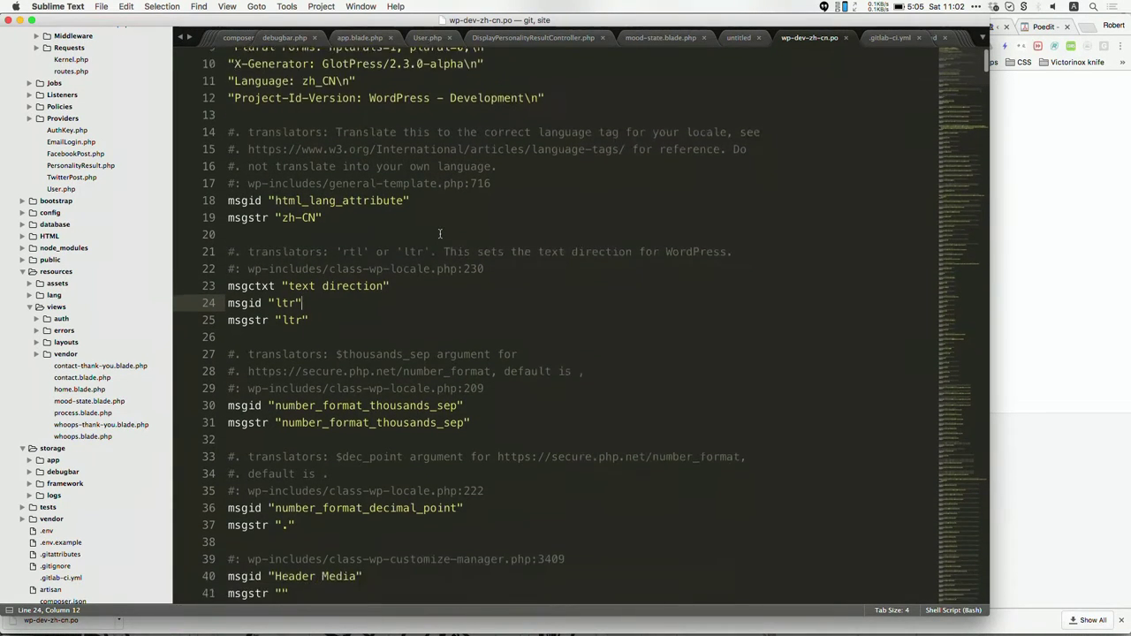
# Examine the "ltr" entry's translator comment, source reference, msgctxt "text direction", msgid and msgstr lines in wp-dev-zh-cn.po.
pyautogui.scroll(-1, 440, 234)
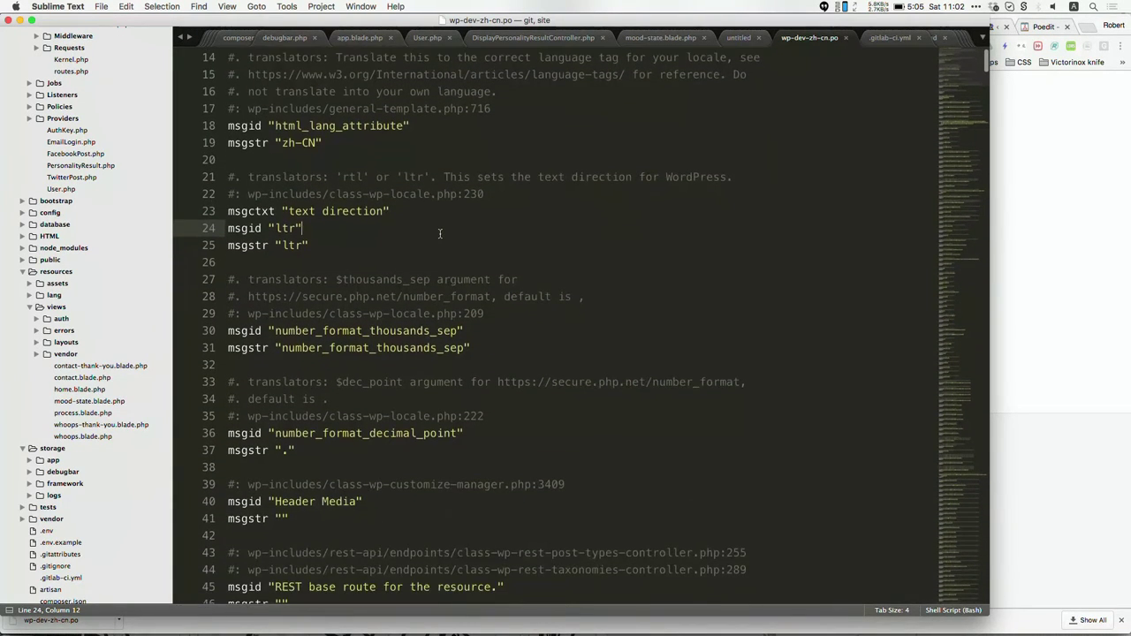
pyautogui.click(380, 246)
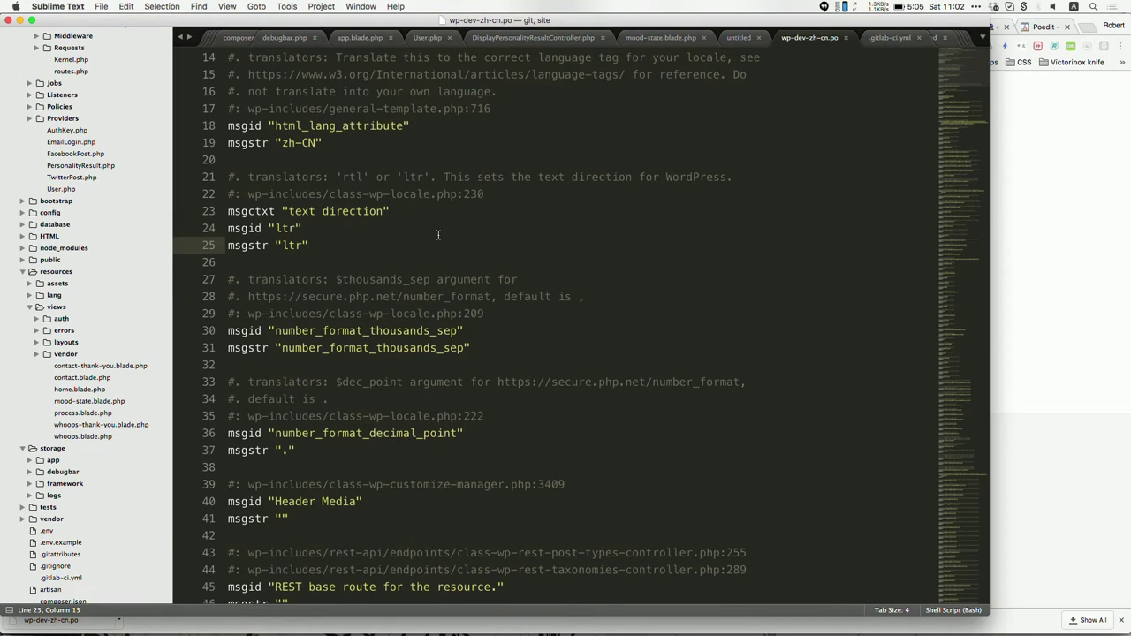
pyautogui.click(428, 196)
pyautogui.click(402, 212)
pyautogui.scroll(2, 404, 212)
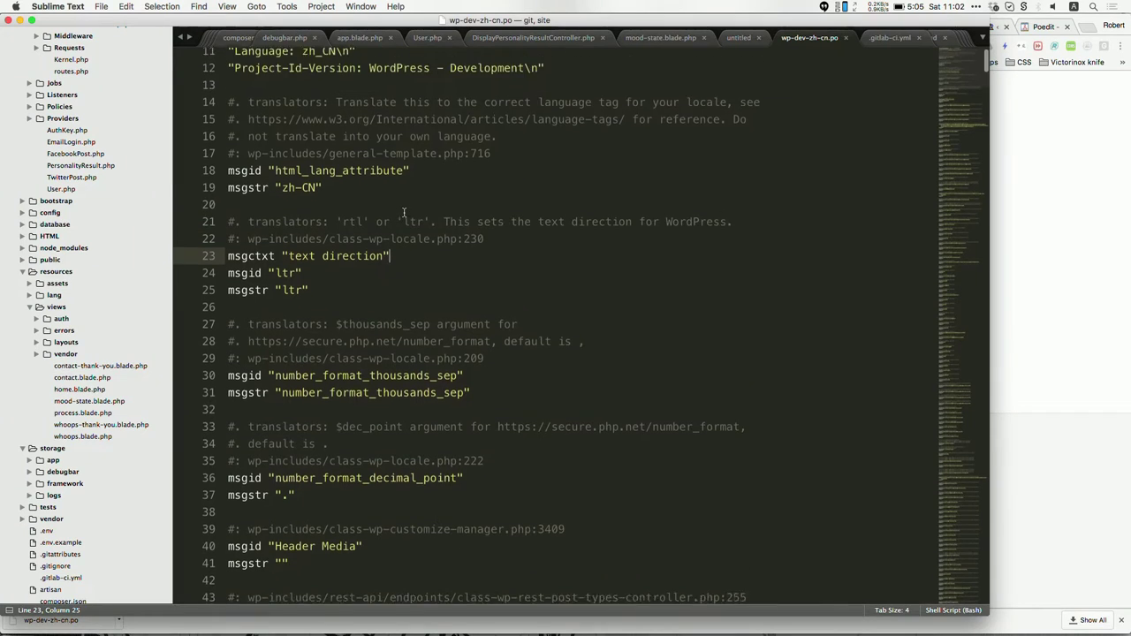
pyautogui.scroll(1, 291, 230)
pyautogui.click(240, 257)
pyautogui.press('Left')
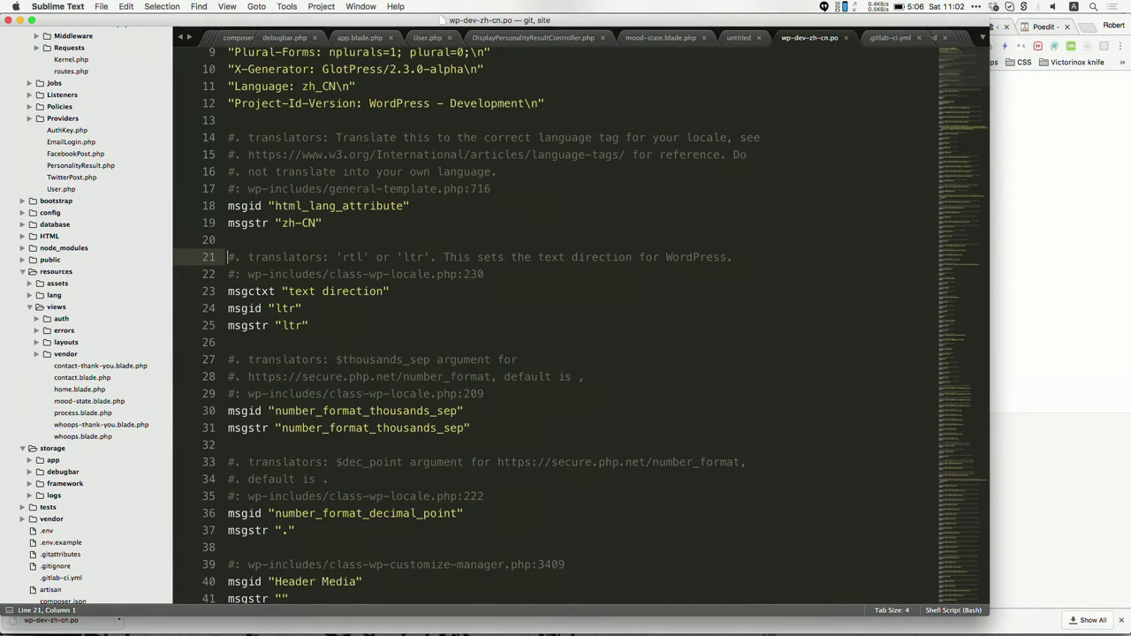
pyautogui.press('Right')
pyautogui.click(317, 257)
pyautogui.click(263, 294)
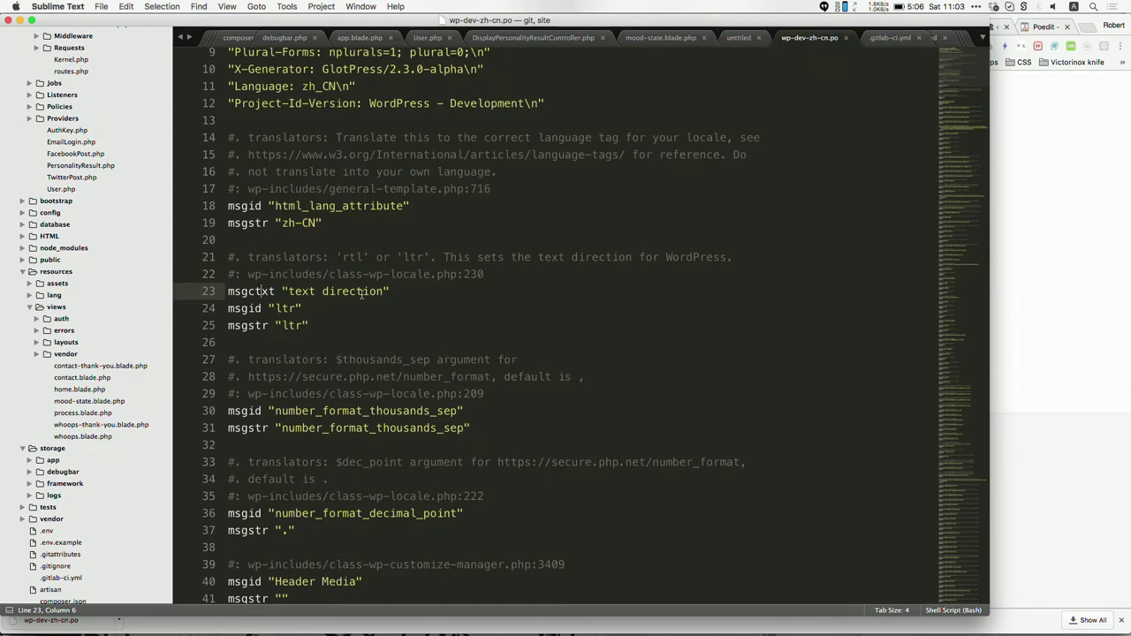
pyautogui.click(295, 325)
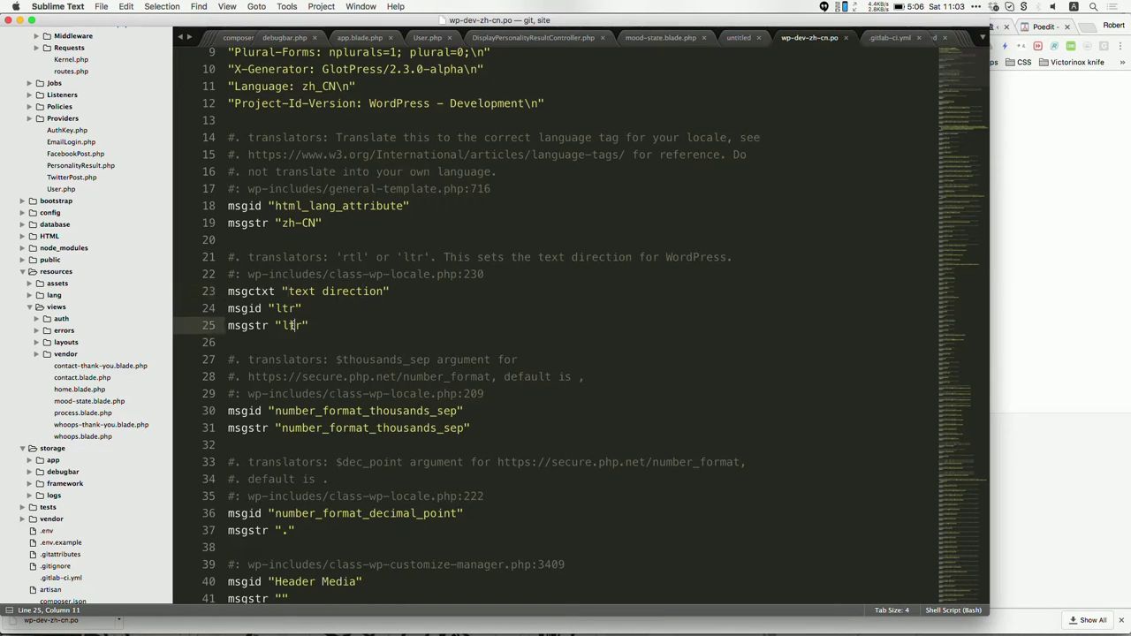
# Enter the sample translation "asda" in the empty msgstr of "Header Media", and remove it again.
pyautogui.scroll(-2, 392, 362)
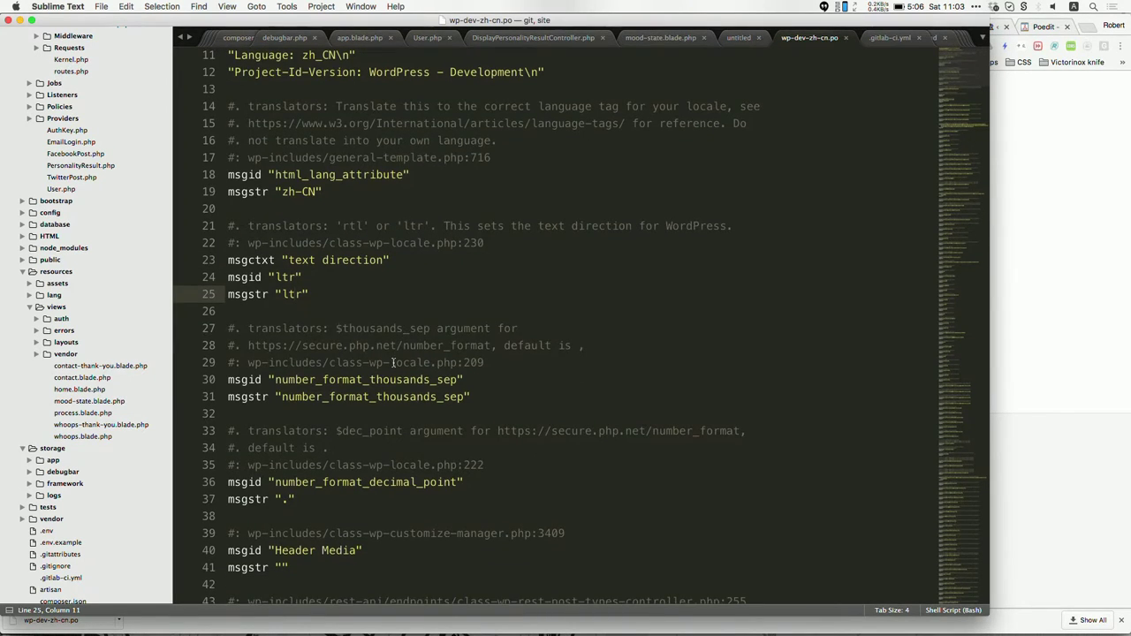
pyautogui.scroll(-5, 437, 372)
pyautogui.scroll(-5, 437, 373)
pyautogui.scroll(5, 437, 373)
pyautogui.scroll(1, 438, 372)
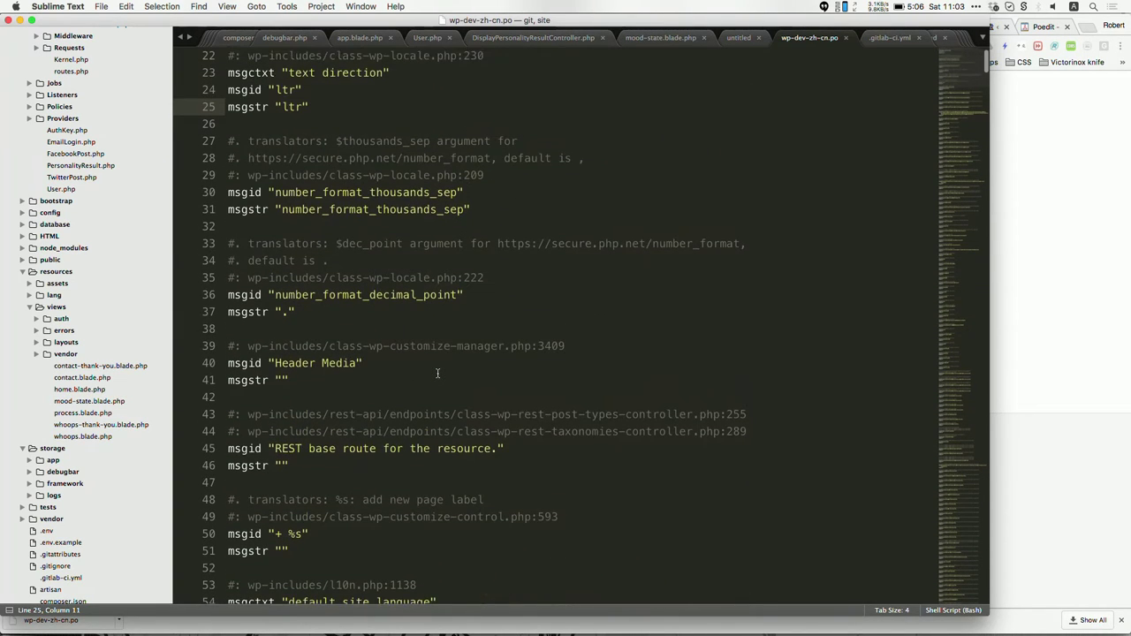
pyautogui.click(282, 379)
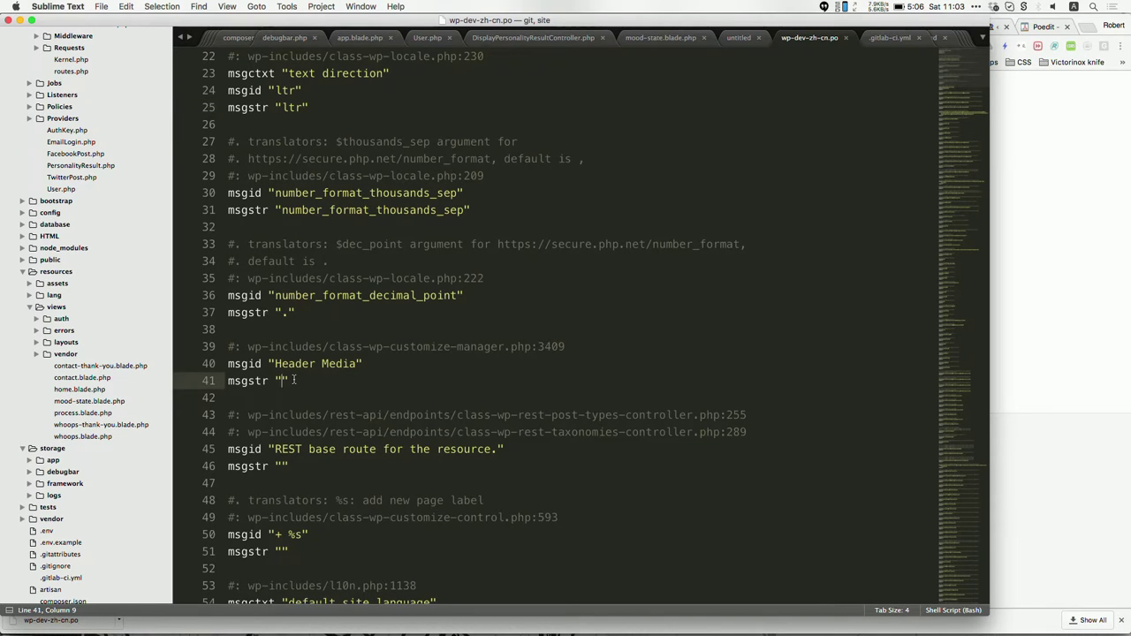
pyautogui.write('asda')
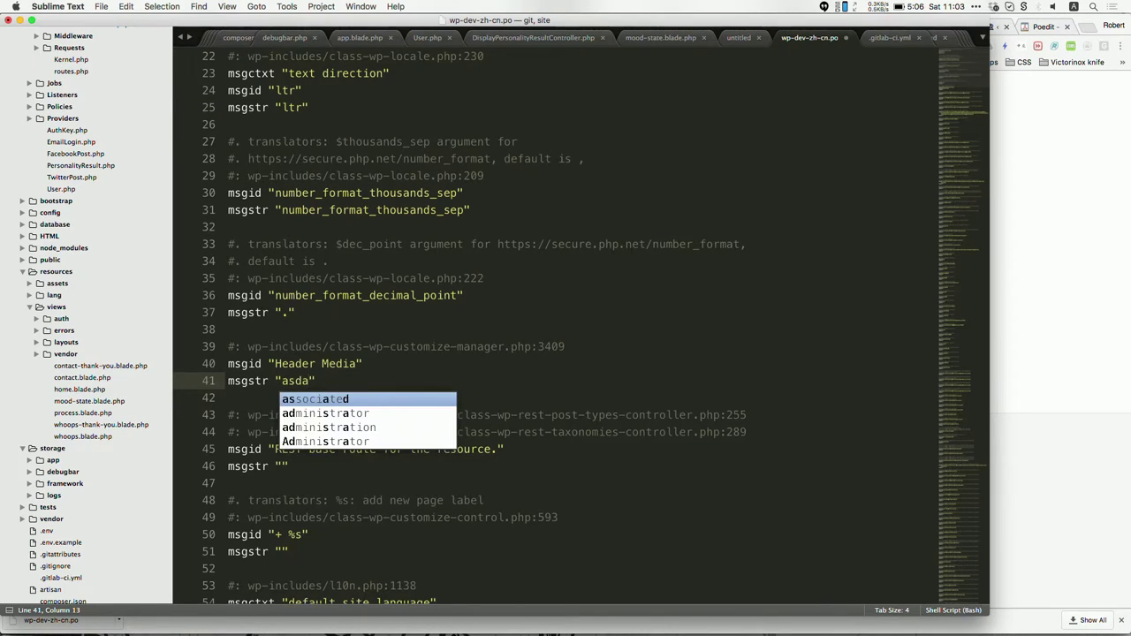
pyautogui.press('BackSpace')
pyautogui.press('BackSpace')
pyautogui.press('BackSpace')
pyautogui.press('BackSpace')
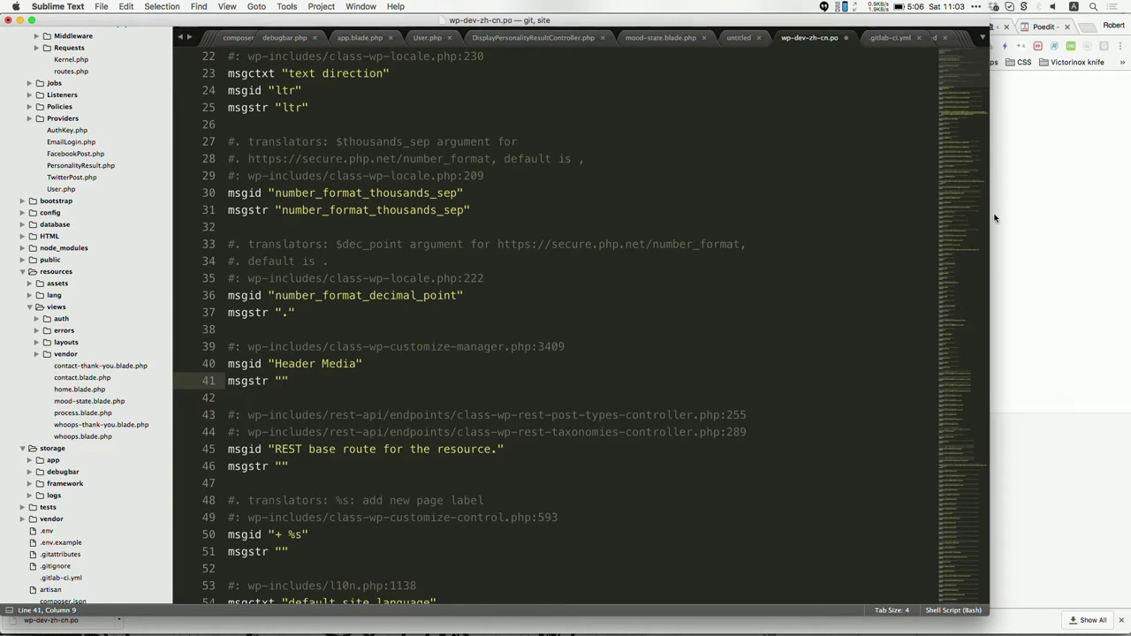
# Switch to Chrome and look through the Chinese (China) Development translation list, from its heading to the export options at its end.
pyautogui.click(1081, 252)
pyautogui.scroll(1, 262, 433)
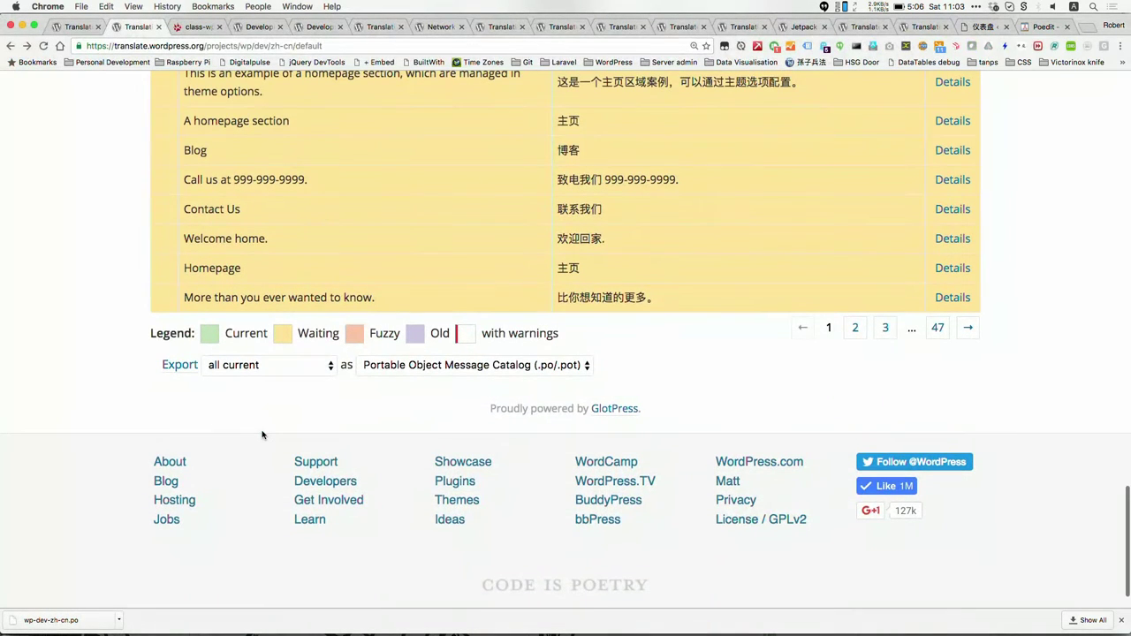
pyautogui.scroll(10, 262, 434)
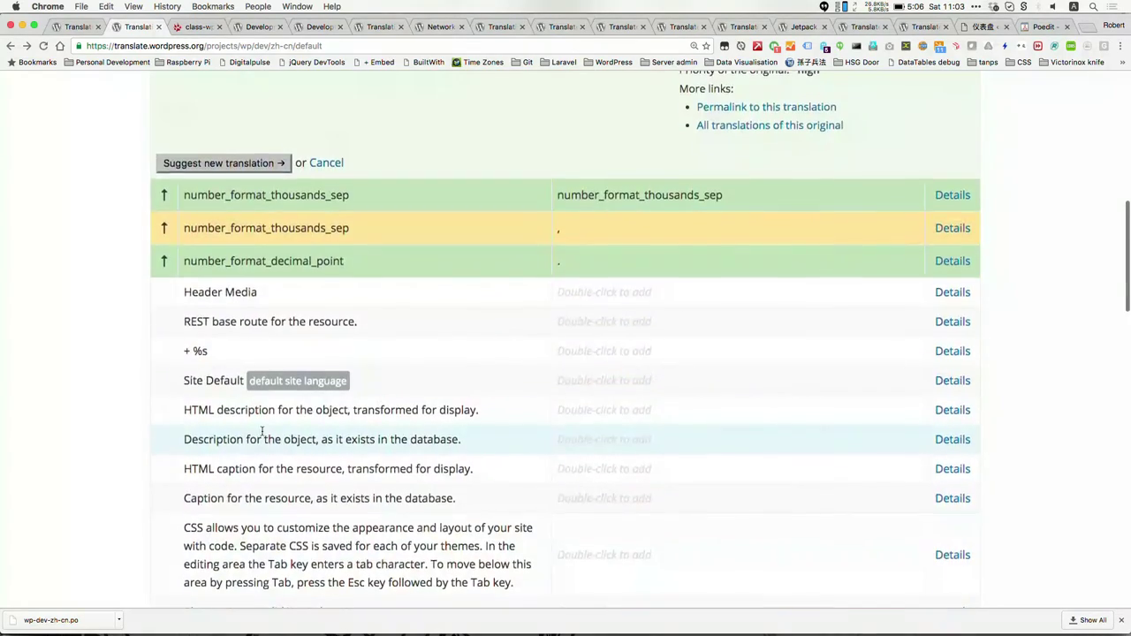
pyautogui.scroll(10, 262, 431)
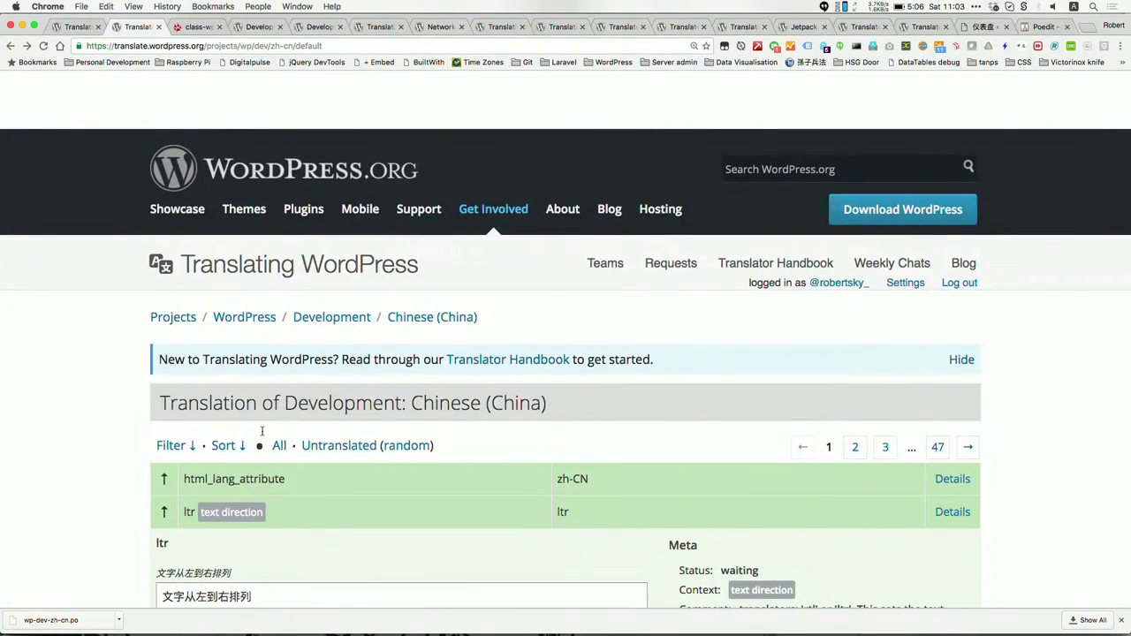
pyautogui.scroll(-5, 262, 431)
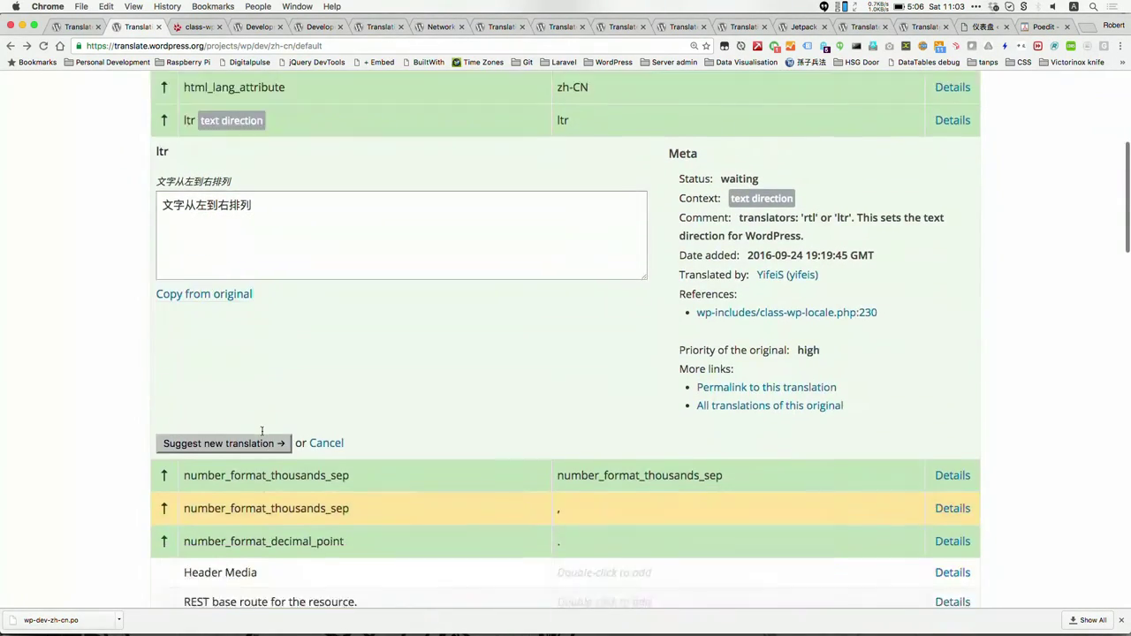
pyautogui.scroll(-4, 263, 431)
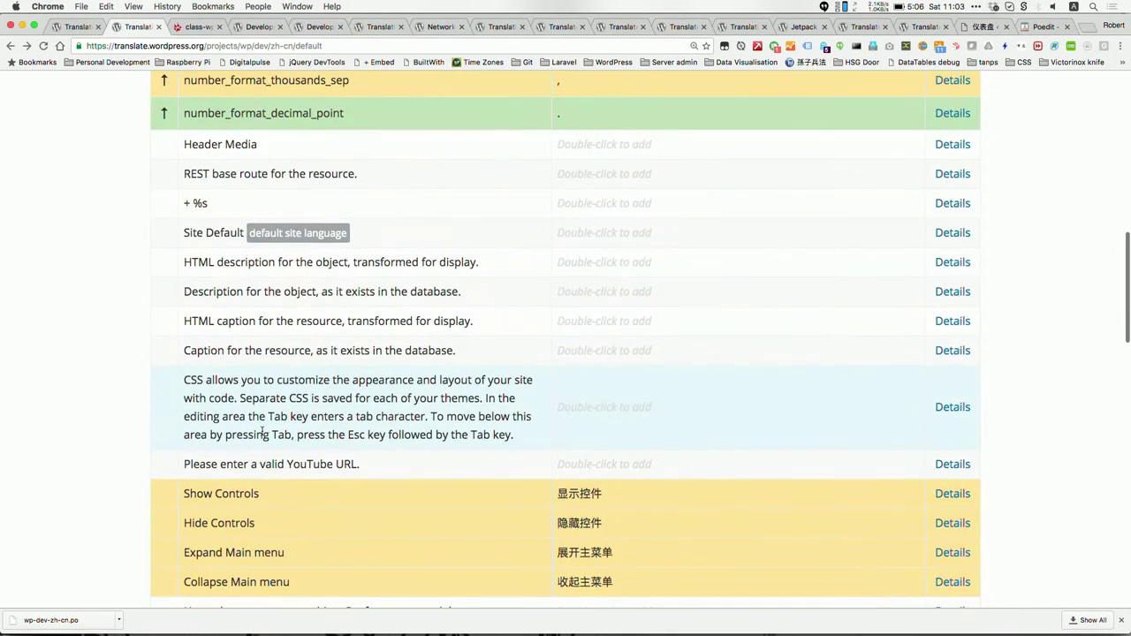
pyautogui.scroll(-15, 263, 431)
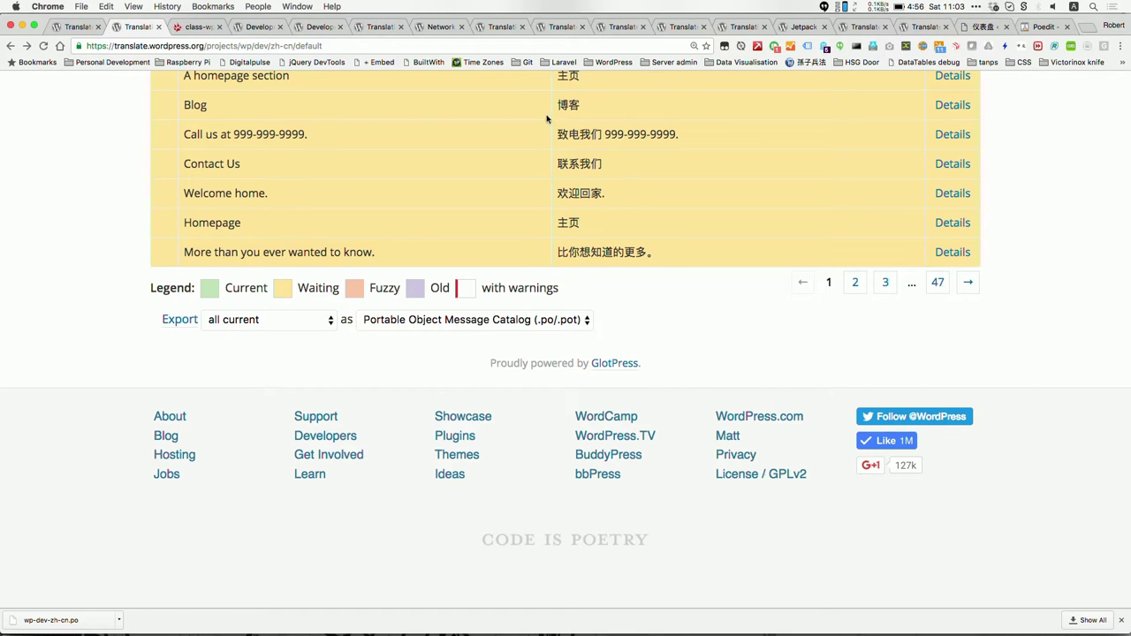
# Find "chinese" on the Jetpack plugin's translation overview and open its Chinese (China) locale page.
pyautogui.click(803, 27)
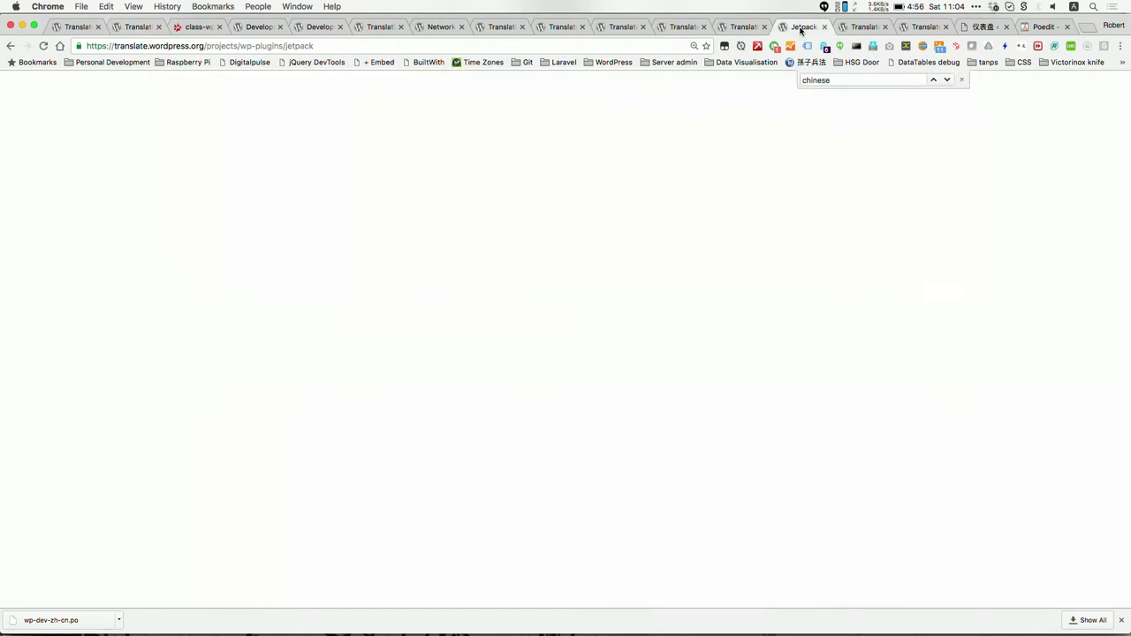
pyautogui.scroll(-5, 513, 277)
pyautogui.press('super+f')
pyautogui.press('Return')
pyautogui.press('Return')
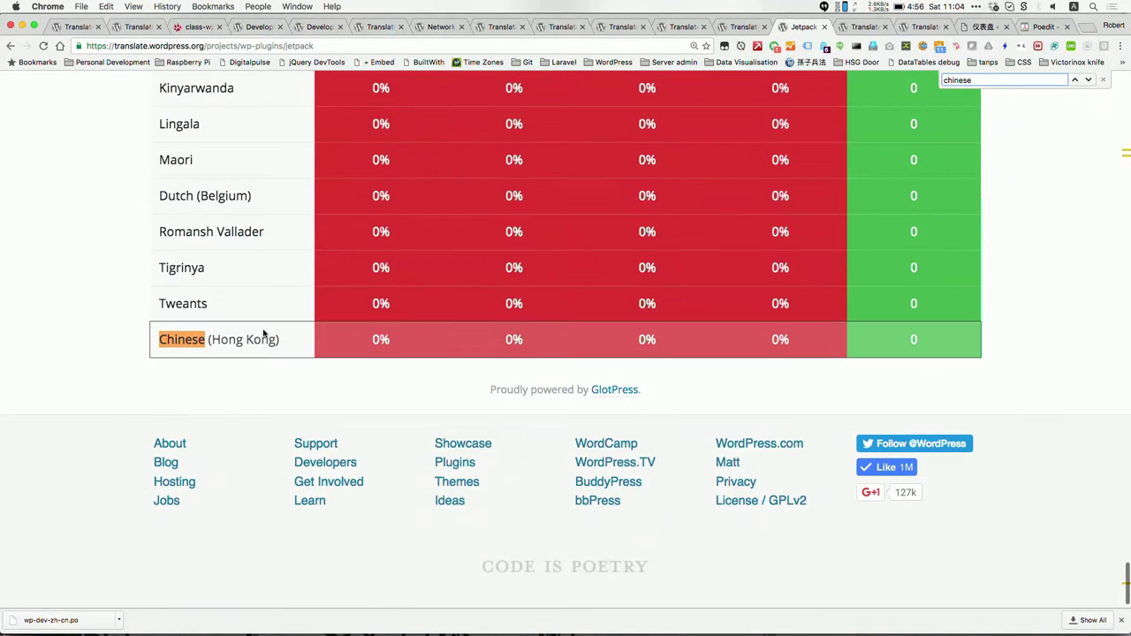
pyautogui.press('Return')
pyautogui.click(180, 412)
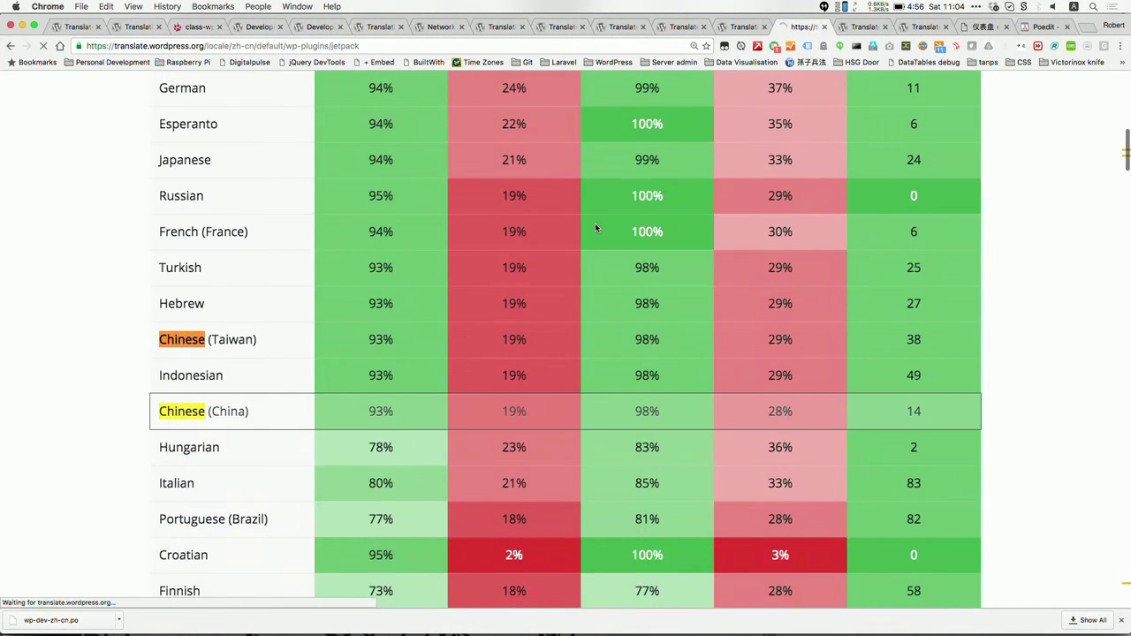
# Open Jetpack's Development (trunk) translation list for Chinese (China) and go to its Import Translations form.
pyautogui.scroll(-15, 308, 328)
pyautogui.scroll(15, 308, 328)
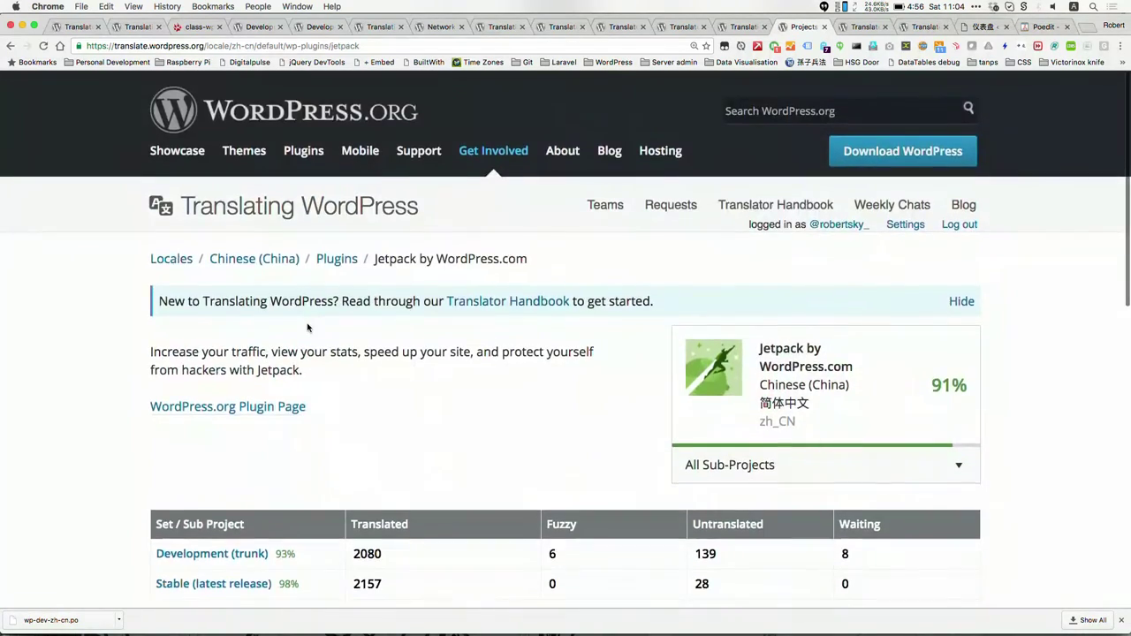
pyautogui.scroll(-4, 265, 300)
pyautogui.click(221, 265)
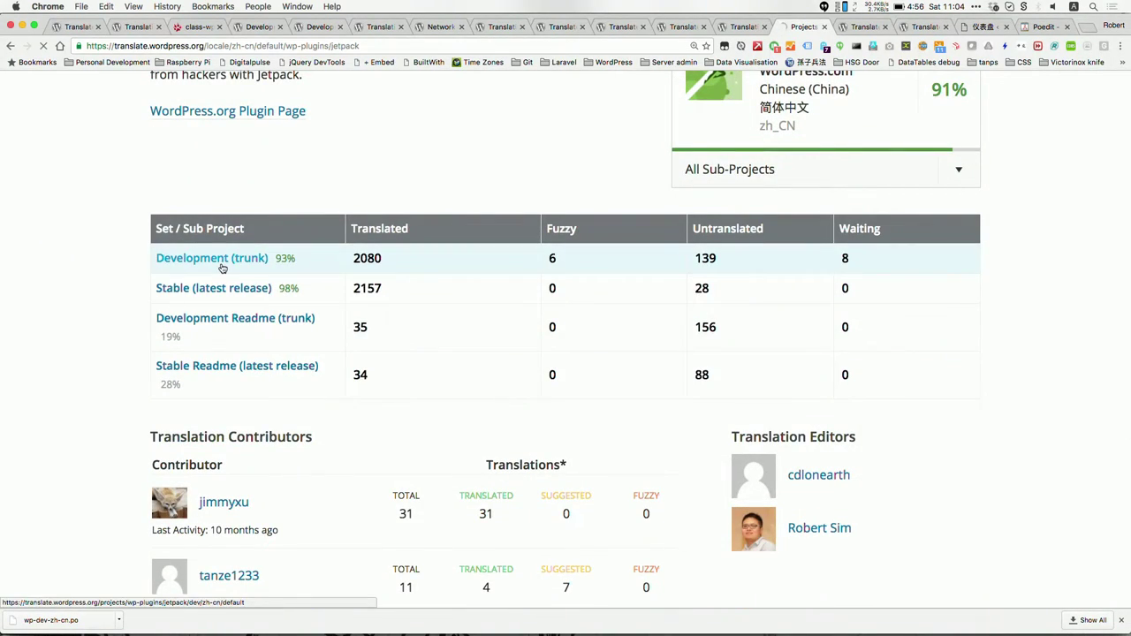
pyautogui.scroll(-15, 351, 257)
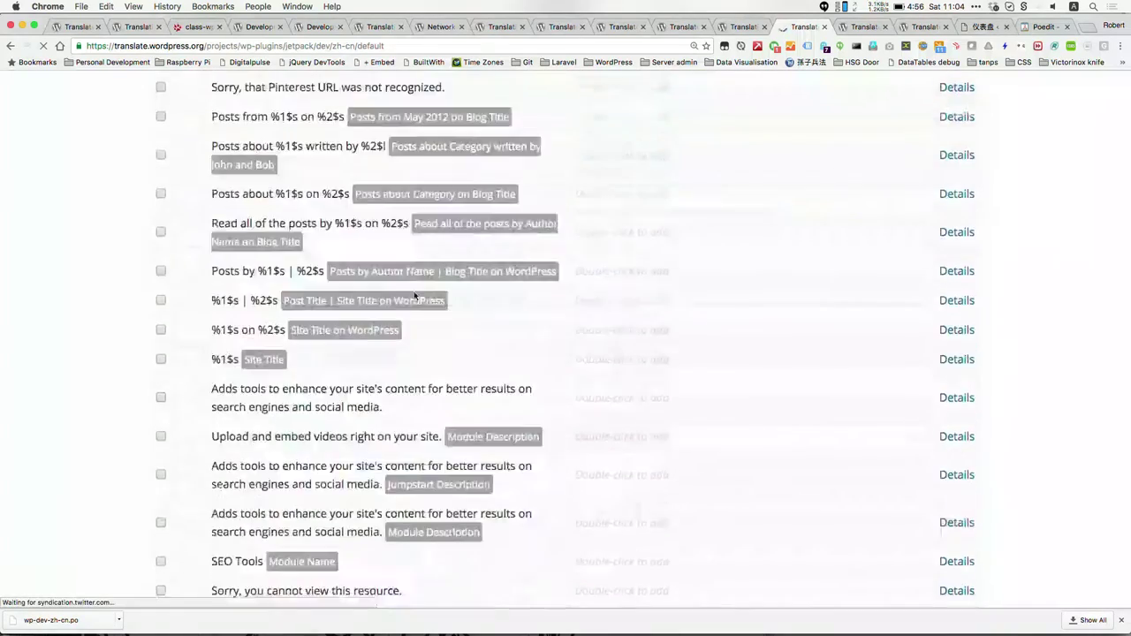
pyautogui.click(177, 319)
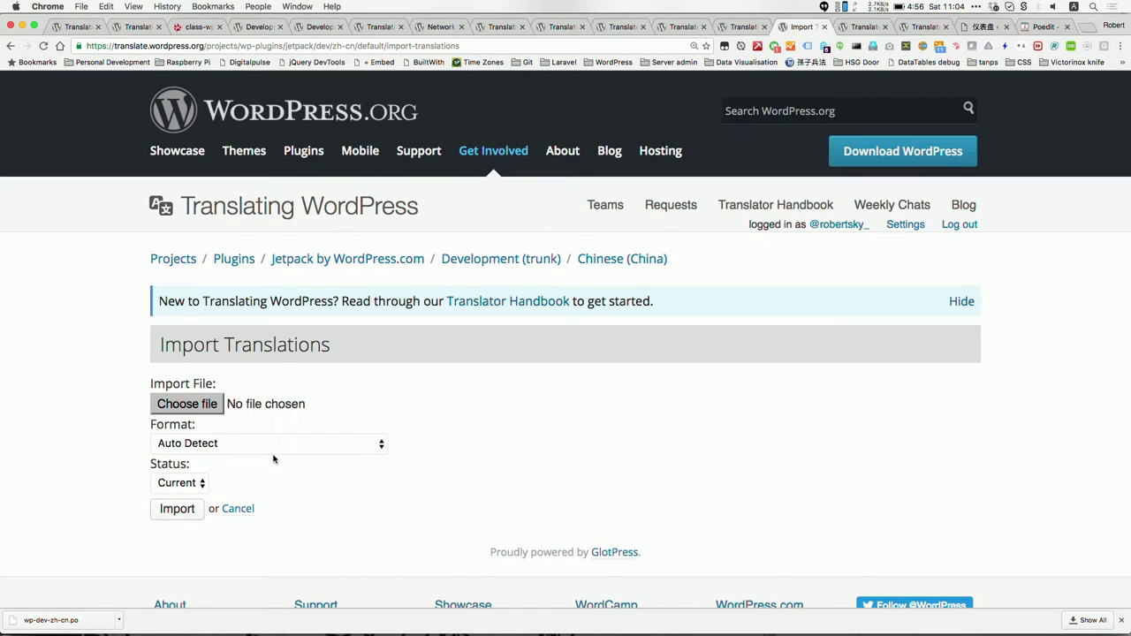
# Set the import status to Waiting and check the available file formats, keeping Auto Detect.
pyautogui.click(181, 484)
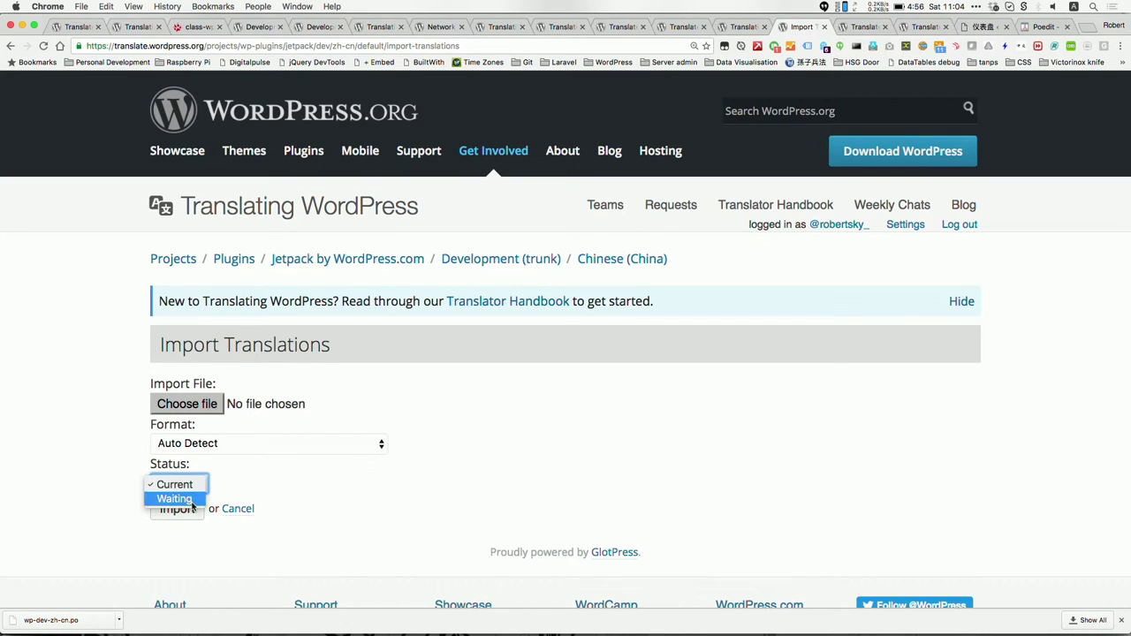
pyautogui.click(192, 500)
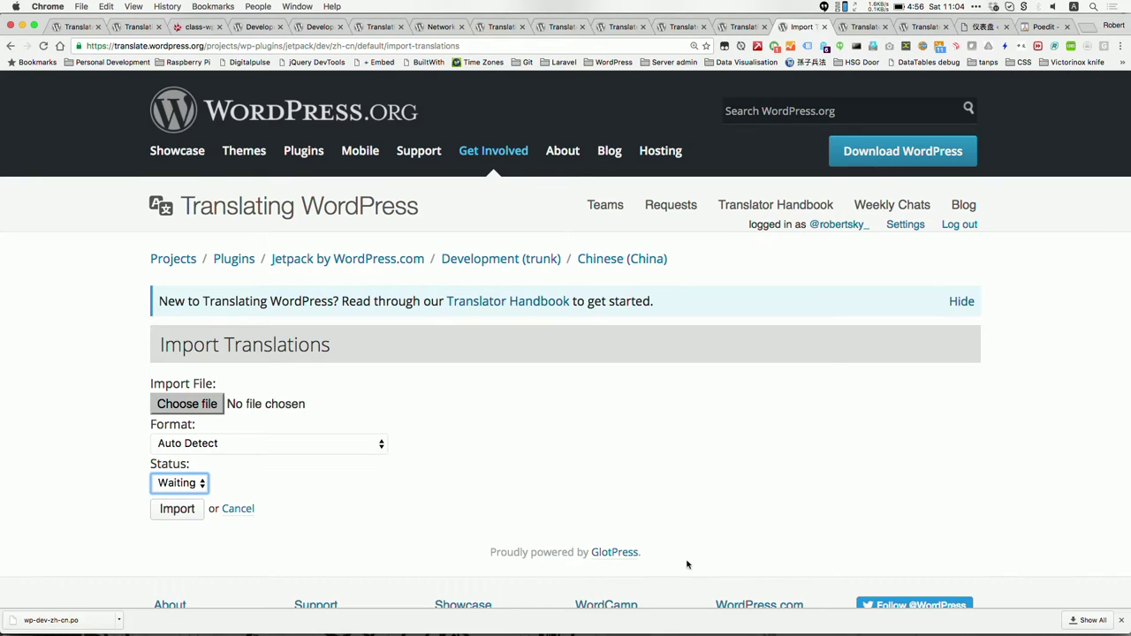
pyautogui.click(666, 475)
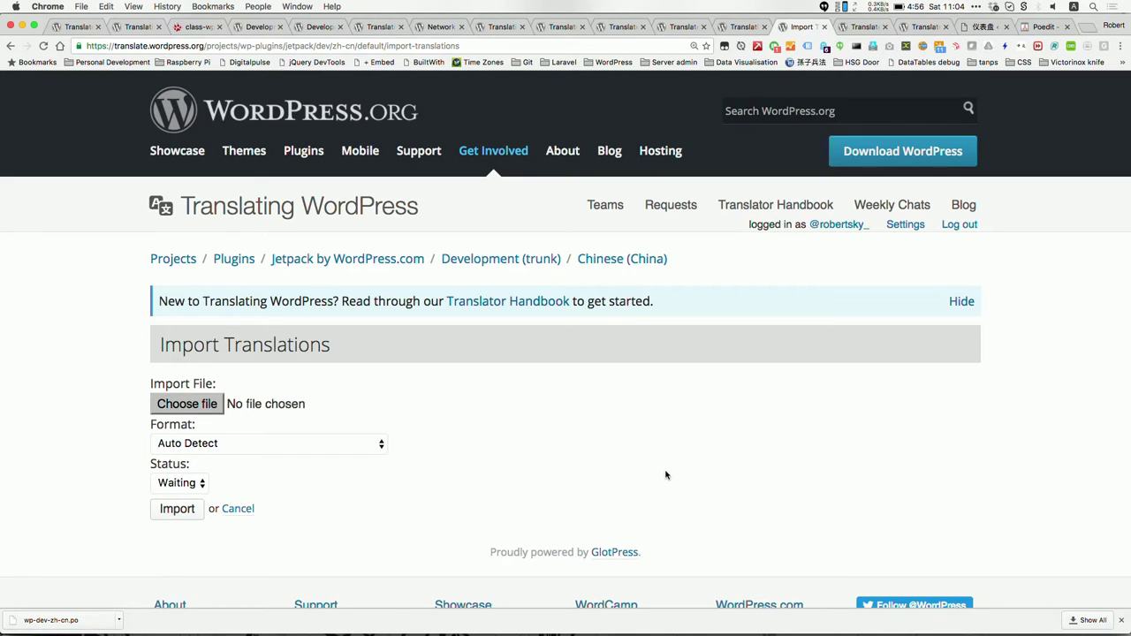
pyautogui.click(216, 450)
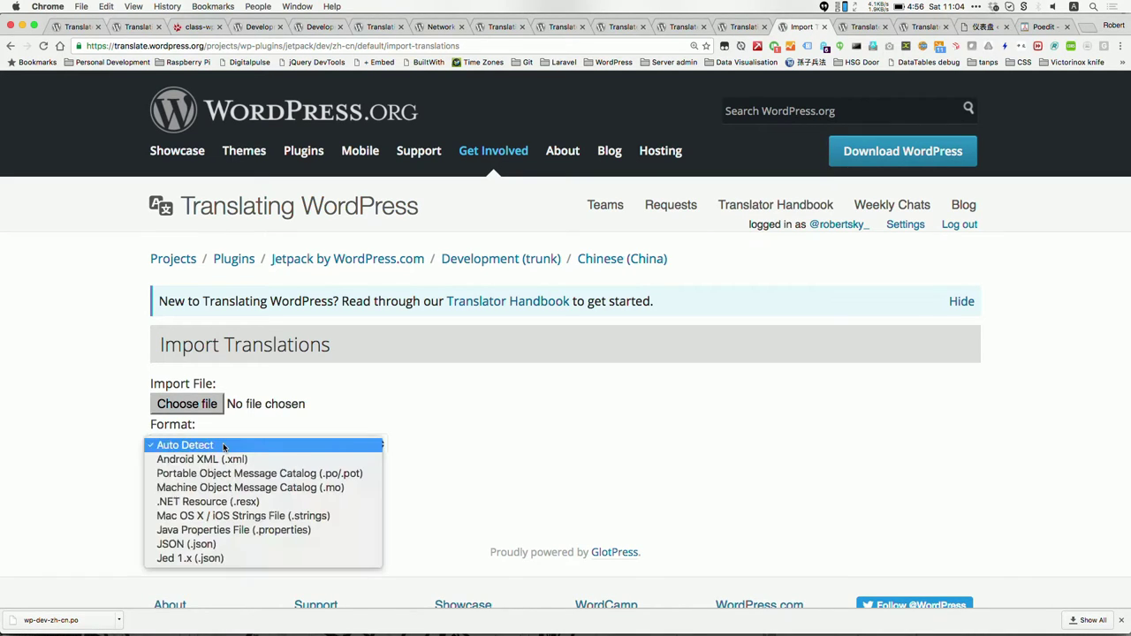
pyautogui.click(494, 434)
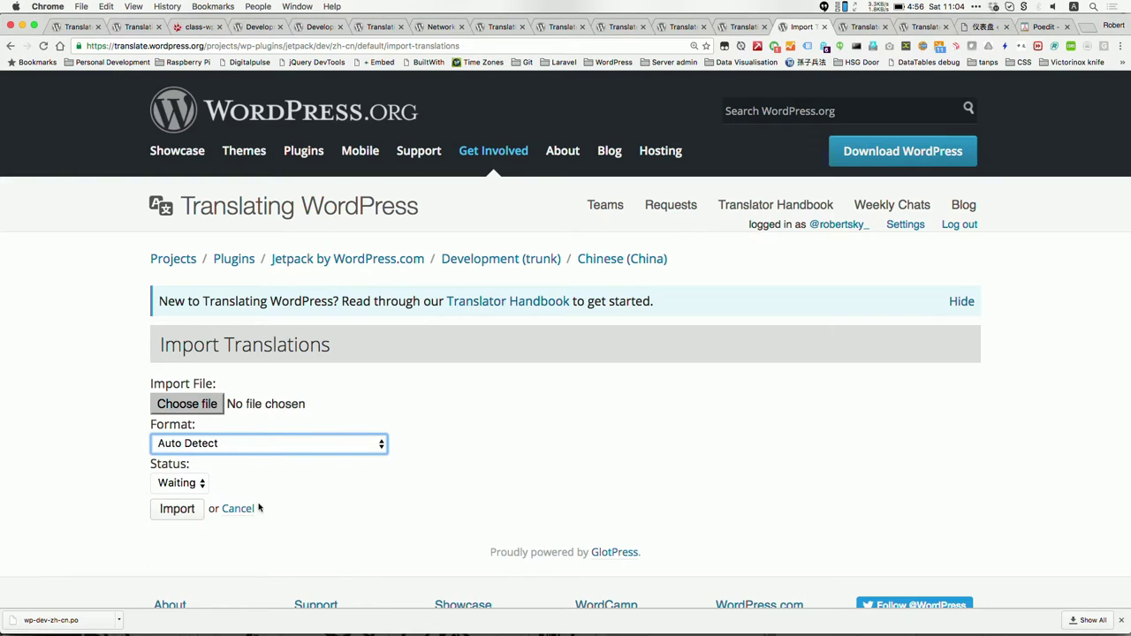
# Return from the import form to Jetpack's Development (trunk) list and look over its import and export options and strings.
pyautogui.click(176, 509)
pyautogui.hscroll(-3, 673, 439)
pyautogui.scroll(-20, 480, 338)
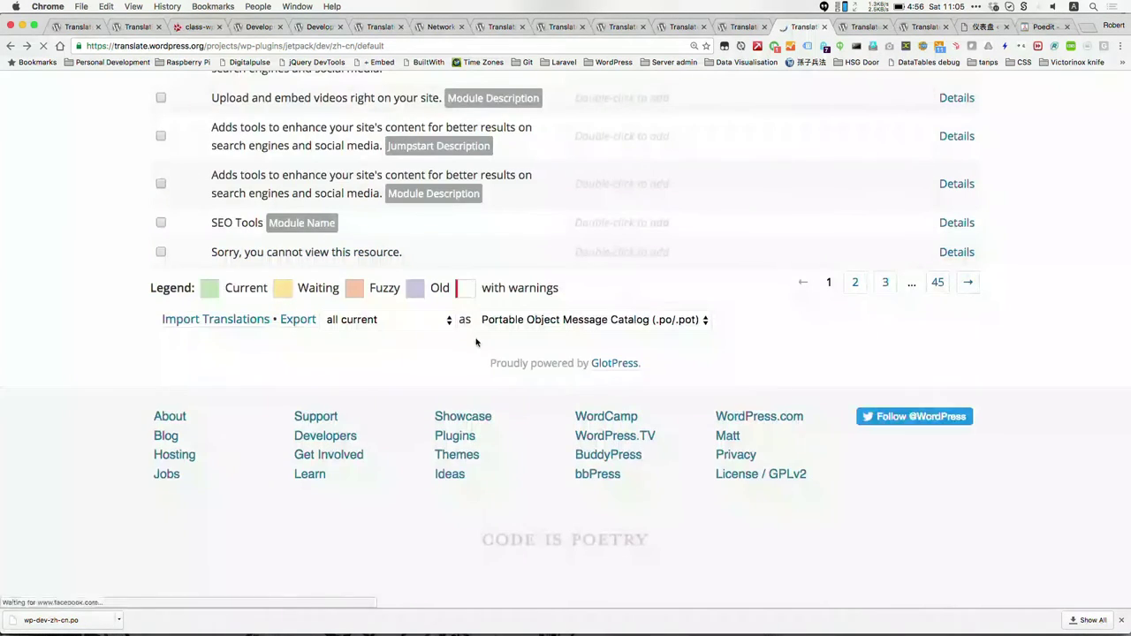
pyautogui.scroll(10, 475, 342)
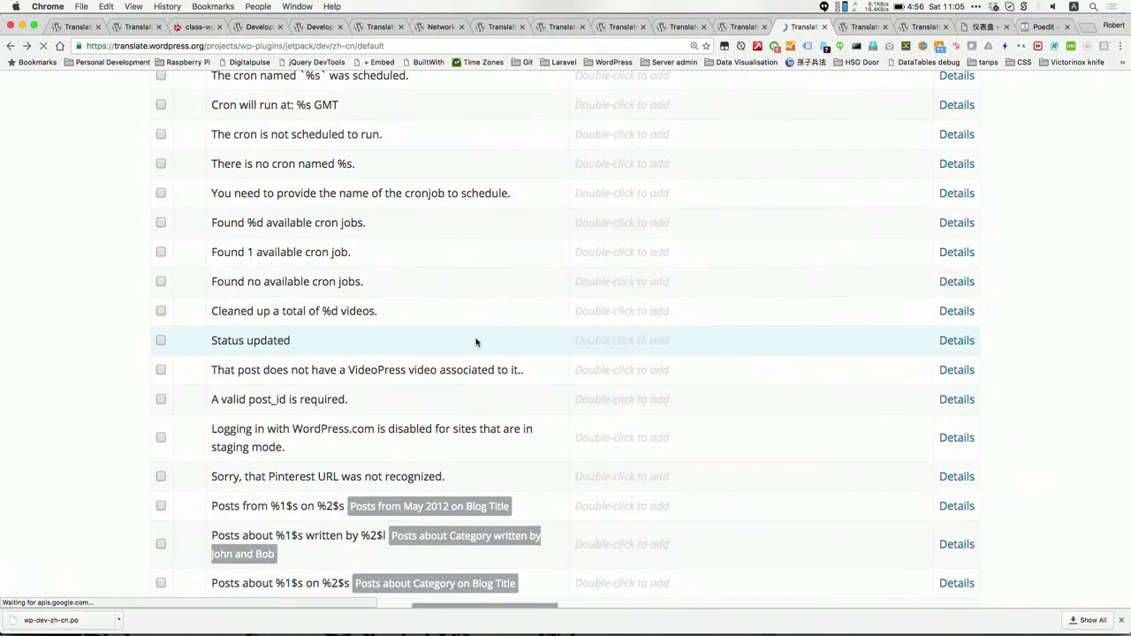
# Go back to the WordPress Development translation list for Chinese (China) and review its strings near the beginning.
pyautogui.click(128, 27)
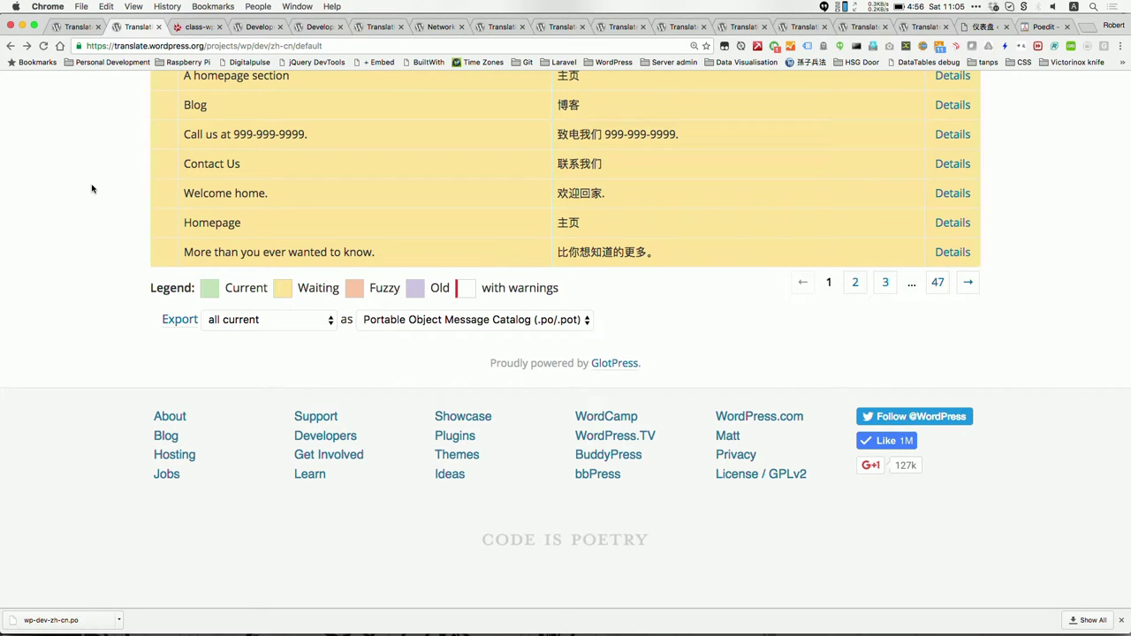
pyautogui.scroll(1, 225, 182)
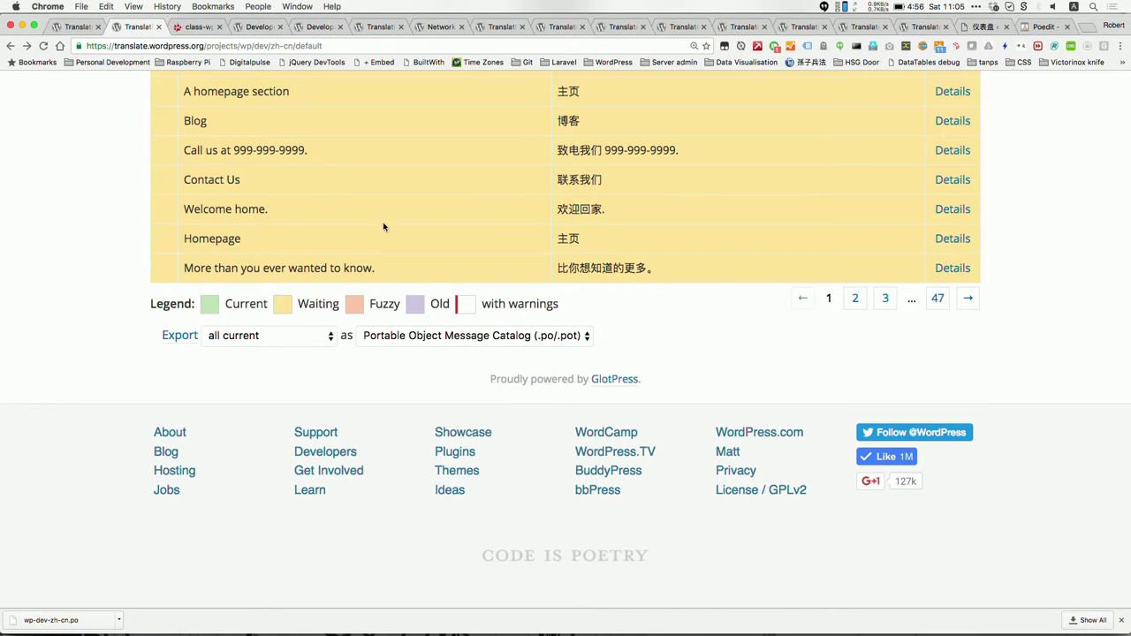
pyautogui.scroll(10, 385, 226)
pyautogui.scroll(10, 383, 225)
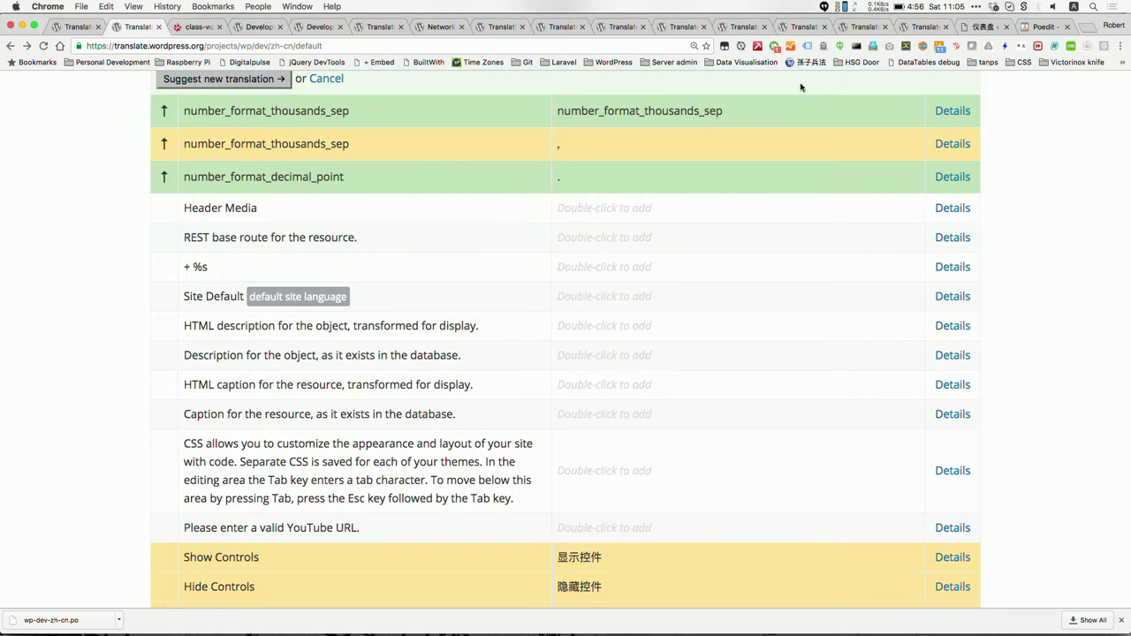
# Check the Glossaries and Style Guides per locale page, return to Jetpack's Development (trunk) list and open the Jetpack by WordPress.com project overview.
pyautogui.click(923, 27)
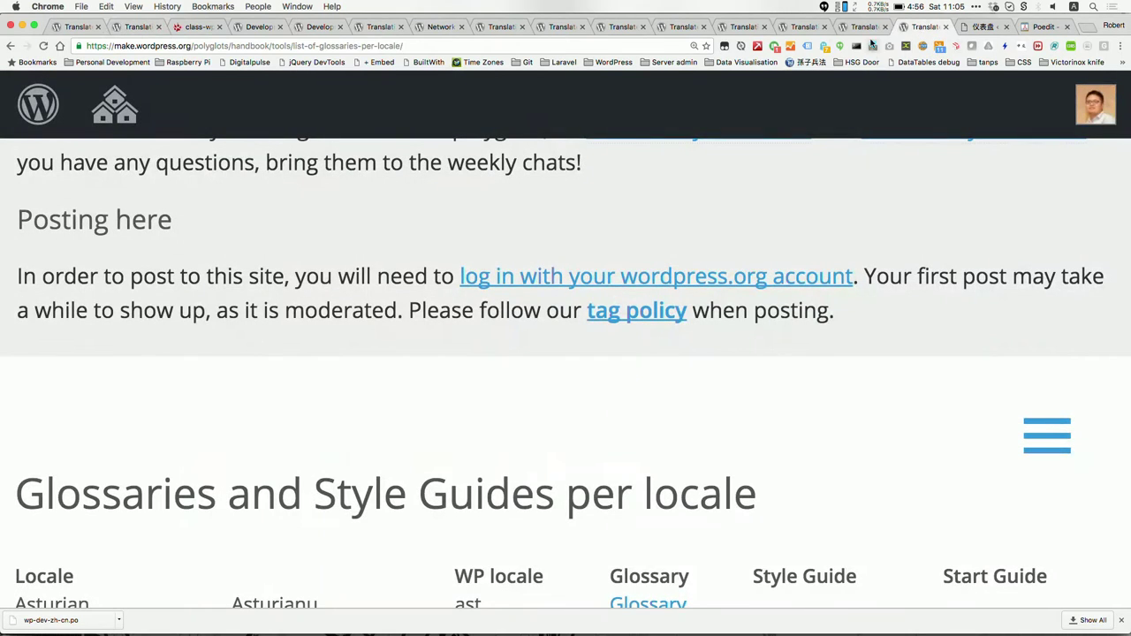
pyautogui.click(755, 26)
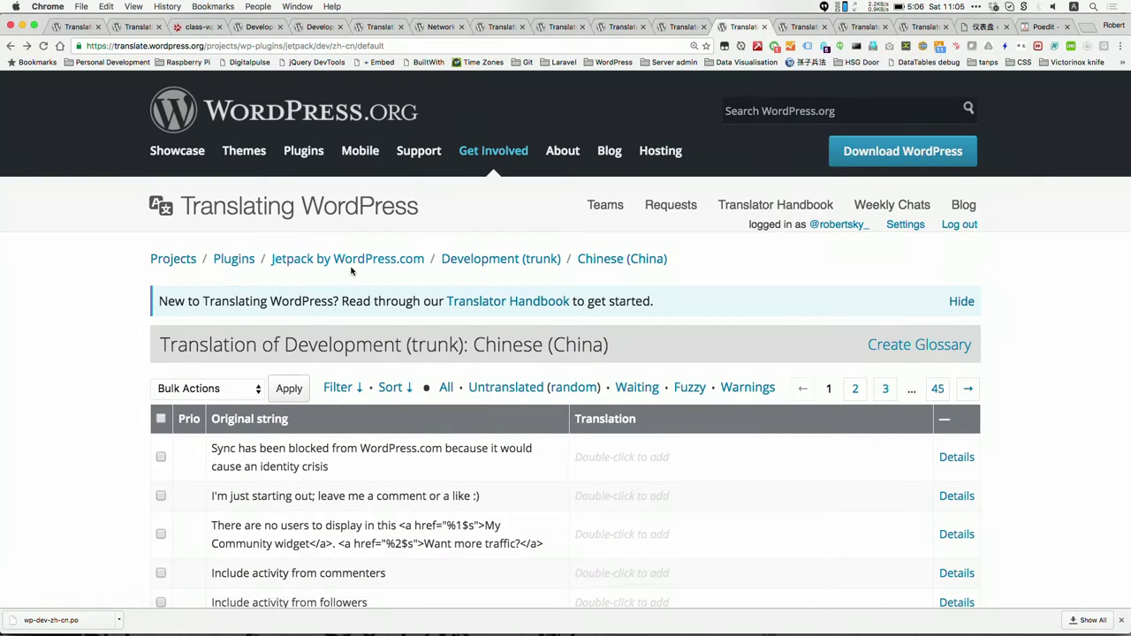
pyautogui.click(382, 259)
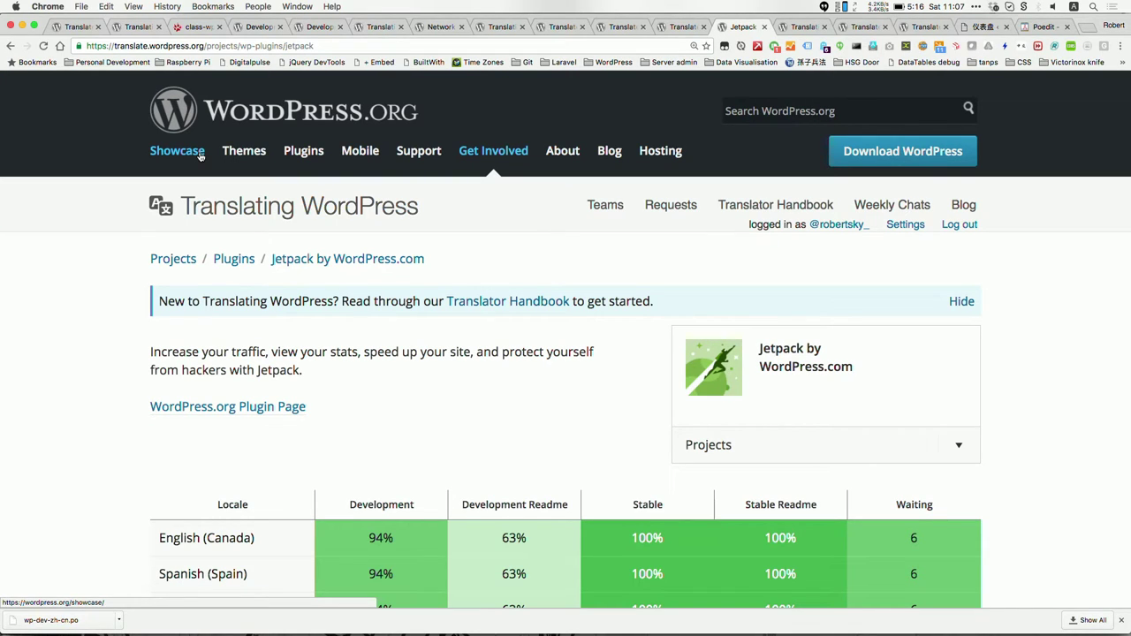
# Switch to Slack to view the #polyglots channel, and return to the Jetpack project overview in Chrome.
pyautogui.press('super+Tab')
pyautogui.press('super+Tab')
pyautogui.press('super+Tab')
pyautogui.press('super+Tab')
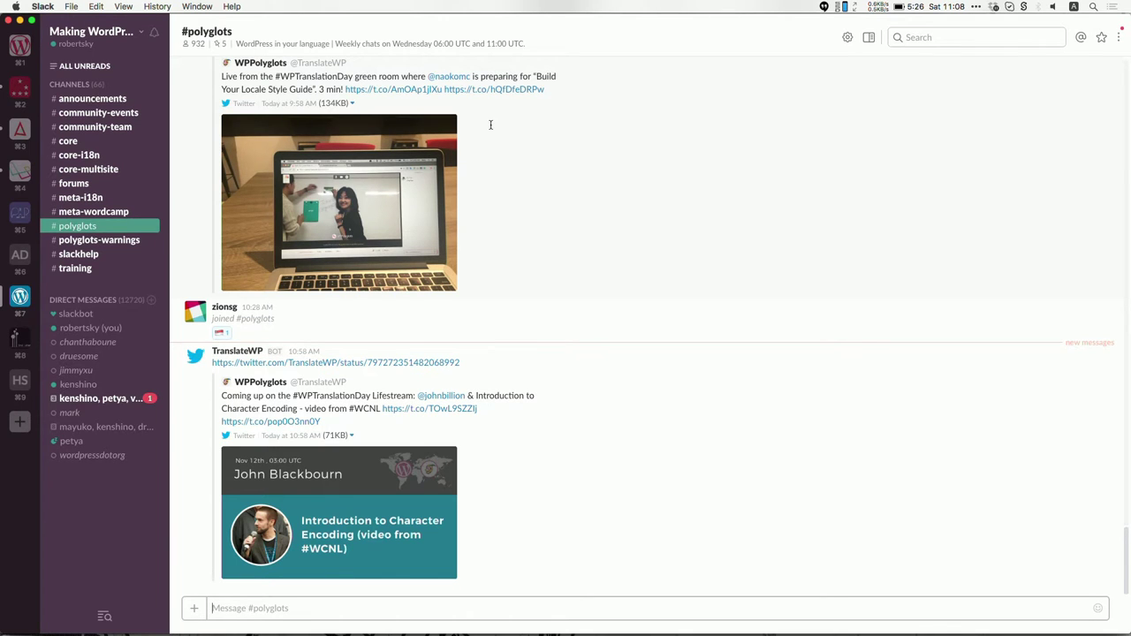
pyautogui.press('super+Tab')
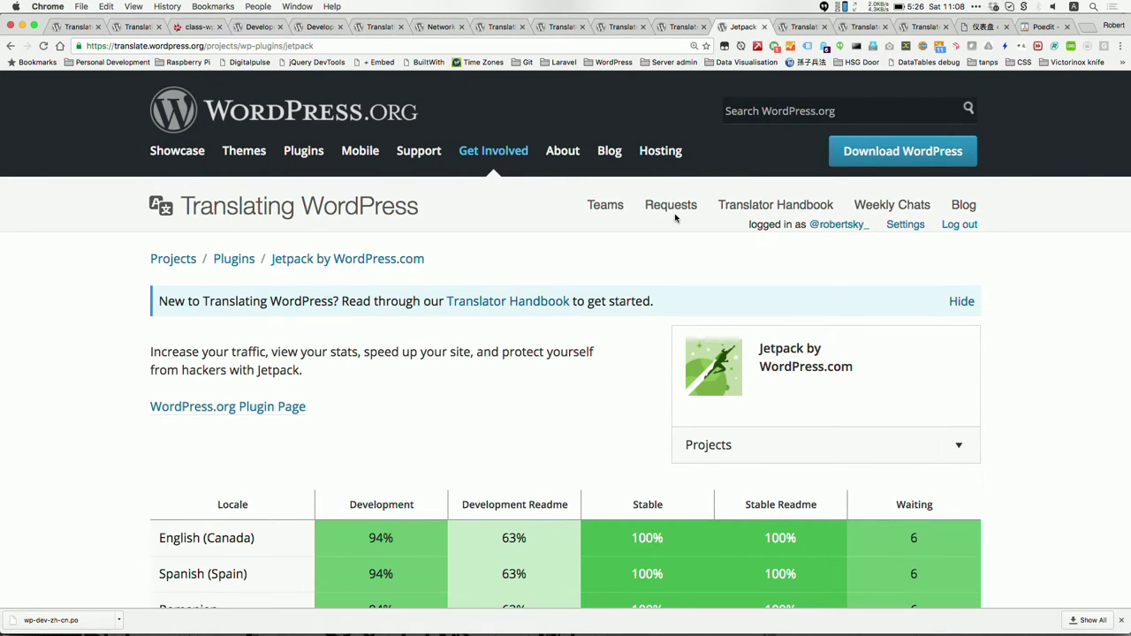
# Find Chinese (China) in Jetpack's locale table, open its project page and review the Translation Contributors and Translation Editors.
pyautogui.press('super+f')
pyautogui.write('chiens')
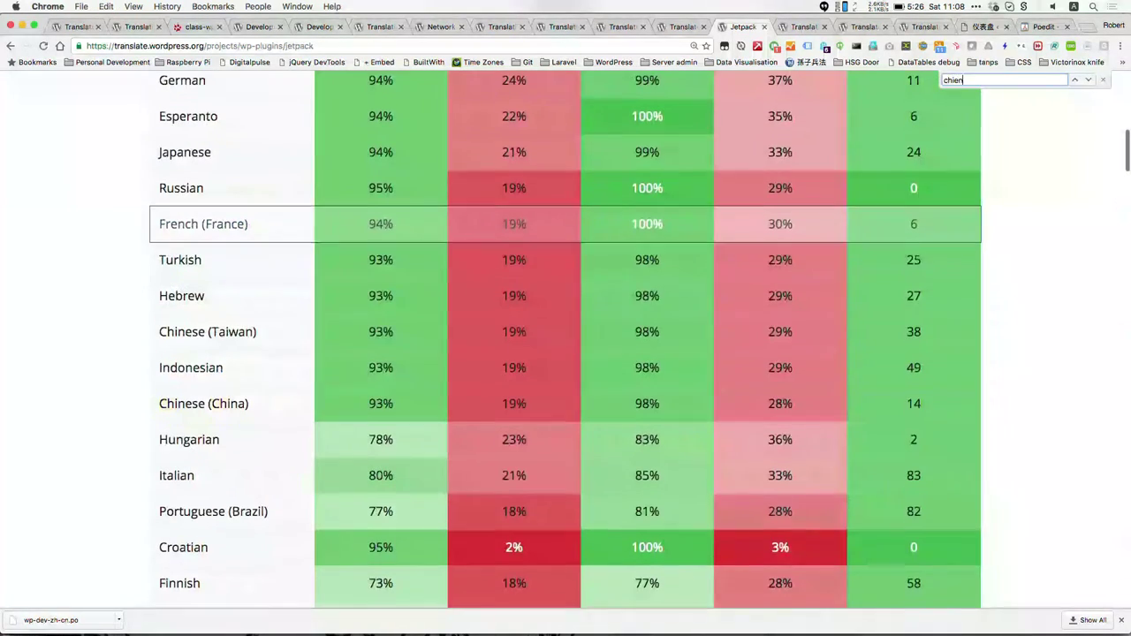
pyautogui.click(209, 404)
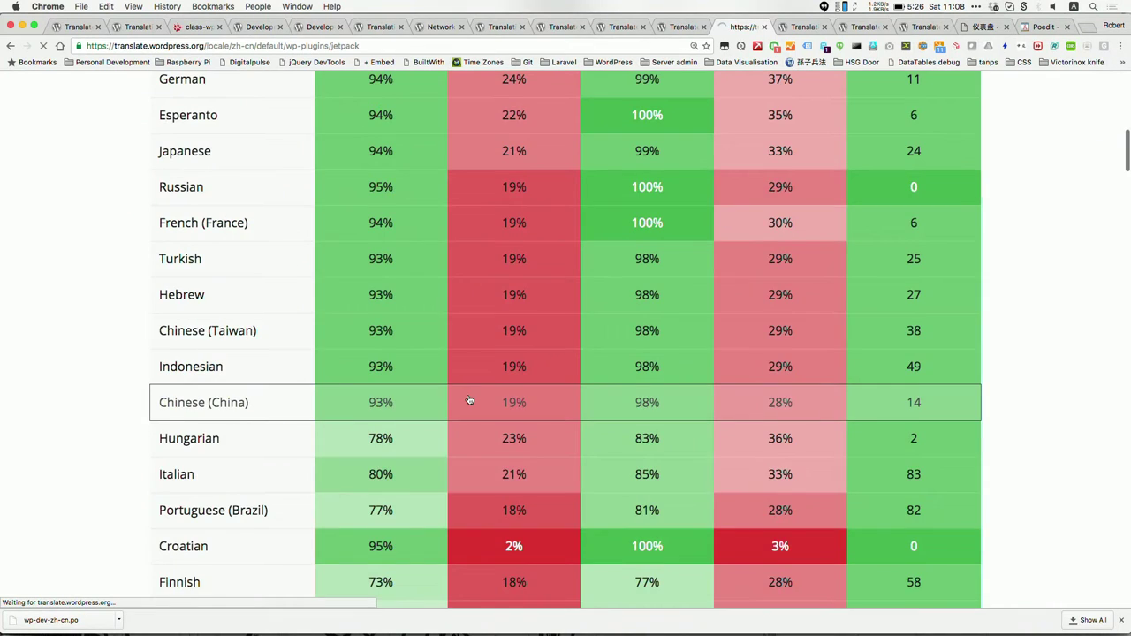
pyautogui.scroll(-5, 422, 426)
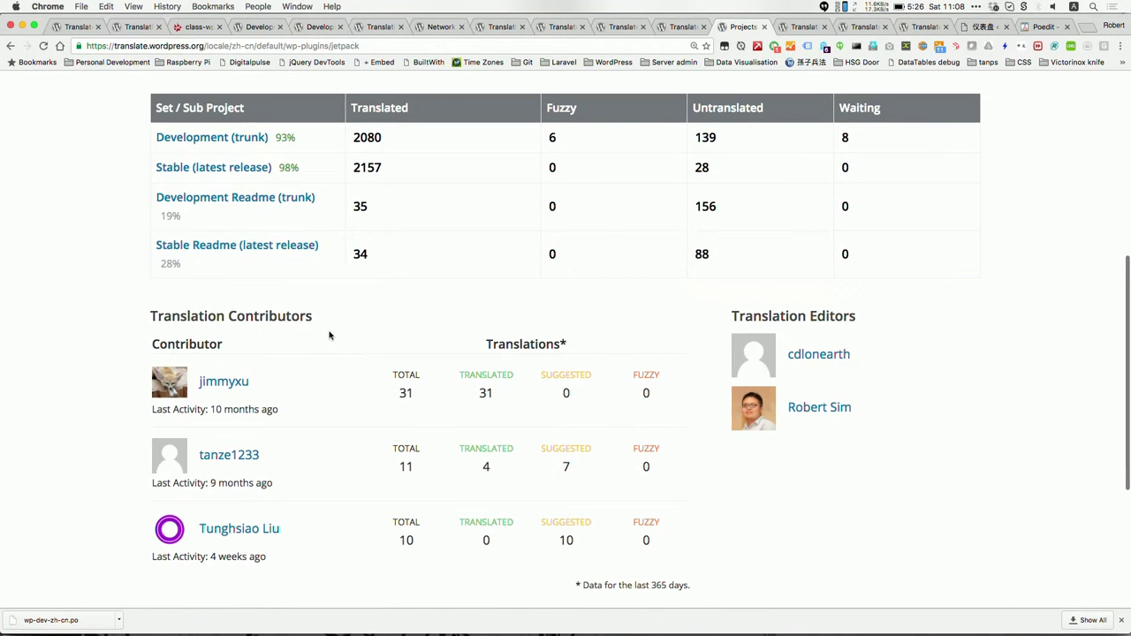
pyautogui.scroll(-1, 264, 520)
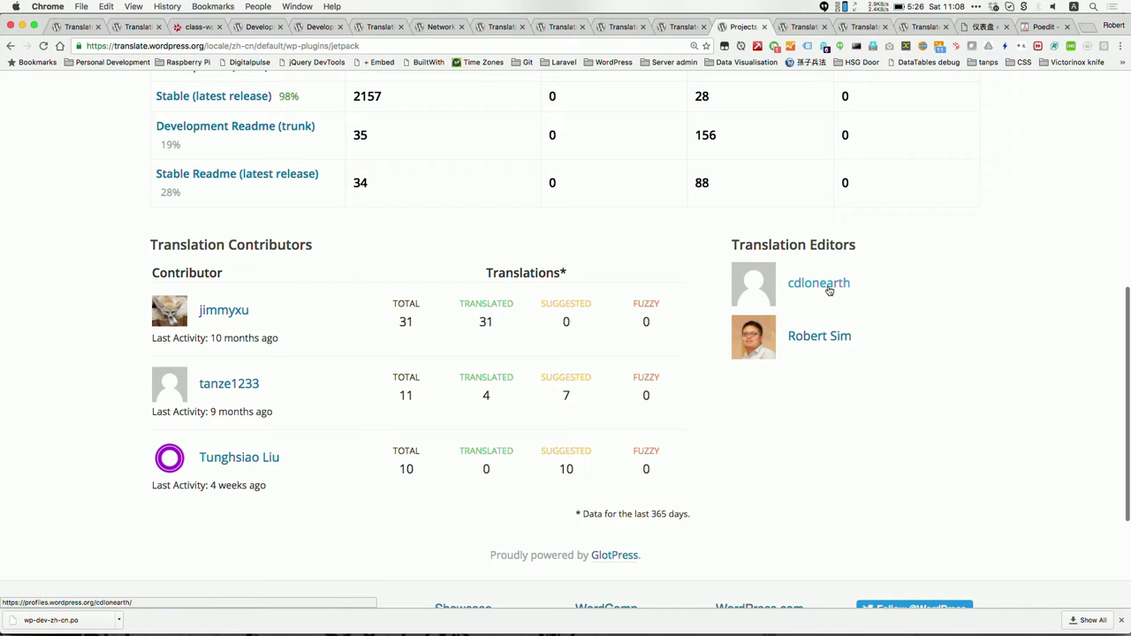
# Open the second translation editor's profile in a new tab, enlarge the page and highlight the WordPress.org username.
pyautogui.keyDown('super'); pyautogui.click(832, 343); pyautogui.keyUp('super')
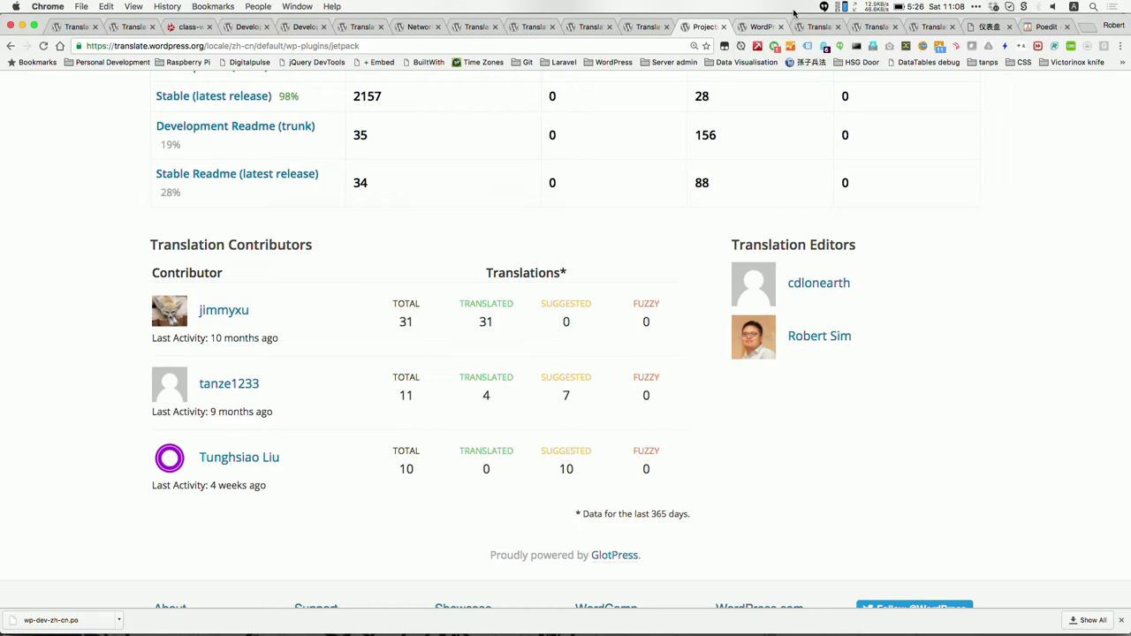
pyautogui.click(766, 26)
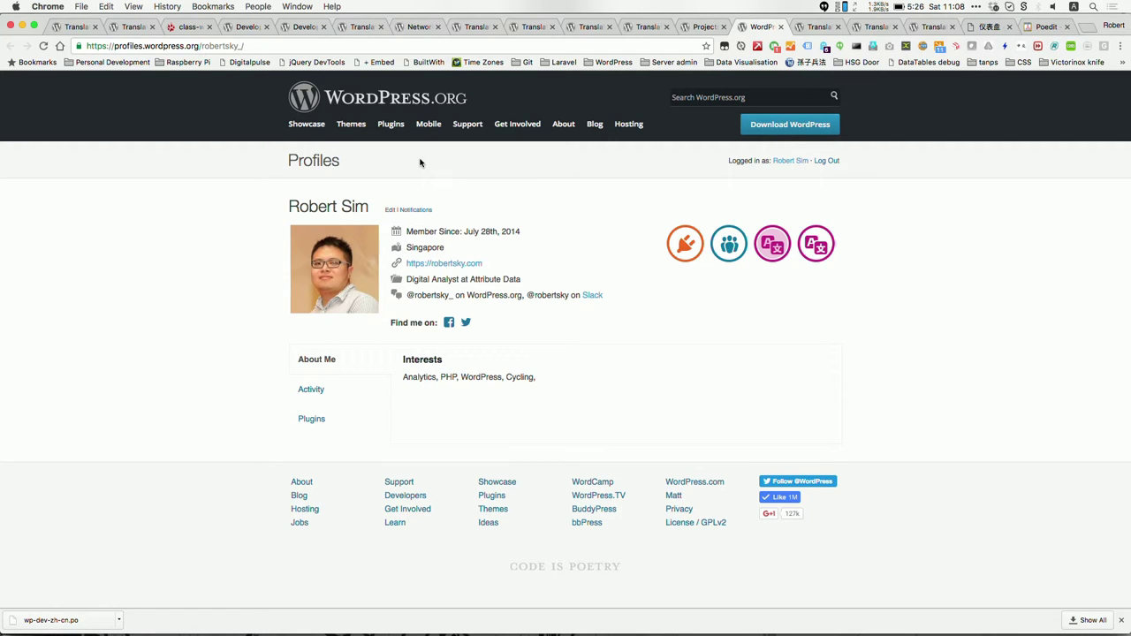
pyautogui.press('super+equal')
pyautogui.press('super+equal')
pyautogui.press('super+equal')
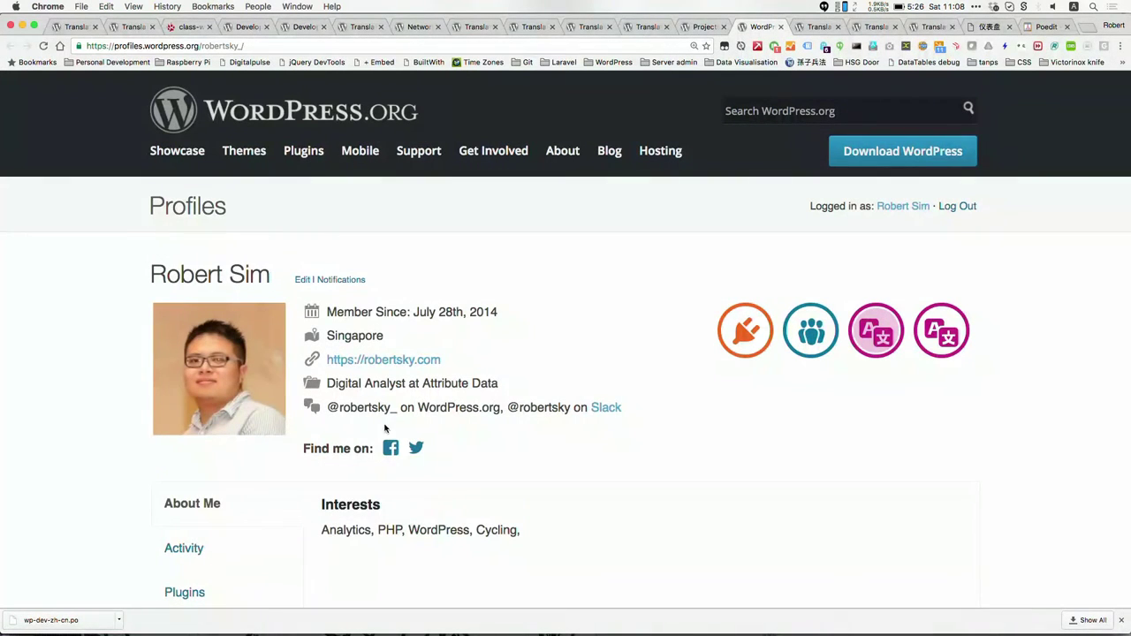
pyautogui.moveTo(392, 407); pyautogui.dragTo(395, 407)
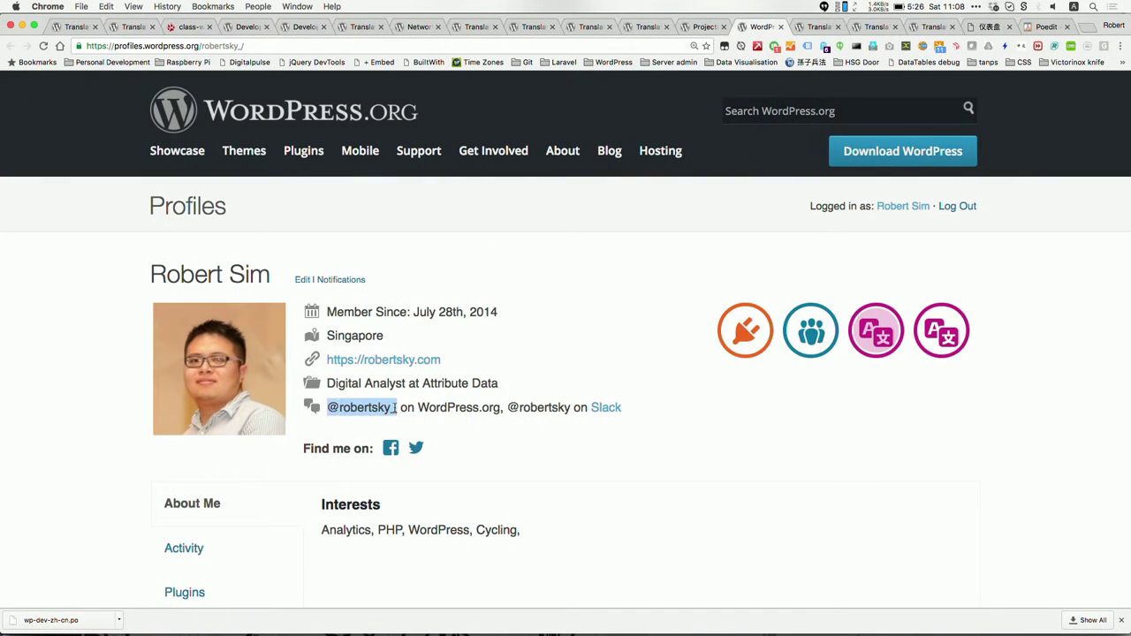
# Switch between Slack's #polyglots channel and the WordPress.org profile page, ending on the profile in Chrome.
pyautogui.press('super+Tab')
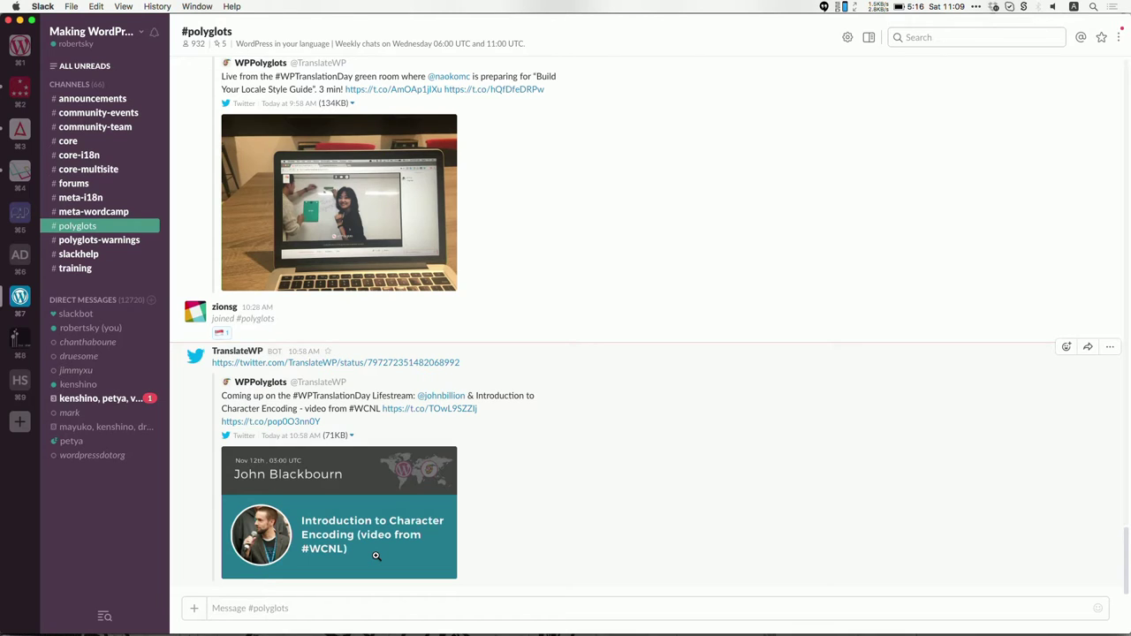
pyautogui.press('super+Tab')
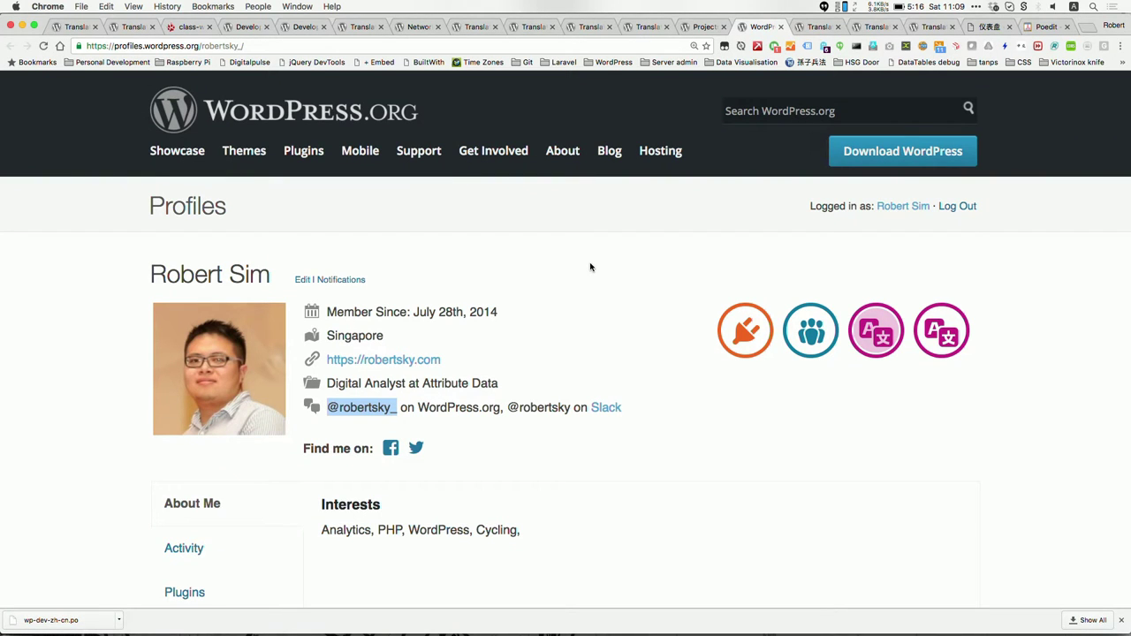
pyautogui.press('super+Tab')
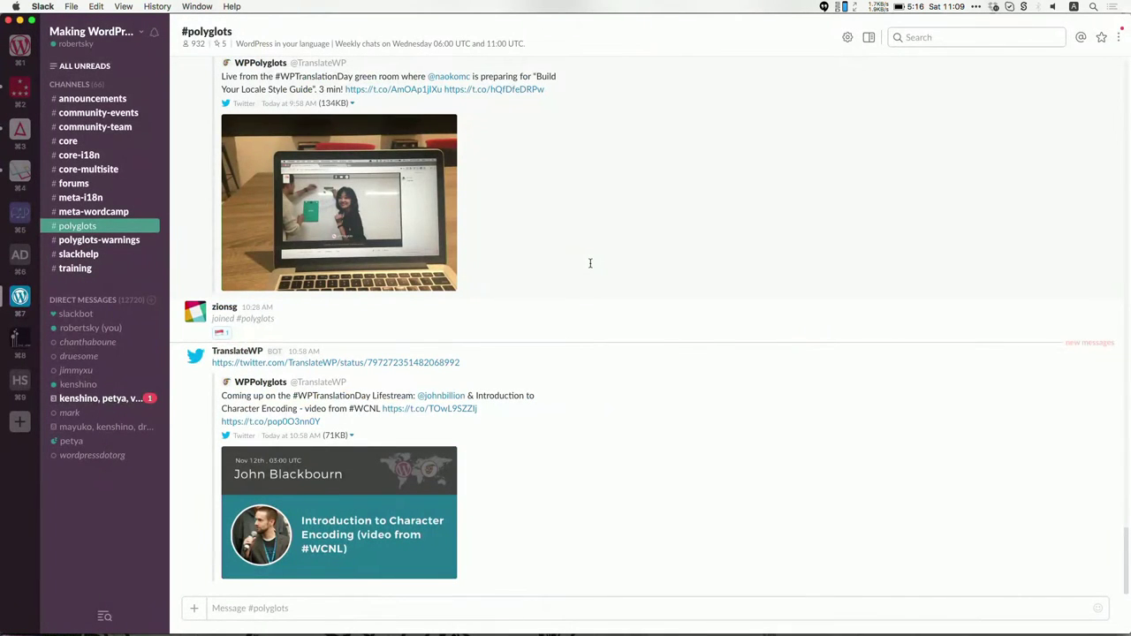
pyautogui.press('super+Tab')
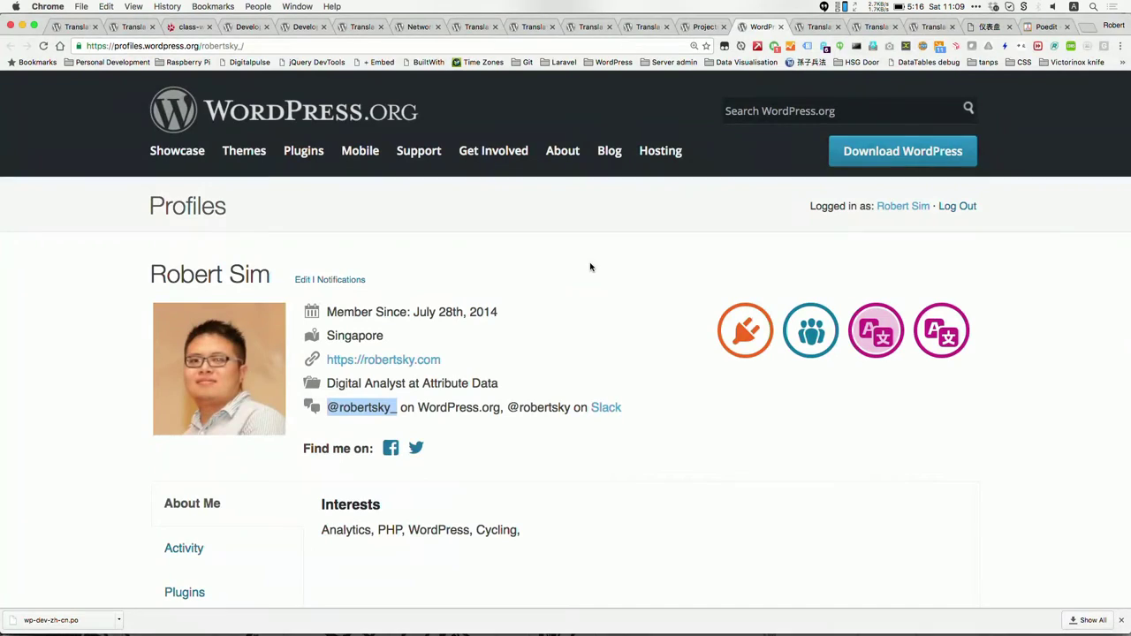
# Open chat.wordpress.org in a new tab and read the section on joining the WordPress team on Slack.
pyautogui.press('super+t')
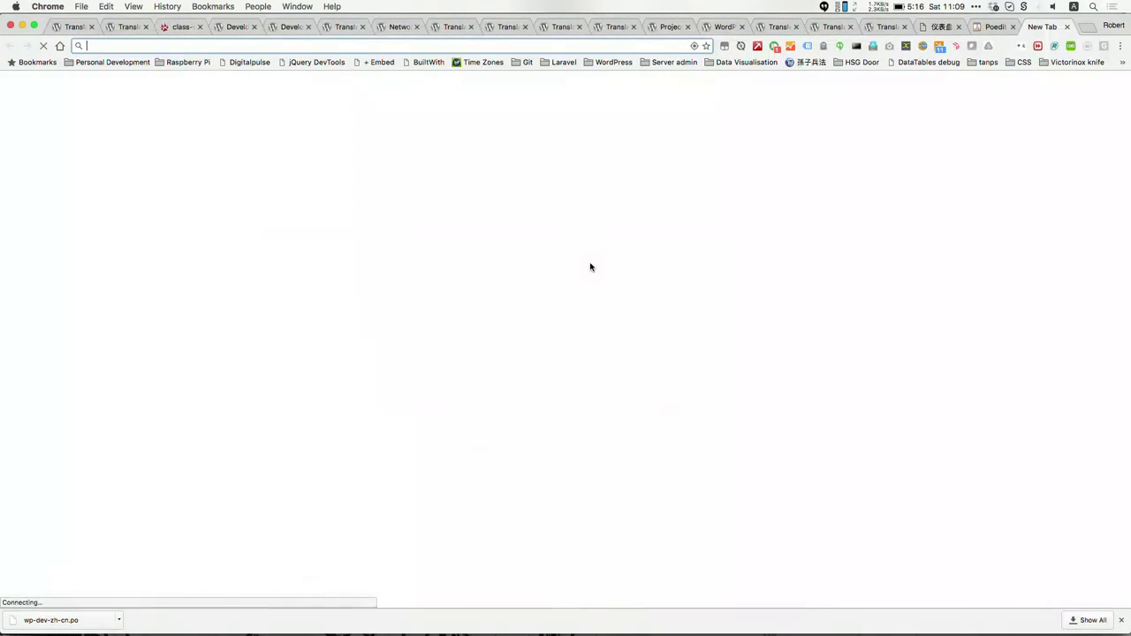
pyautogui.write('chat.wordpress.org')
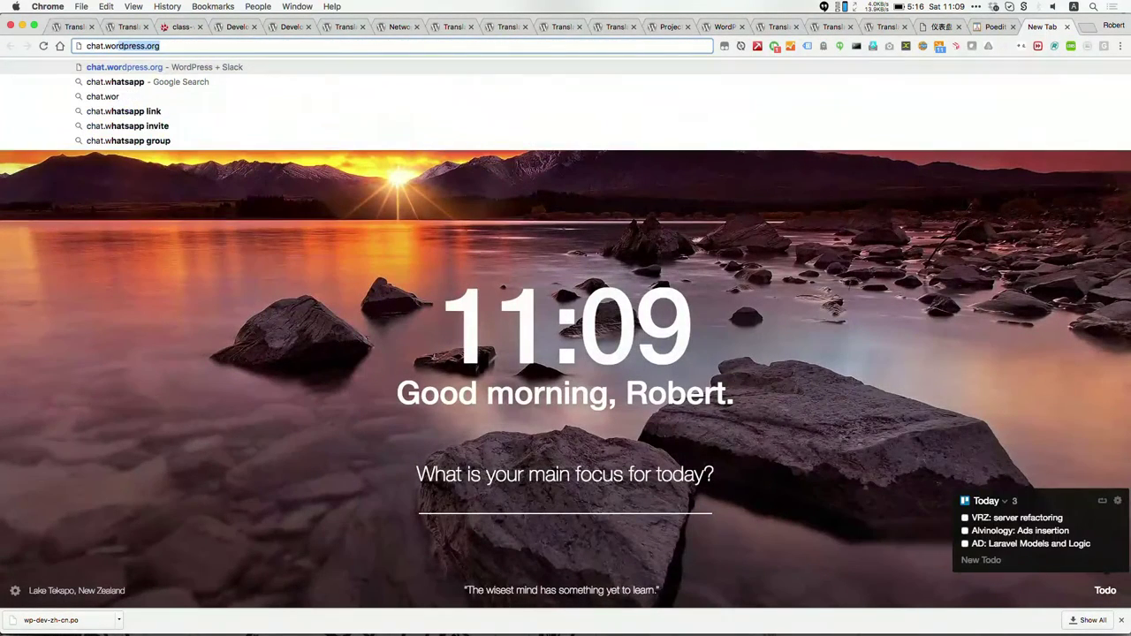
pyautogui.press('Return')
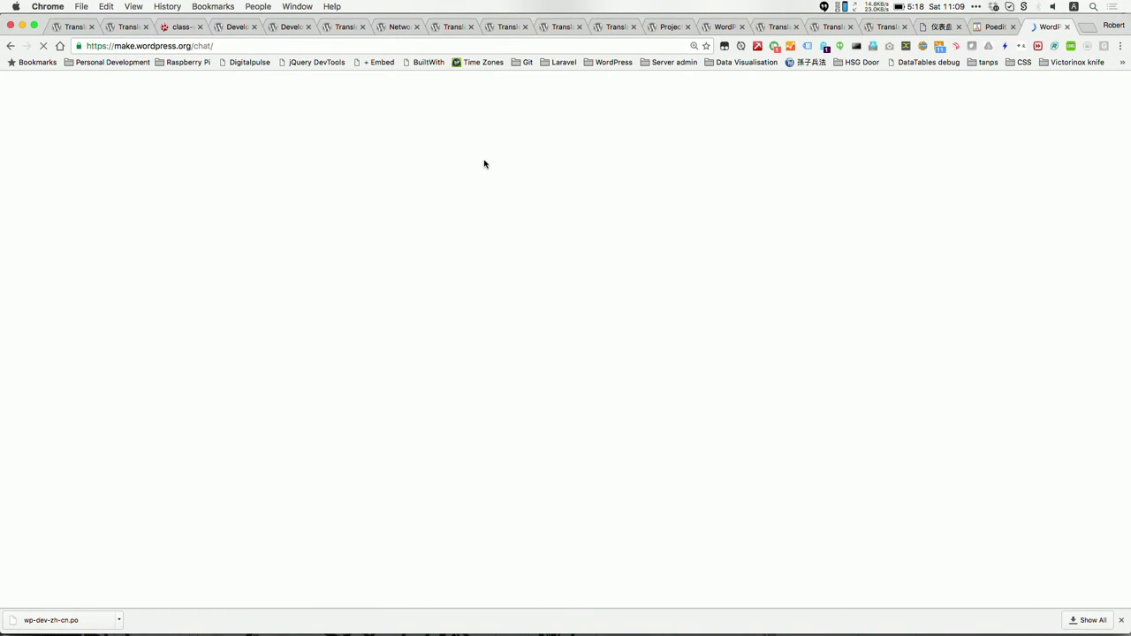
pyautogui.scroll(-10, 531, 220)
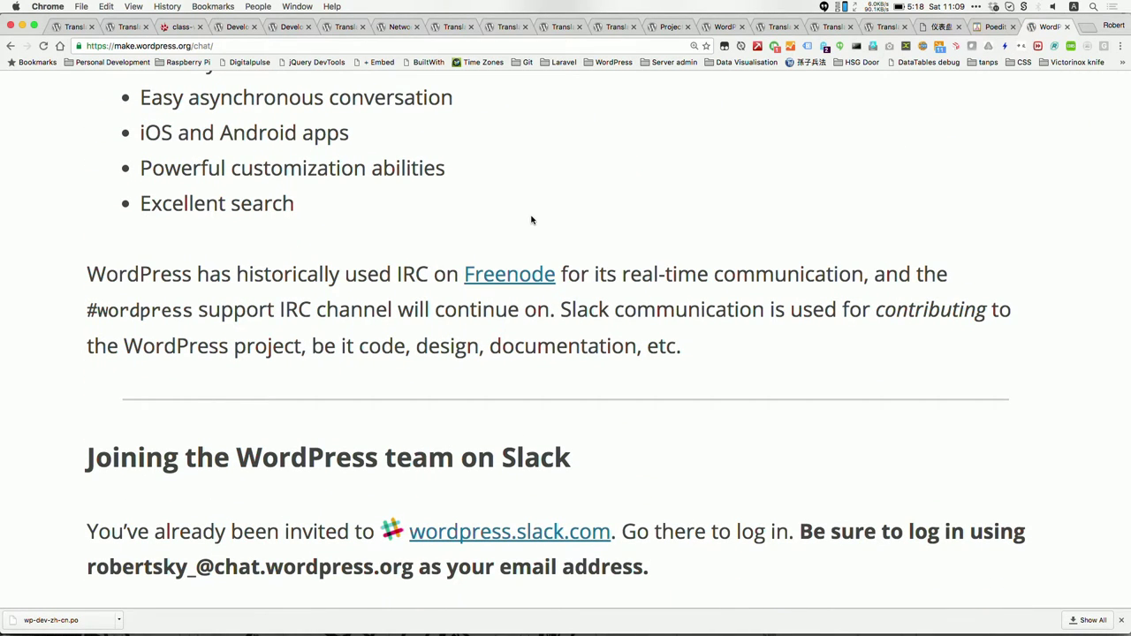
pyautogui.scroll(-3, 531, 220)
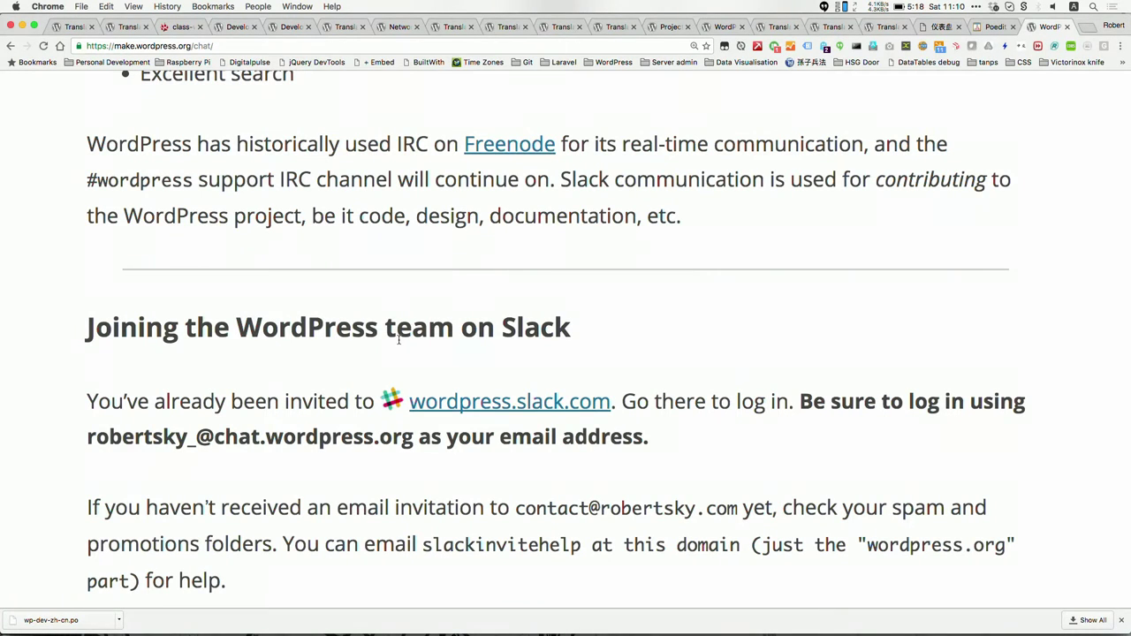
pyautogui.scroll(-2, 399, 338)
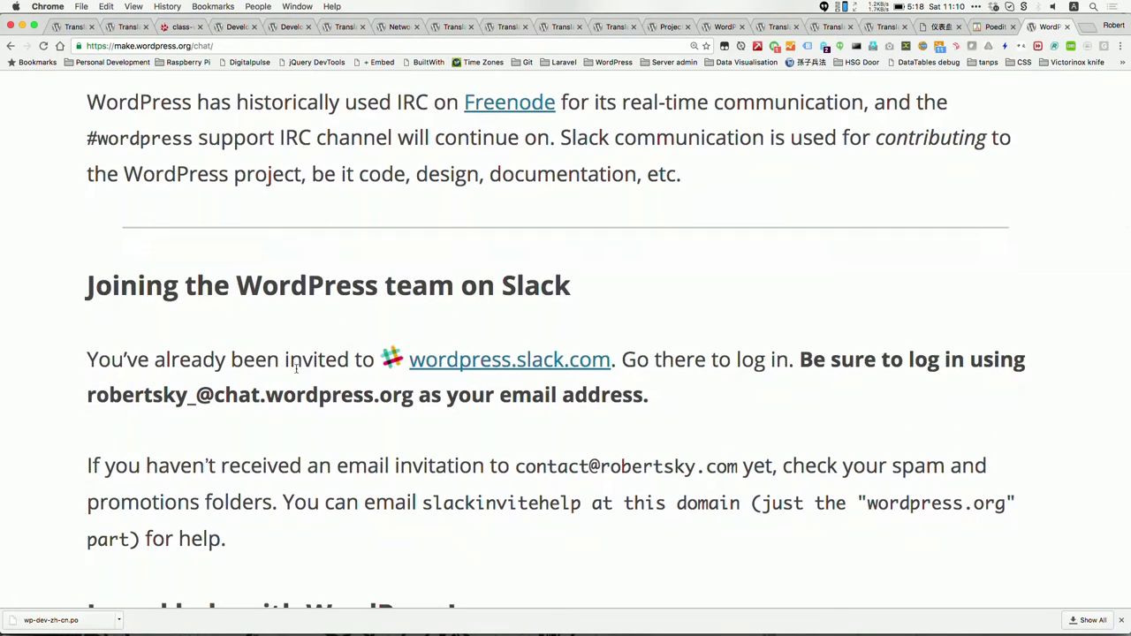
pyautogui.scroll(-1, 296, 369)
pyautogui.scroll(2, 296, 371)
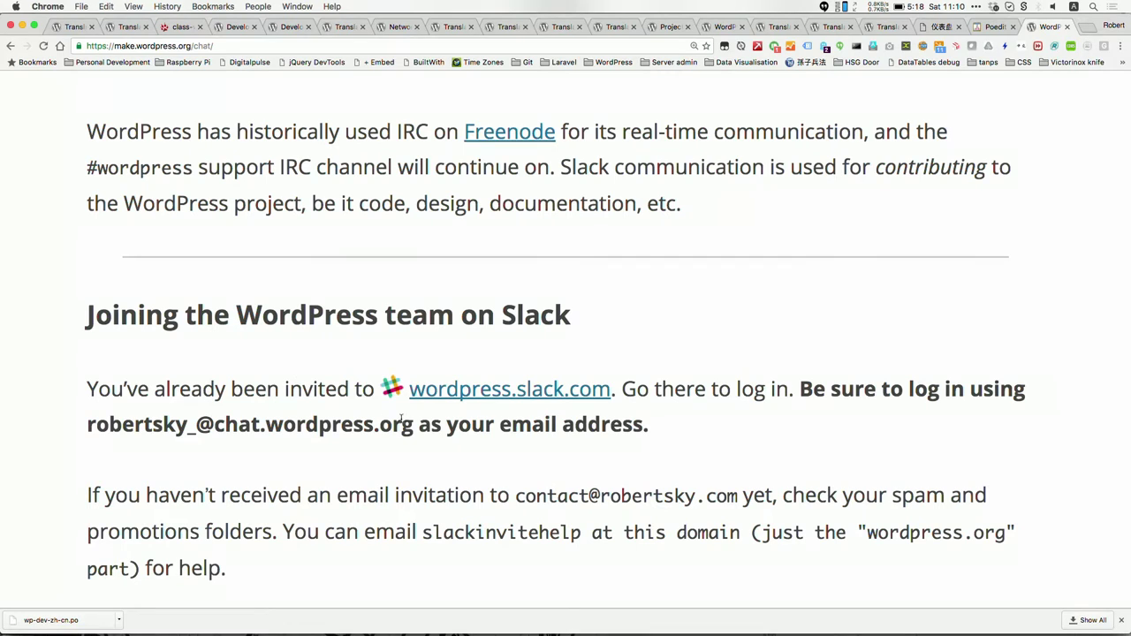
# Point out the Slack login username and the invitation e-mail address, and read on to the WordPress and Slack help sections.
pyautogui.moveTo(88, 425); pyautogui.dragTo(187, 425)
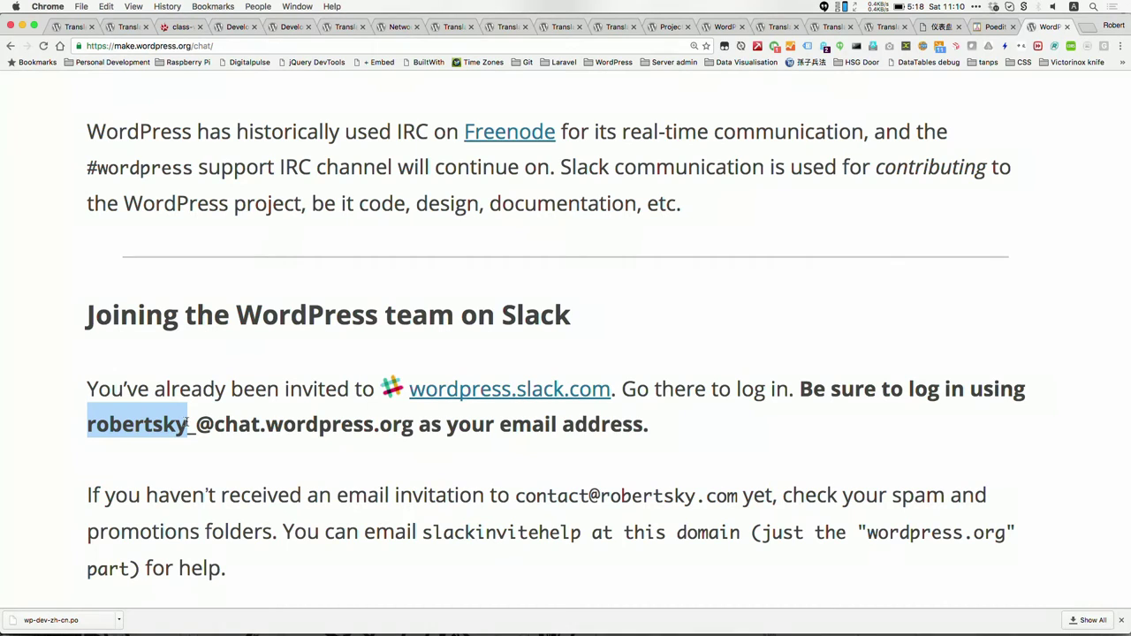
pyautogui.click(188, 424)
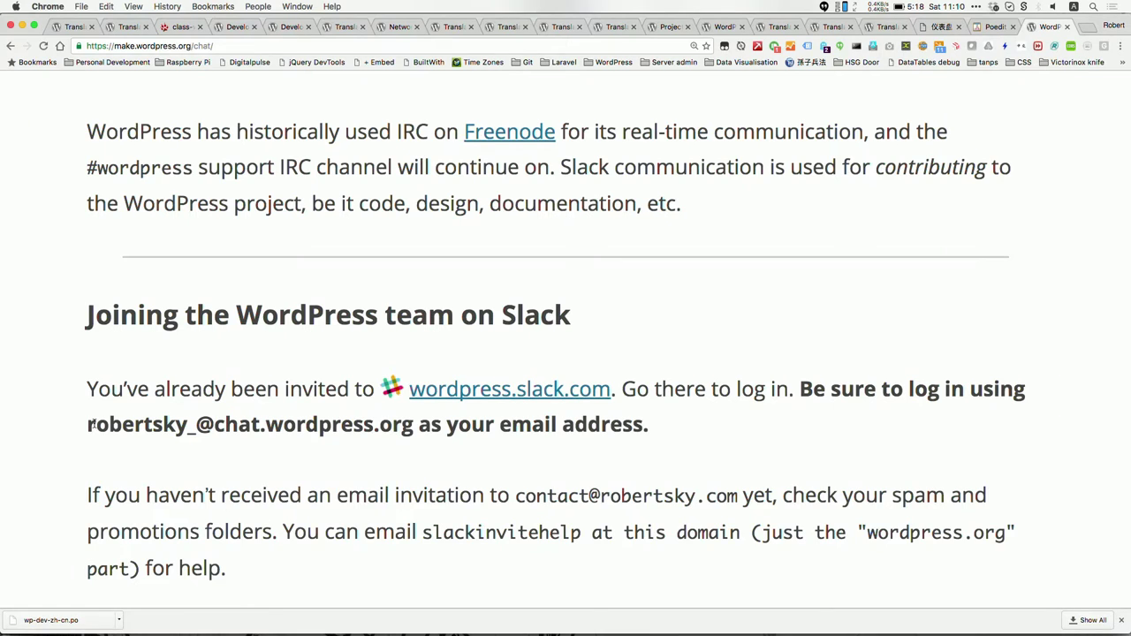
pyautogui.scroll(-2, 92, 424)
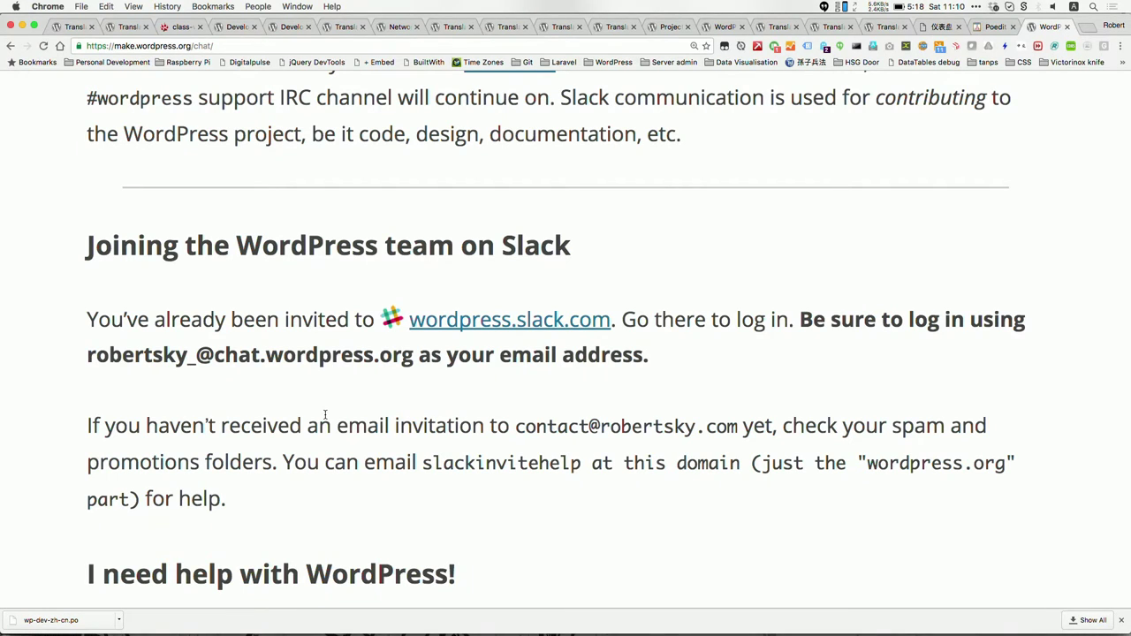
pyautogui.moveTo(516, 426); pyautogui.dragTo(805, 427)
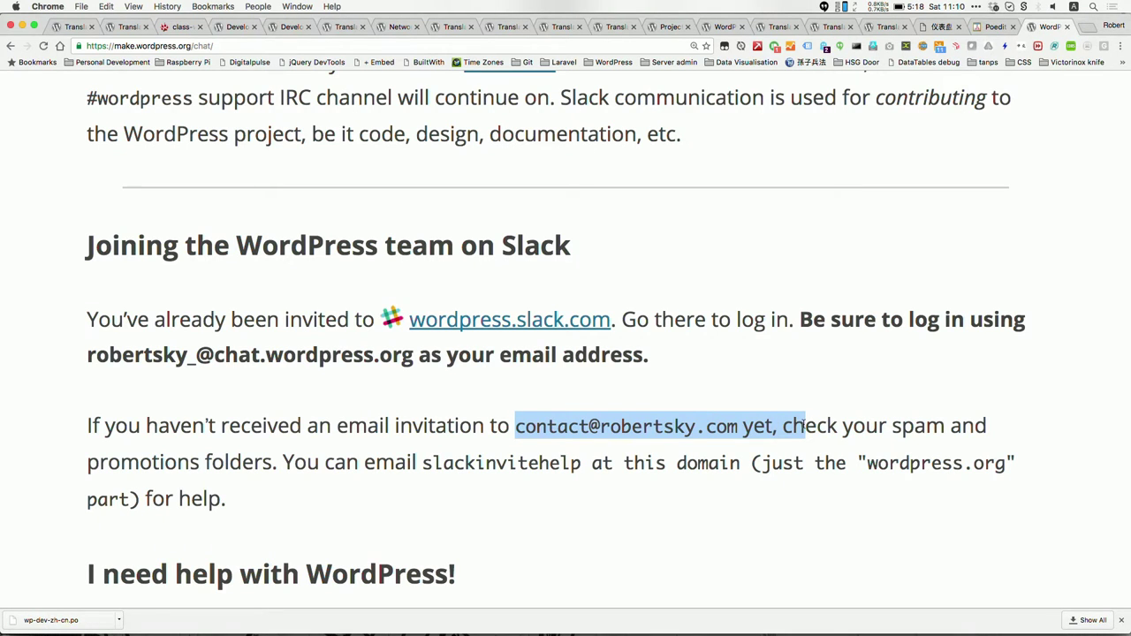
pyautogui.click(680, 427)
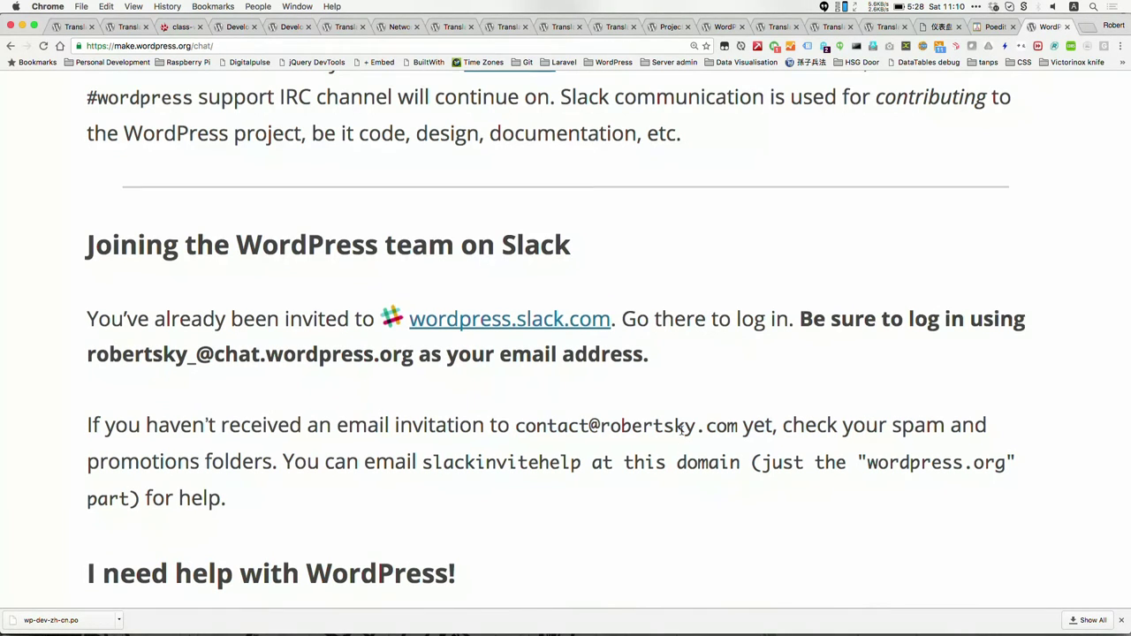
pyautogui.scroll(-2, 680, 431)
pyautogui.scroll(-3, 604, 412)
pyautogui.scroll(-2, 604, 412)
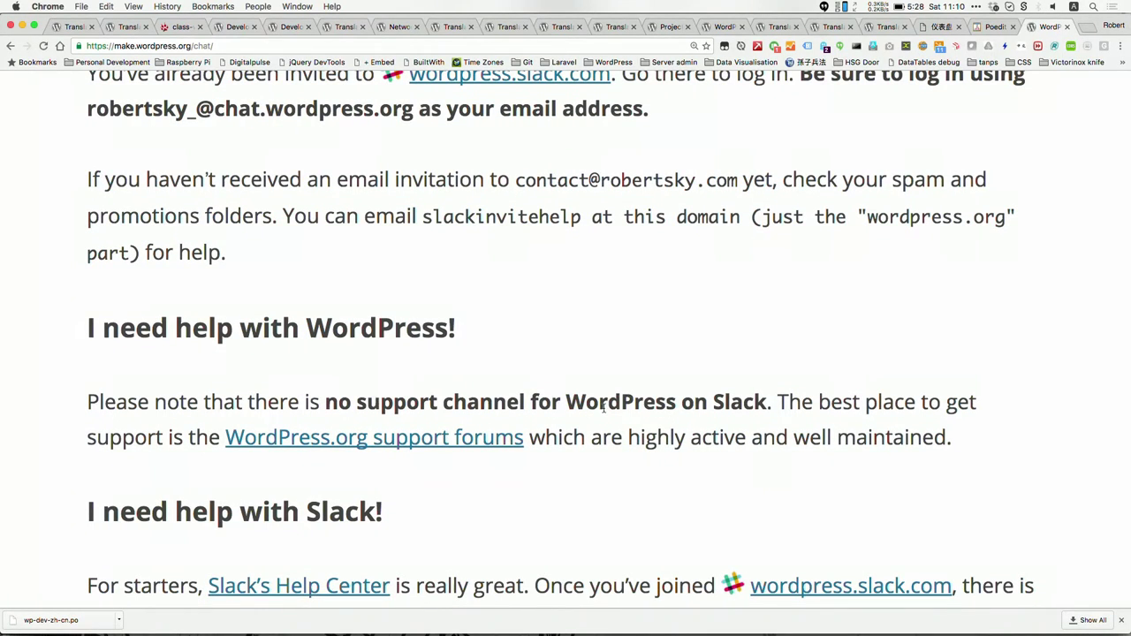
# Switch to Slack, open the #polyglots-warnings channel and highlight the Chinese (China) WordPoints warning about the missing %1$s placeholder.
pyautogui.press('super+Tab')
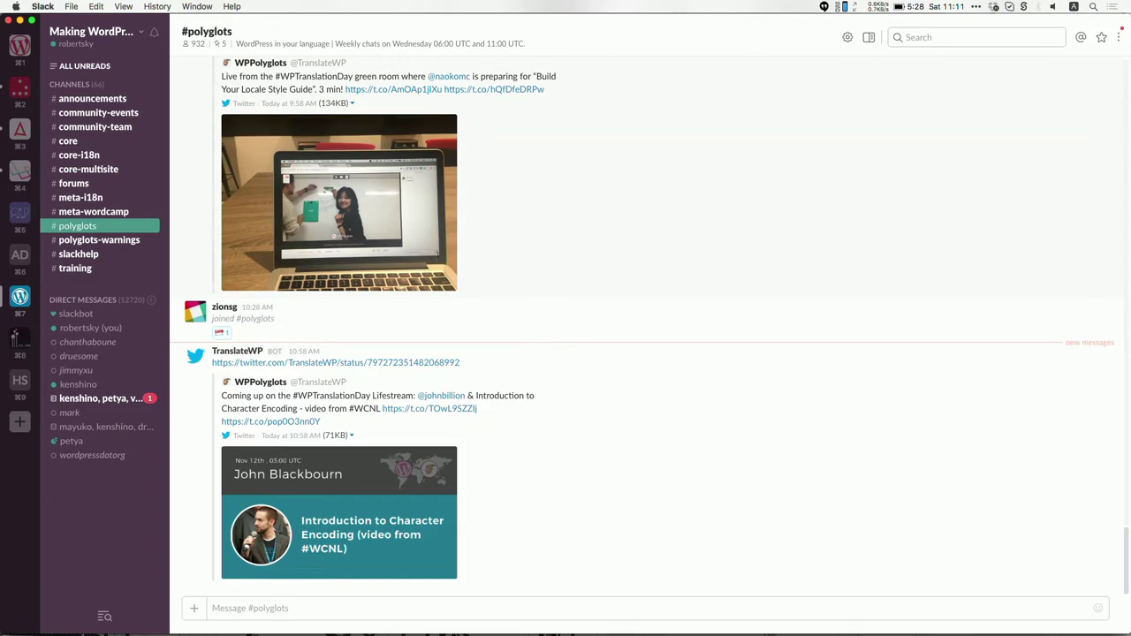
pyautogui.click(99, 240)
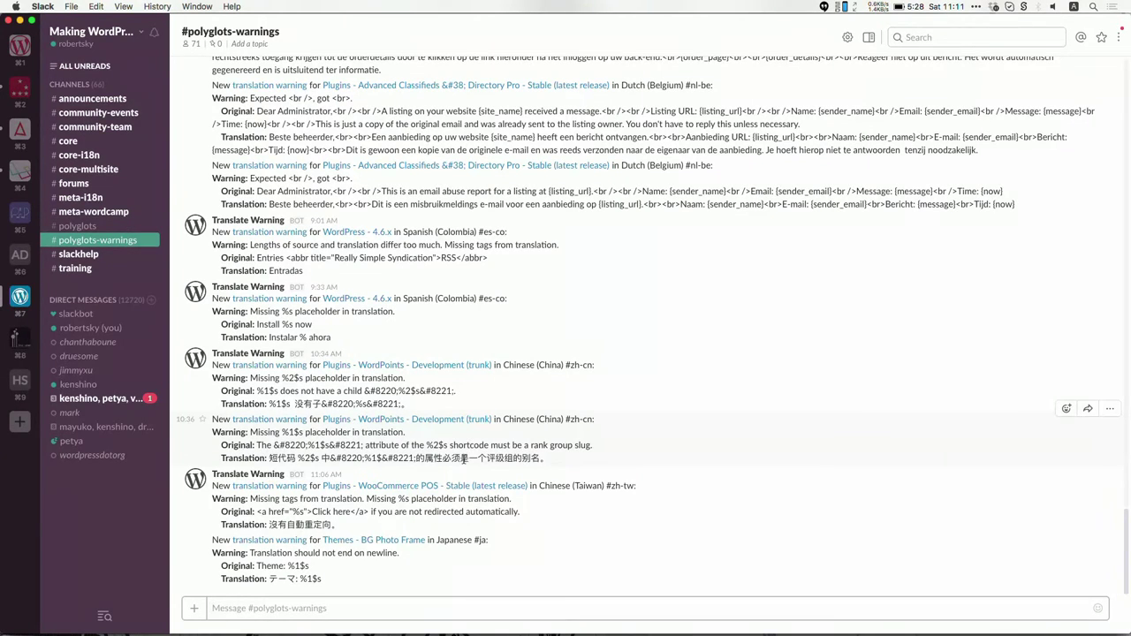
pyautogui.moveTo(552, 460); pyautogui.dragTo(269, 451)
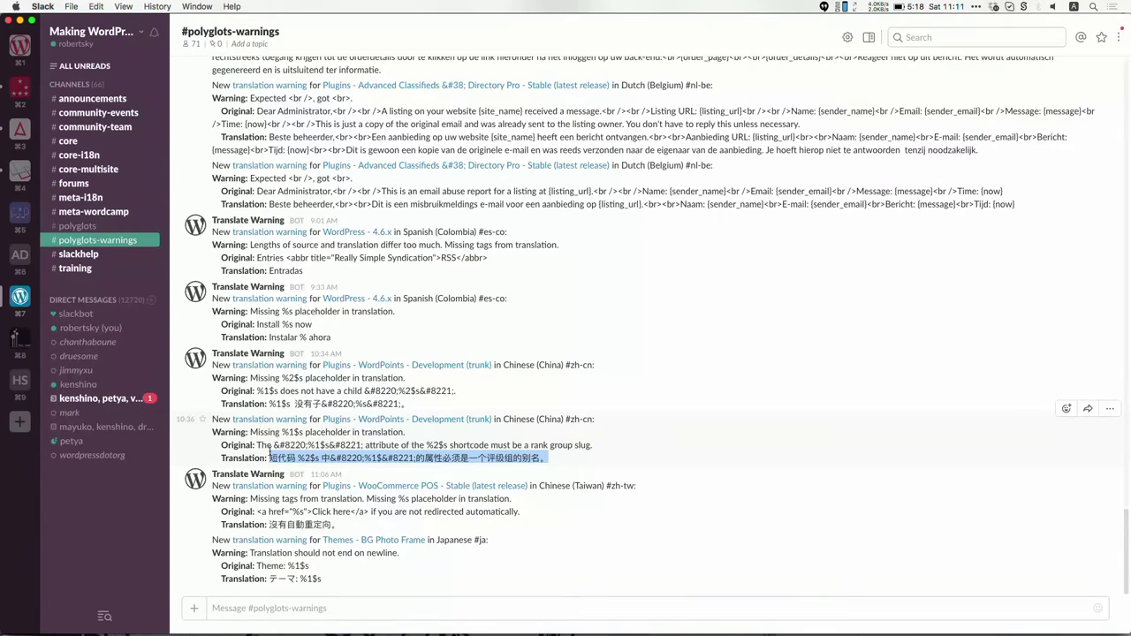
pyautogui.click(269, 452)
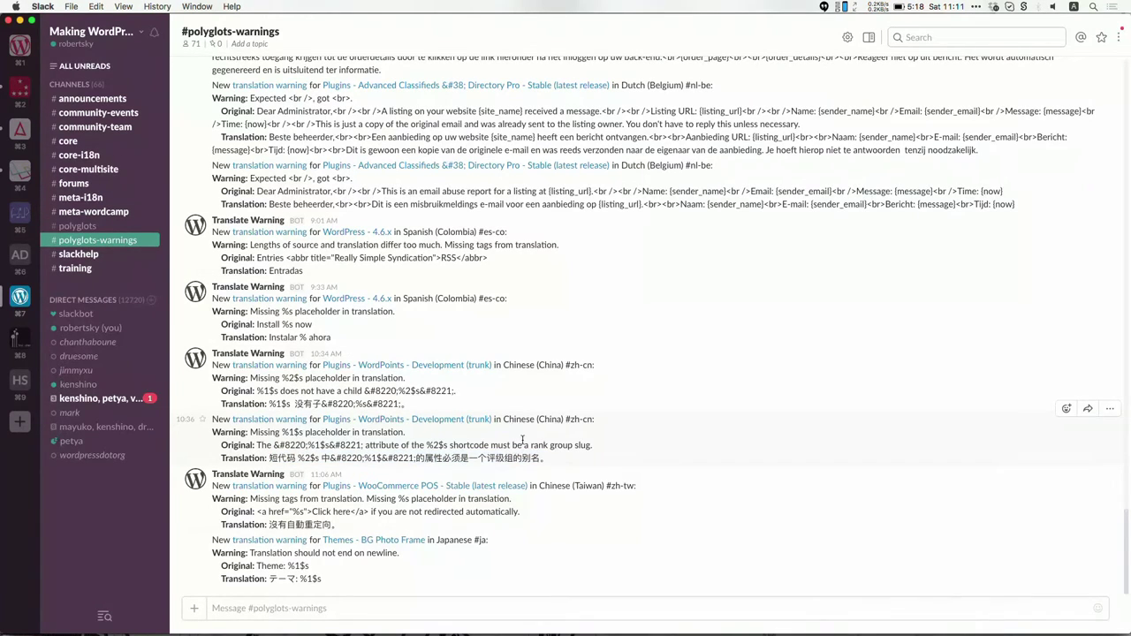
pyautogui.moveTo(569, 444); pyautogui.dragTo(538, 464)
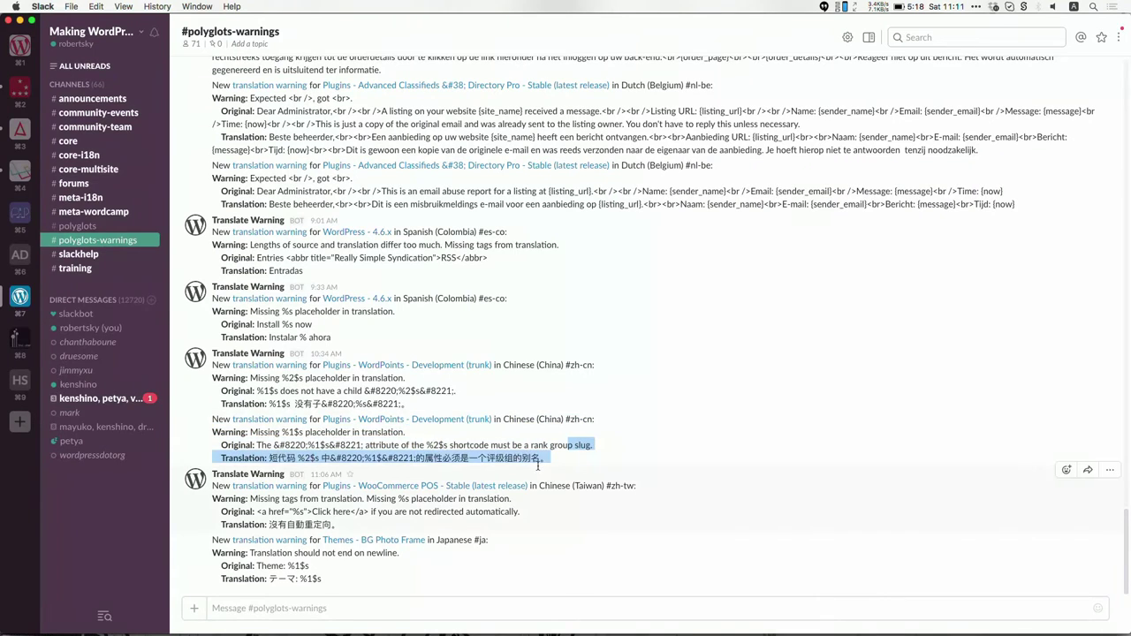
# Open the #core-i18n channel in Slack and read through its recent messages to the latest ones.
pyautogui.click(78, 155)
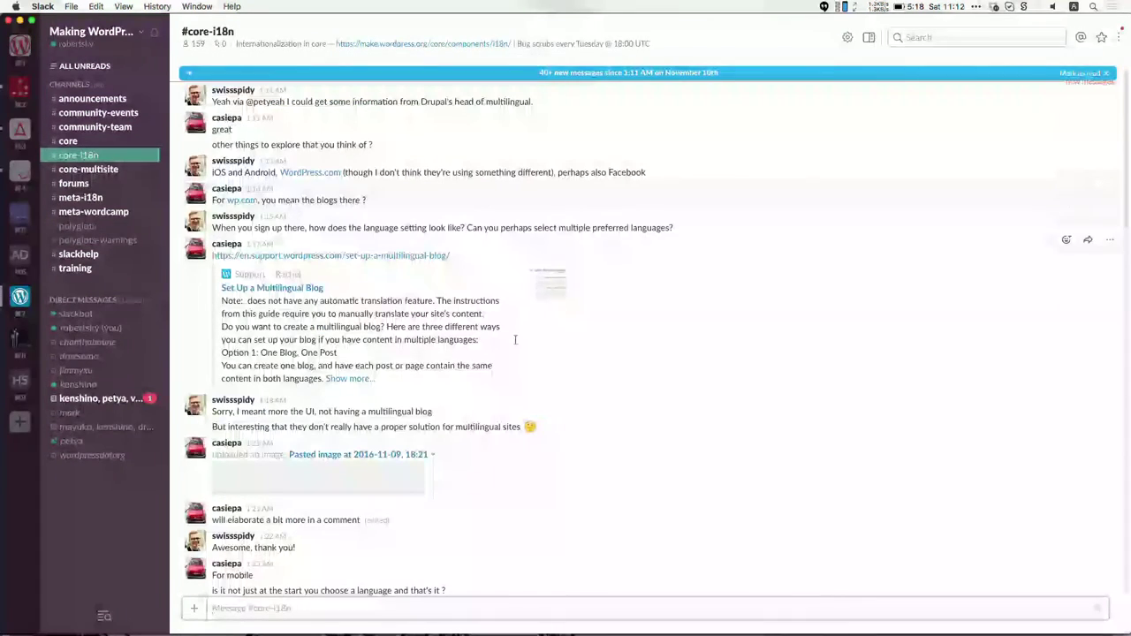
pyautogui.scroll(-5, 619, 287)
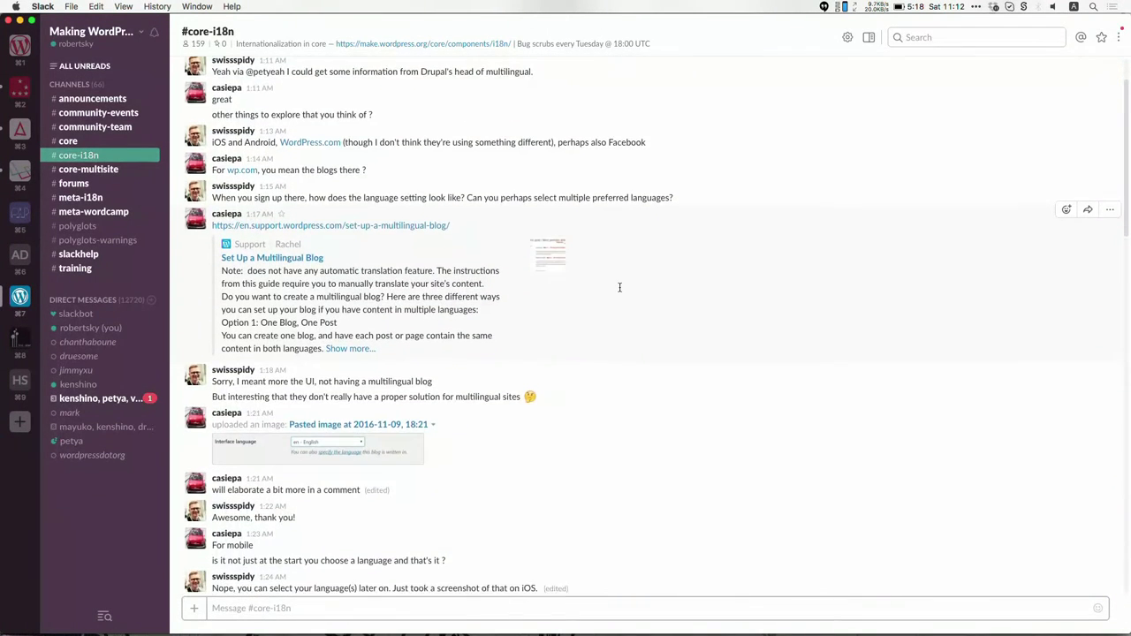
pyautogui.scroll(-4, 620, 287)
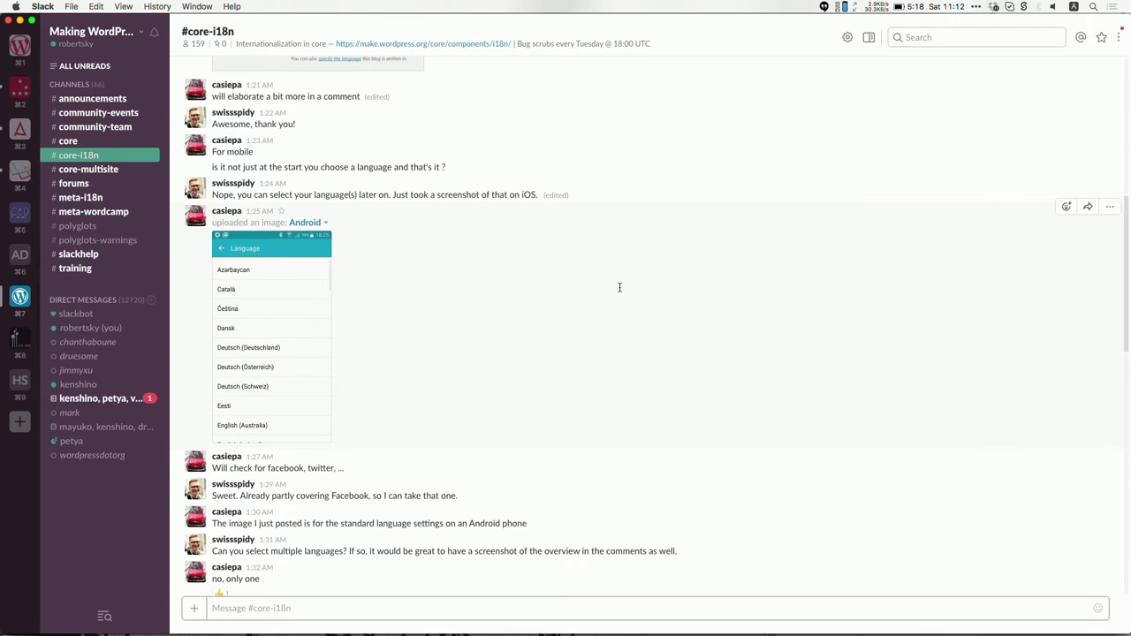
pyautogui.scroll(-5, 619, 287)
pyautogui.scroll(-5, 620, 287)
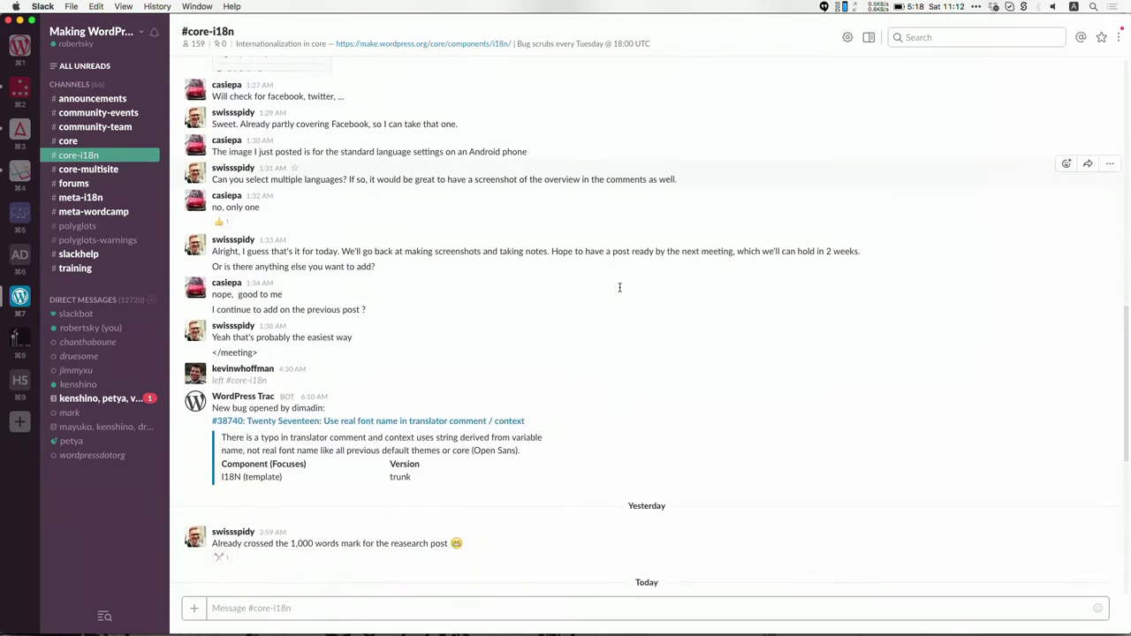
pyautogui.scroll(-4, 619, 287)
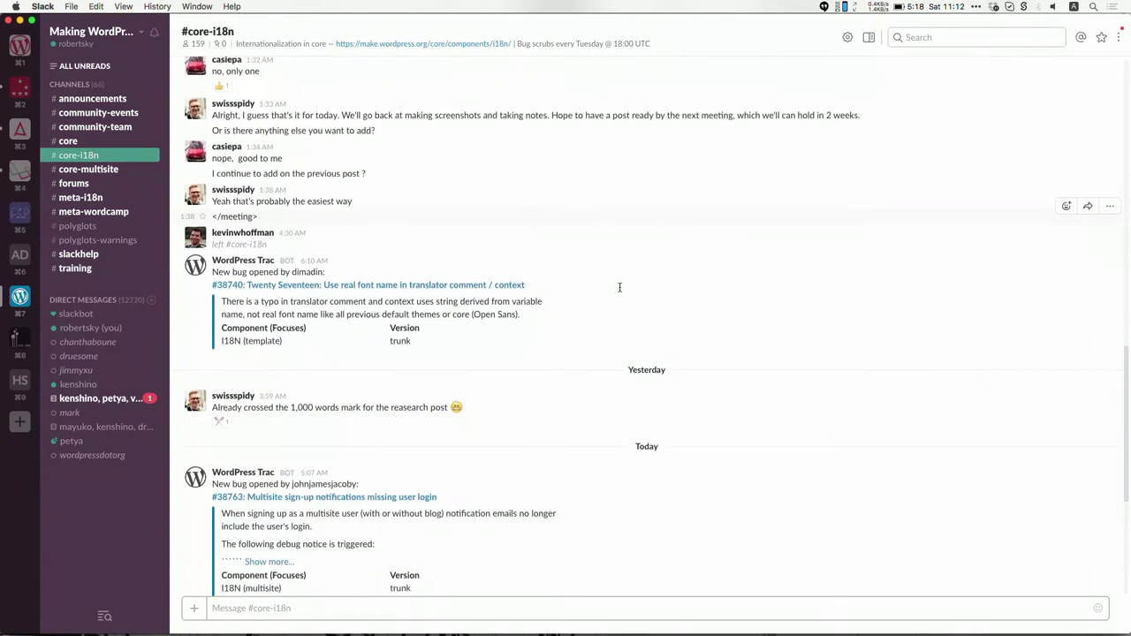
pyautogui.scroll(7, 620, 287)
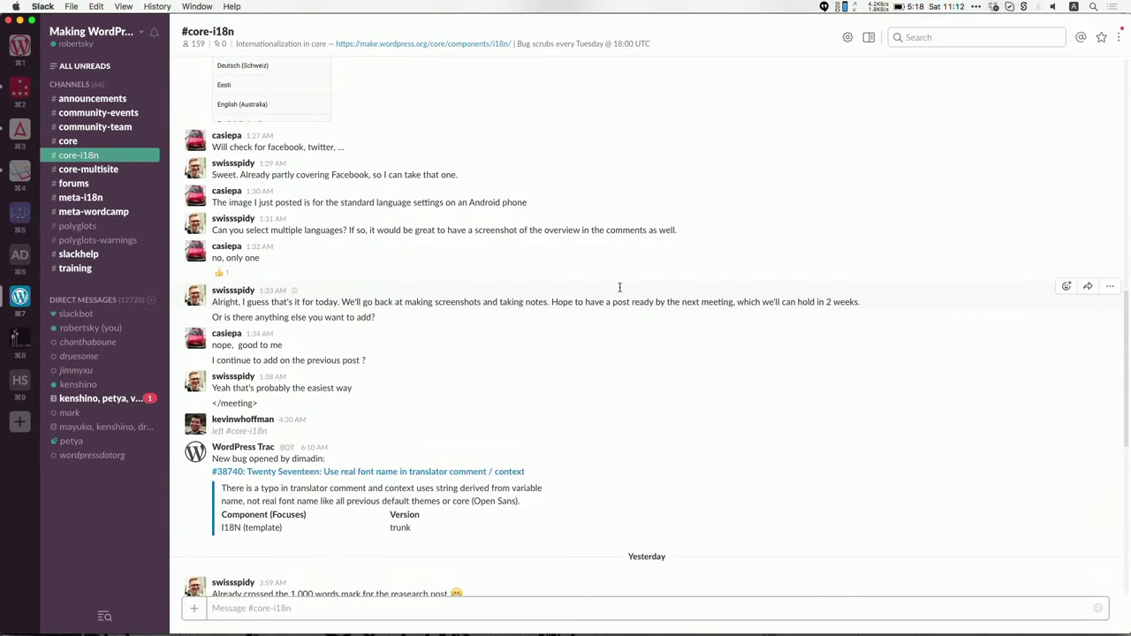
pyautogui.scroll(-1, 620, 287)
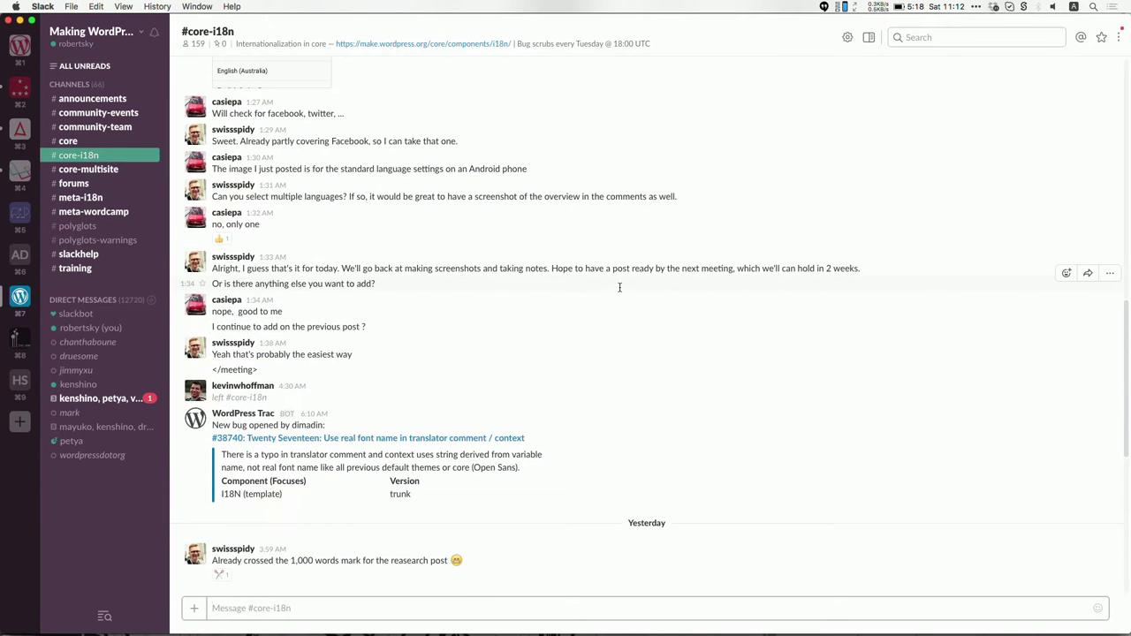
pyautogui.scroll(-10, 620, 288)
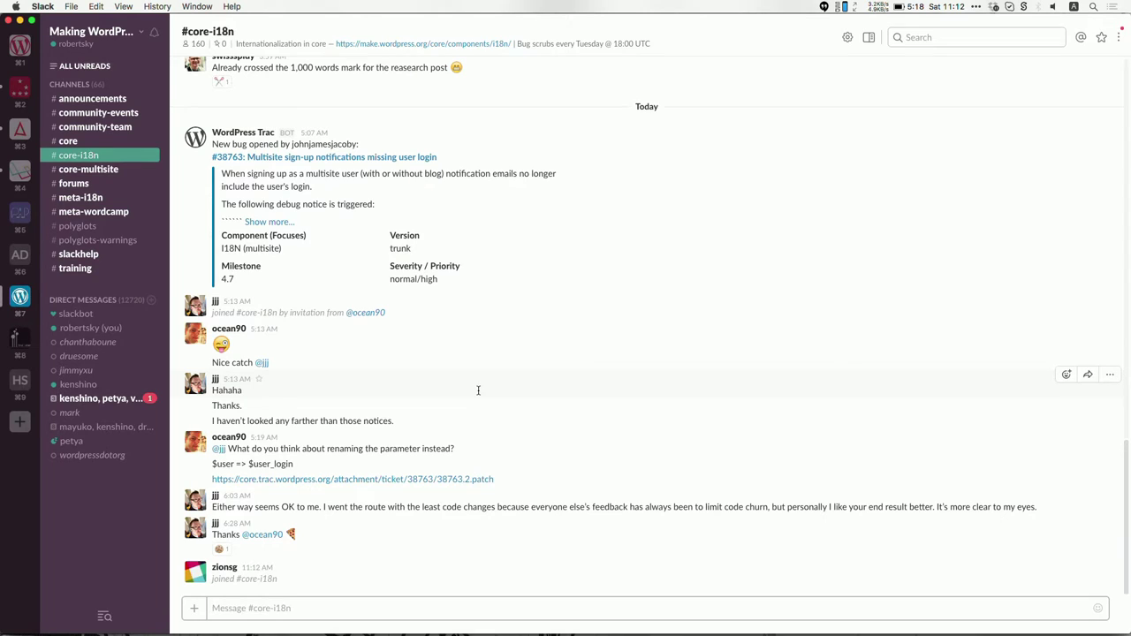
# View the latest messages in the #core-multisite channel, and return to the #polyglots channel.
pyautogui.click(88, 168)
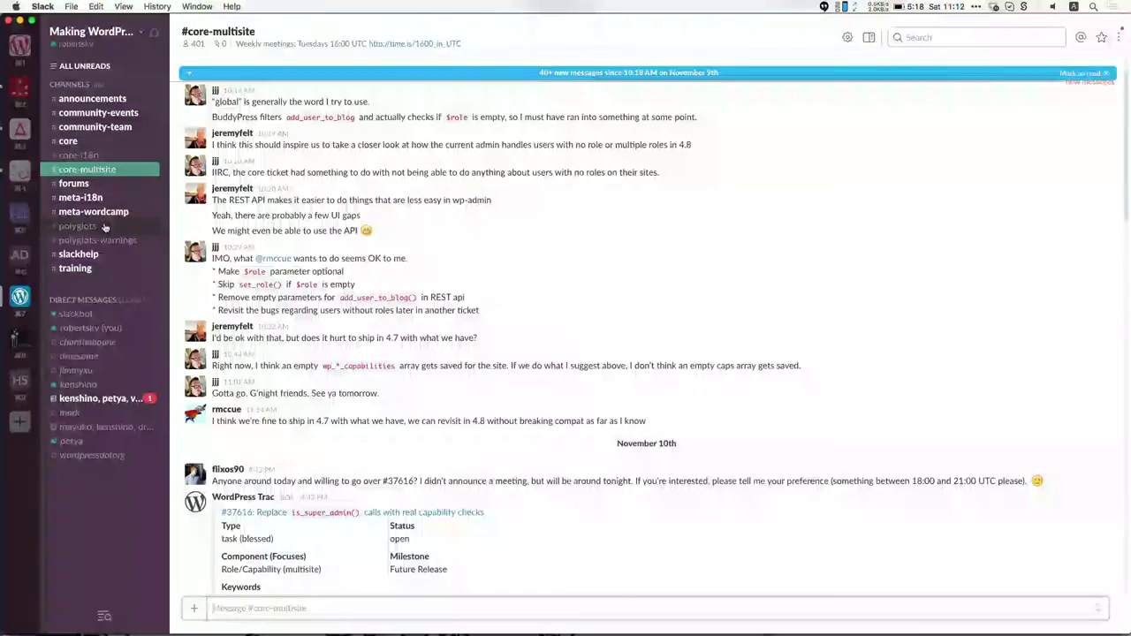
pyautogui.scroll(-15, 550, 186)
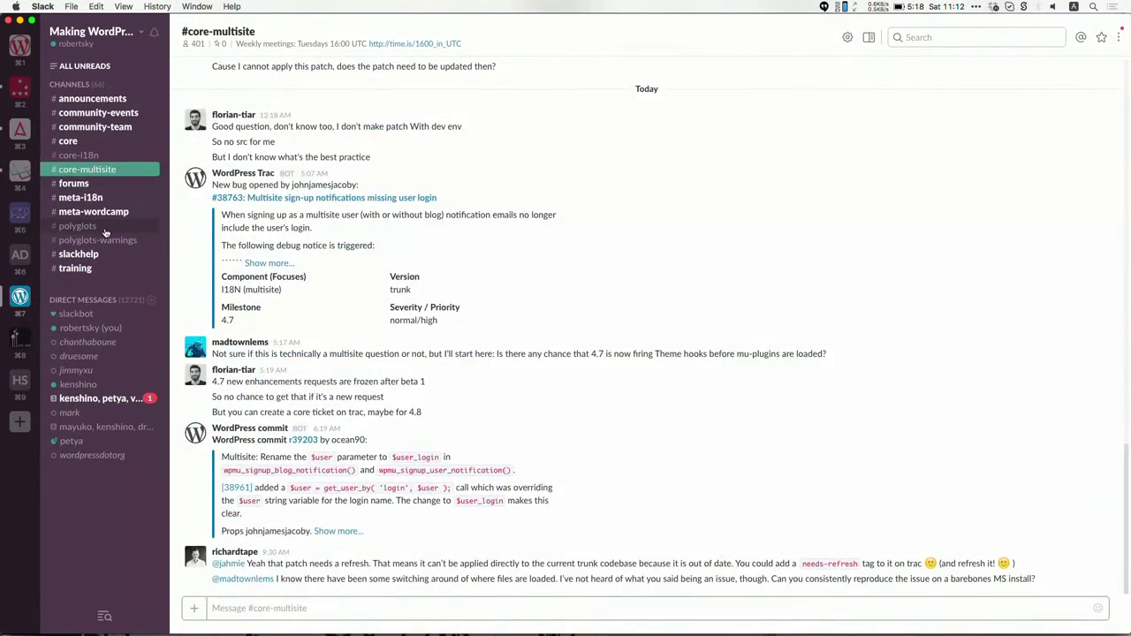
pyautogui.click(78, 226)
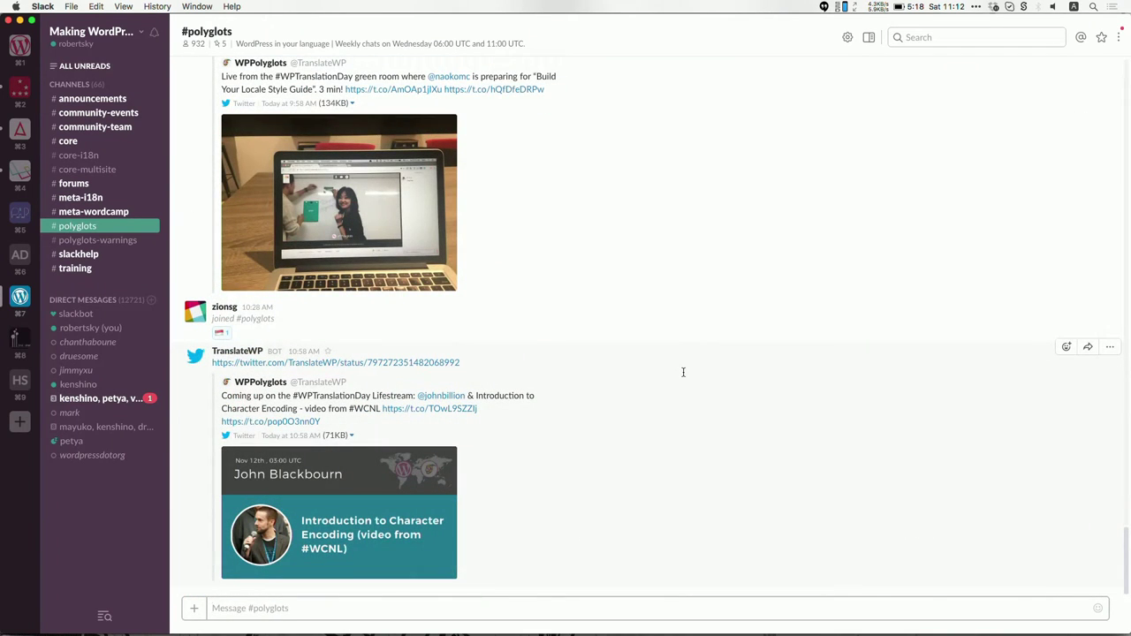
# Switch to Chrome and review the Chinese (China) translation page of WordPress Development, including the open ltr string.
pyautogui.press('super+Tab')
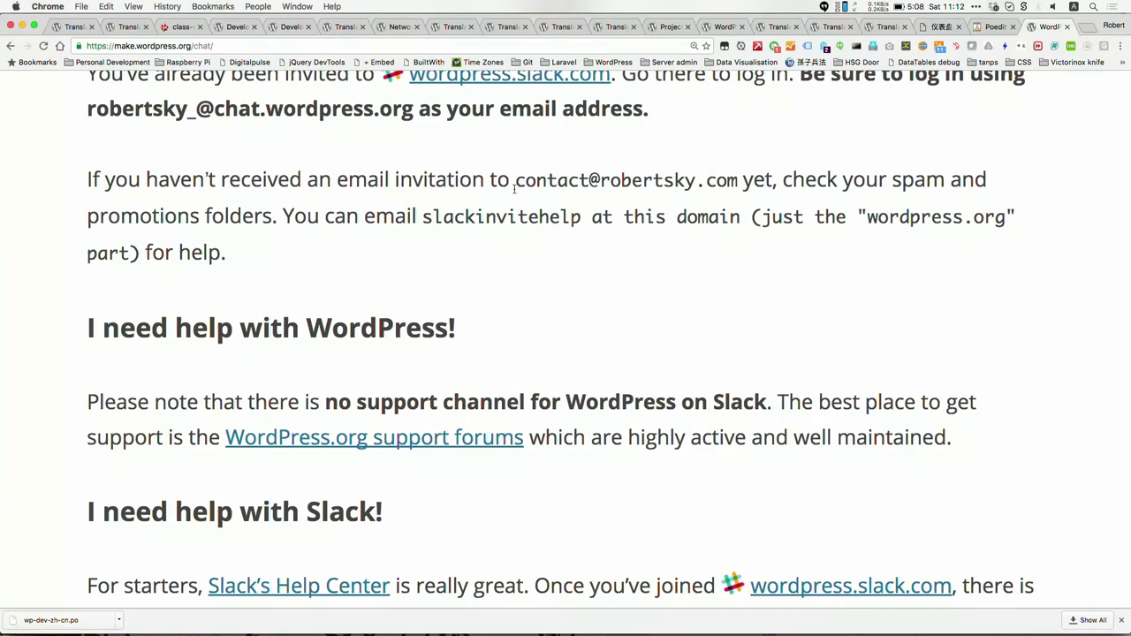
pyautogui.click(119, 26)
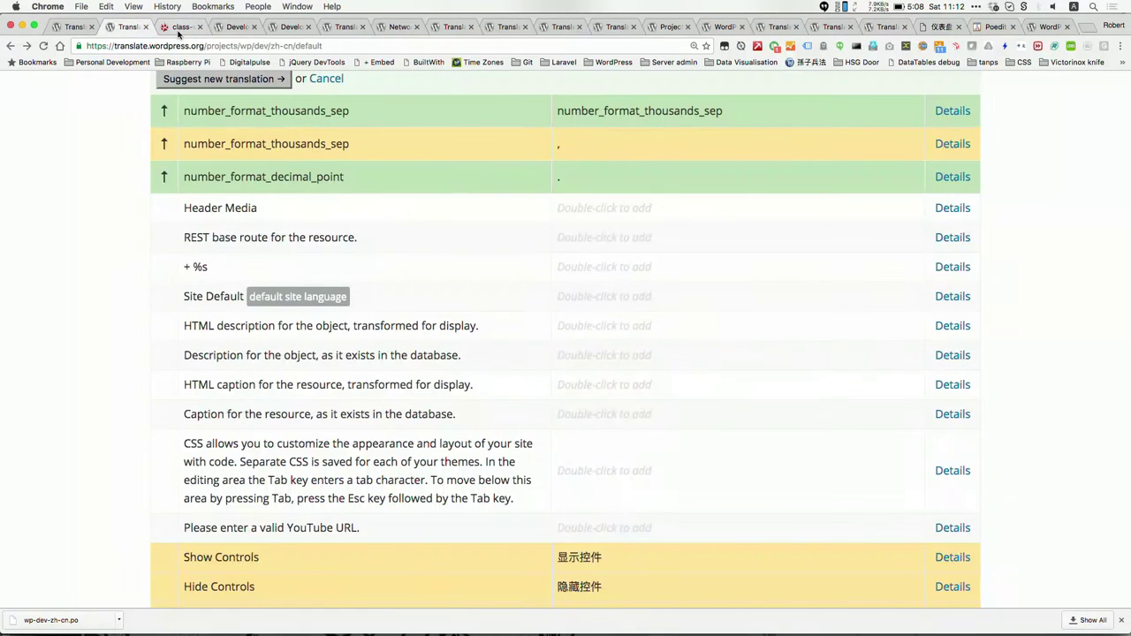
pyautogui.scroll(2, 228, 261)
pyautogui.scroll(10, 228, 261)
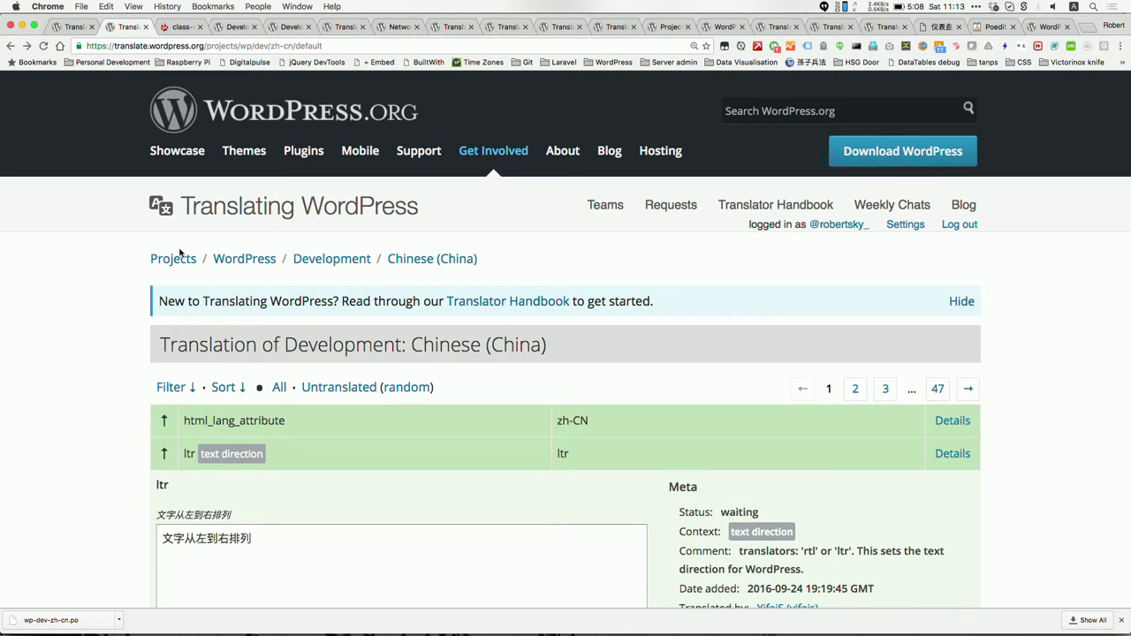
pyautogui.scroll(-5, 180, 254)
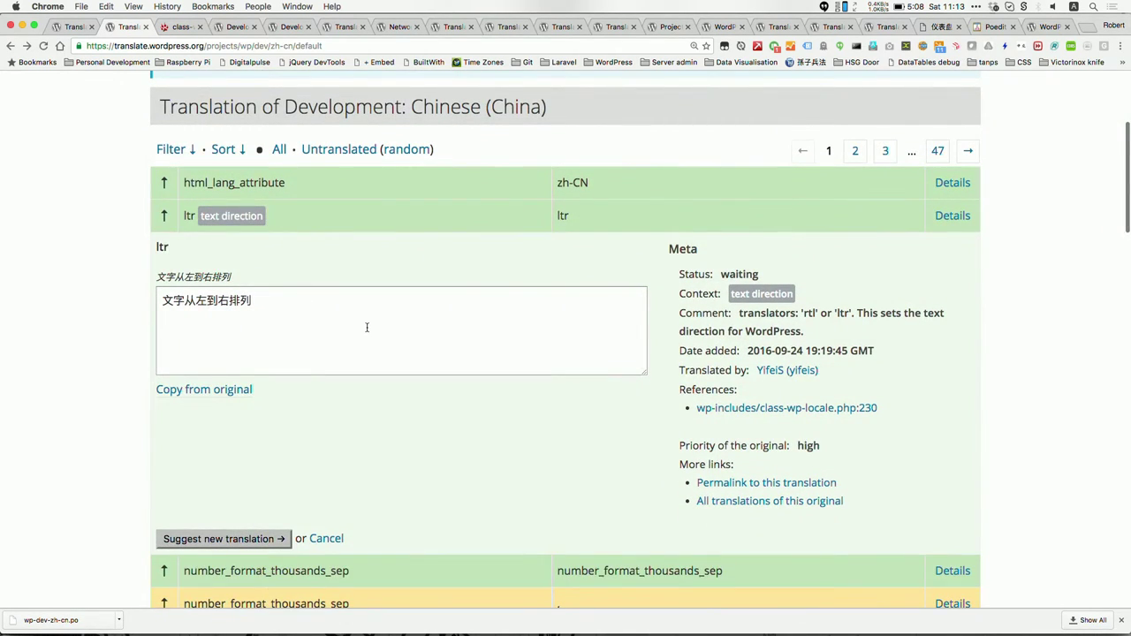
pyautogui.scroll(-4, 367, 329)
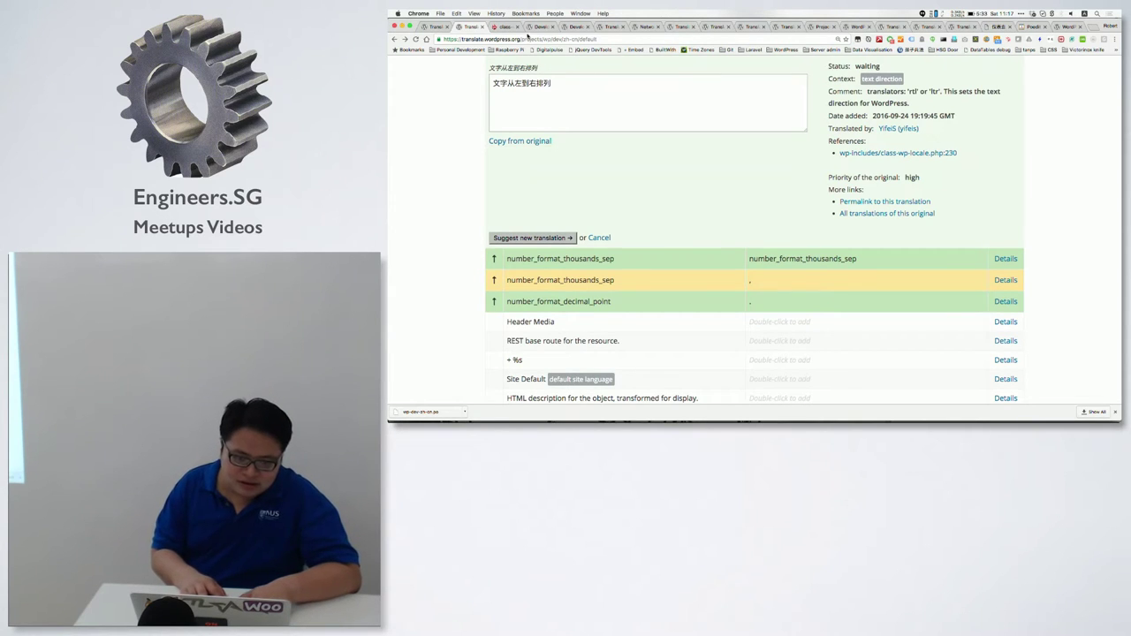
# Show the class-wp-customize-manager.php source and highlight the __( function before 'Header Media' on line 3409.
pyautogui.click(504, 31)
pyautogui.moveTo(506, 29); pyautogui.dragTo(603, 25)
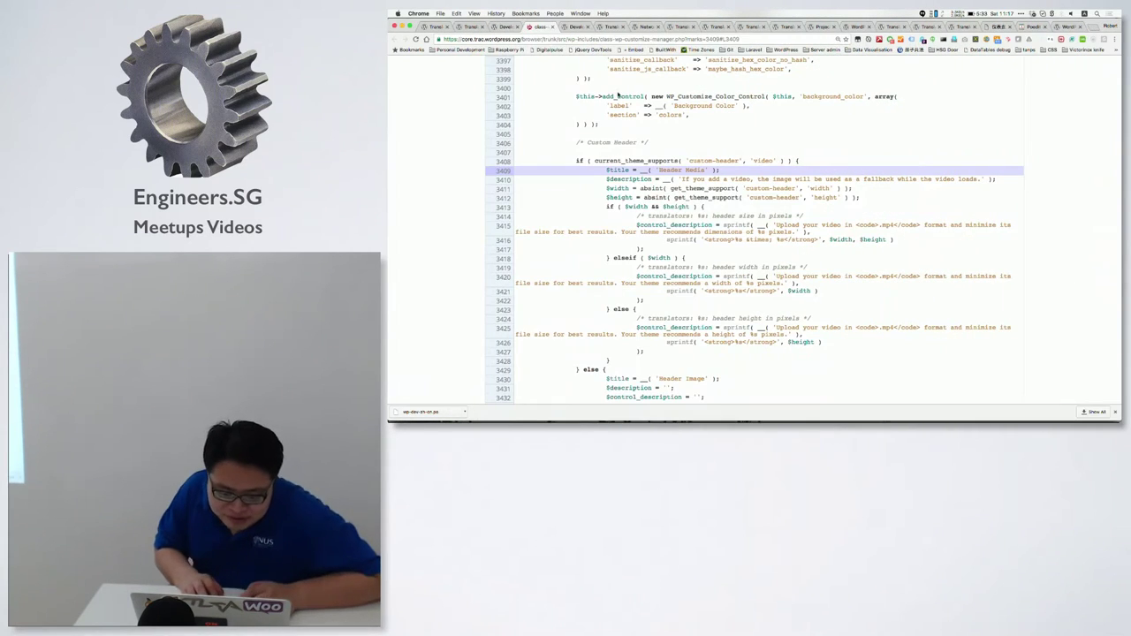
pyautogui.doubleClick(643, 169)
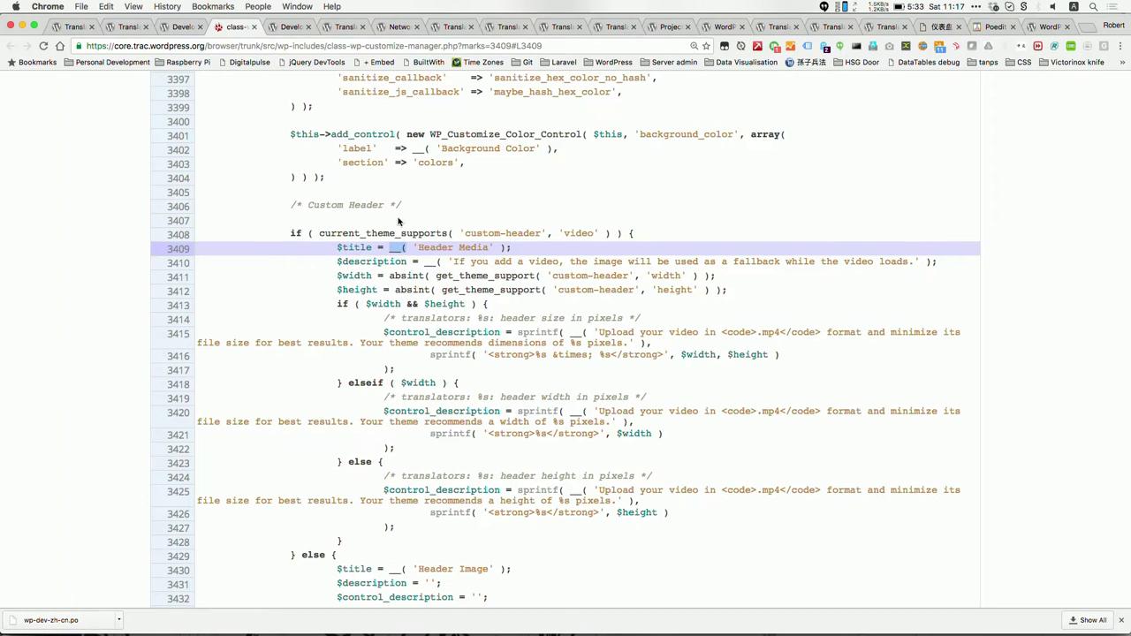
# Look through the open pages for Jetpack's Development (trunk) translation into Chinese (China) and show its string list.
pyautogui.click(925, 27)
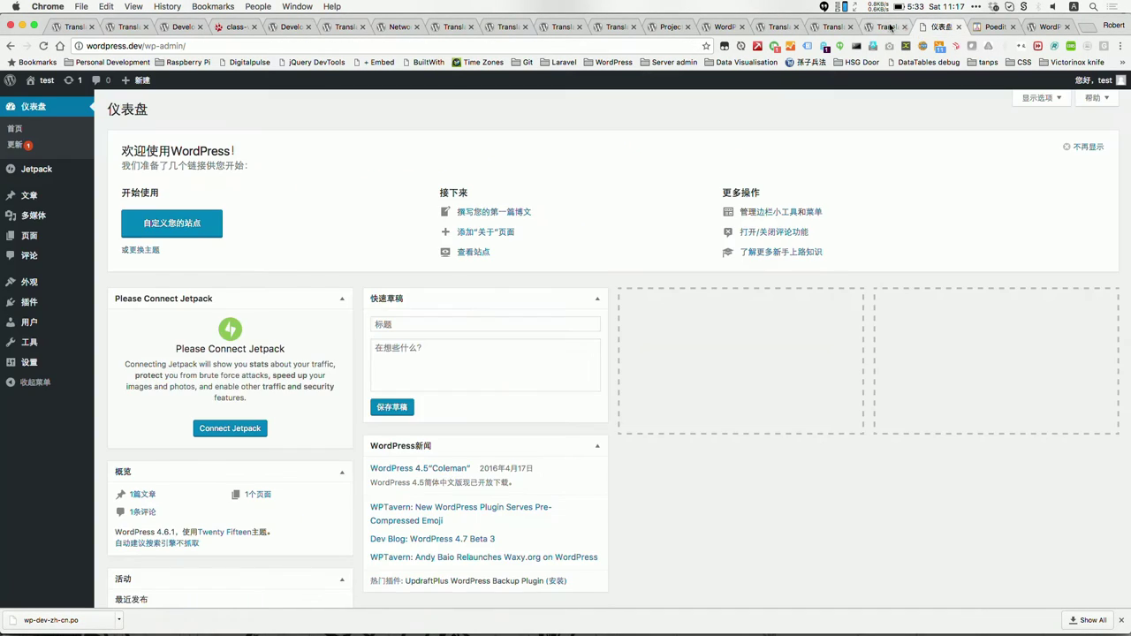
pyautogui.click(884, 27)
pyautogui.click(831, 27)
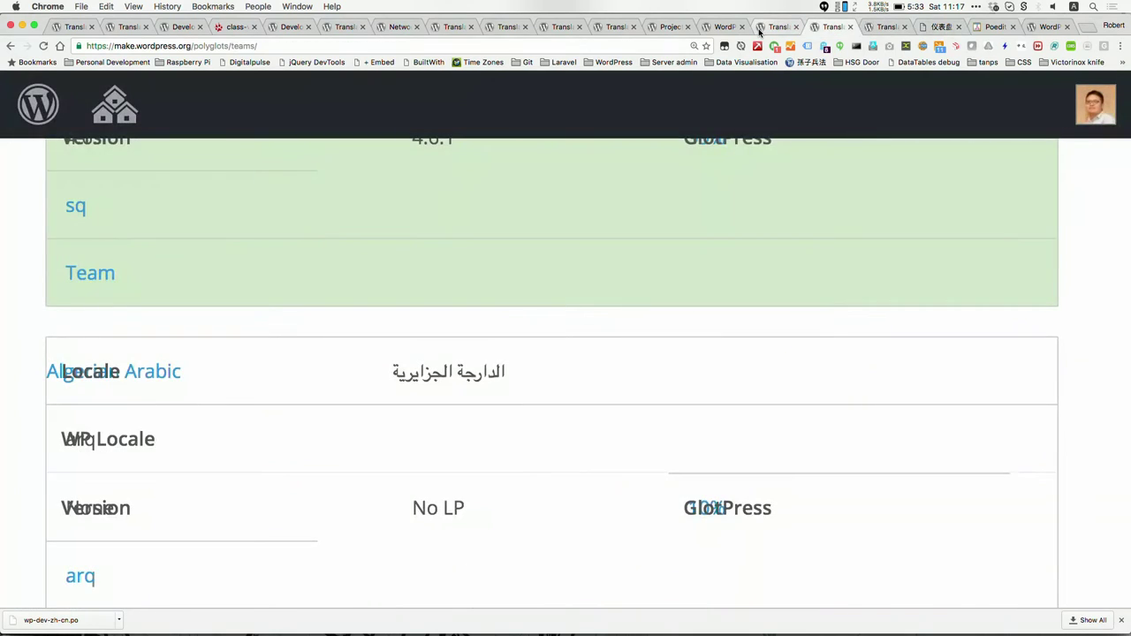
pyautogui.click(761, 28)
pyautogui.click(720, 29)
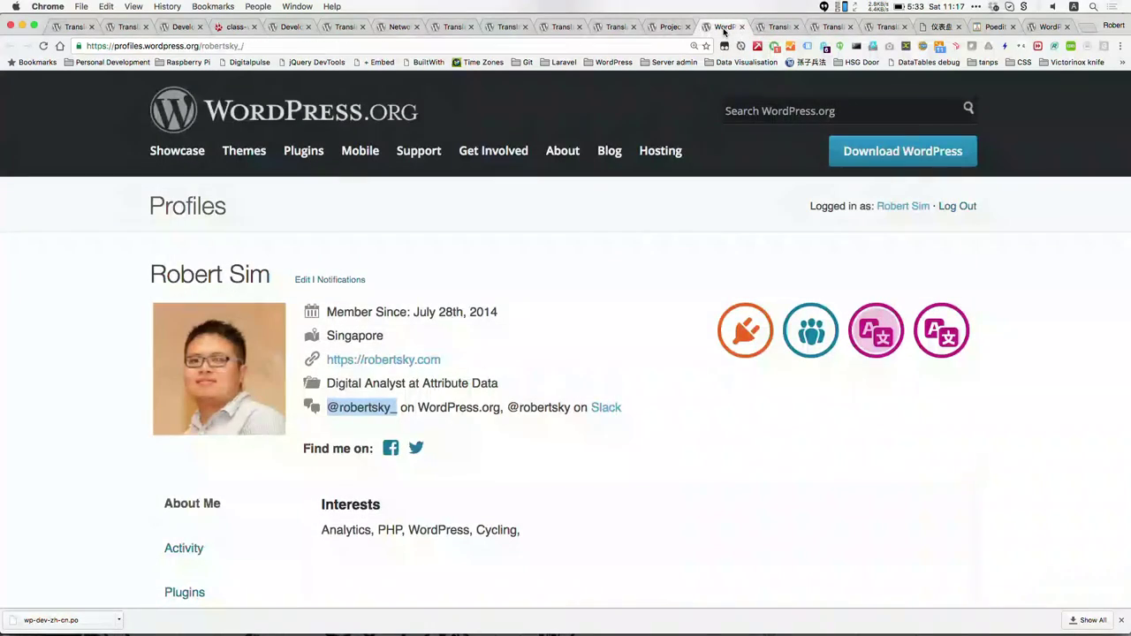
pyautogui.click(770, 29)
pyautogui.scroll(10, 566, 359)
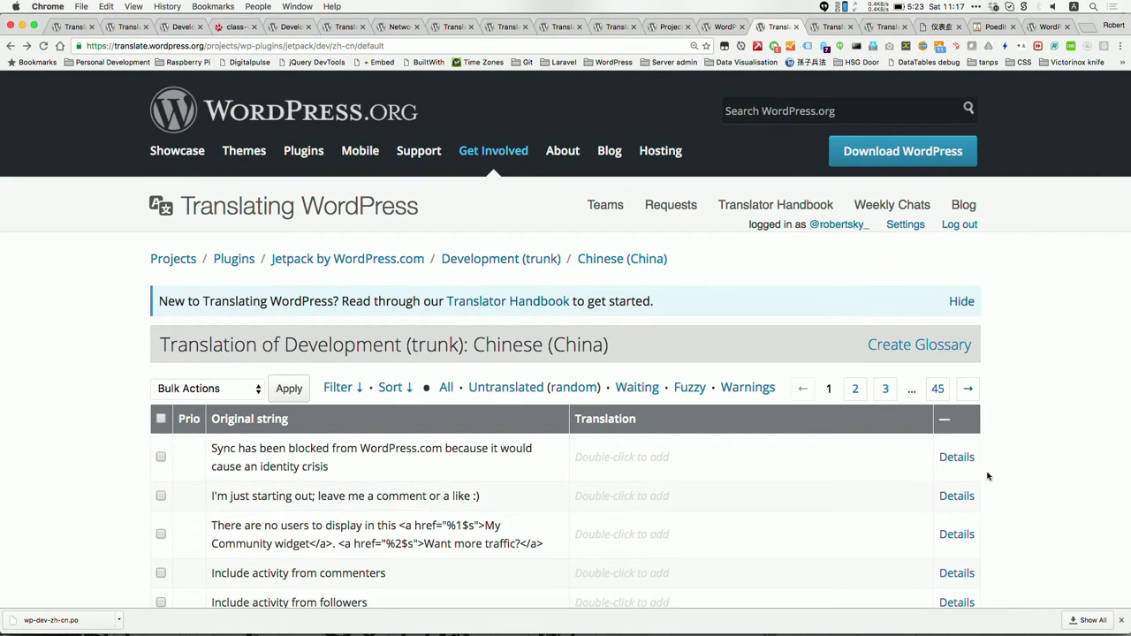
# Open the details of the "Sync has been blocked" string and view its enlarged source reference, sync/class.jetpack-sync-actions.php:165.
pyautogui.click(957, 457)
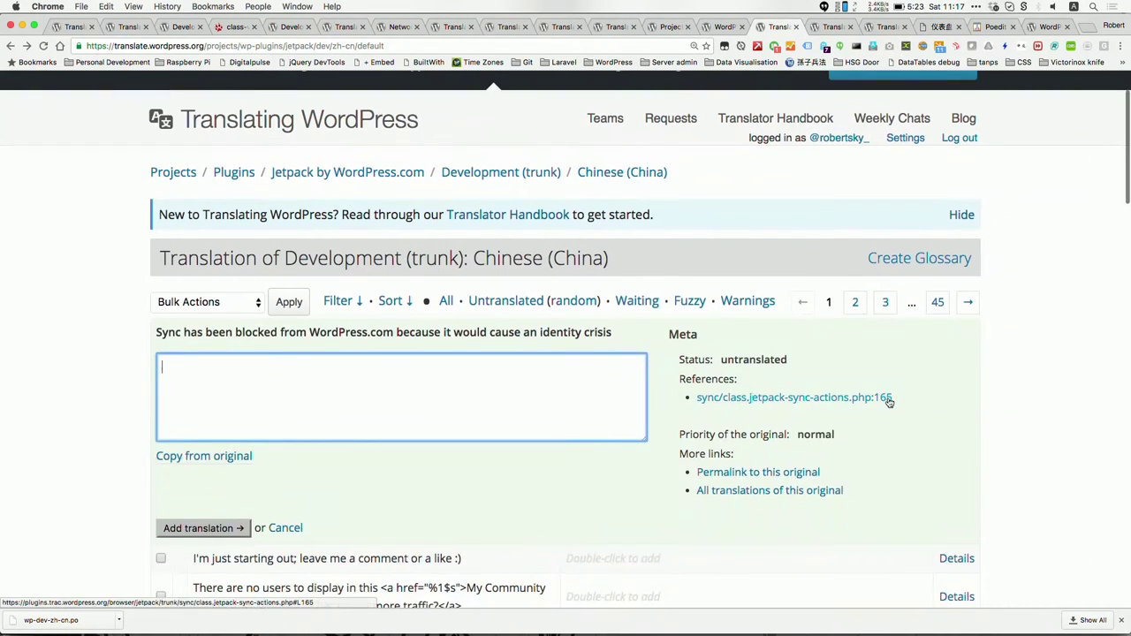
pyautogui.click(879, 399)
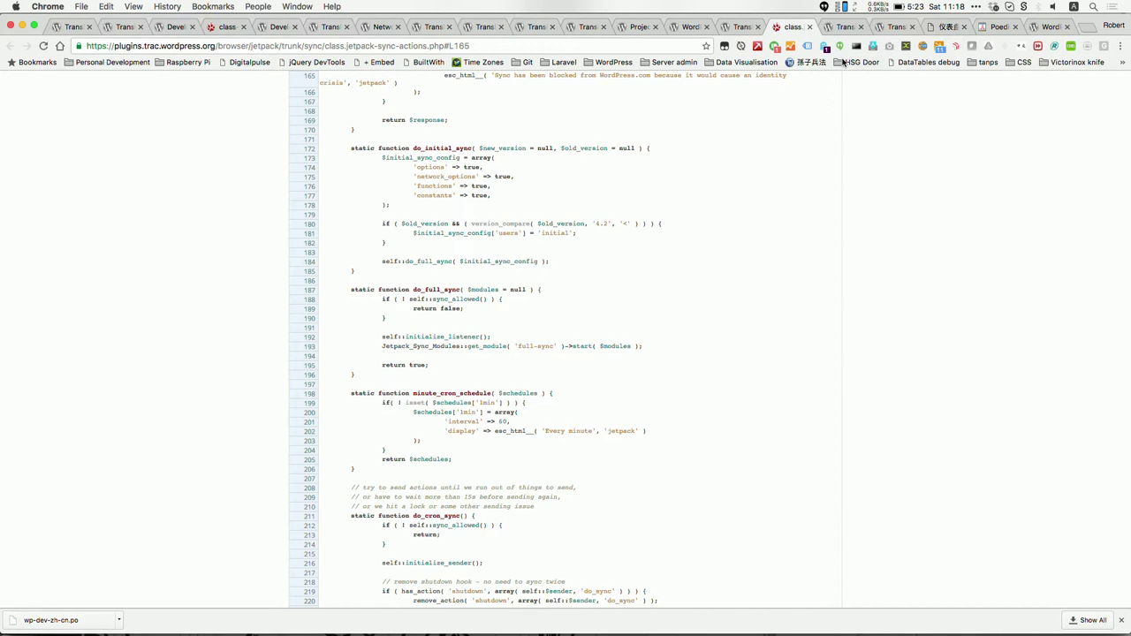
pyautogui.scroll(1, 379, 187)
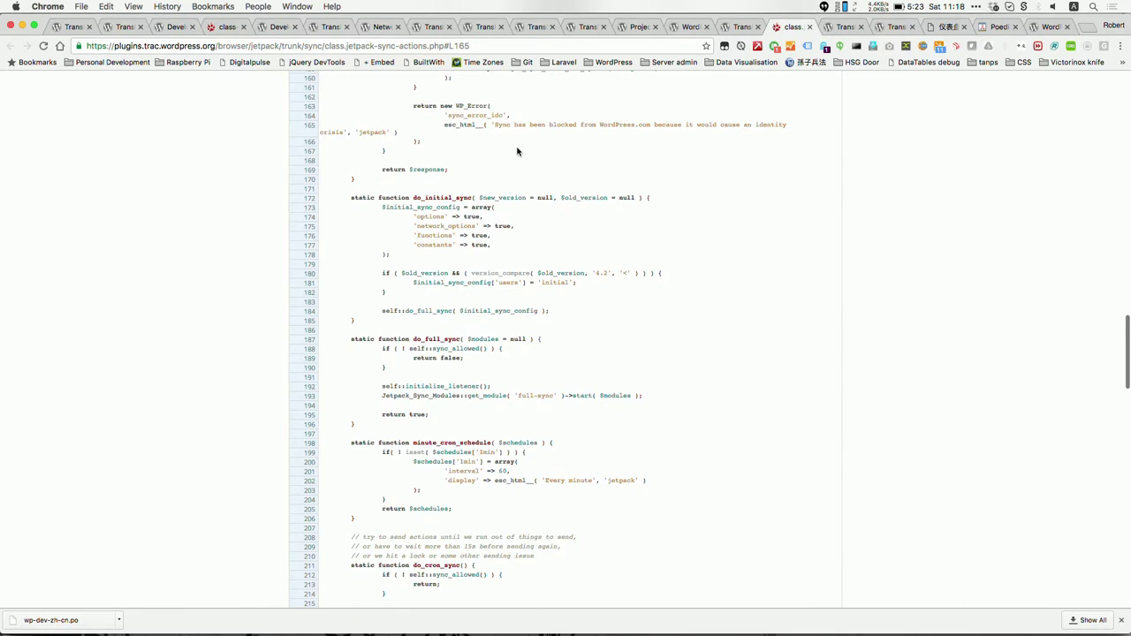
pyautogui.scroll(2, 518, 148)
pyautogui.press('super+equal')
pyautogui.press('super+equal')
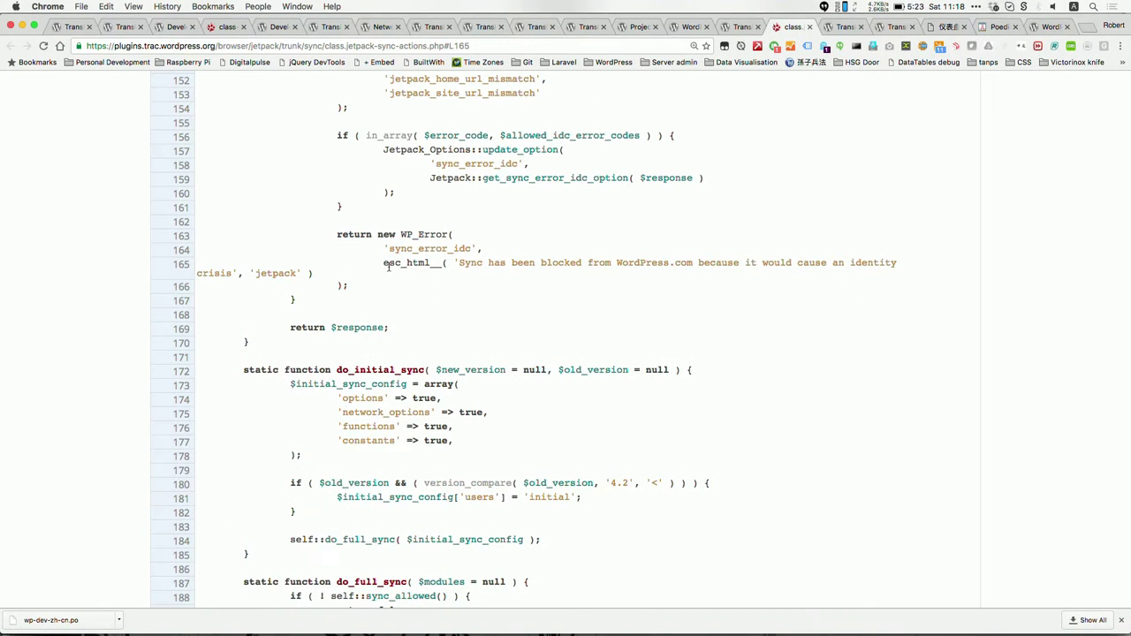
# Highlight the esc_html__ call on line 165, and highlight its 'jetpack' text domain argument.
pyautogui.moveTo(382, 263); pyautogui.dragTo(437, 269)
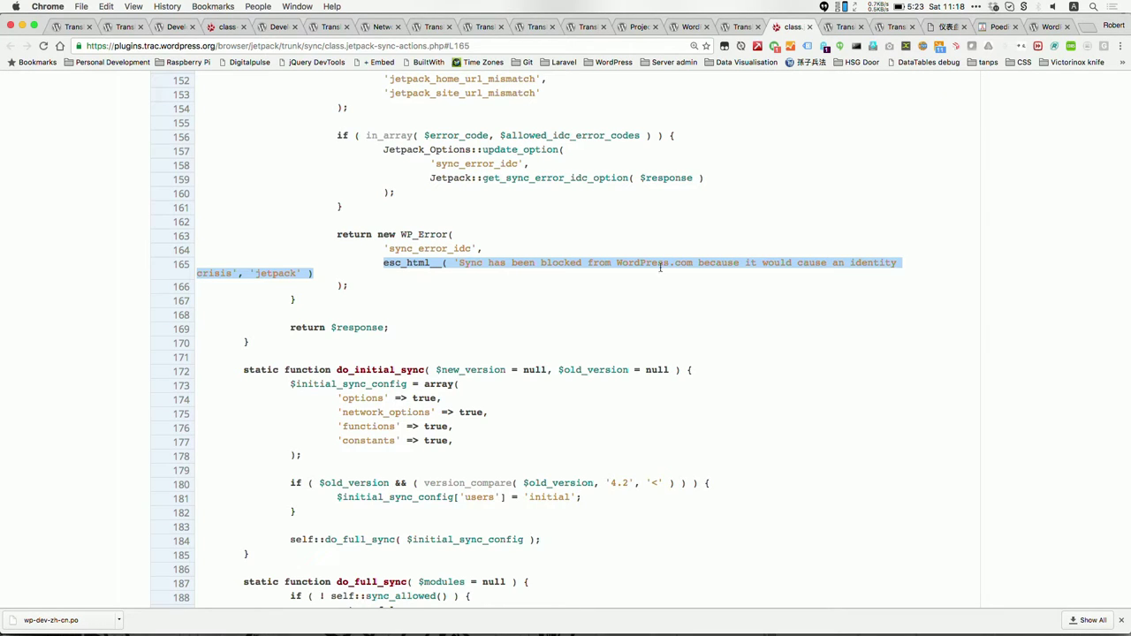
pyautogui.click(476, 273)
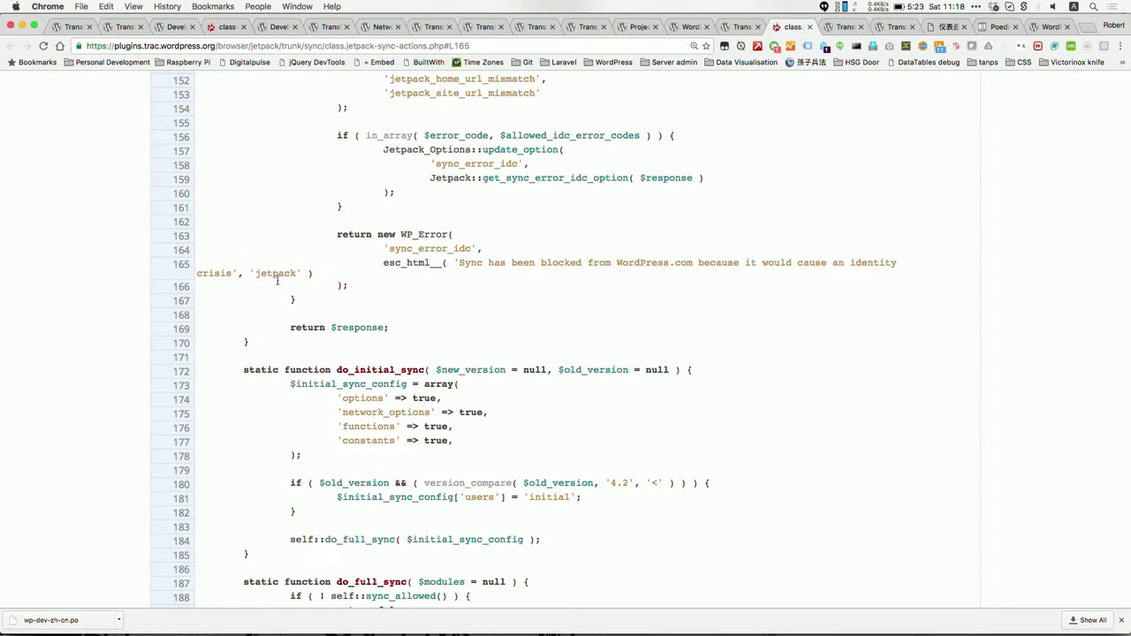
pyautogui.moveTo(305, 274); pyautogui.dragTo(249, 274)
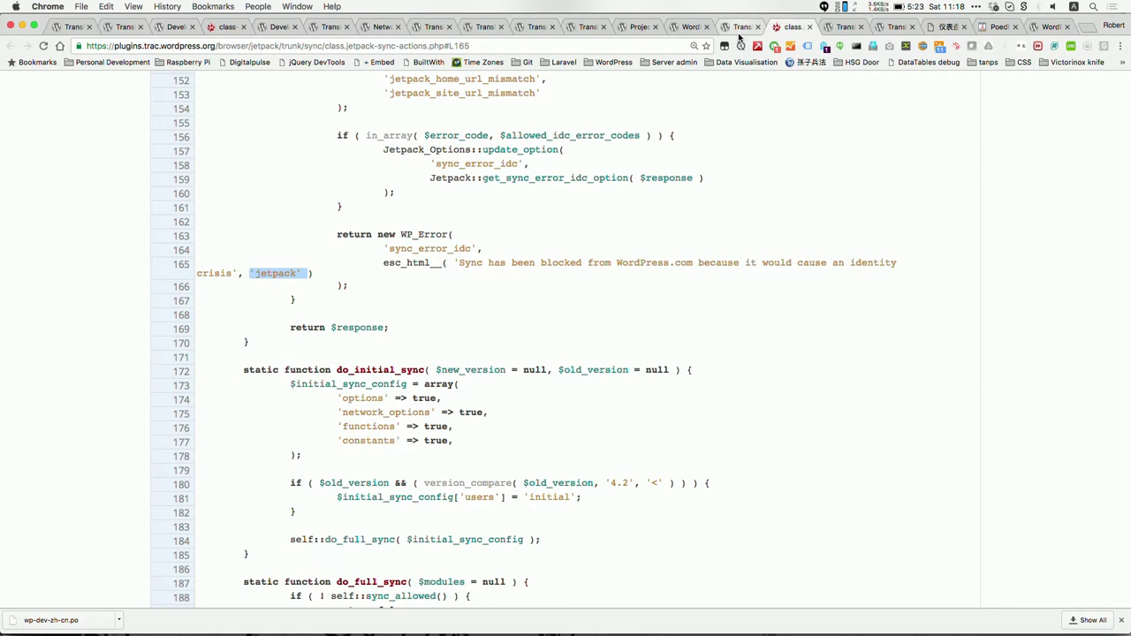
# Open the suggested wordpress.org/extend/plugins/akismet page in a new tab.
pyautogui.hotkey('ctrl', 't')
pyautogui.write('t')
pyautogui.press('BackSpace')
pyautogui.press('BackSpace')
pyautogui.write('wpr')
pyautogui.press('BackSpace')
pyautogui.press('BackSpace')
pyautogui.press('BackSpace')
pyautogui.write('word')
pyautogui.press('BackSpace')
pyautogui.write('dr')
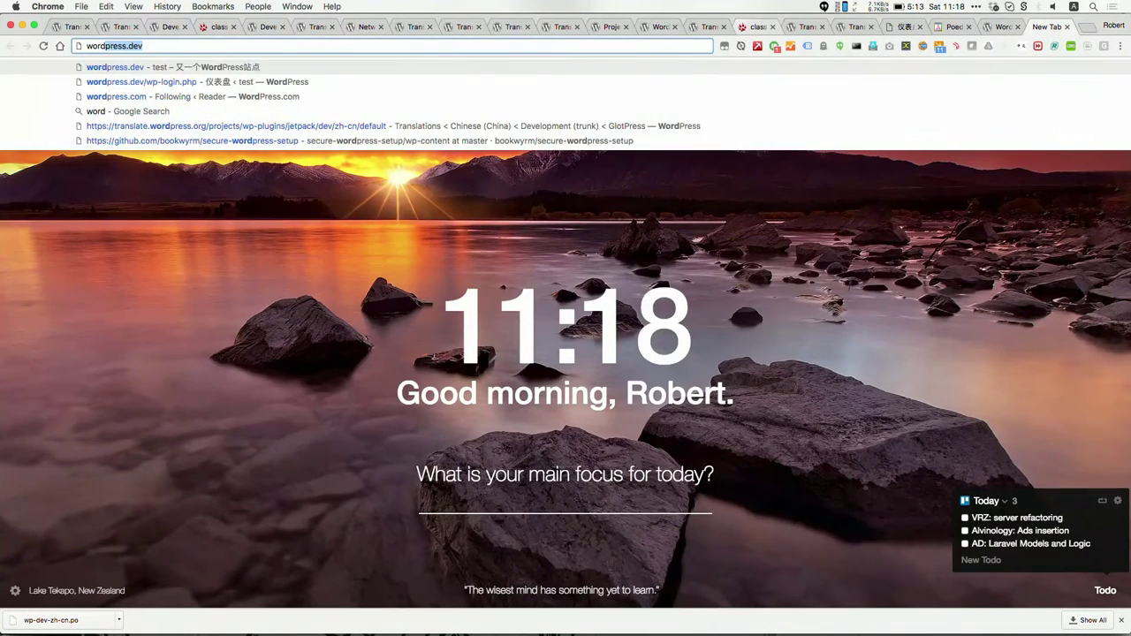
pyautogui.press('BackSpace')
pyautogui.press('BackSpace')
pyautogui.write('press.org')
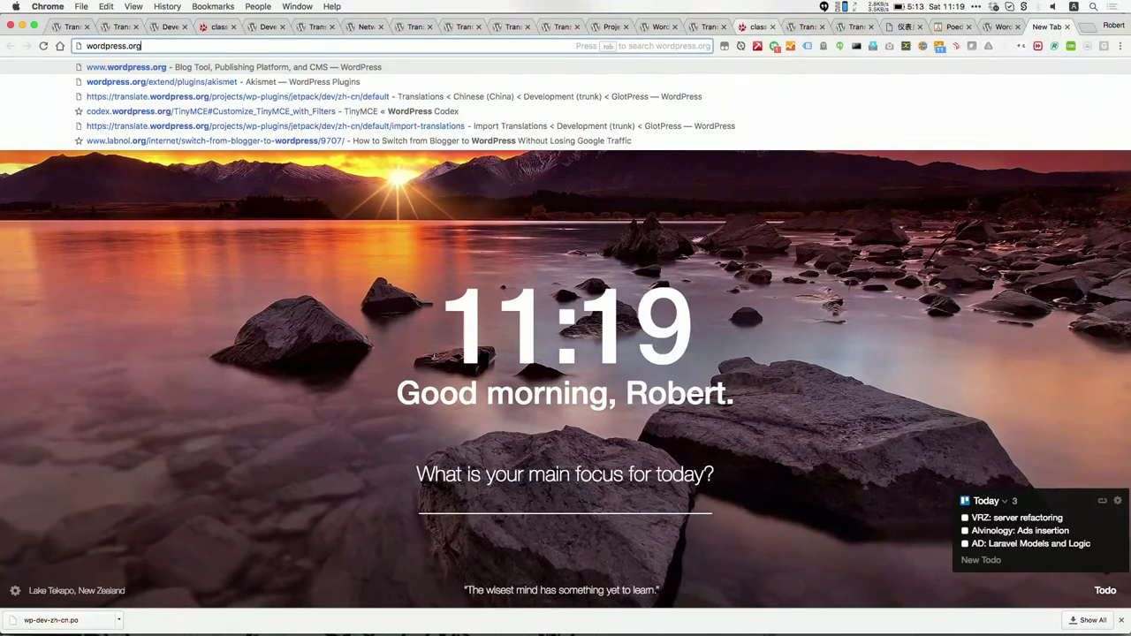
pyautogui.press('Down')
pyautogui.press('Return')
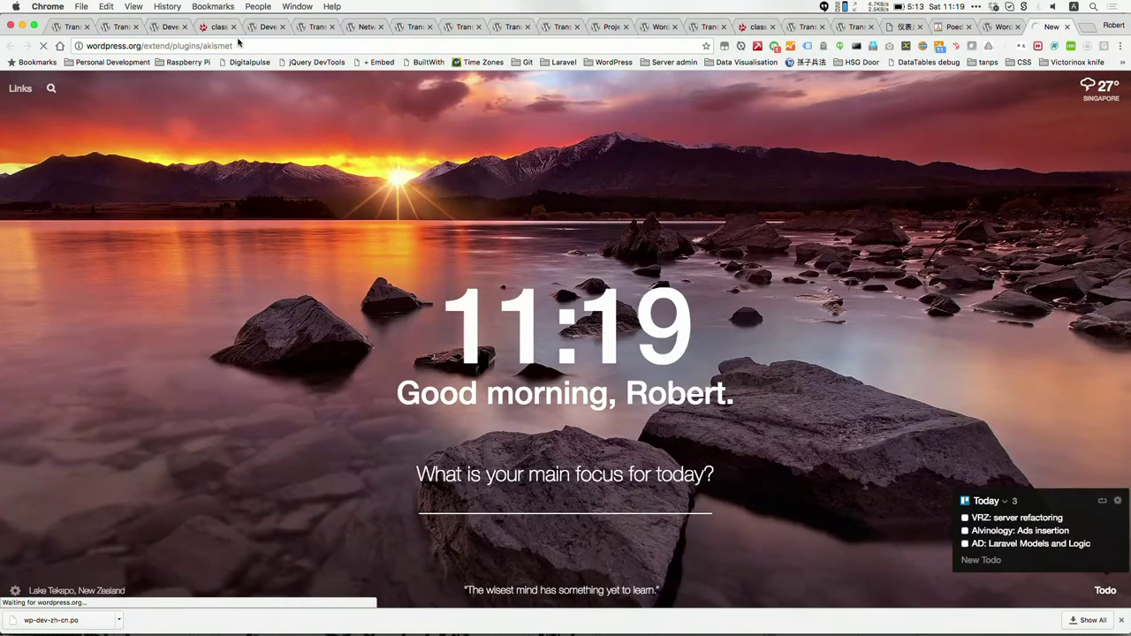
# Replace akismet with jetpack in the plugin page address and load wordpress.org/plugins/jetpack/.
pyautogui.doubleClick(221, 45)
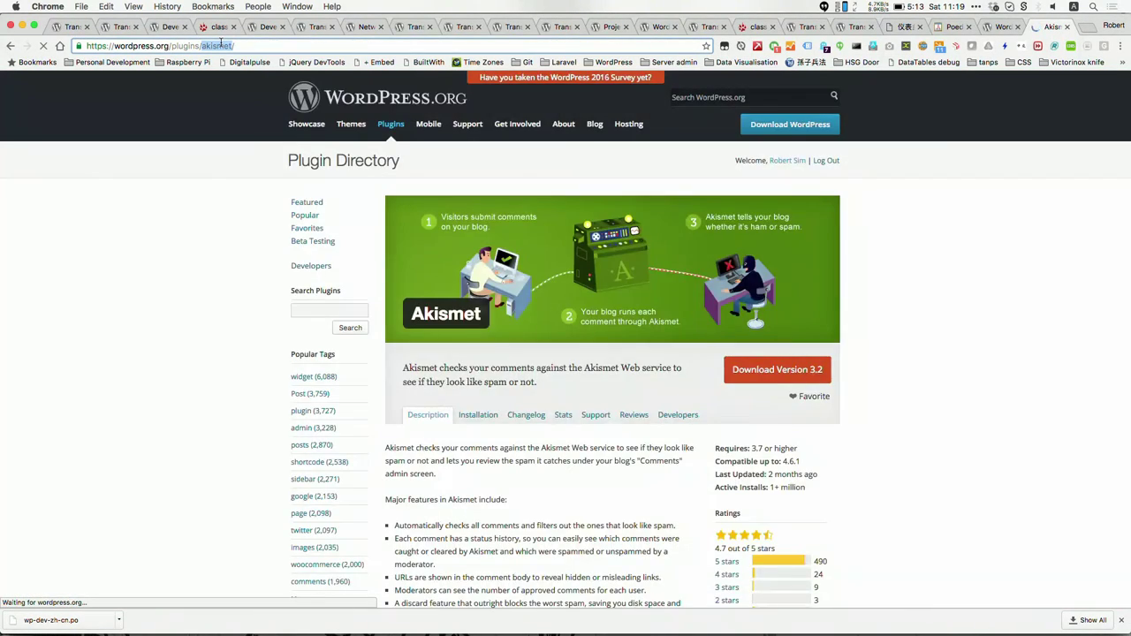
pyautogui.write('jetpack/')
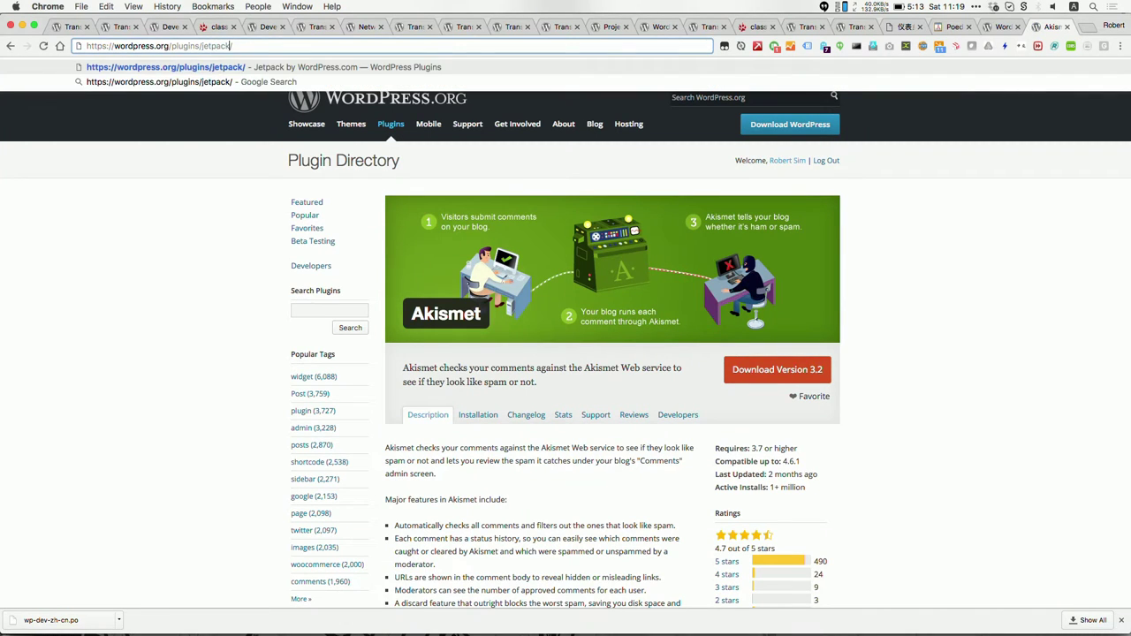
pyautogui.press('Return')
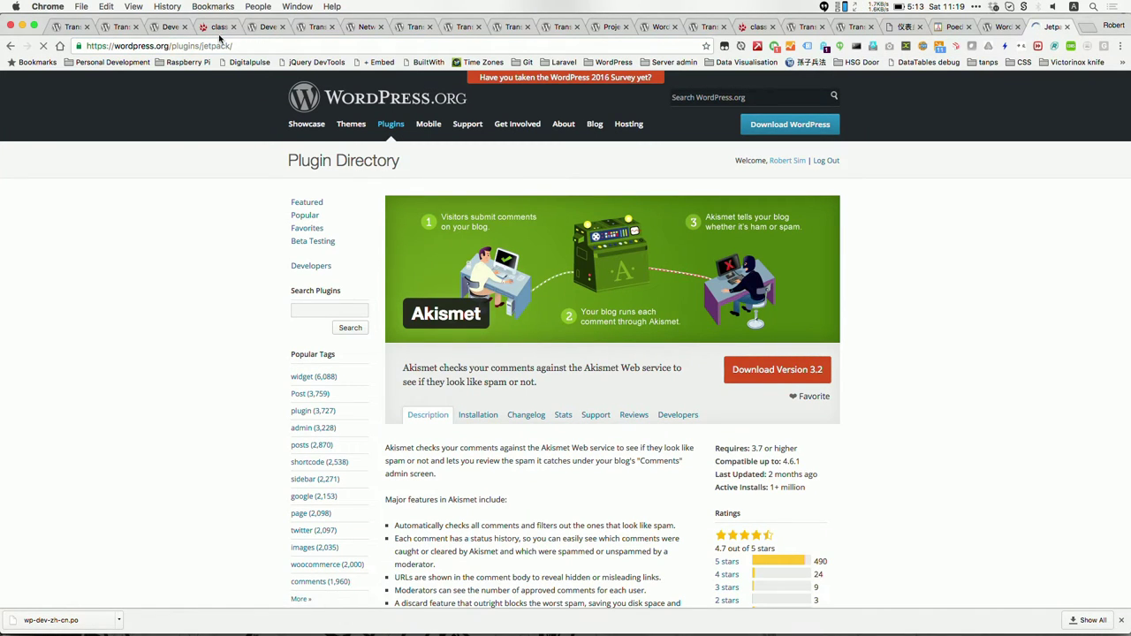
# Highlight the jetpack slug in the plugin page address, and view the Poedit website's page about translating WordPress.
pyautogui.doubleClick(216, 45)
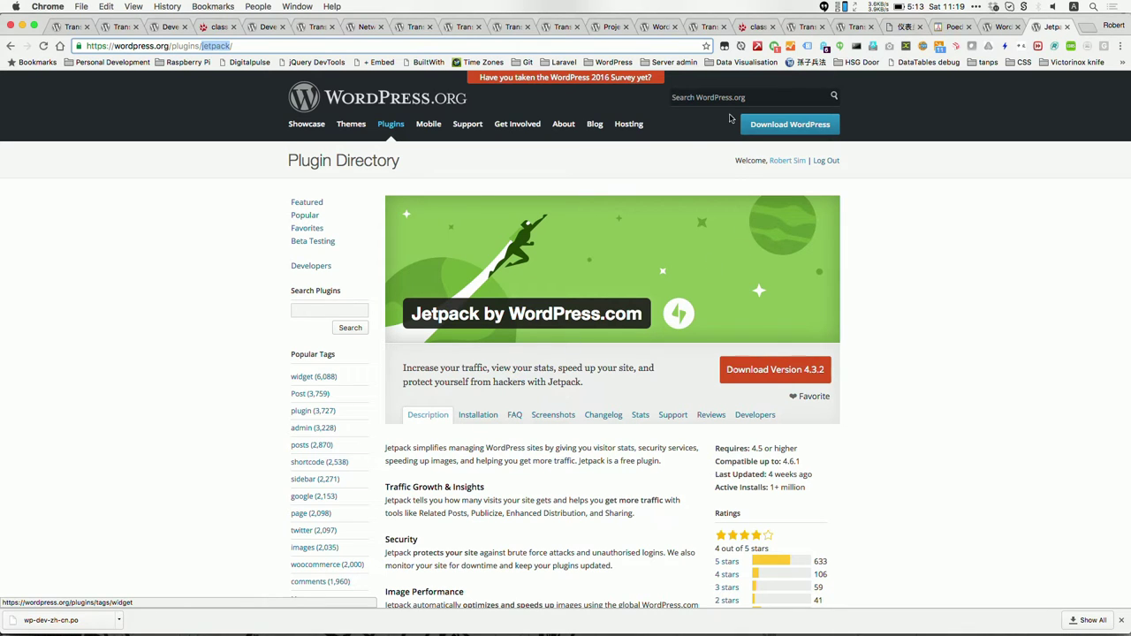
pyautogui.click(954, 26)
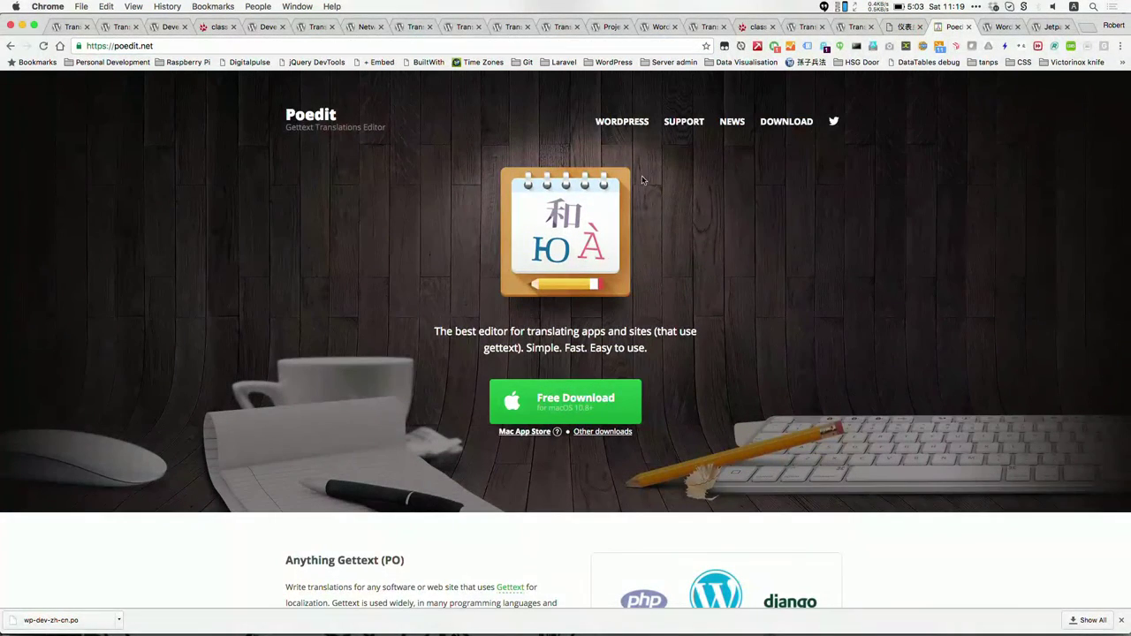
pyautogui.click(619, 124)
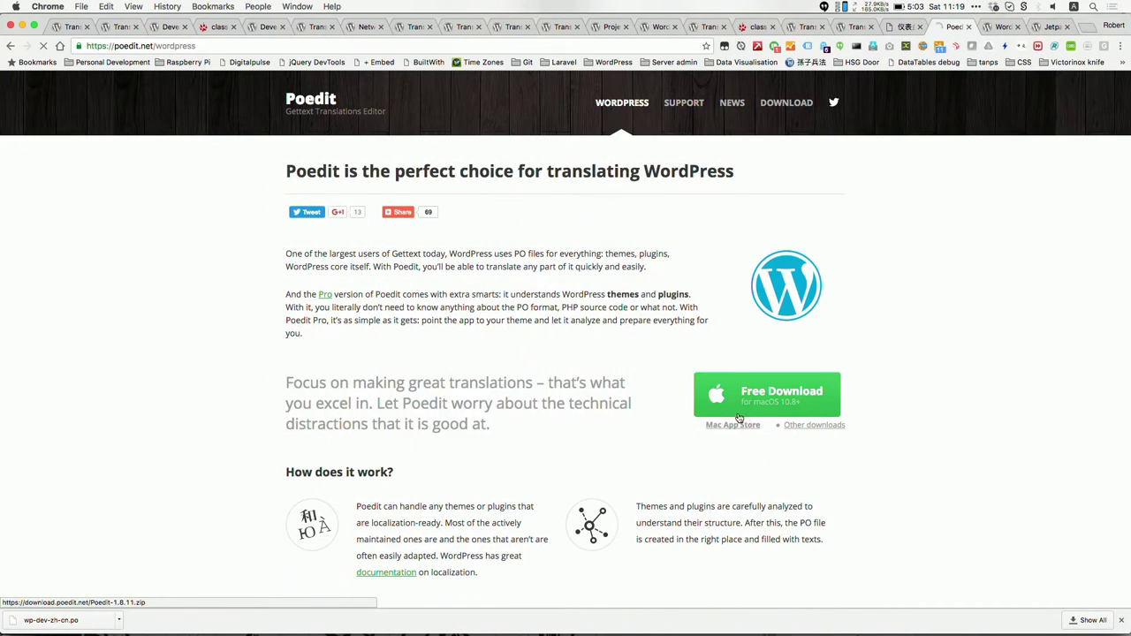
pyautogui.scroll(-2, 647, 392)
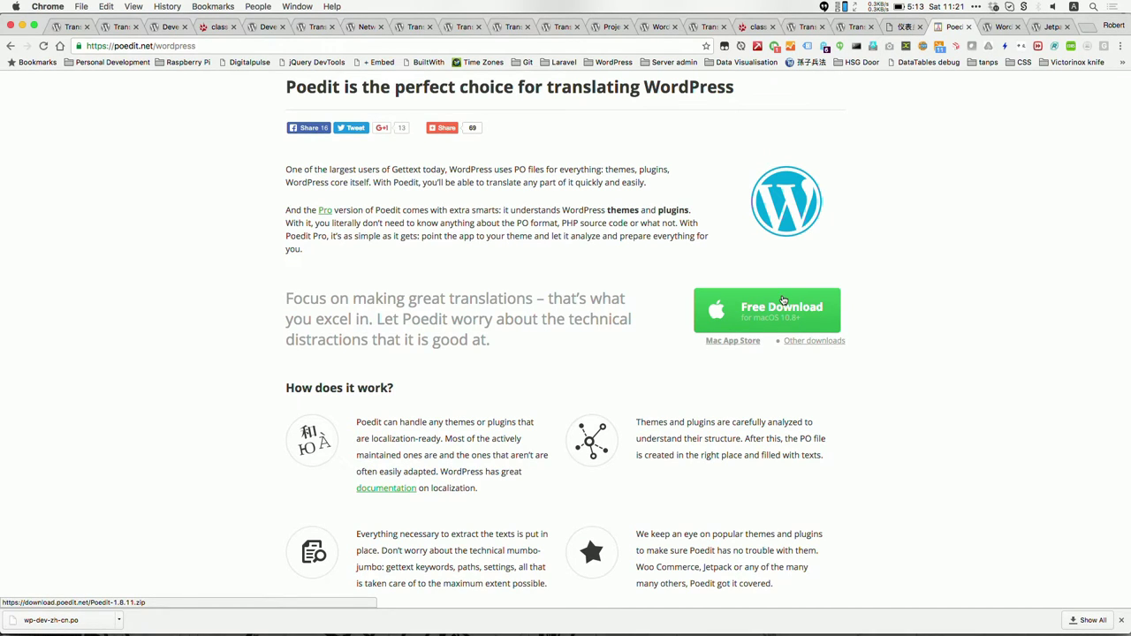
# Search the web for glotpress in a new tab and open the GlotPress blog at blog.glotpress.org.
pyautogui.press('super+t')
pyautogui.write('glotpress')
pyautogui.press('Return')
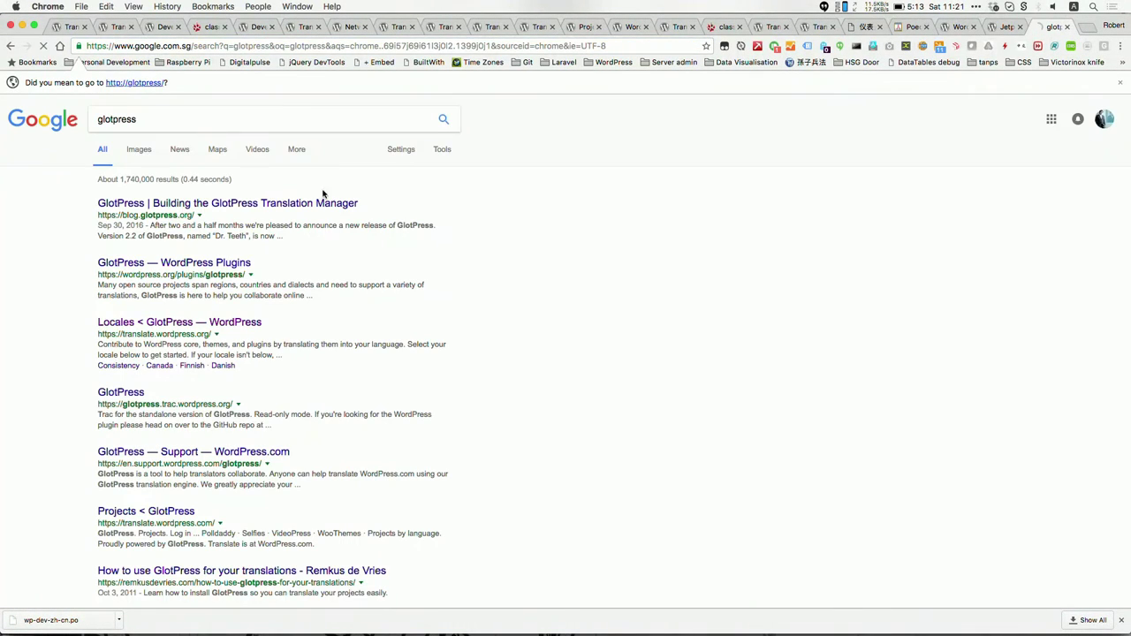
pyautogui.click(239, 205)
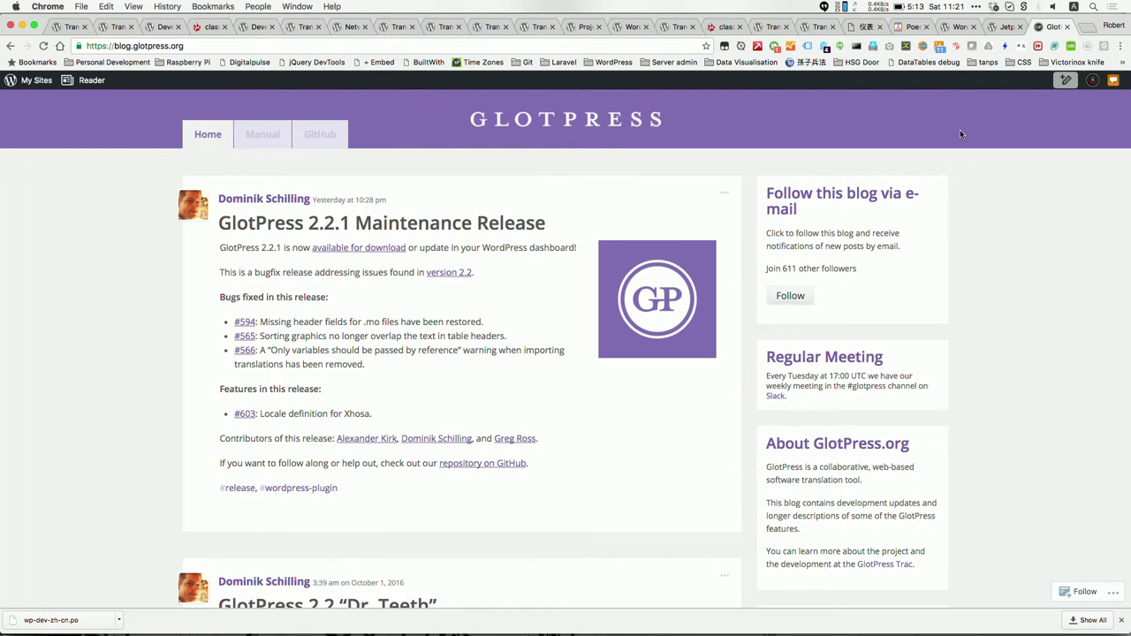
# Return to the Chinese-language admin dashboard of the local wordpress.dev site.
pyautogui.click(959, 27)
pyautogui.click(1004, 28)
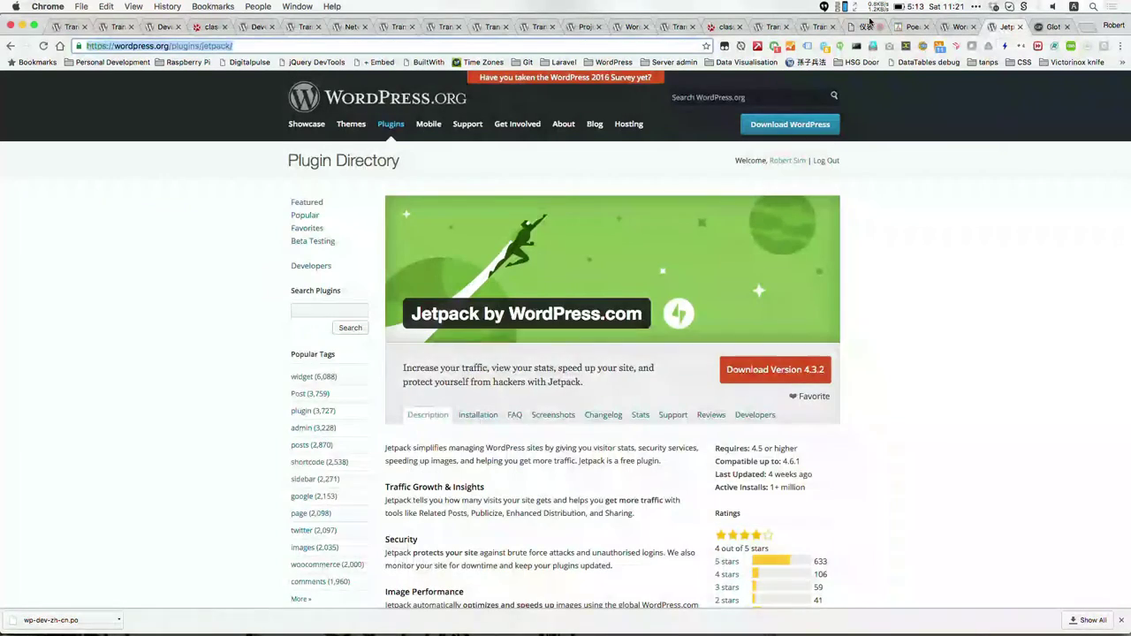
pyautogui.click(868, 26)
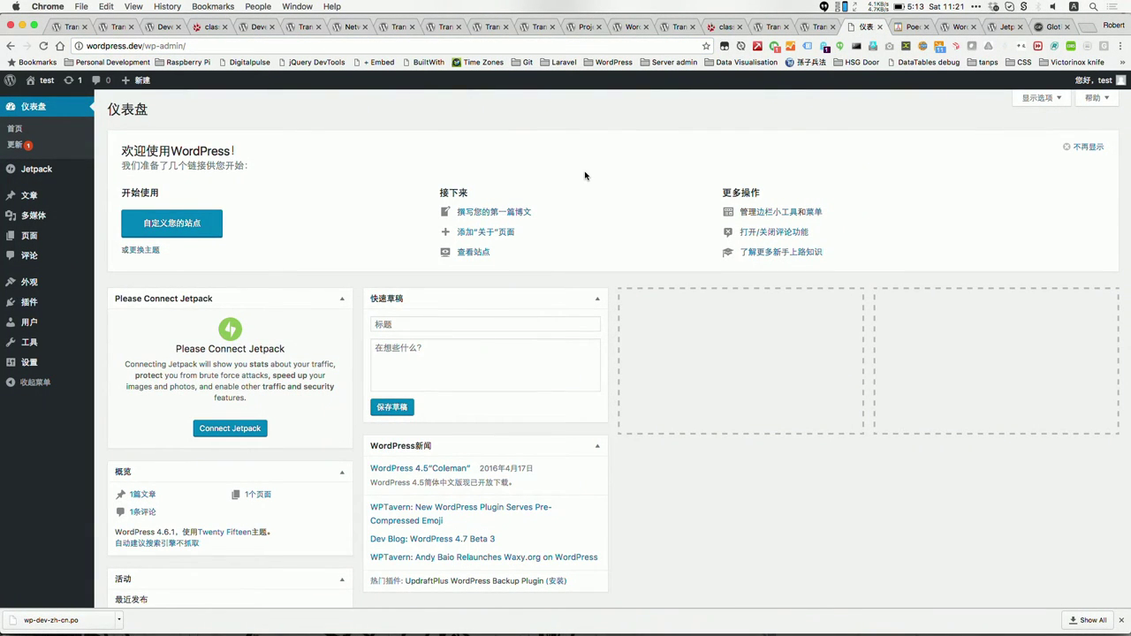
# Switch to Finder and browse from the home folder into Sites/wordpress.
pyautogui.press('super+Tab')
pyautogui.press('super+Tab')
pyautogui.press('super+Tab')
pyautogui.press('super+Tab')
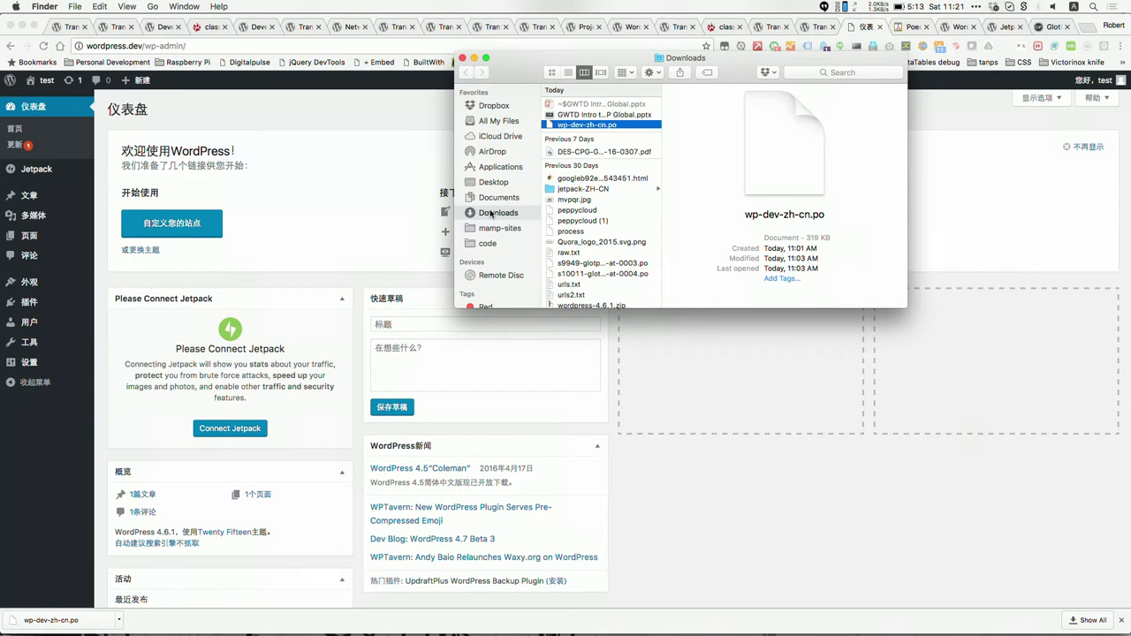
pyautogui.press('super+Tab')
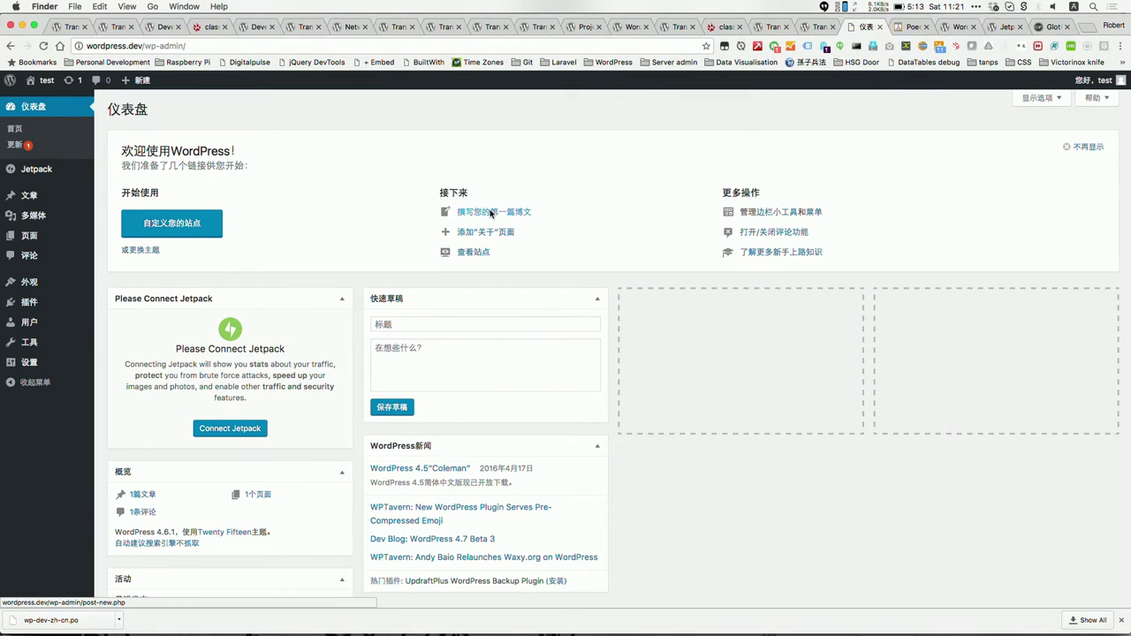
pyautogui.press('super+Tab')
pyautogui.click(509, 183)
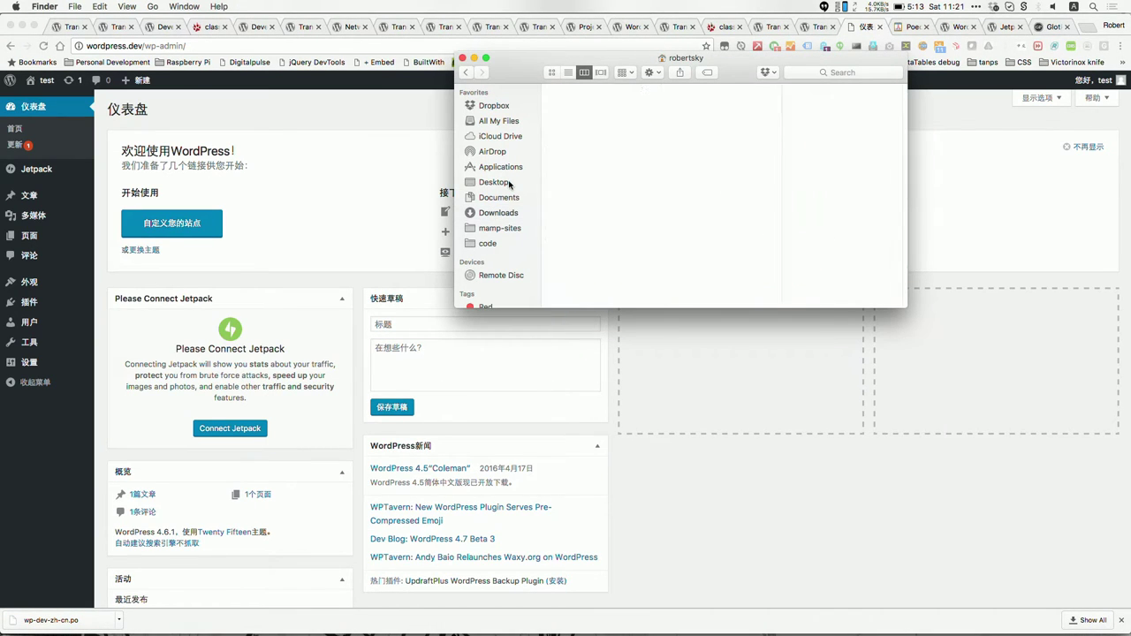
pyautogui.press('Right')
pyautogui.write('site')
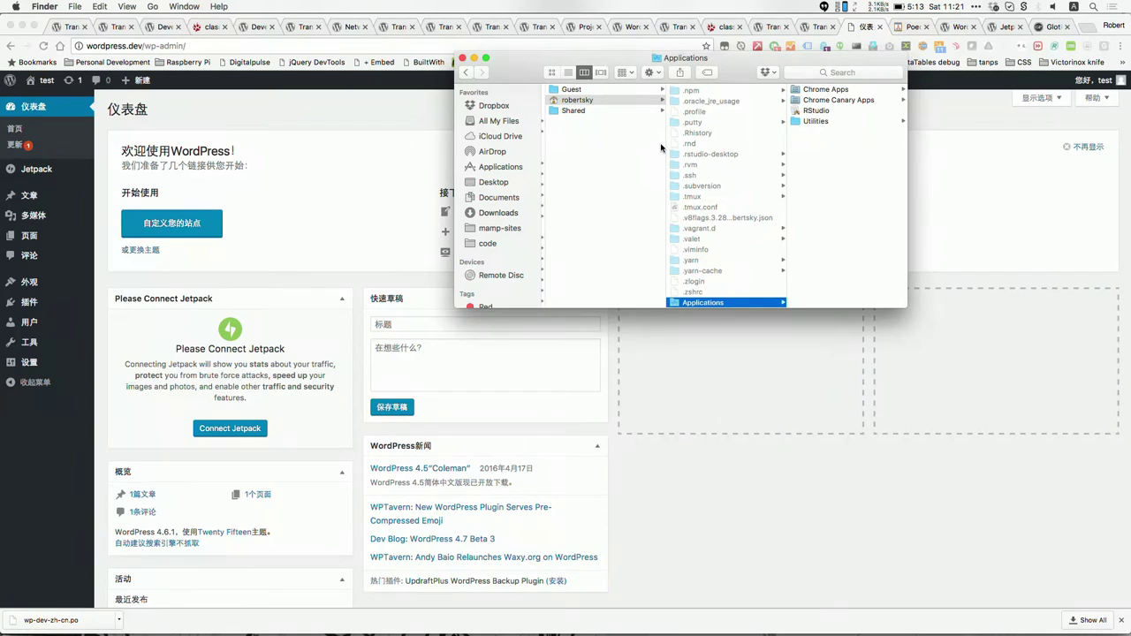
pyautogui.press('Down')
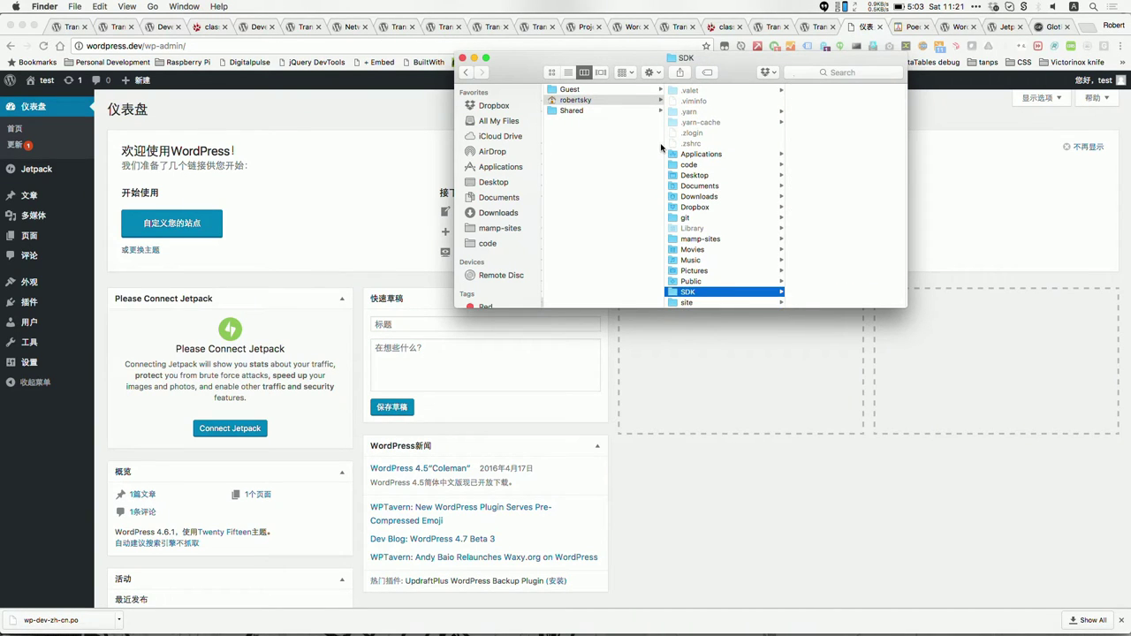
pyautogui.press('Right')
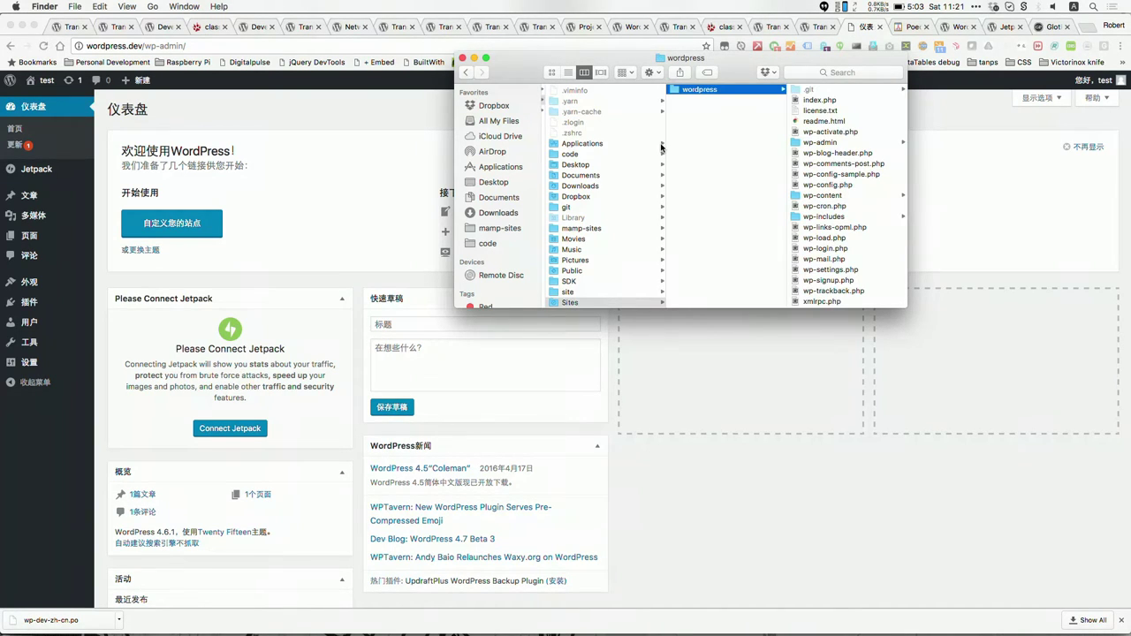
pyautogui.press('Right')
pyautogui.press('Down')
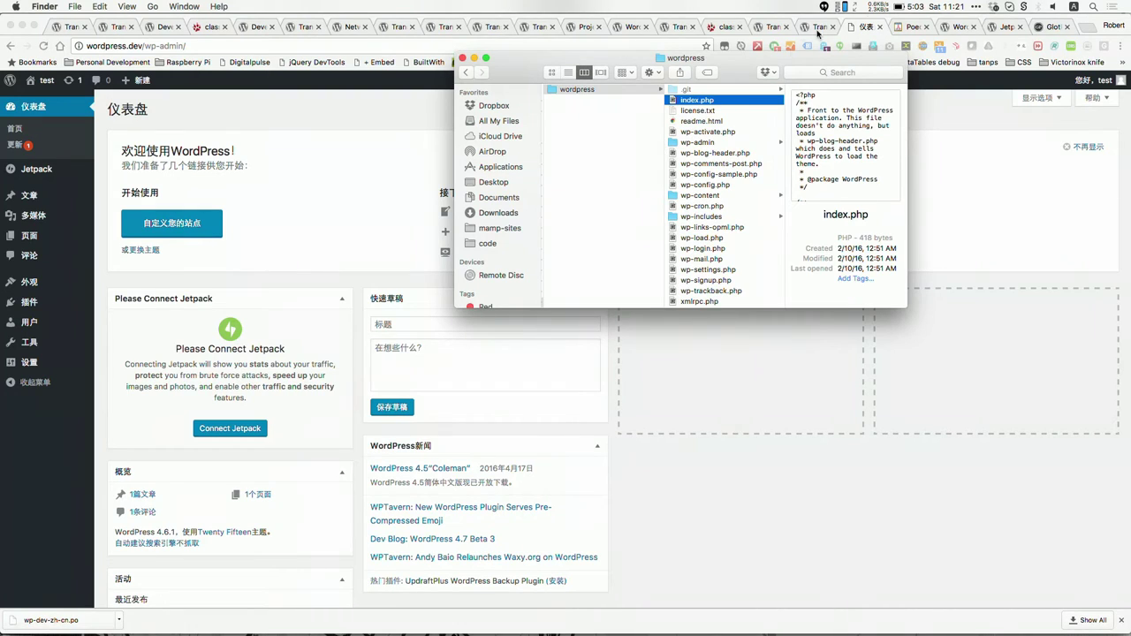
# Enlarge the Finder window, show the wordpress folder as a list, and expand wp-content with its languages, plugins and plugins/jetpack folders.
pyautogui.doubleClick(745, 70)
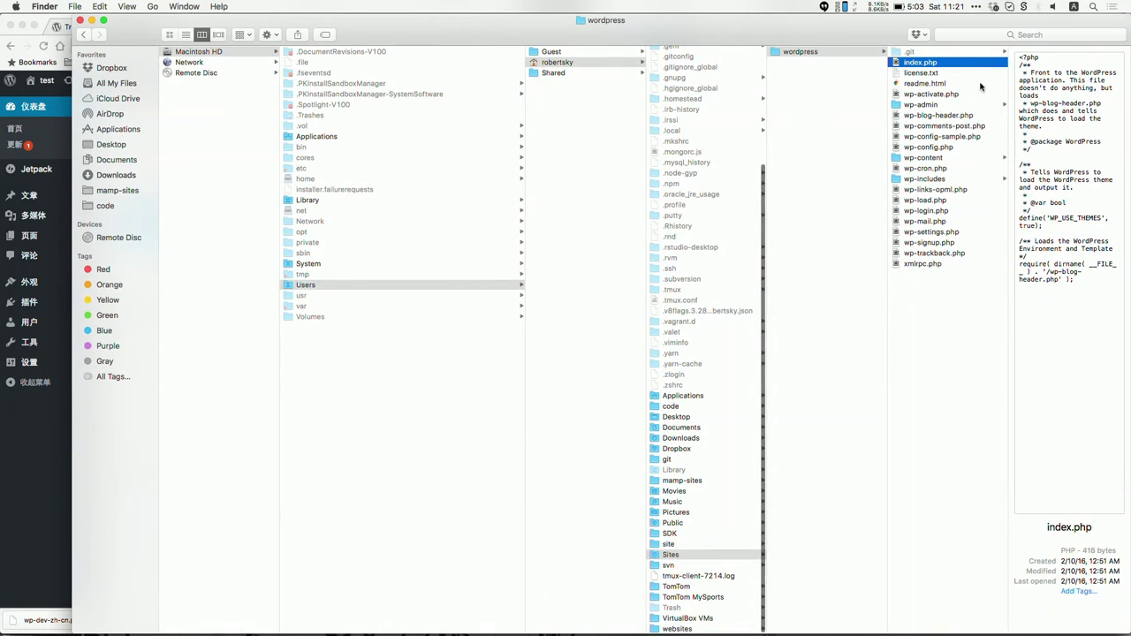
pyautogui.click(186, 34)
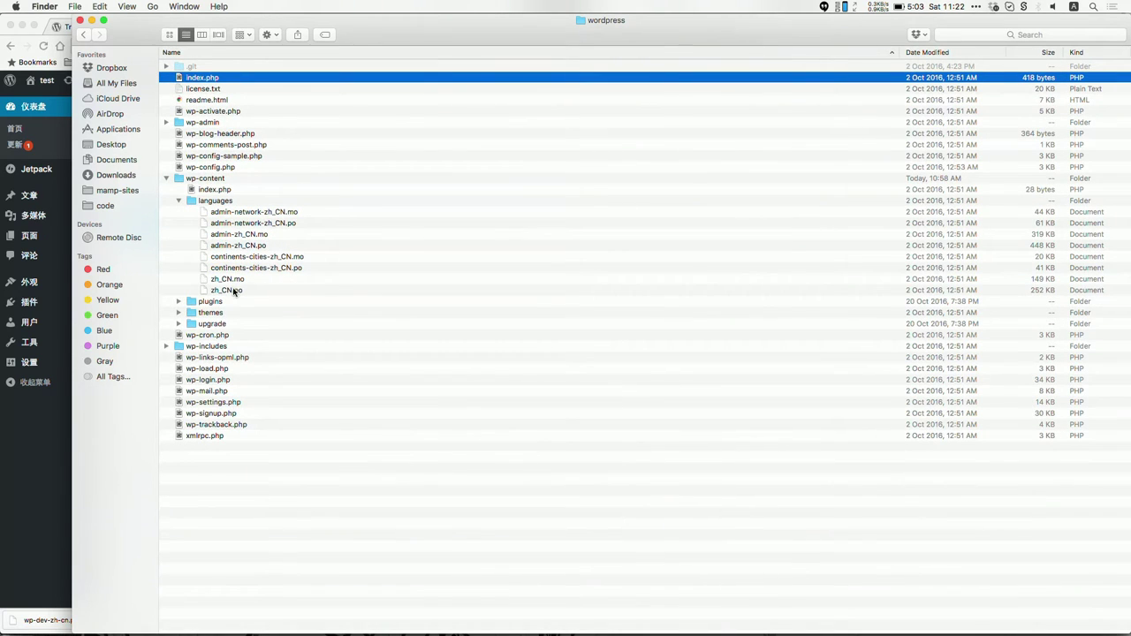
pyautogui.click(232, 305)
pyautogui.press('Right')
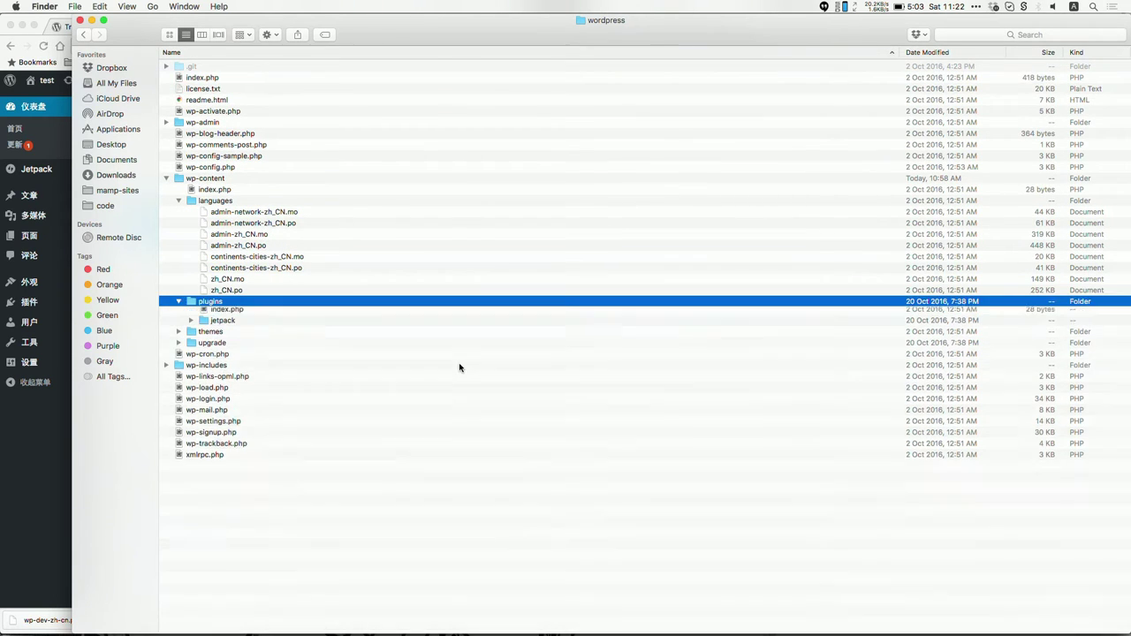
pyautogui.press('Down')
pyautogui.press('Down')
pyautogui.press('Down')
pyautogui.press('Right')
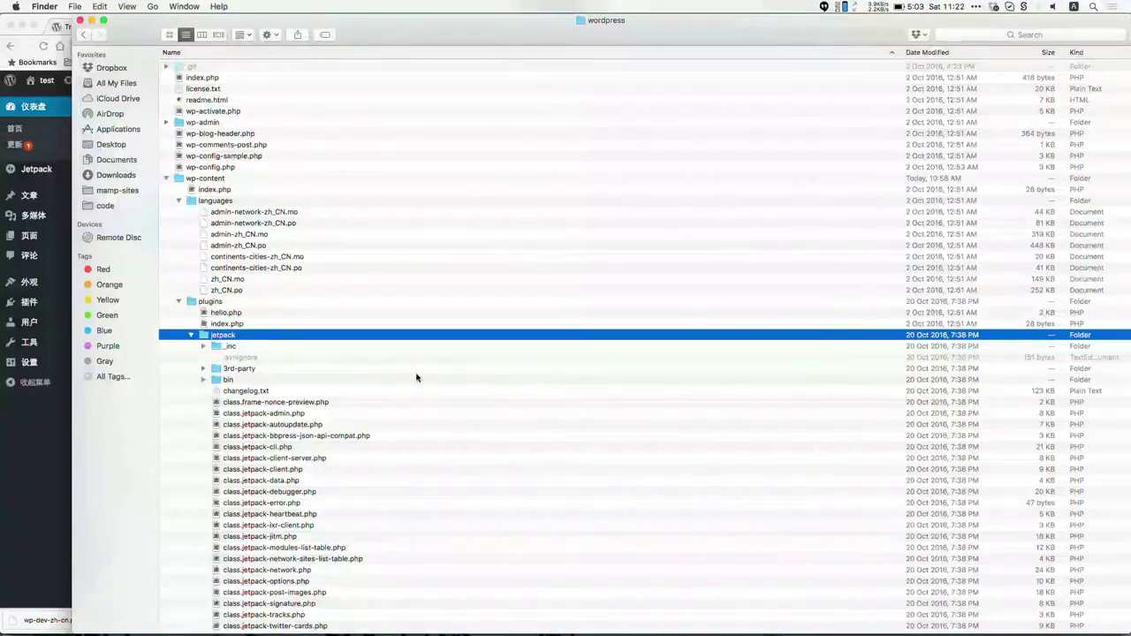
# Look through the jetpack plugin's files and preview language-packs.js.
pyautogui.scroll(-5, 416, 376)
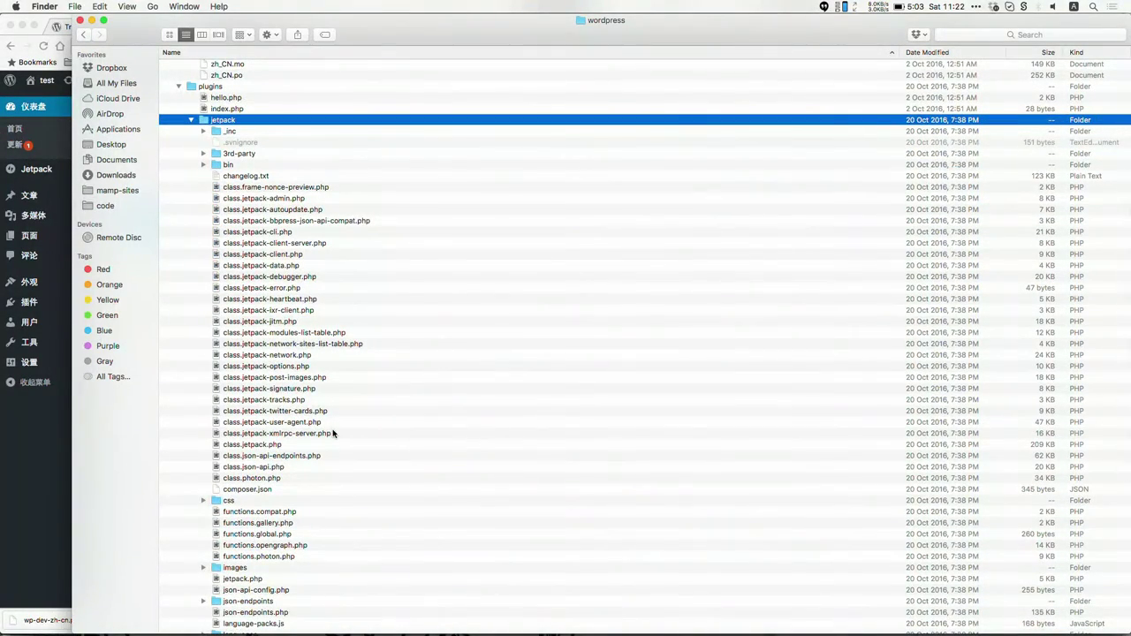
pyautogui.scroll(-5, 286, 177)
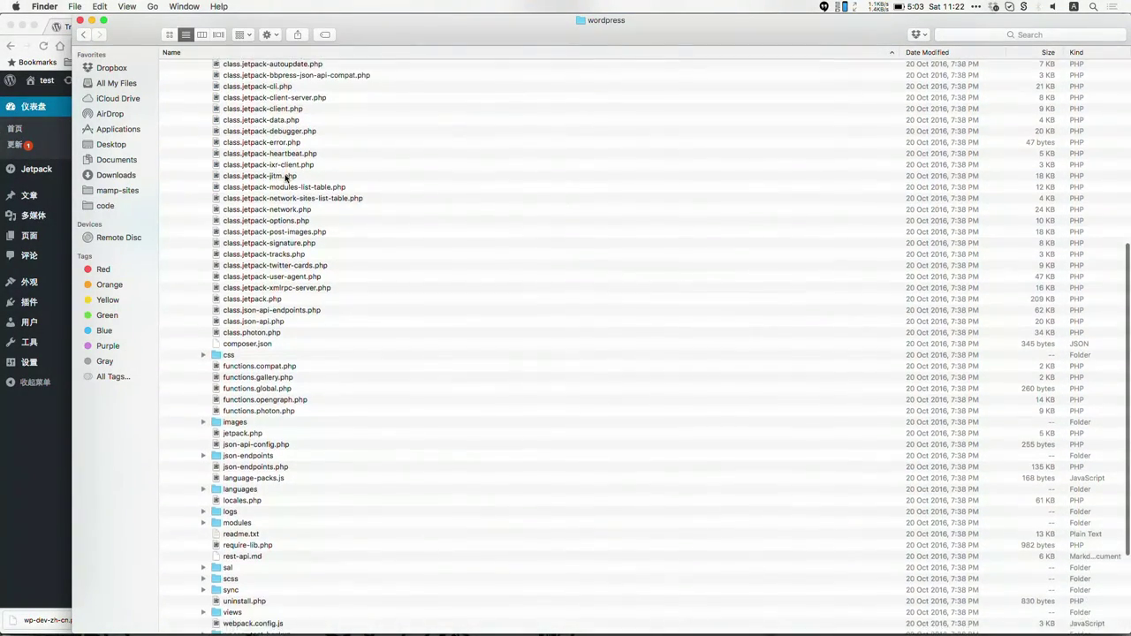
pyautogui.scroll(2, 285, 178)
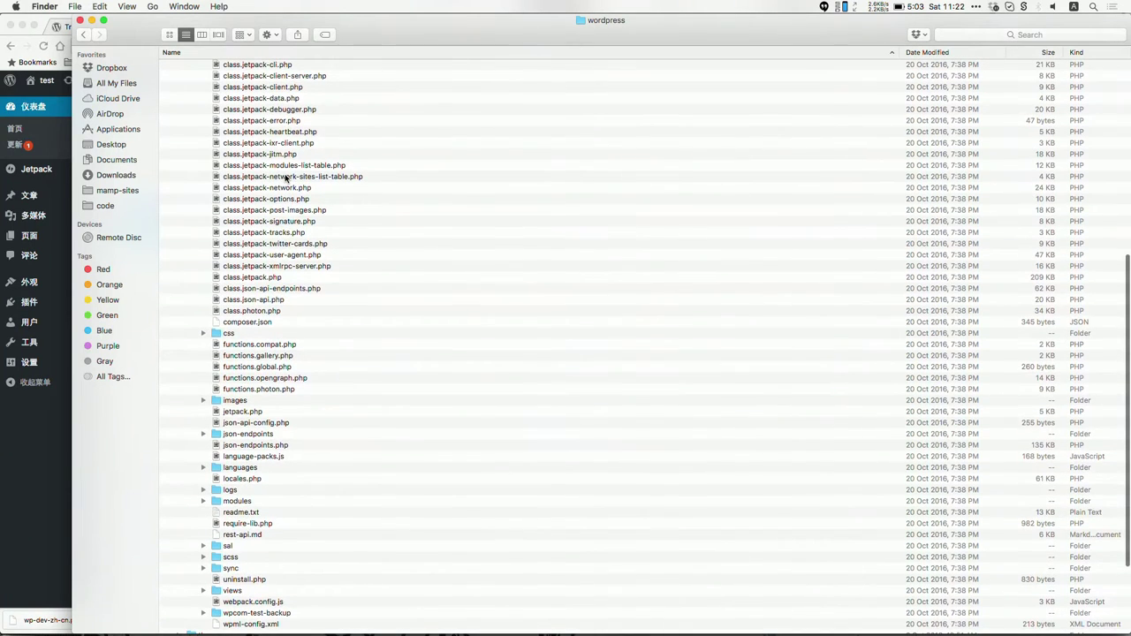
pyautogui.scroll(1, 285, 178)
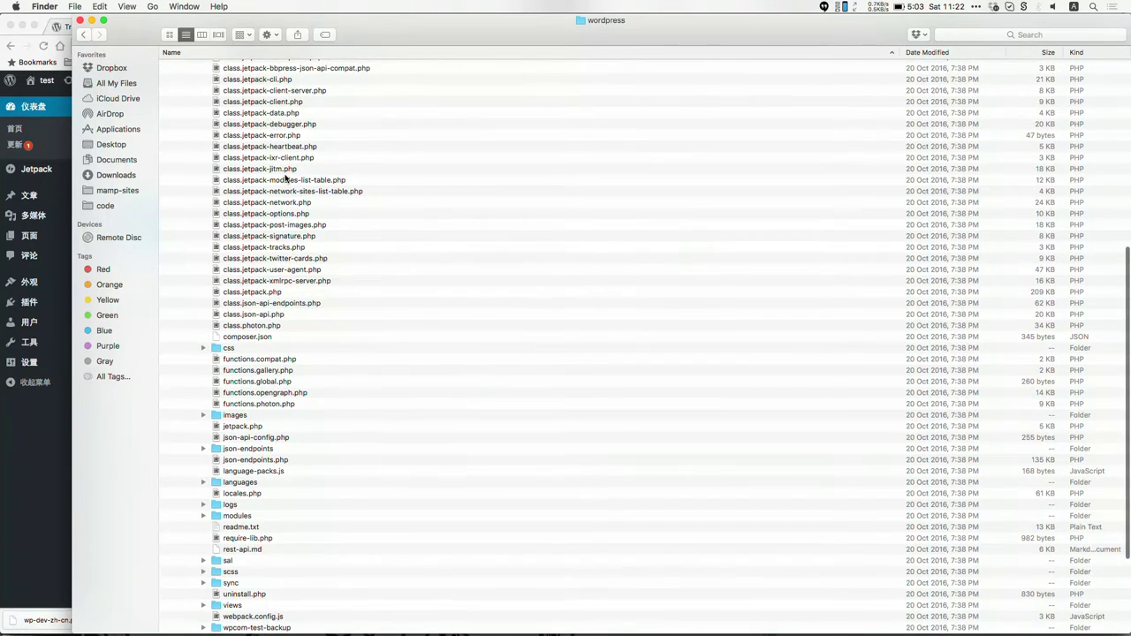
pyautogui.scroll(6, 285, 177)
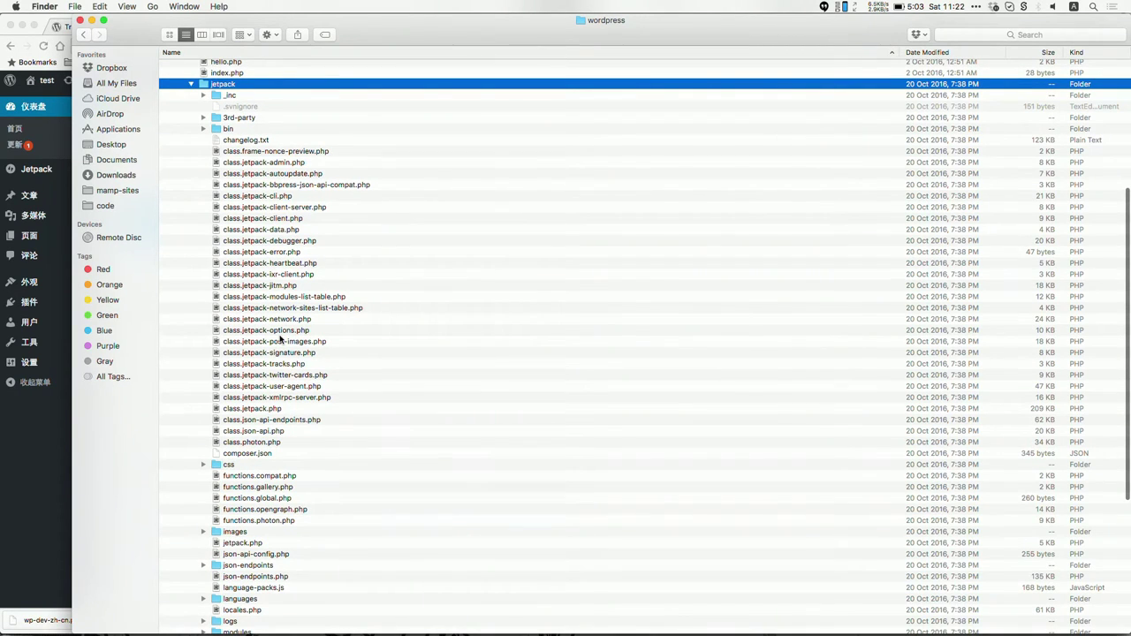
pyautogui.scroll(-3, 284, 457)
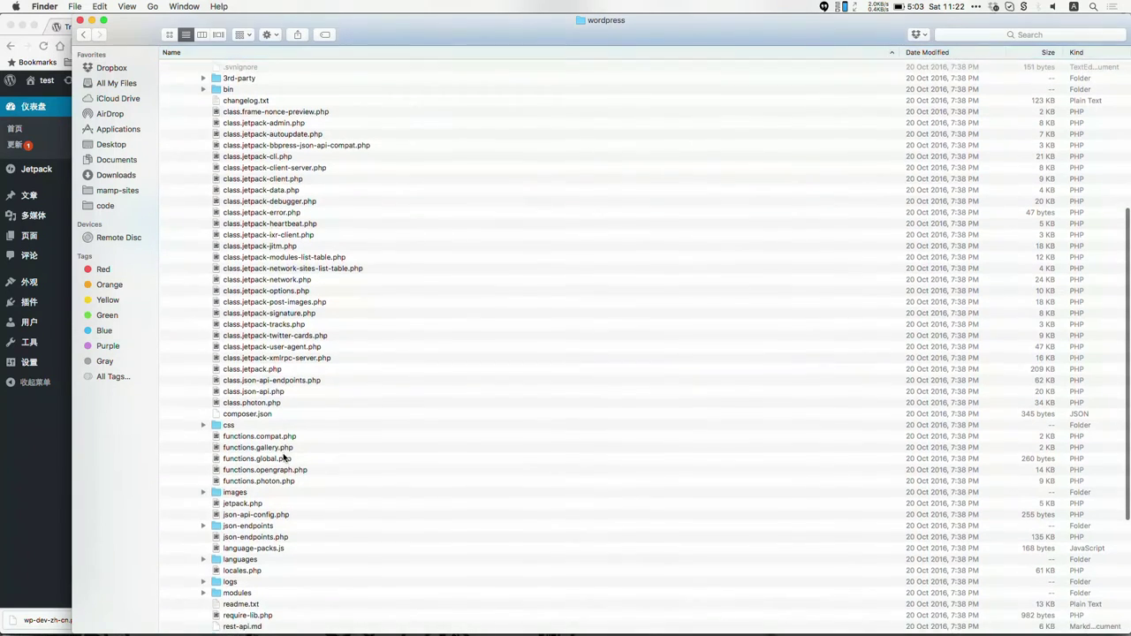
pyautogui.scroll(-3, 284, 458)
pyautogui.scroll(-2, 284, 458)
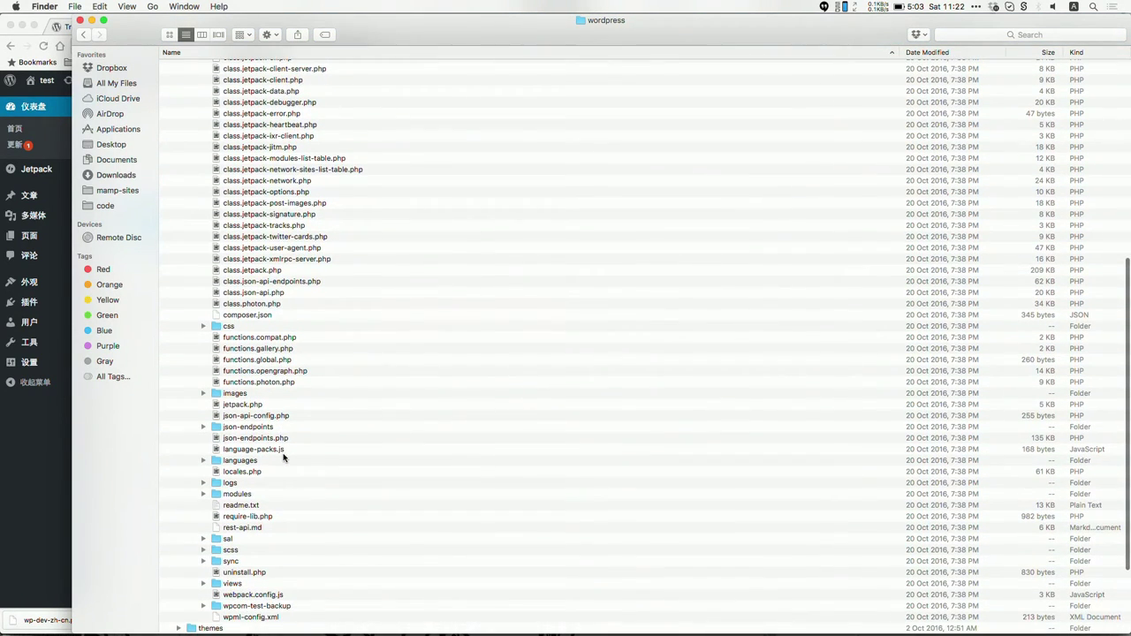
pyautogui.click(280, 452)
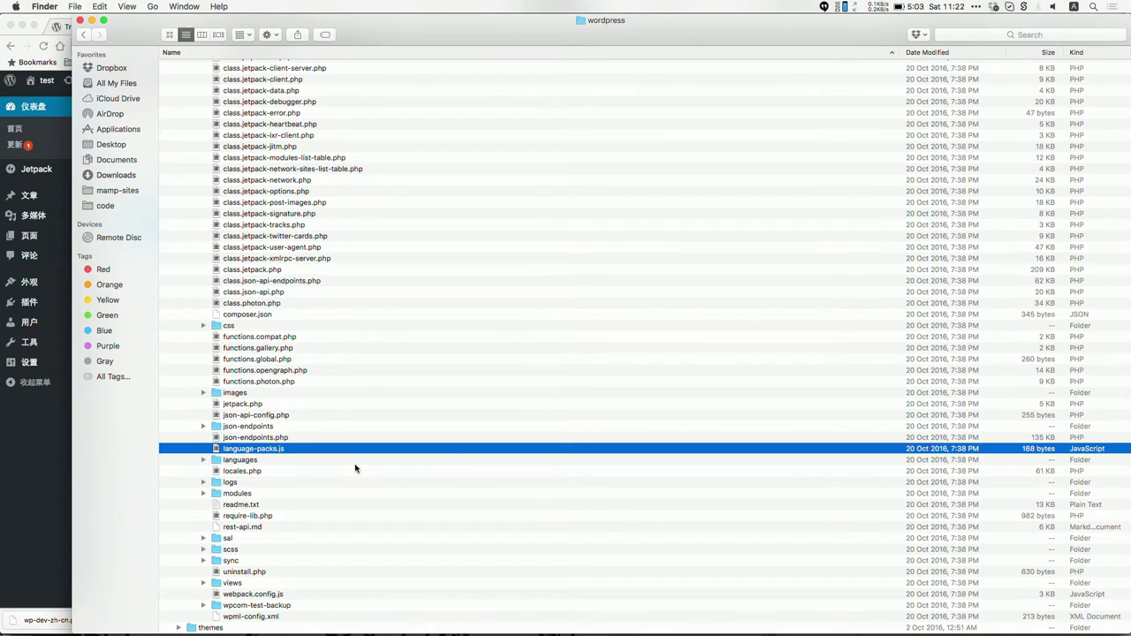
pyautogui.press('space')
pyautogui.press('space')
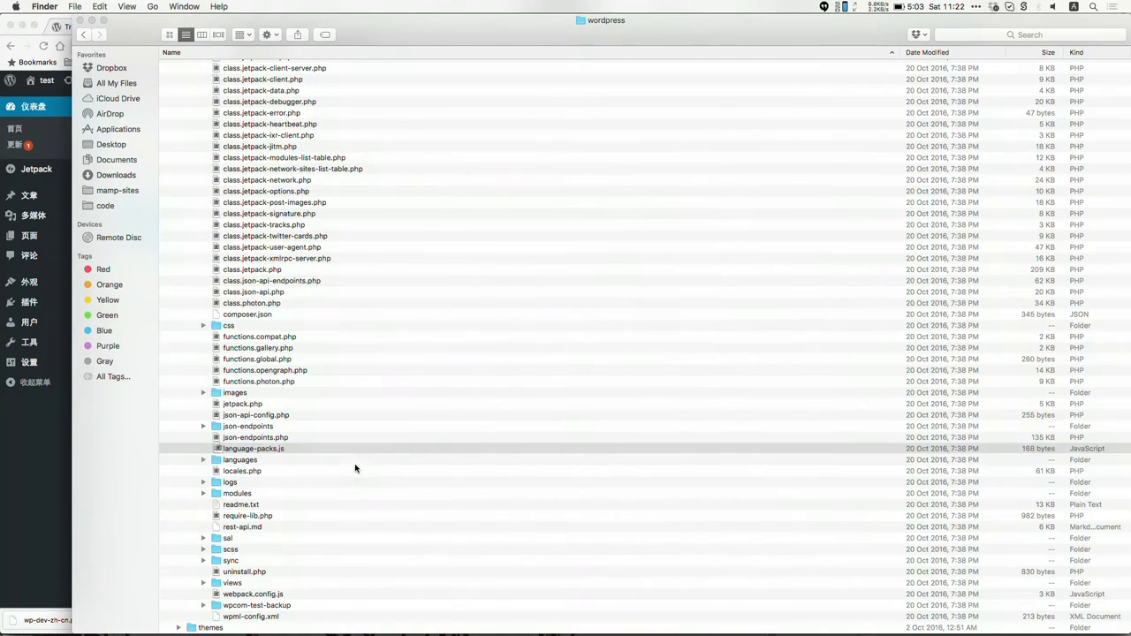
# Expand the jetpack plugin's languages folder and look through its .mo translation files.
pyautogui.click(298, 460)
pyautogui.press('Right')
pyautogui.scroll(-15, 334, 471)
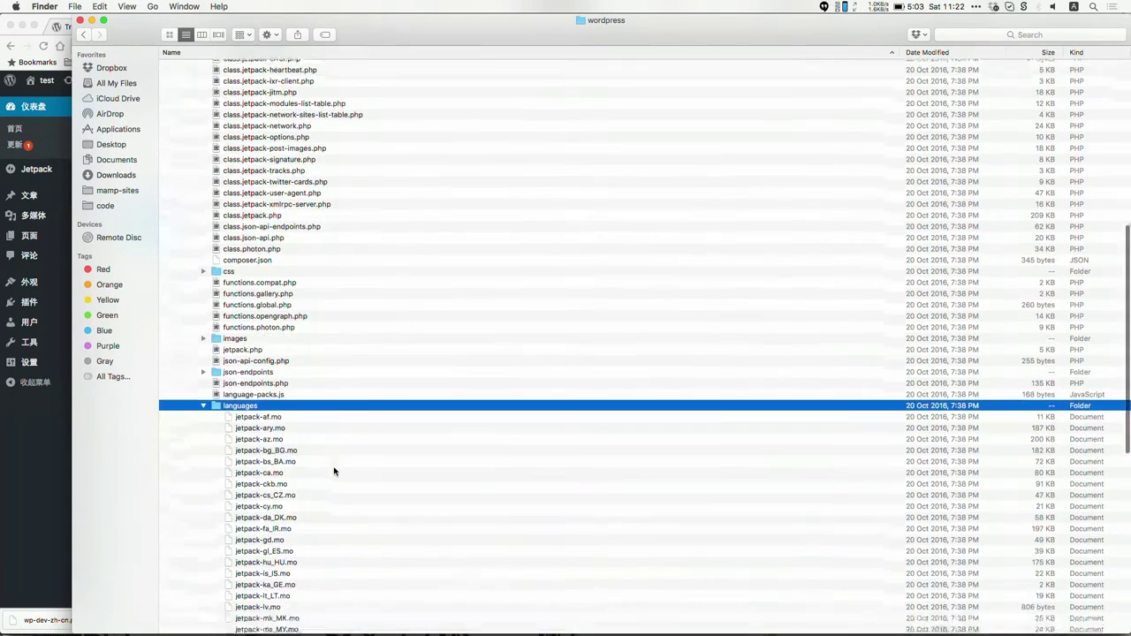
pyautogui.scroll(5, 334, 471)
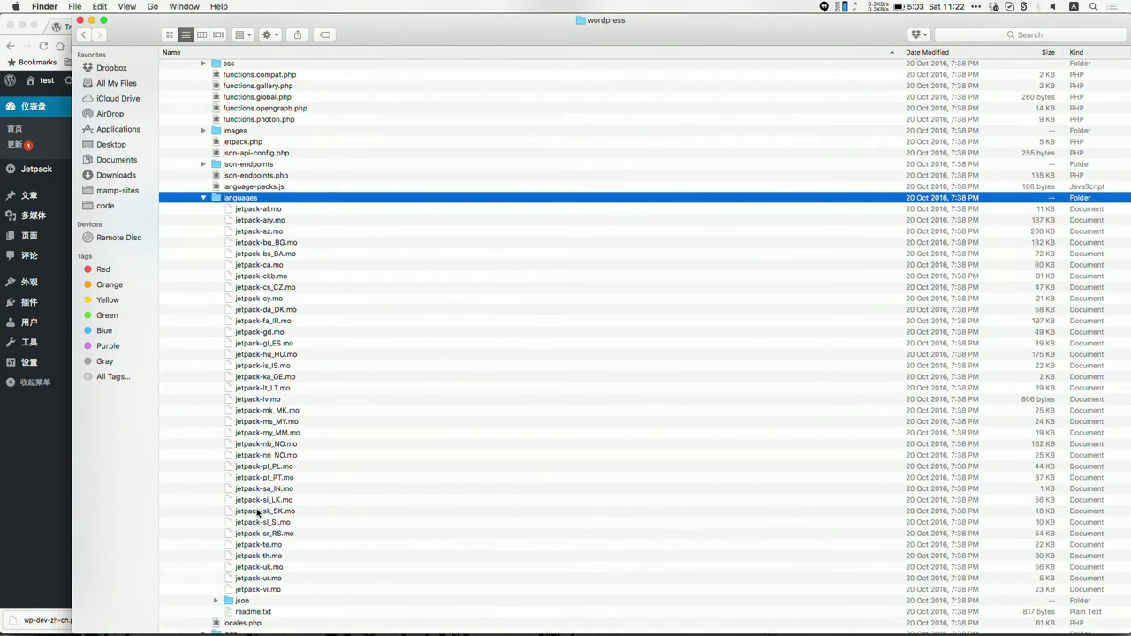
pyautogui.scroll(-4, 274, 512)
pyautogui.scroll(2, 286, 513)
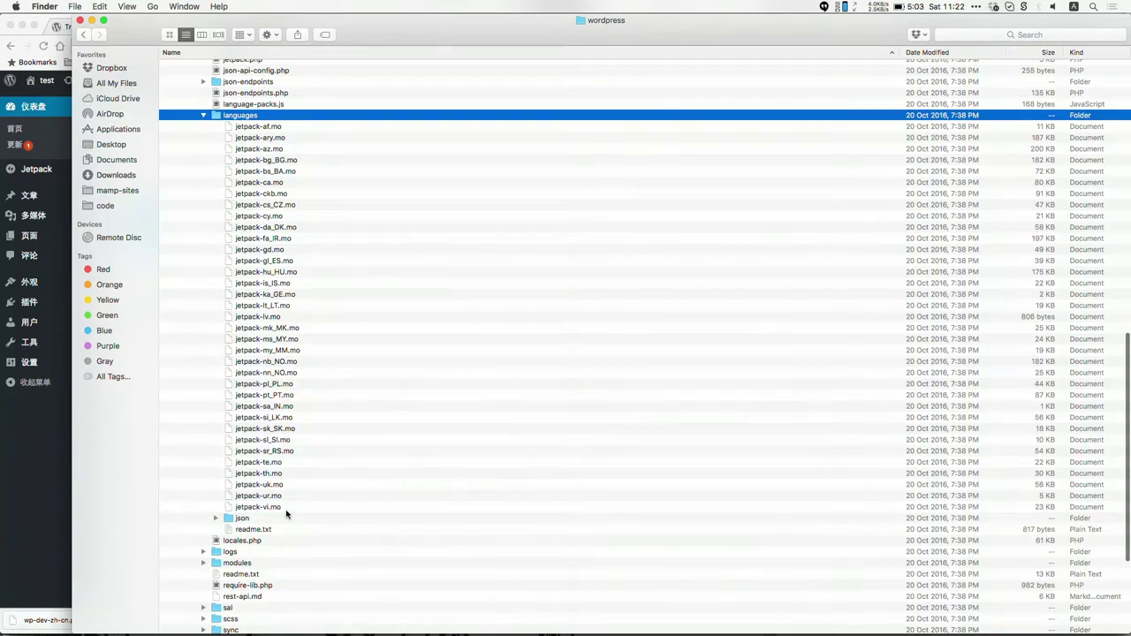
# Preview locales.php in the jetpack plugin folder and close the preview.
pyautogui.scroll(-2, 286, 514)
pyautogui.click(264, 531)
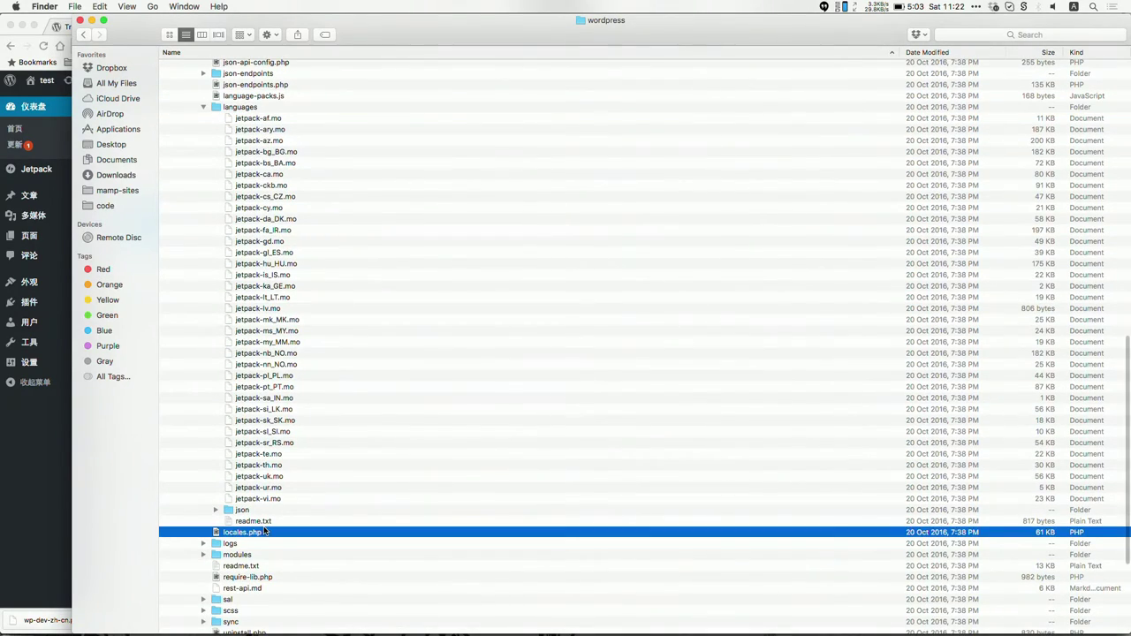
pyautogui.press('space')
pyautogui.press('space')
# Go back to wp-content/languages and step through its admin-network-zh_CN and admin-zh_CN .mo and .po files.
pyautogui.scroll(20, 366, 456)
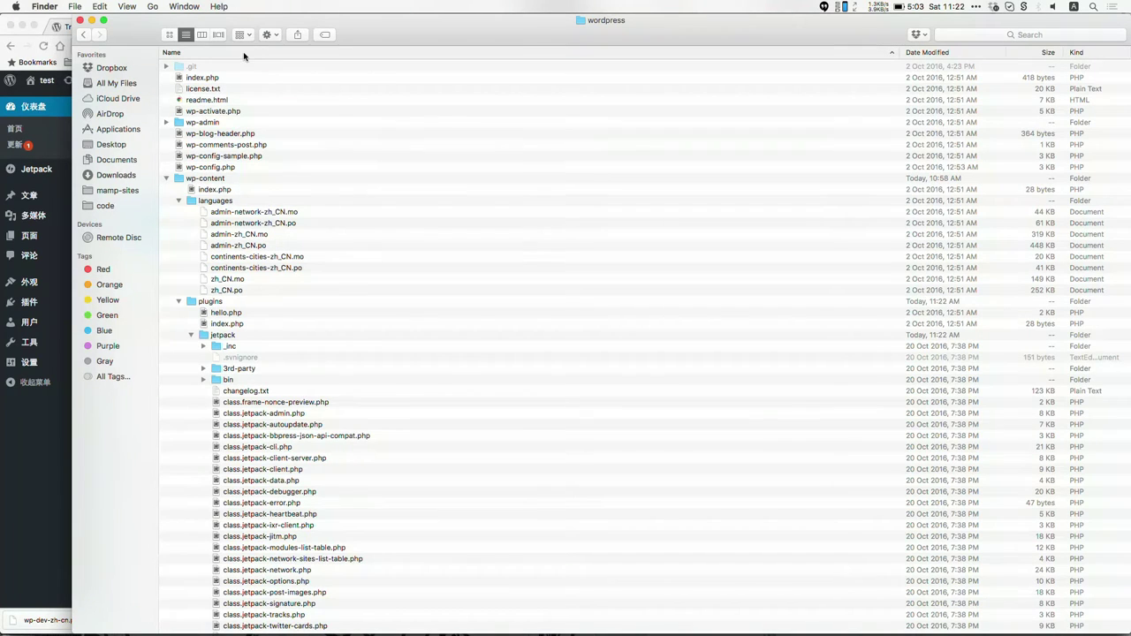
pyautogui.click(302, 215)
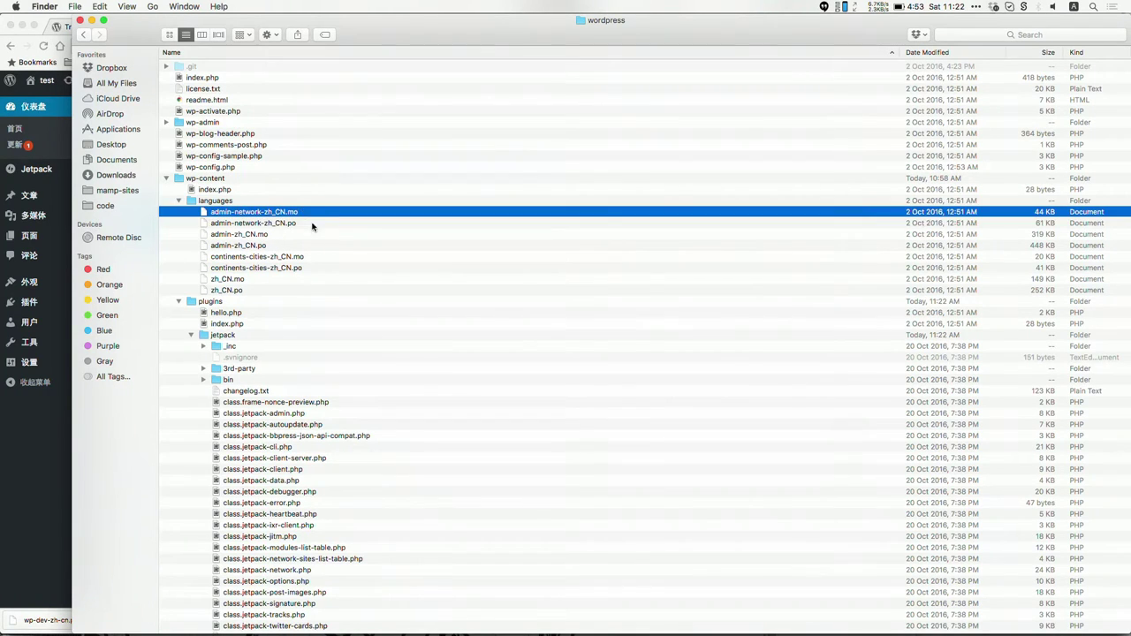
pyautogui.click(311, 225)
pyautogui.press('Up')
pyautogui.press('Down')
pyautogui.press('Up')
pyautogui.press('Down')
pyautogui.press('Down')
pyautogui.press('Down')
pyautogui.press('Up')
pyautogui.press('Down')
pyautogui.press('Up')
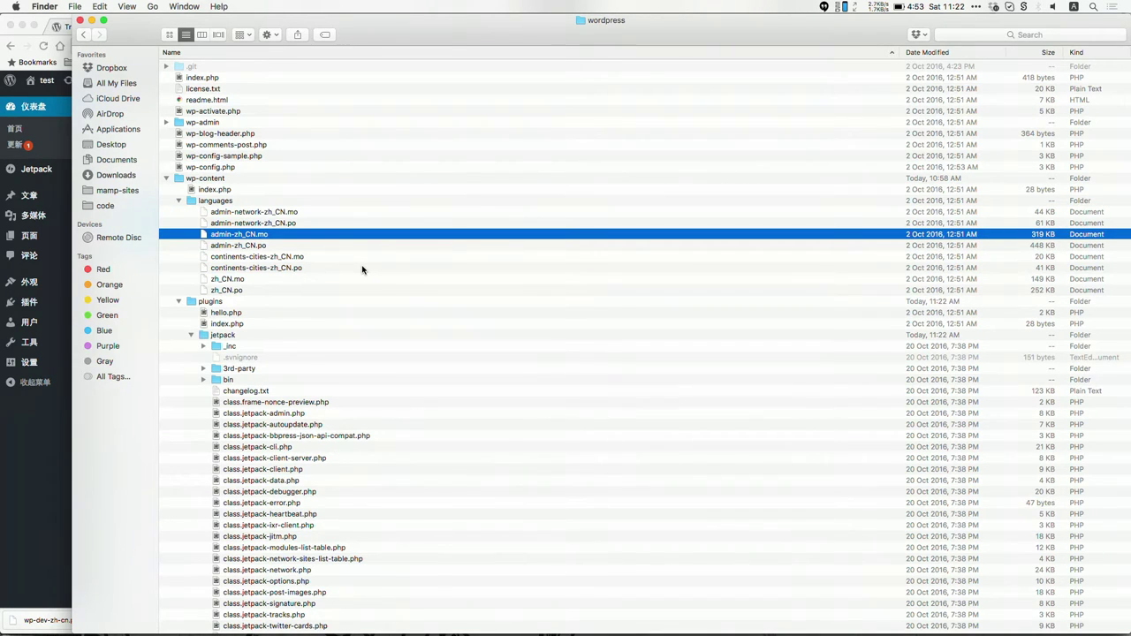
# Step through the continents-cities-zh_CN .mo and .po files in wp-content/languages, then go back up to the languages folder.
pyautogui.press('Down')
pyautogui.press('Down')
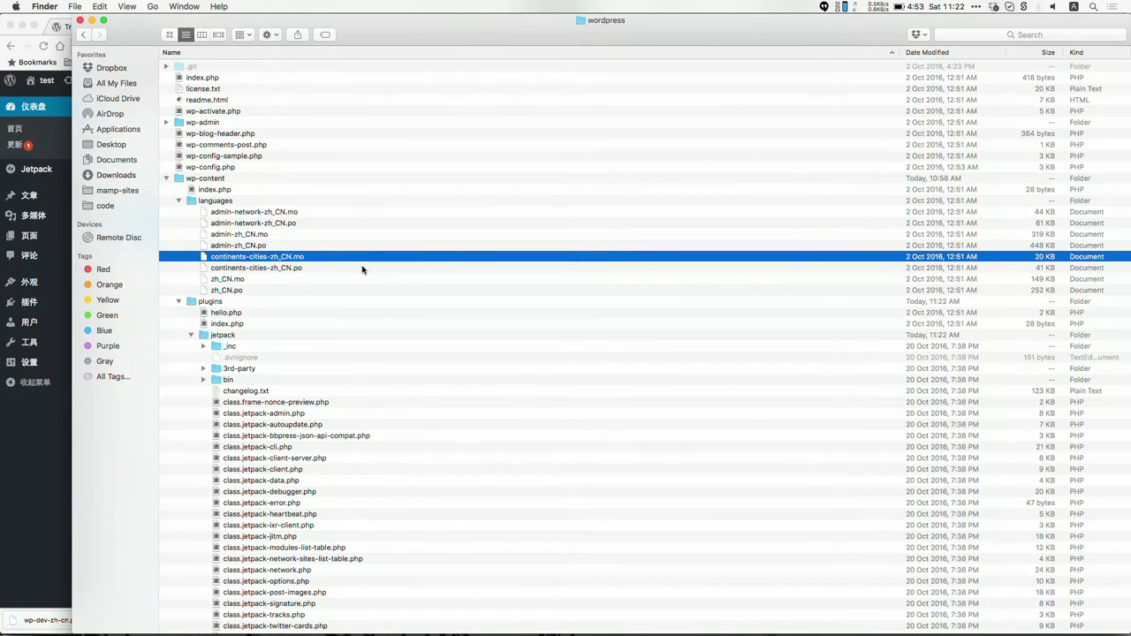
pyautogui.press('Down')
pyautogui.press('Up')
pyautogui.press('Up')
pyautogui.press('Up')
pyautogui.press('Up')
pyautogui.press('Up')
pyautogui.press('Up')
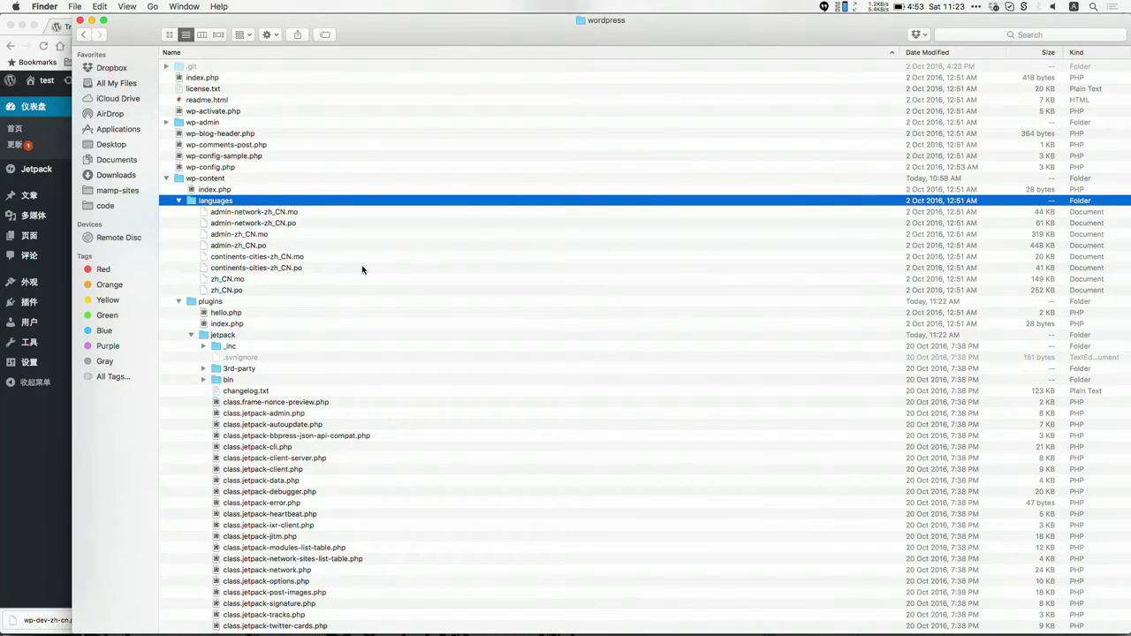
# Step through every .mo and .po file in wp-content/languages, from admin-network-zh_CN.mo to zh_CN.po.
pyautogui.press('Down')
pyautogui.press('Down')
pyautogui.press('Down')
pyautogui.press('Down')
pyautogui.press('Down')
pyautogui.press('Down')
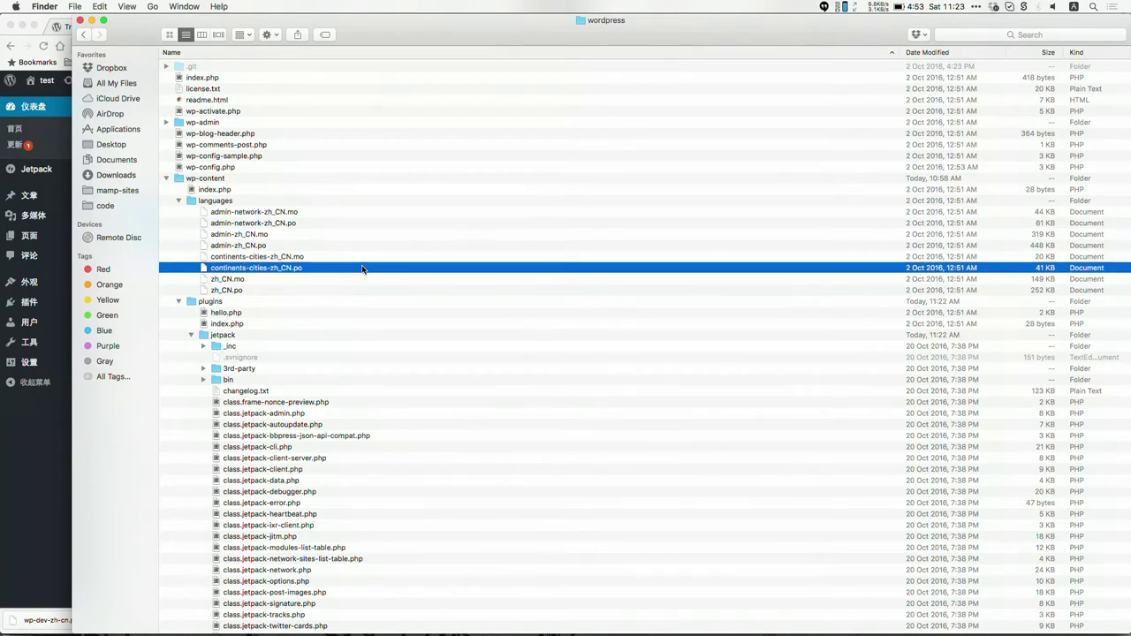
pyautogui.press('Down')
pyautogui.press('Down')
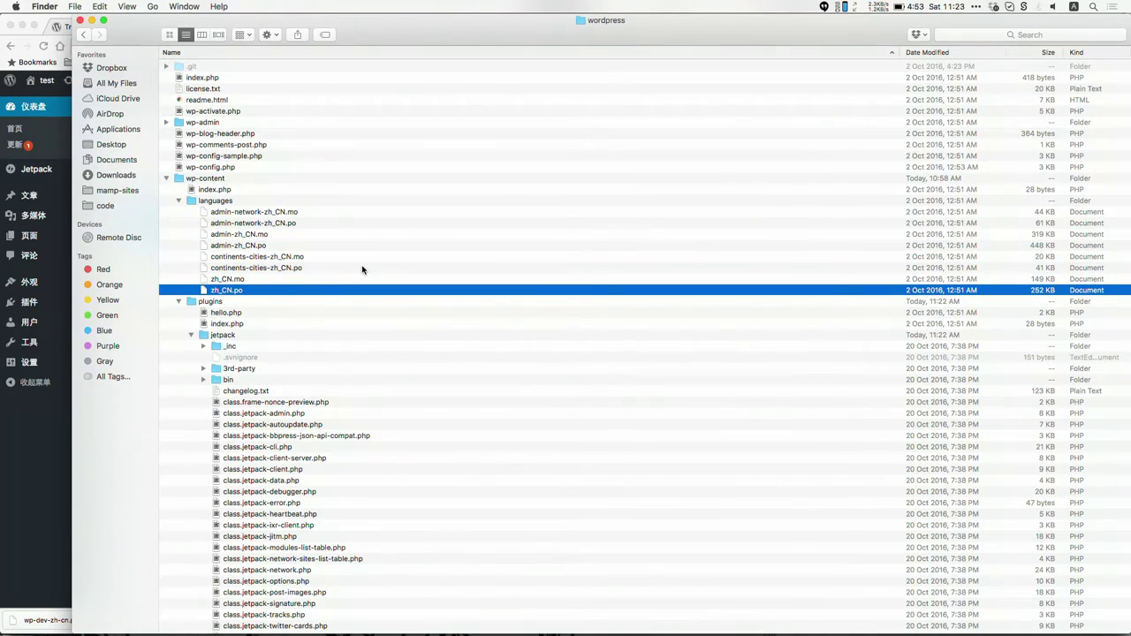
# Compare the jetpack plugin's own languages folder and its .mo files with the files in wp-content/languages.
pyautogui.scroll(-15, 362, 270)
pyautogui.scroll(5, 362, 270)
pyautogui.scroll(-12, 362, 269)
pyautogui.scroll(3, 360, 269)
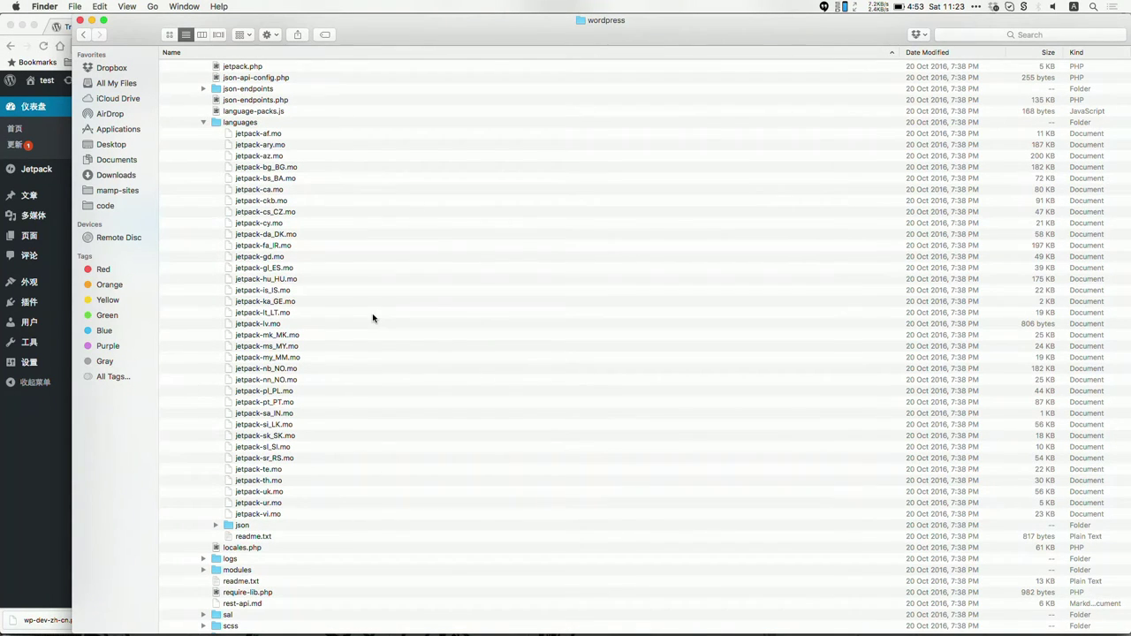
pyautogui.scroll(15, 373, 318)
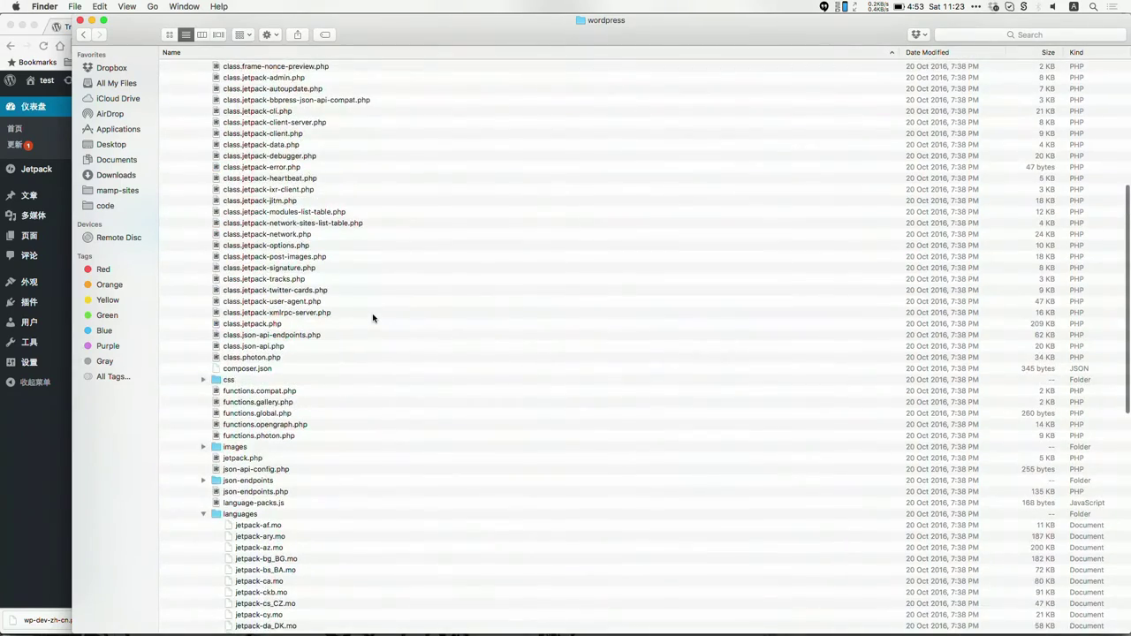
pyautogui.scroll(2, 373, 318)
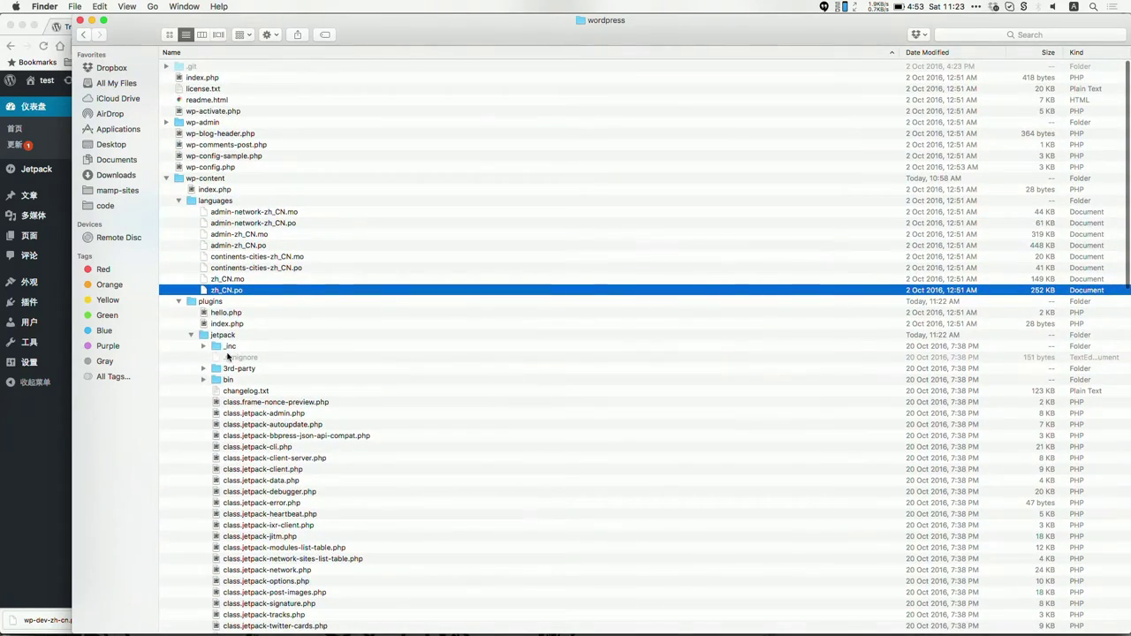
pyautogui.scroll(-15, 381, 468)
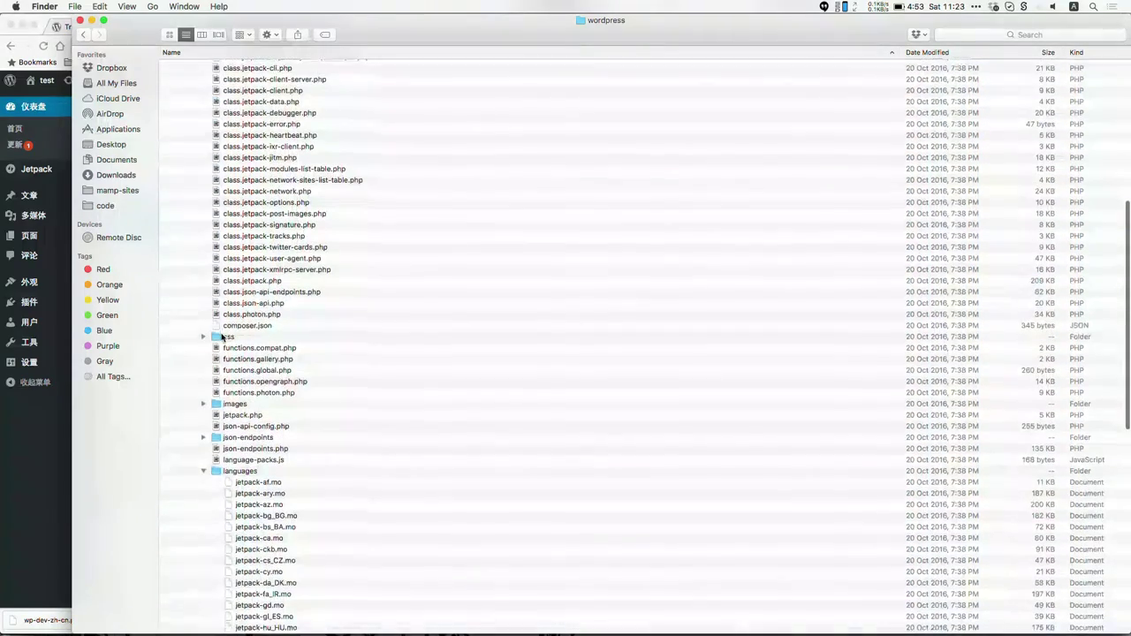
pyautogui.scroll(-5, 382, 468)
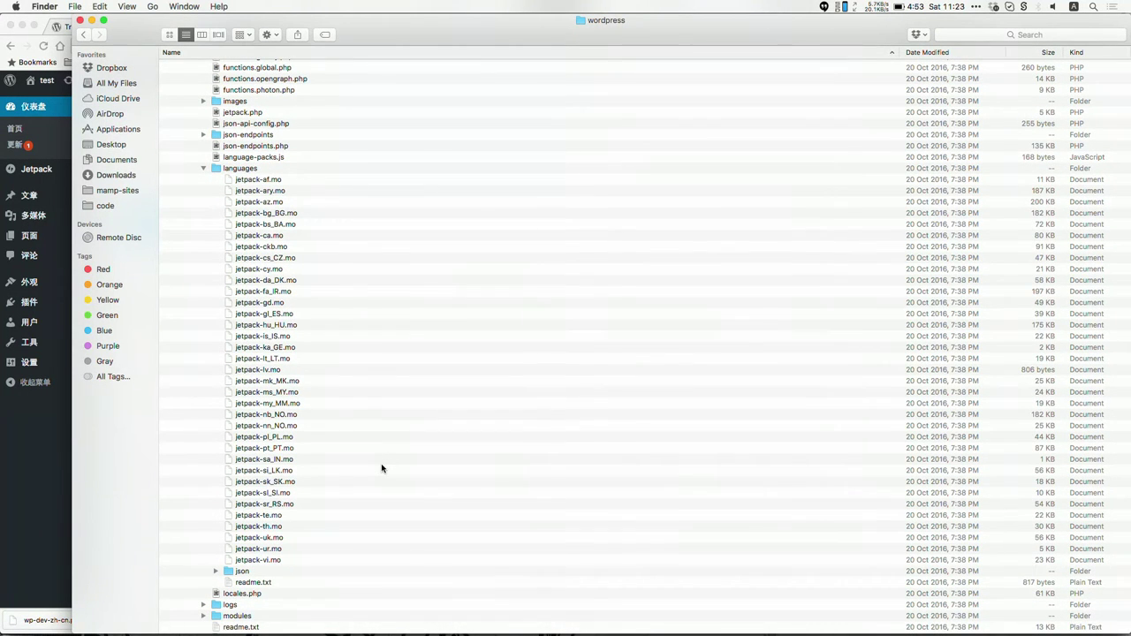
pyautogui.scroll(8, 344, 395)
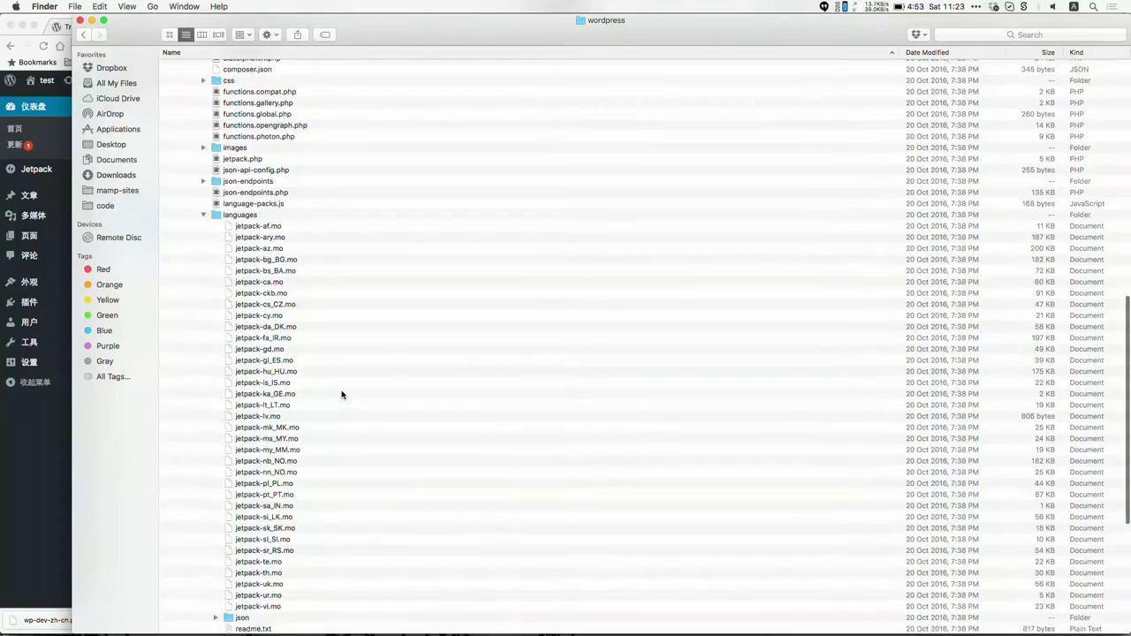
# Look through the Jetpack plugin's languages files and the neighbouring folders such as logs, modules, sal, scss and sync.
pyautogui.scroll(3, 342, 394)
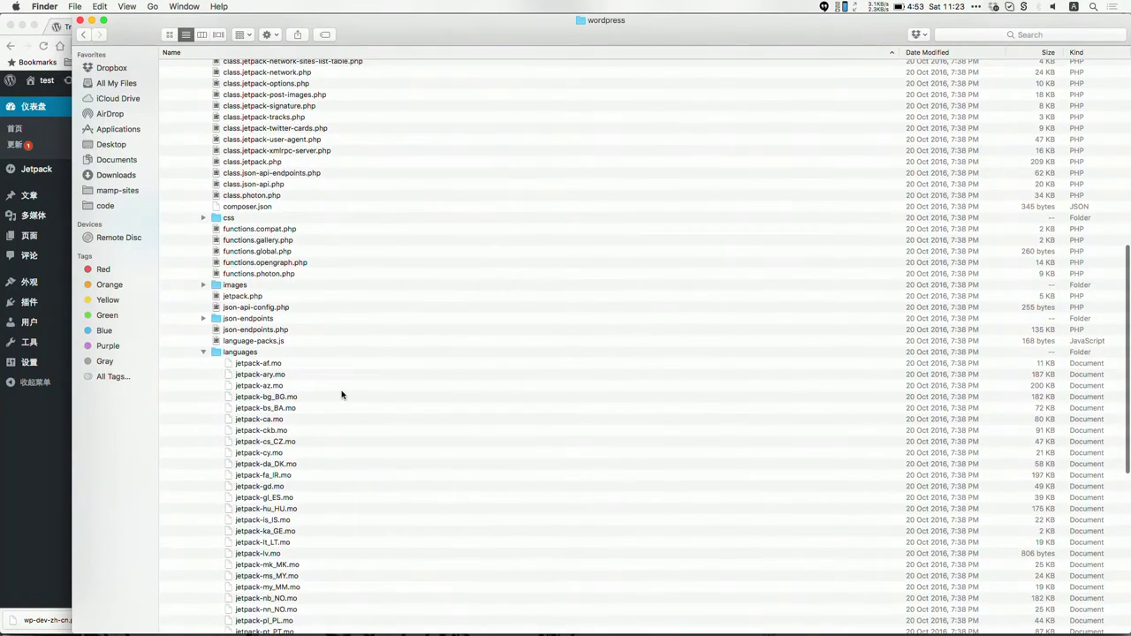
pyautogui.scroll(-13, 342, 394)
pyautogui.scroll(-8, 342, 394)
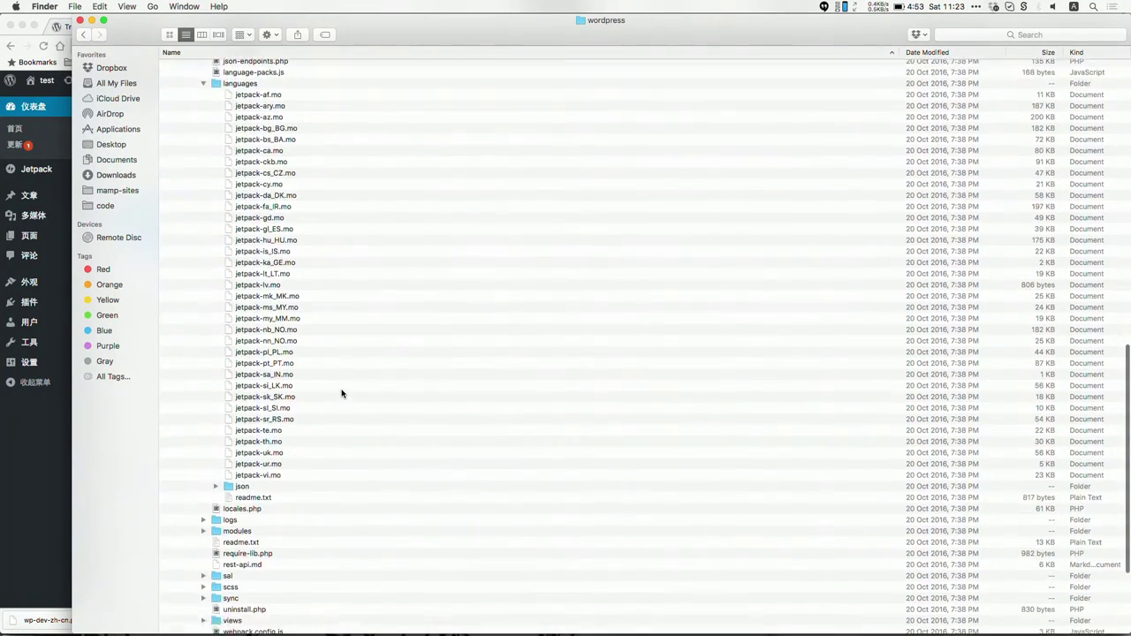
pyautogui.click(275, 463)
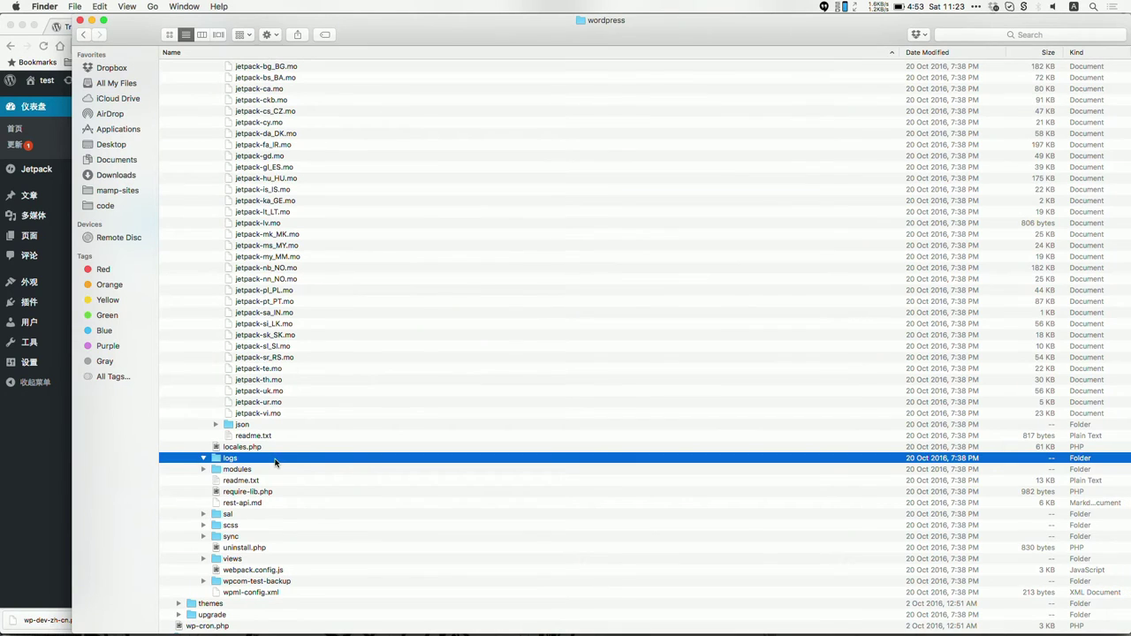
pyautogui.press('Down')
pyautogui.press('Right')
pyautogui.press('Left')
pyautogui.click(264, 446)
pyautogui.press('Right')
pyautogui.press('Left')
pyautogui.press('Down')
pyautogui.press('Right')
pyautogui.press('Left')
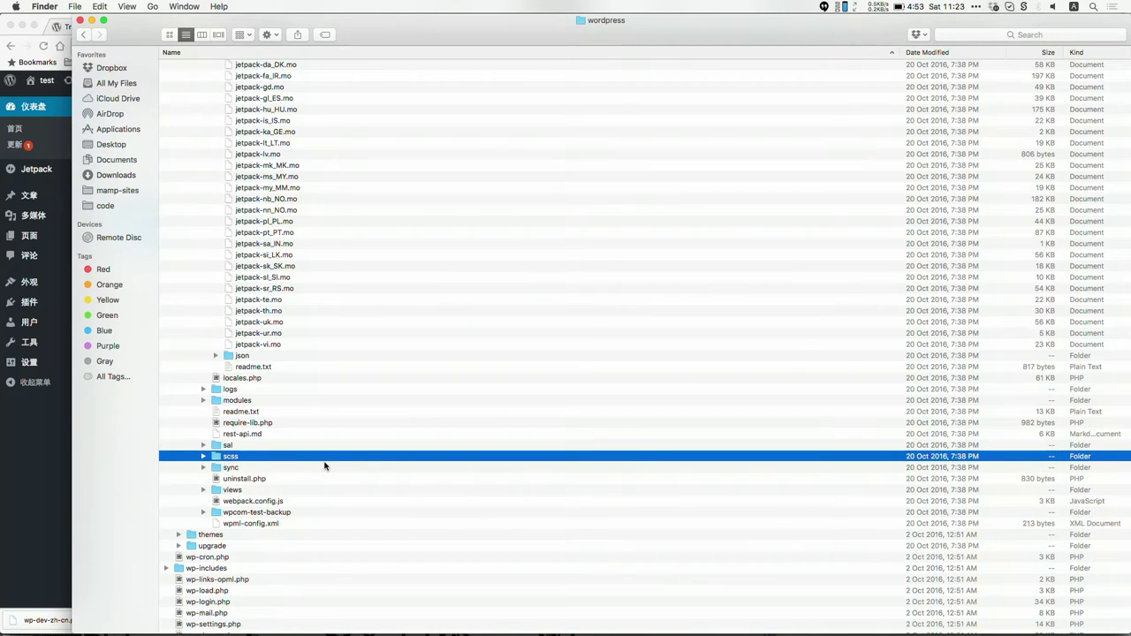
pyautogui.press('Down')
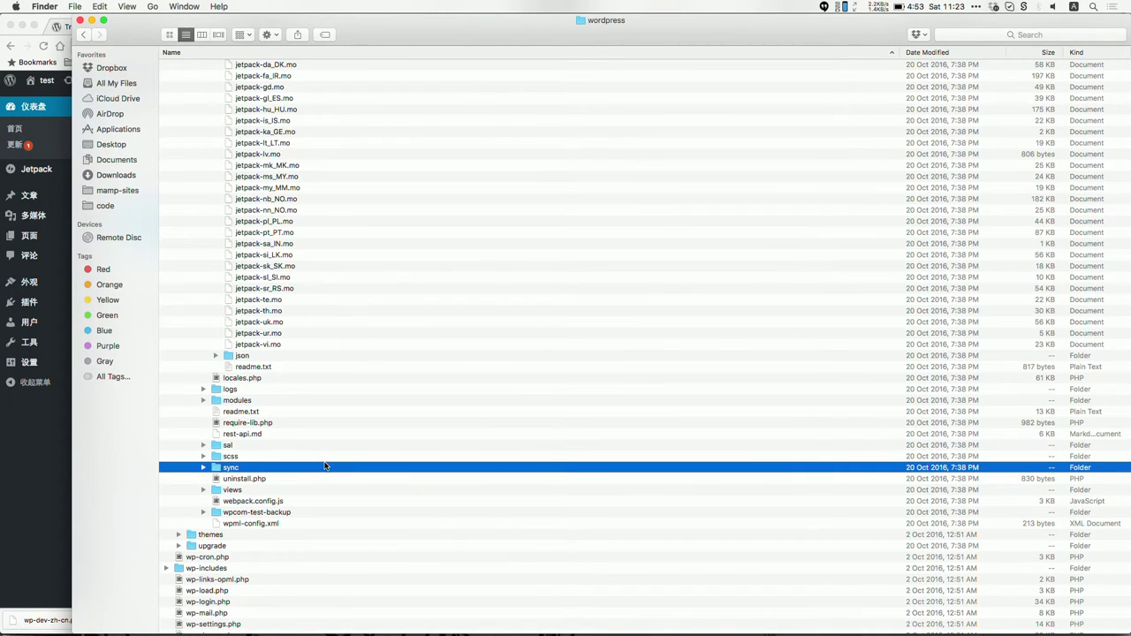
# Switch to Chrome and open the Jetpack page in the WordPress admin.
pyautogui.press('super+Tab')
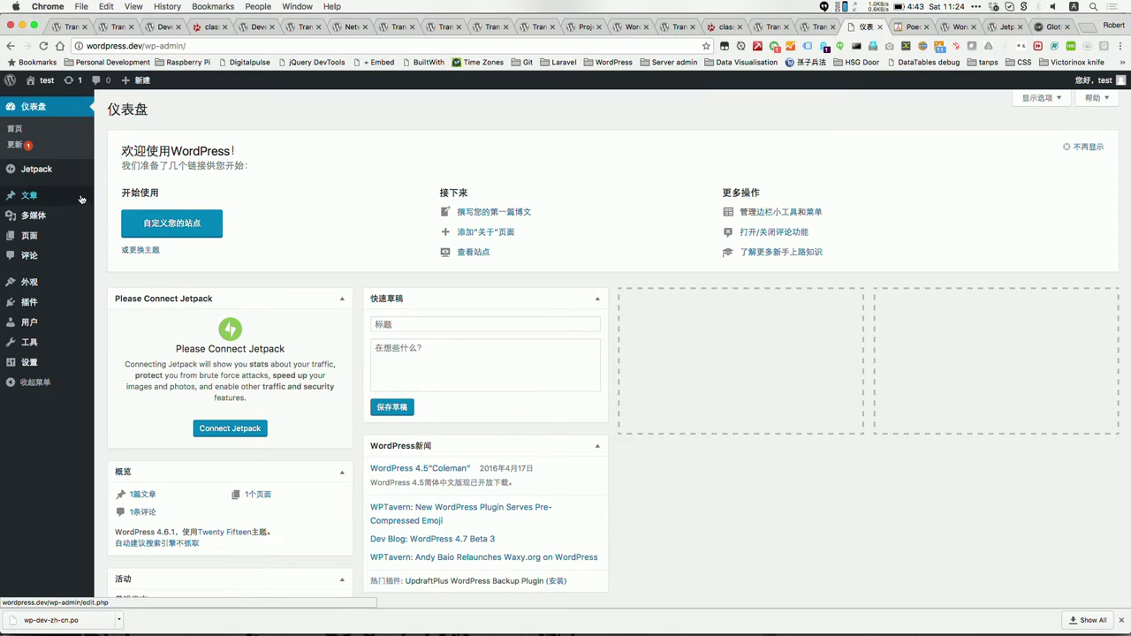
pyautogui.click(53, 169)
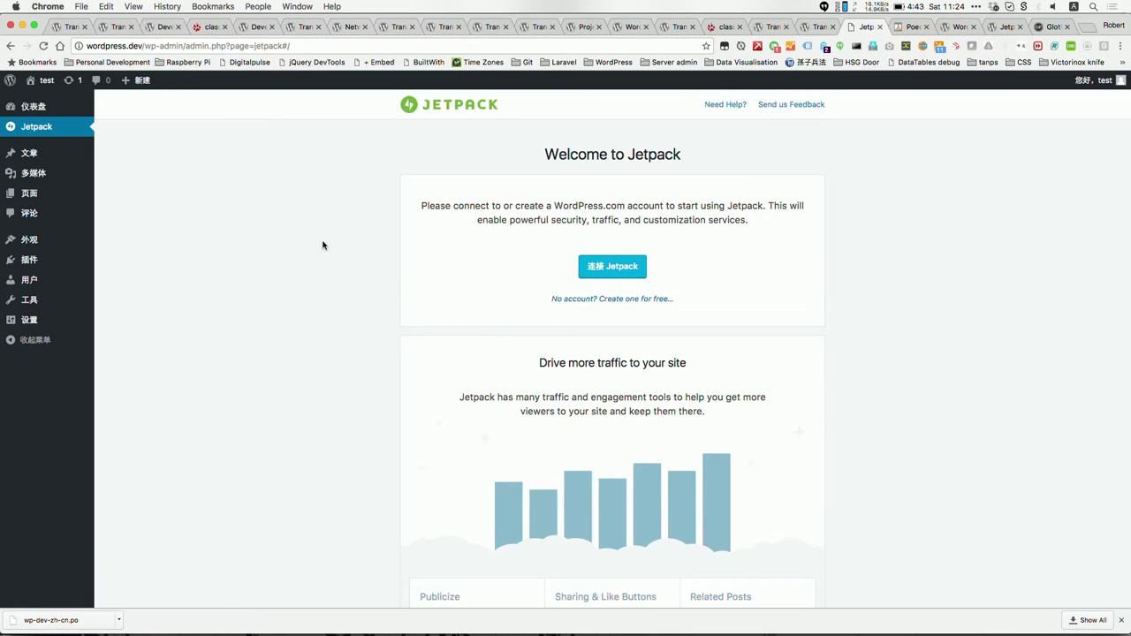
# Find the open Chinese (China) translation project page for Jetpack and examine its sub-project table and translation contributors.
pyautogui.click(815, 26)
pyautogui.click(765, 26)
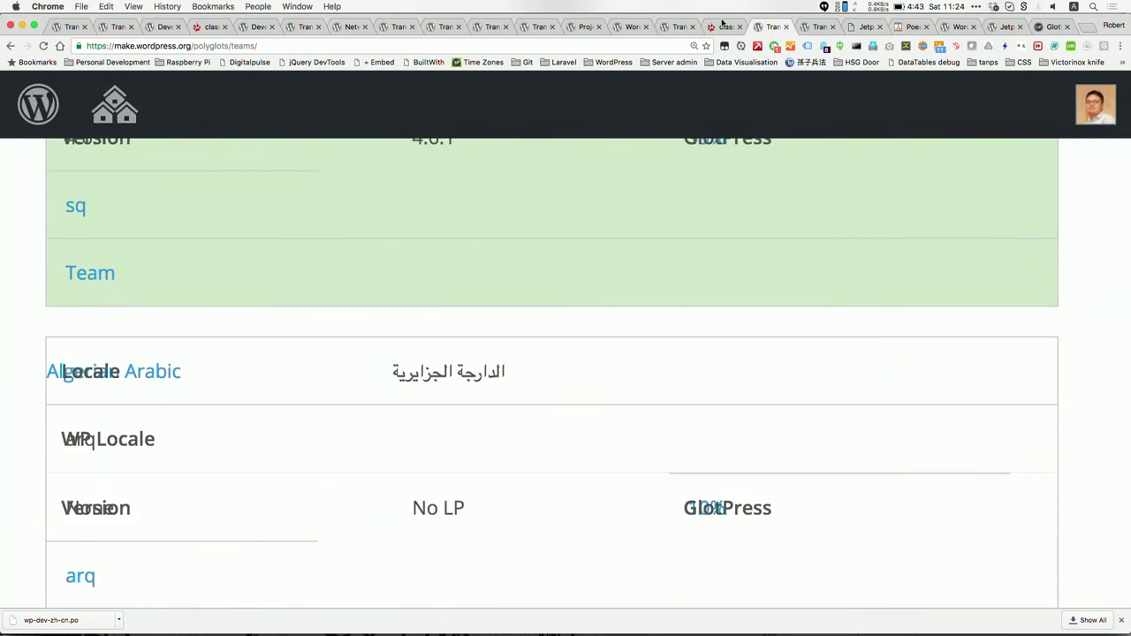
pyautogui.click(723, 27)
pyautogui.click(678, 27)
pyautogui.click(631, 26)
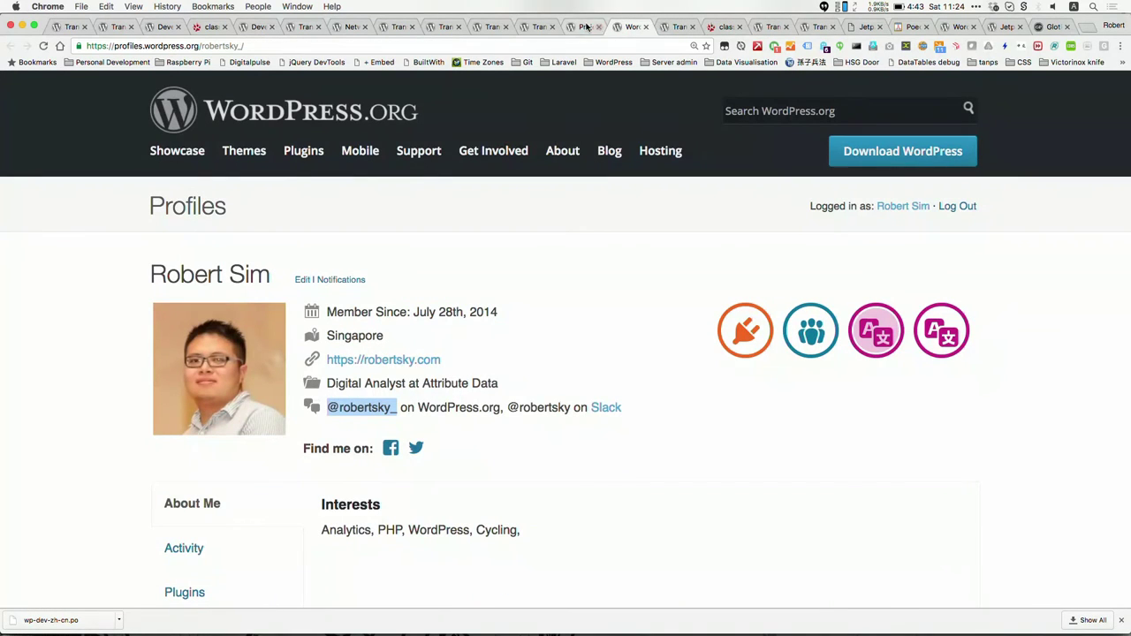
pyautogui.click(585, 26)
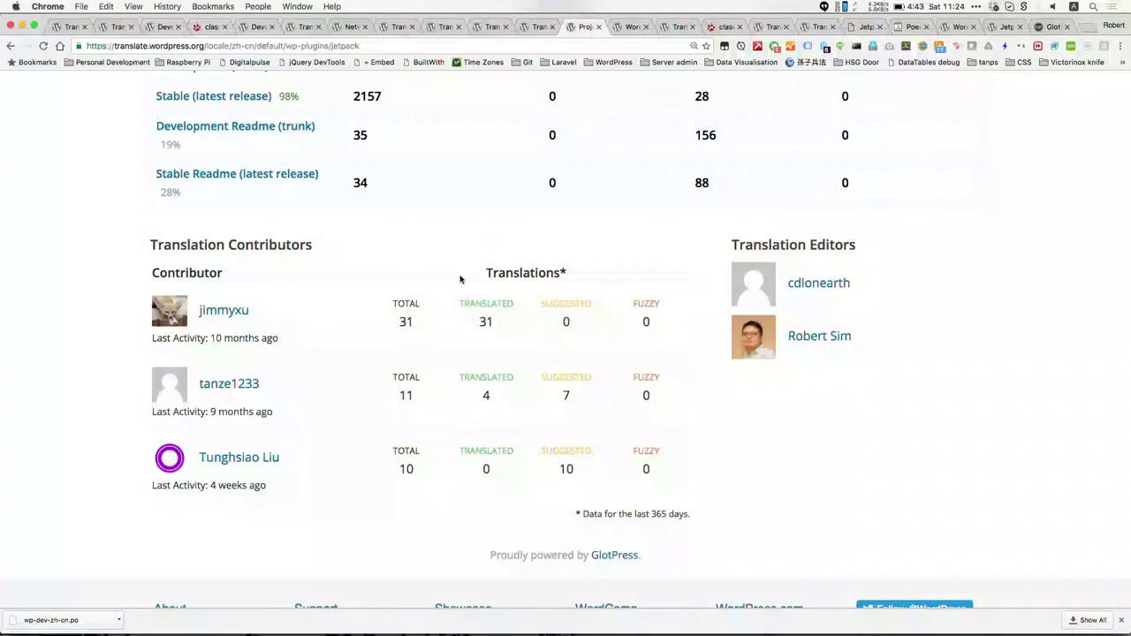
pyautogui.scroll(6, 459, 279)
pyautogui.scroll(-4, 459, 279)
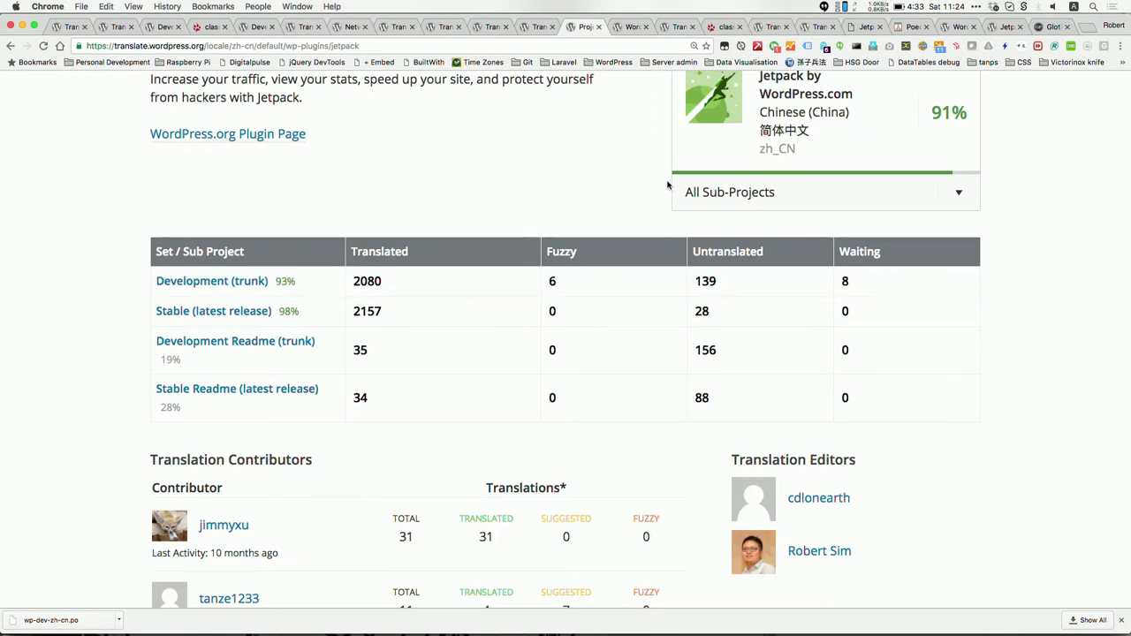
# View the open Jetpack Development (trunk) translations, the WordPress.org profile and the make.wordpress.org chat page.
pyautogui.click(667, 28)
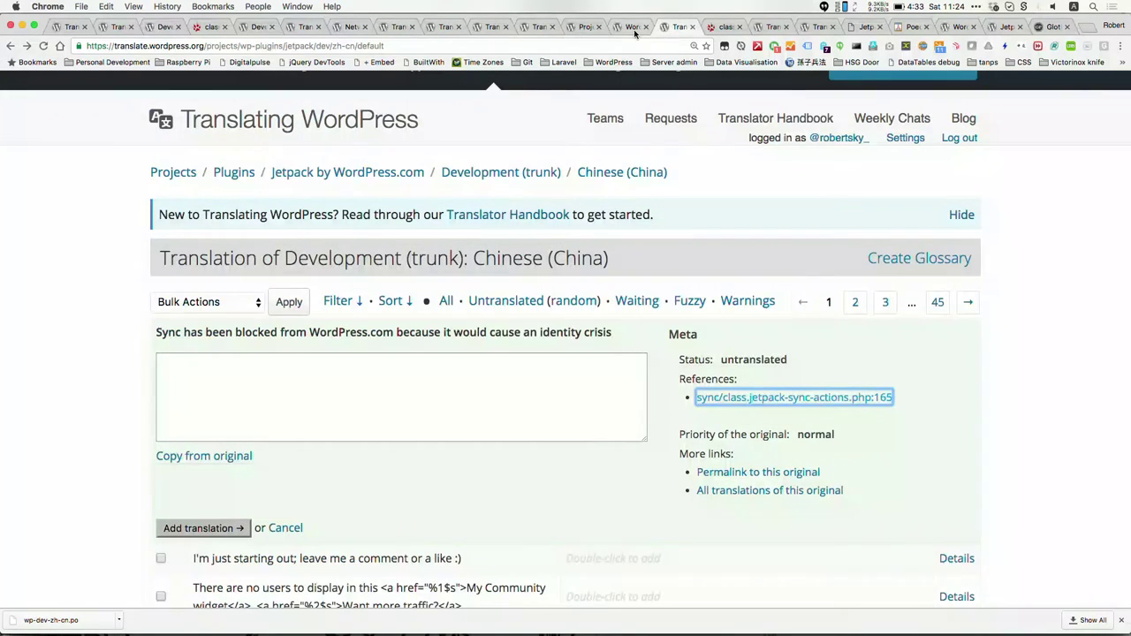
pyautogui.click(632, 32)
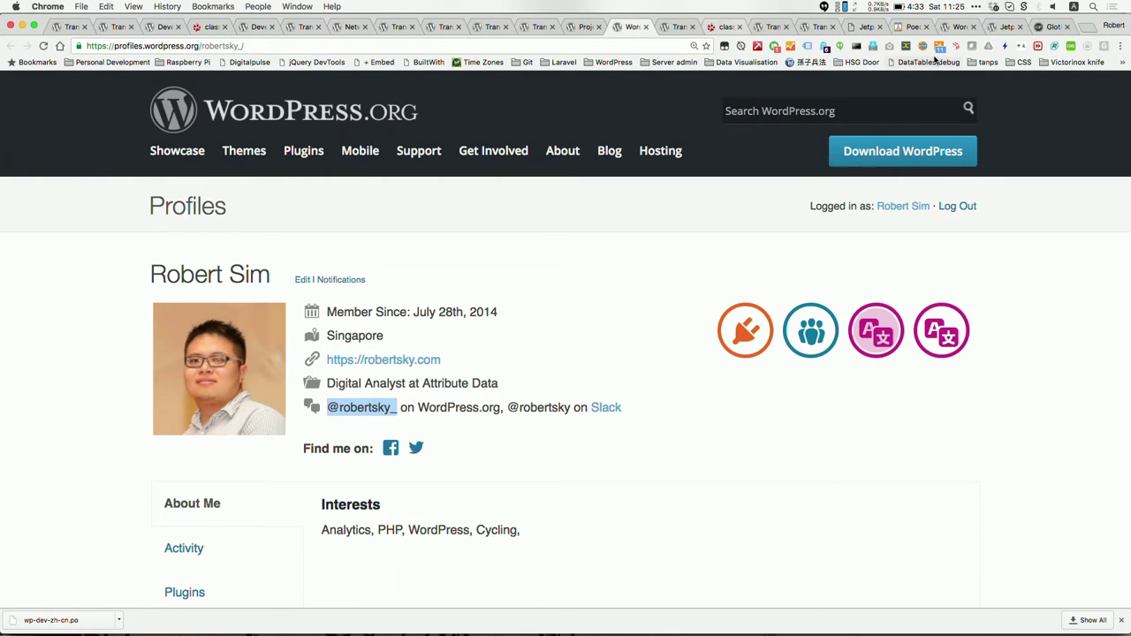
pyautogui.click(954, 34)
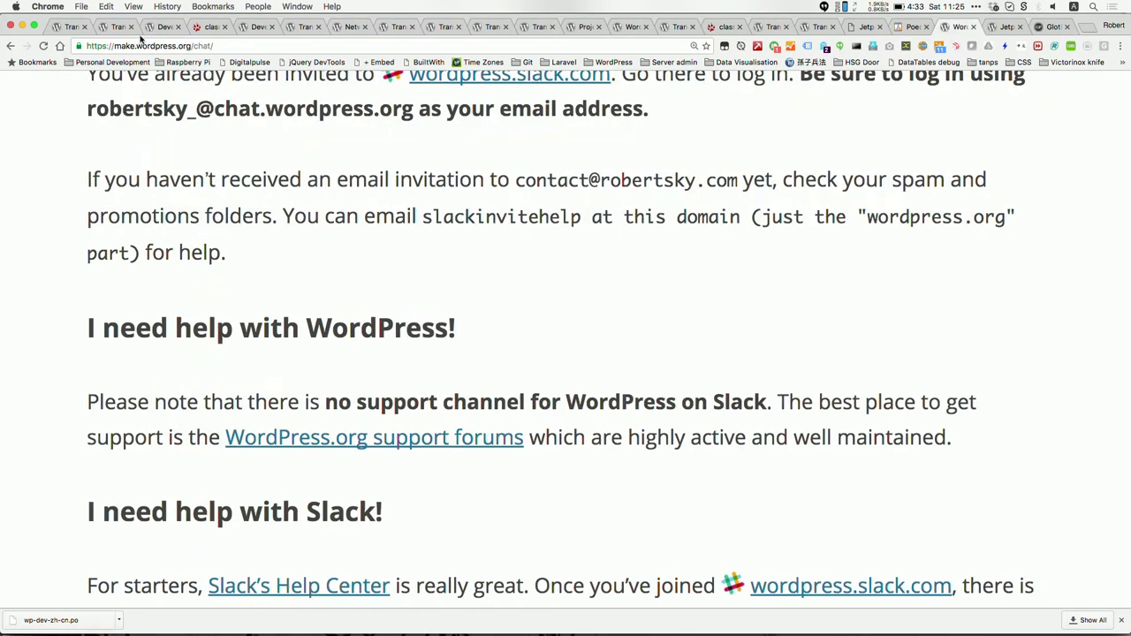
# Search for "chinese" in the locale list of the WordPress Development translation project.
pyautogui.click(164, 26)
pyautogui.scroll(-10, 91, 177)
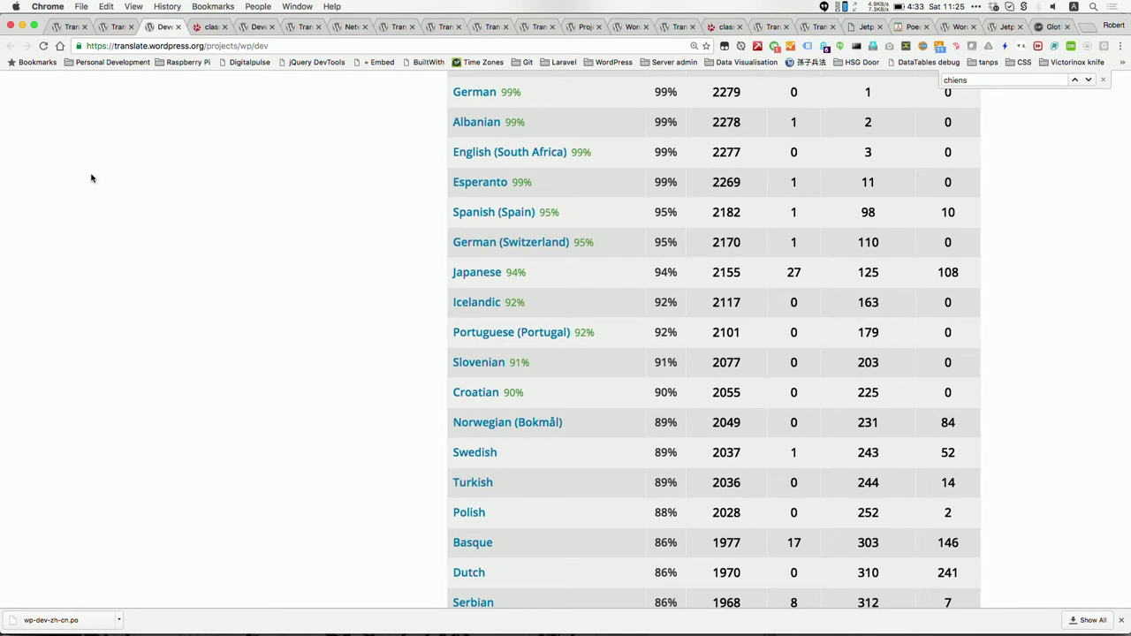
pyautogui.hotkey('ctrl', 'f')
pyautogui.write('chine')
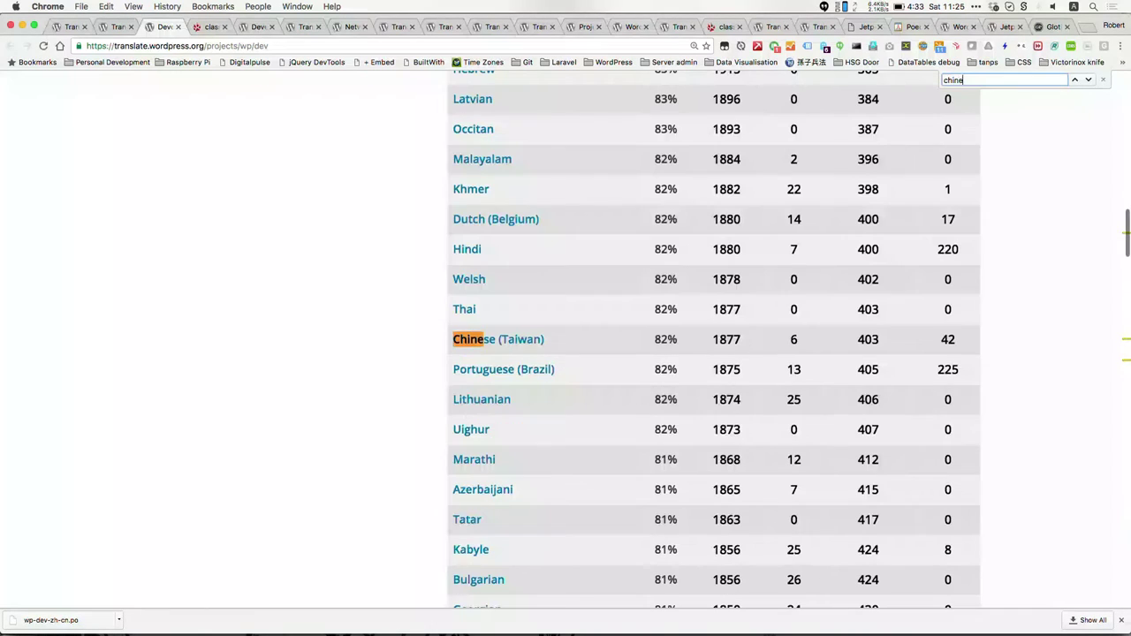
pyautogui.write('se')
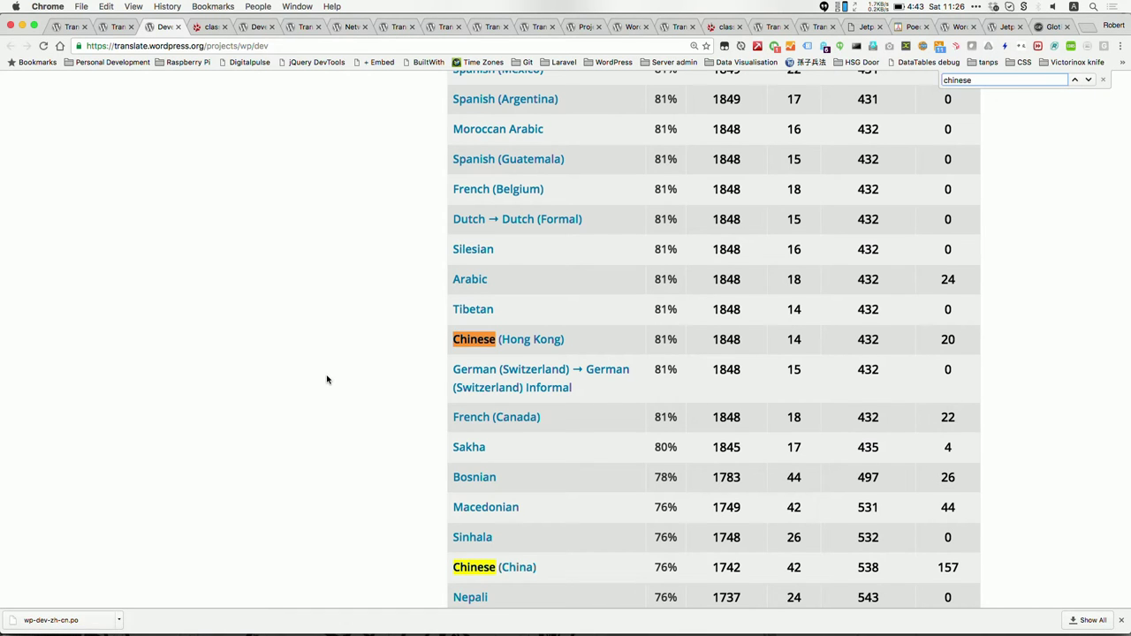
pyautogui.scroll(10, 333, 245)
pyautogui.press('super+Tab')
pyautogui.press('super+shift+Tab')
pyautogui.press('super+Tab')
pyautogui.press('super+shift+Tab')
pyautogui.press('super+Tab')
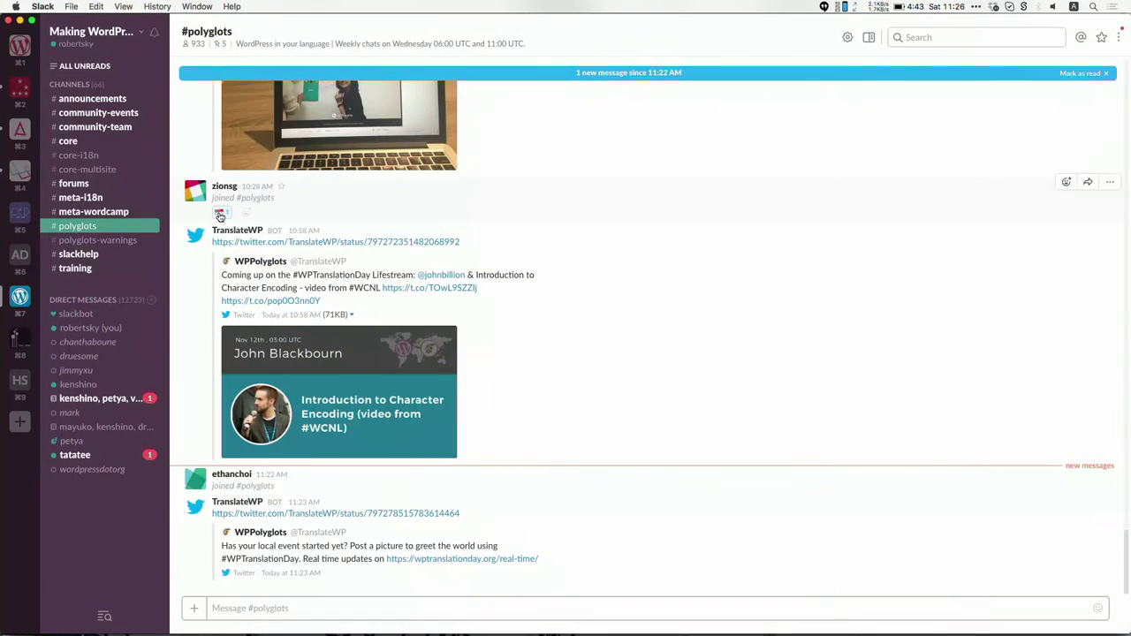
pyautogui.press('super+Tab')
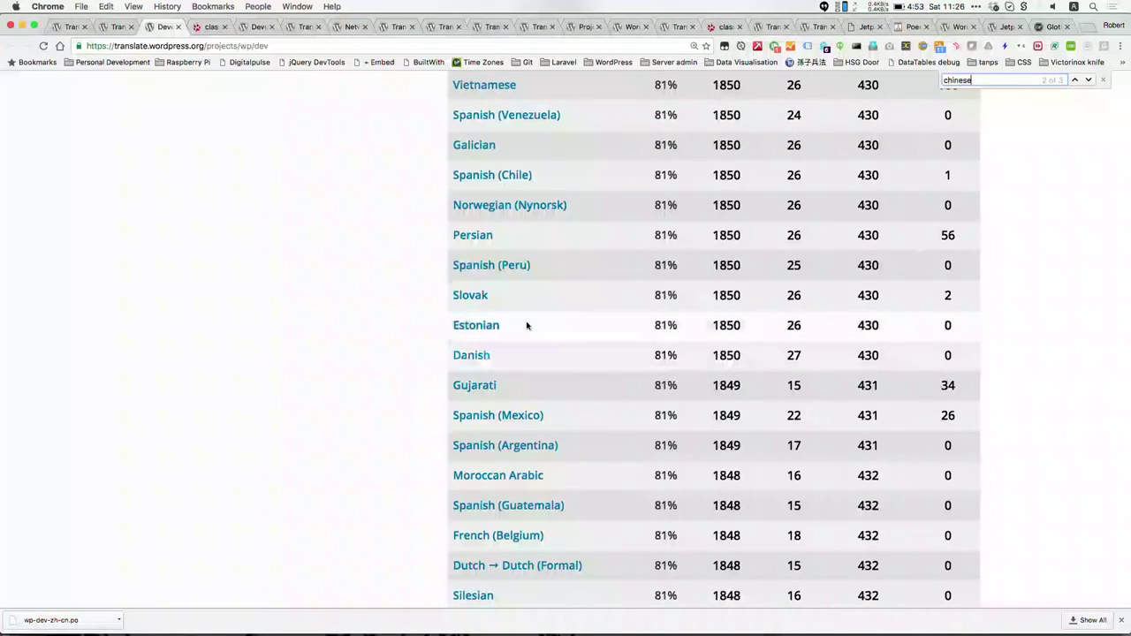
# Switch to Slack and read the unread direct messages, then return to the polyglots channel.
pyautogui.press('super+Tab')
pyautogui.click(79, 455)
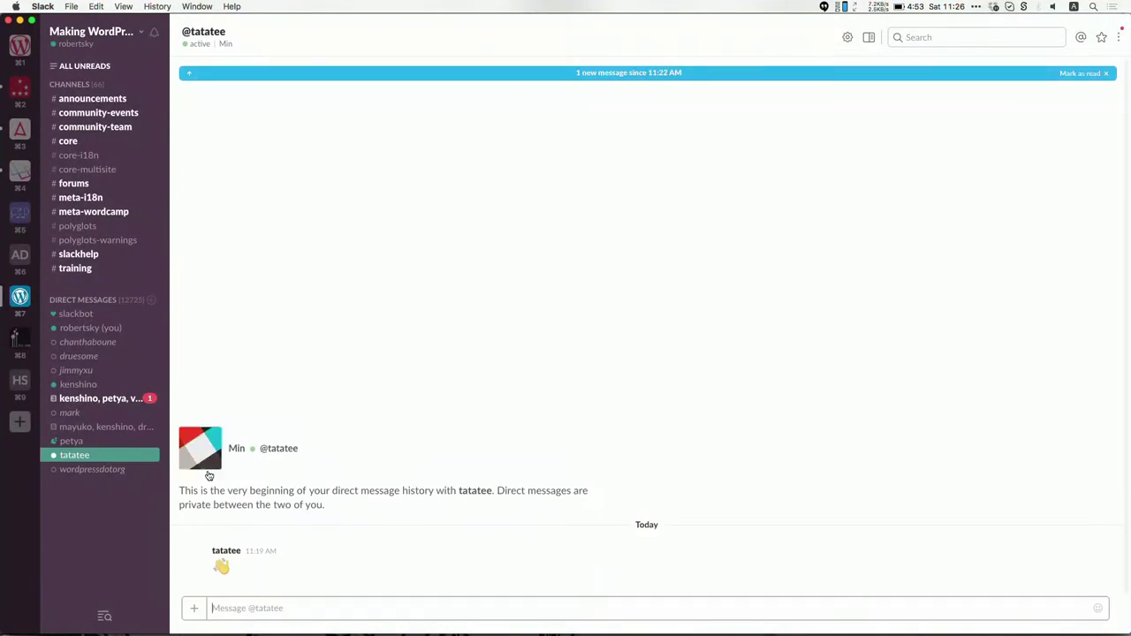
pyautogui.hotkey('alt', 'shift', 'Up')
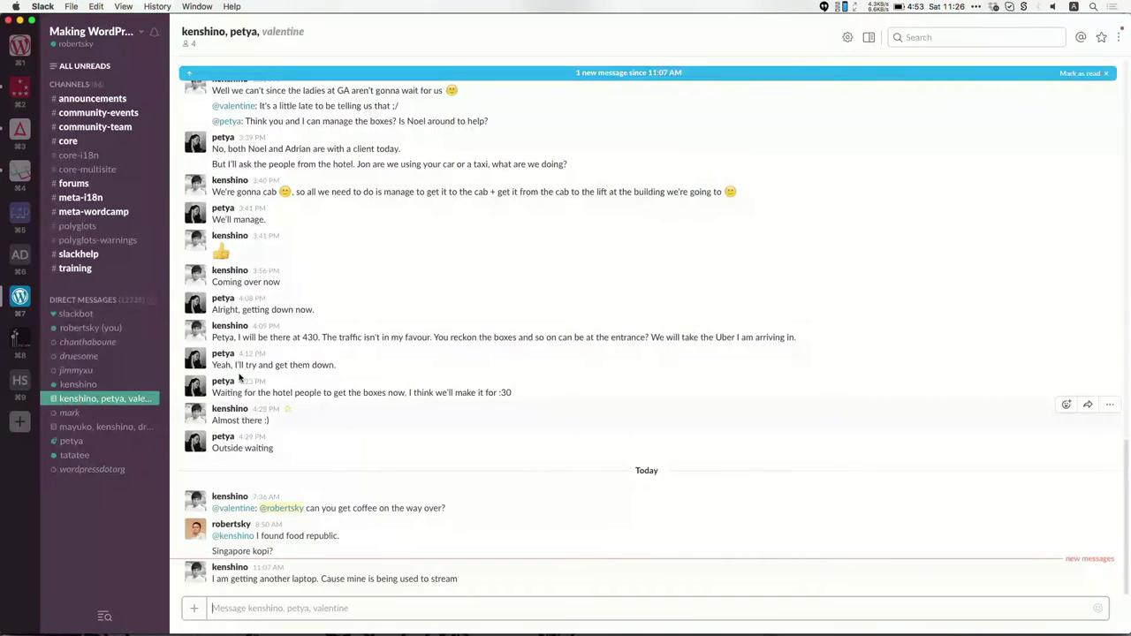
pyautogui.click(97, 240)
pyautogui.hotkey('alt', 'Up')
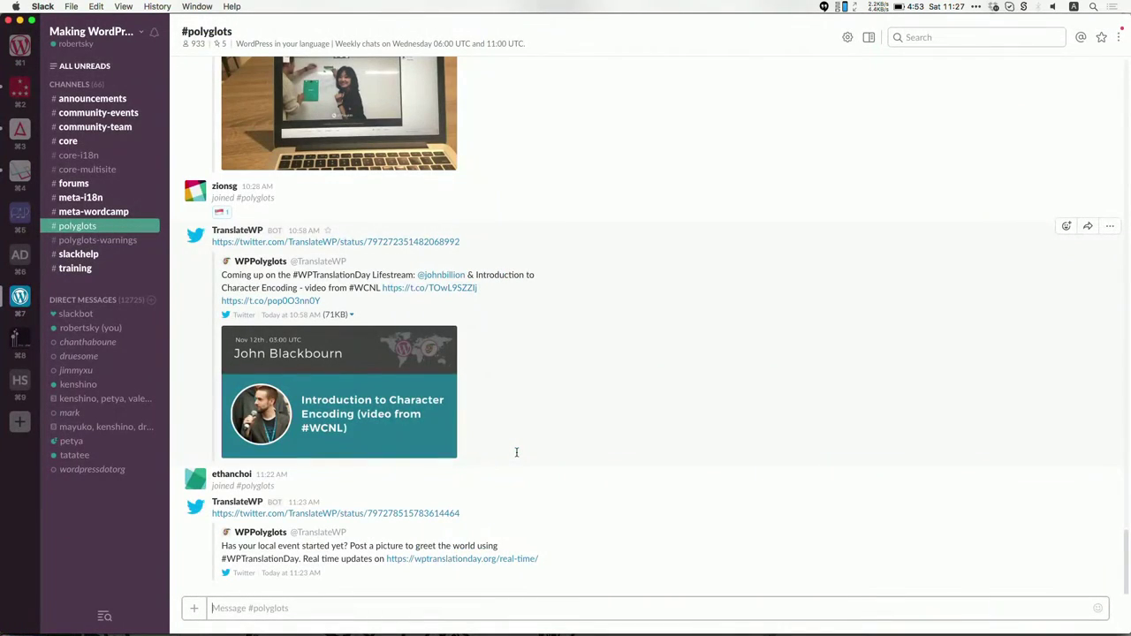
# Switch back to Chrome, review the WordPress Development project's sub-projects, and find "chinese" in its locale list again.
pyautogui.press('super+Tab')
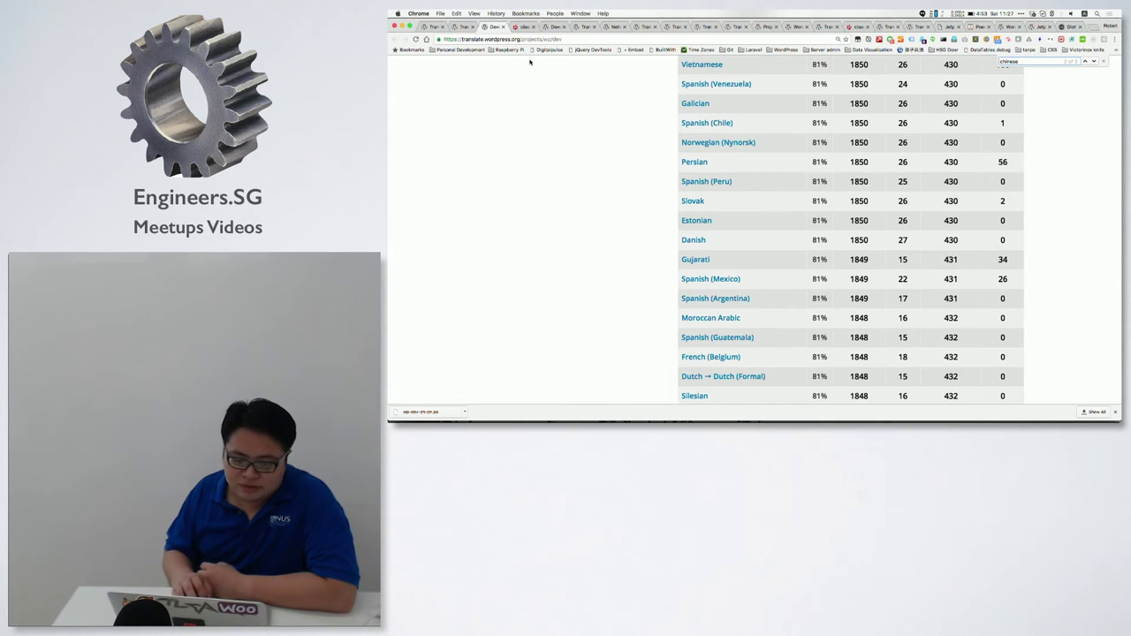
pyautogui.scroll(1, 564, 122)
pyautogui.scroll(15, 565, 122)
pyautogui.scroll(-2, 634, 252)
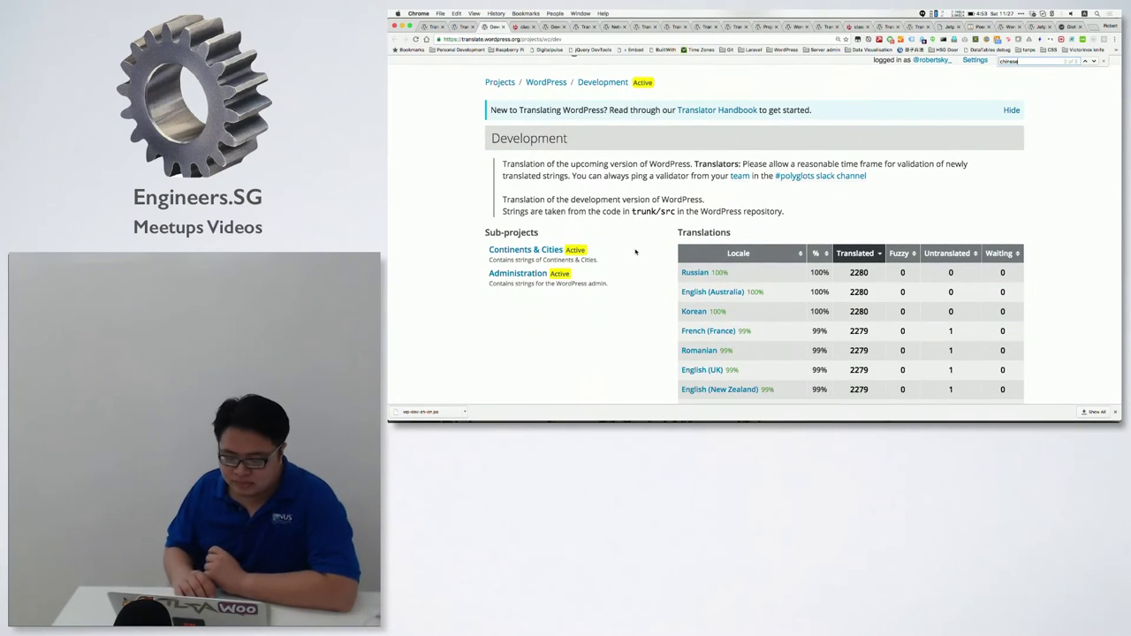
pyautogui.scroll(-5, 634, 251)
pyautogui.press('Return')
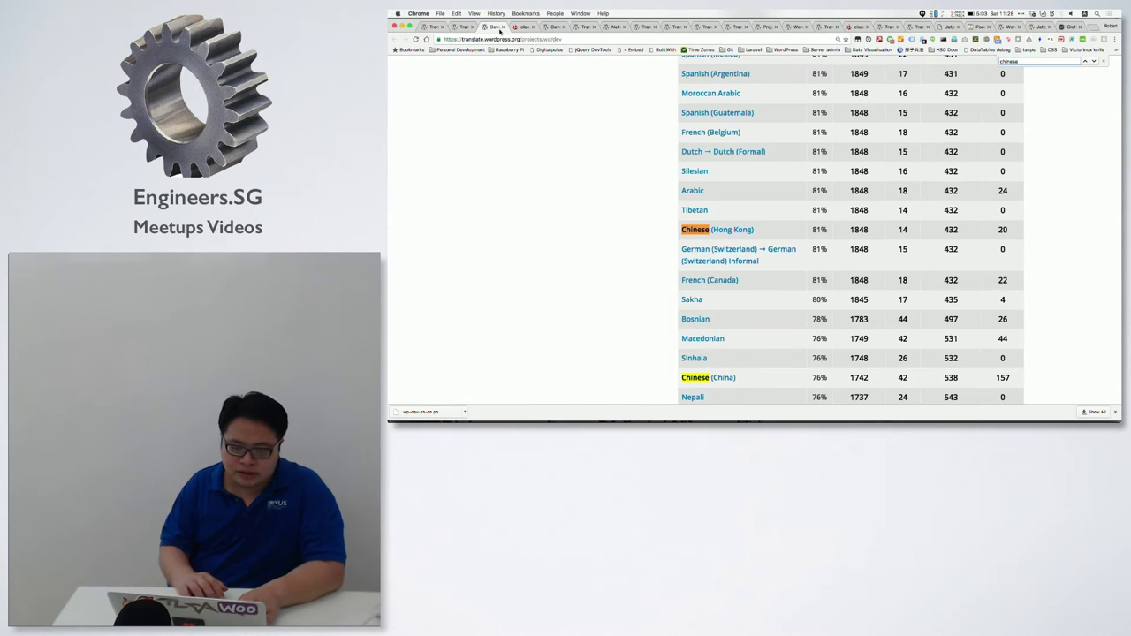
# Close all browser tabs after the WordPress Development project tab.
pyautogui.rightClick(495, 33)
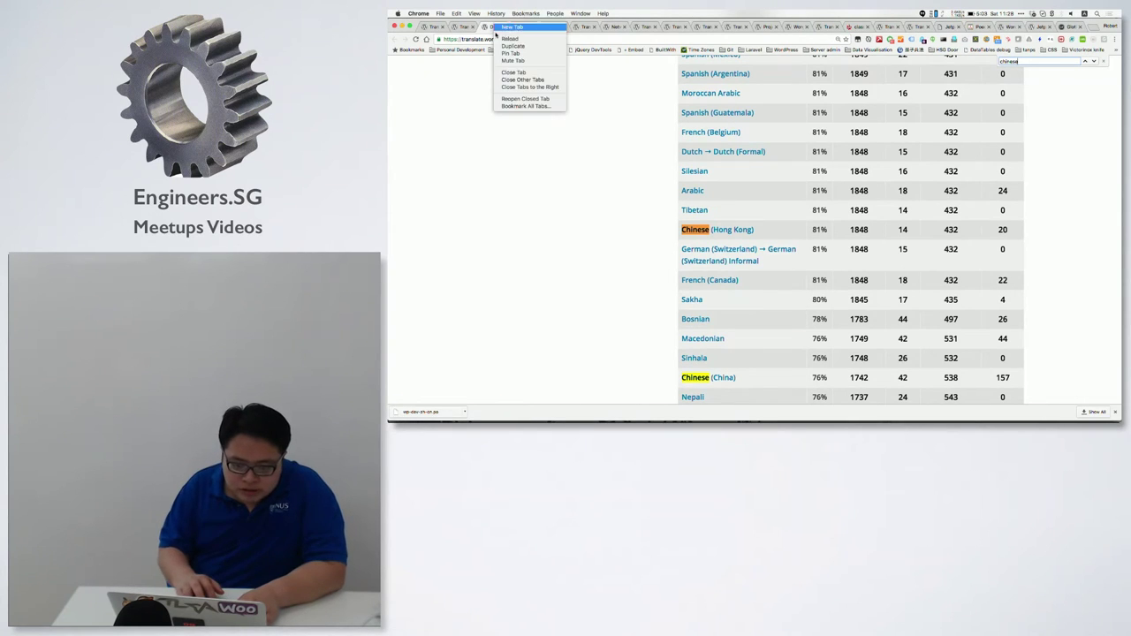
pyautogui.click(530, 88)
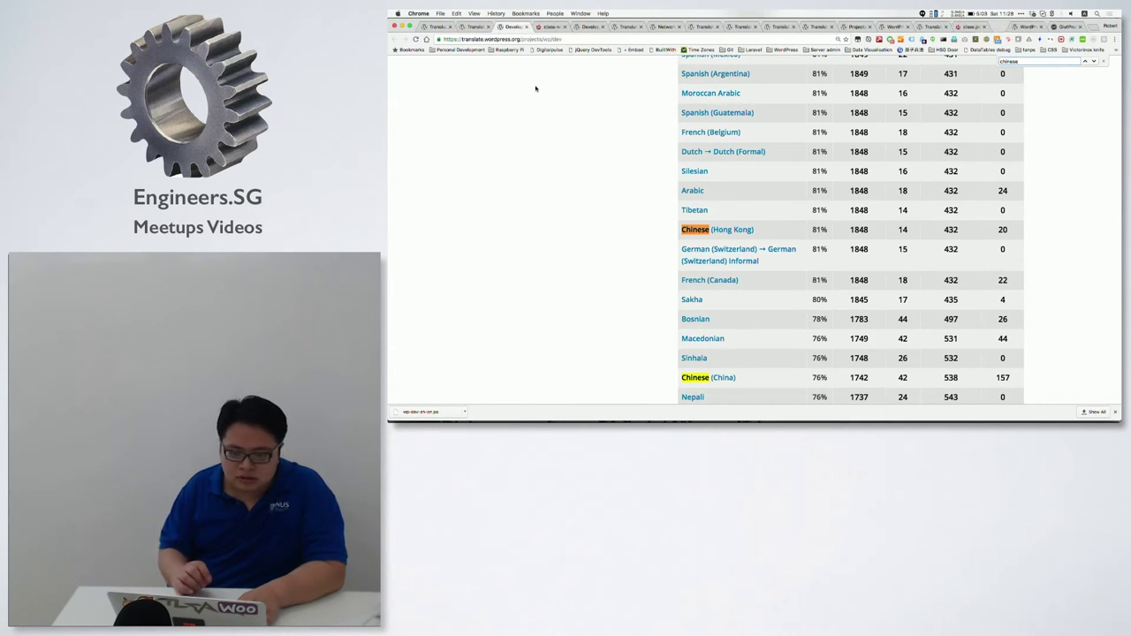
# Open the parent WordPress translation project and look through its version sub-projects.
pyautogui.scroll(15, 614, 197)
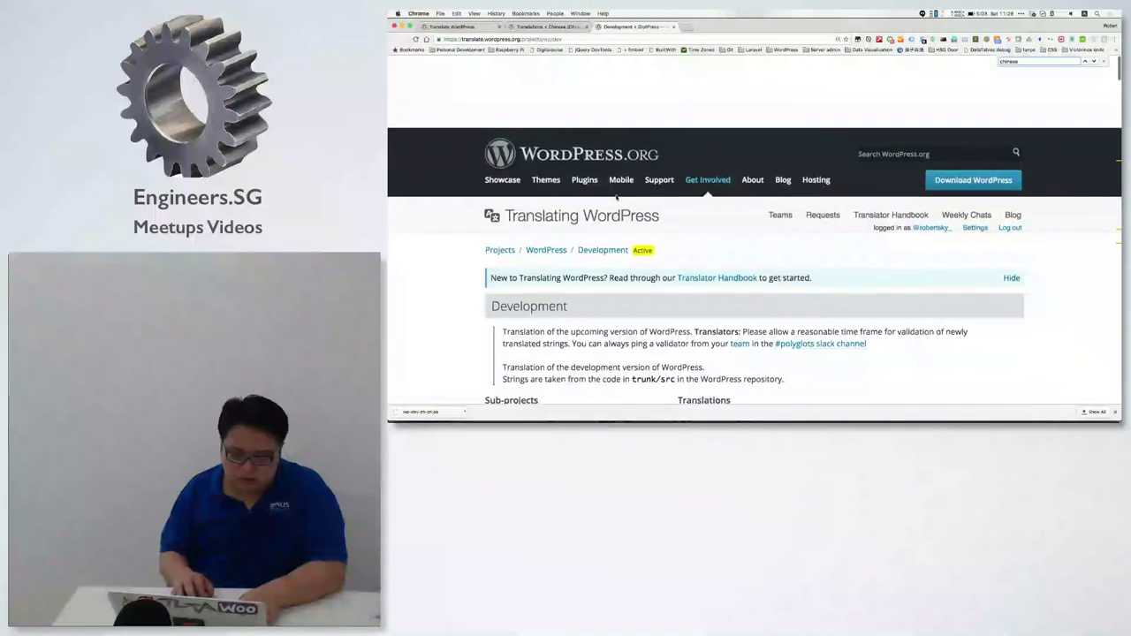
pyautogui.scroll(-3, 549, 246)
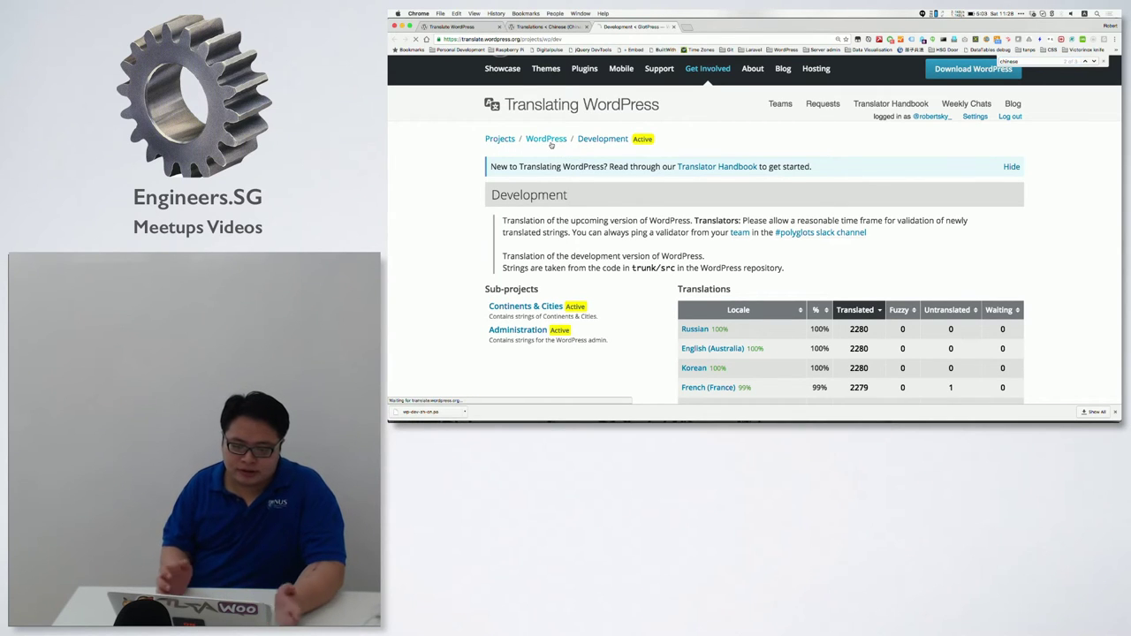
pyautogui.click(552, 144)
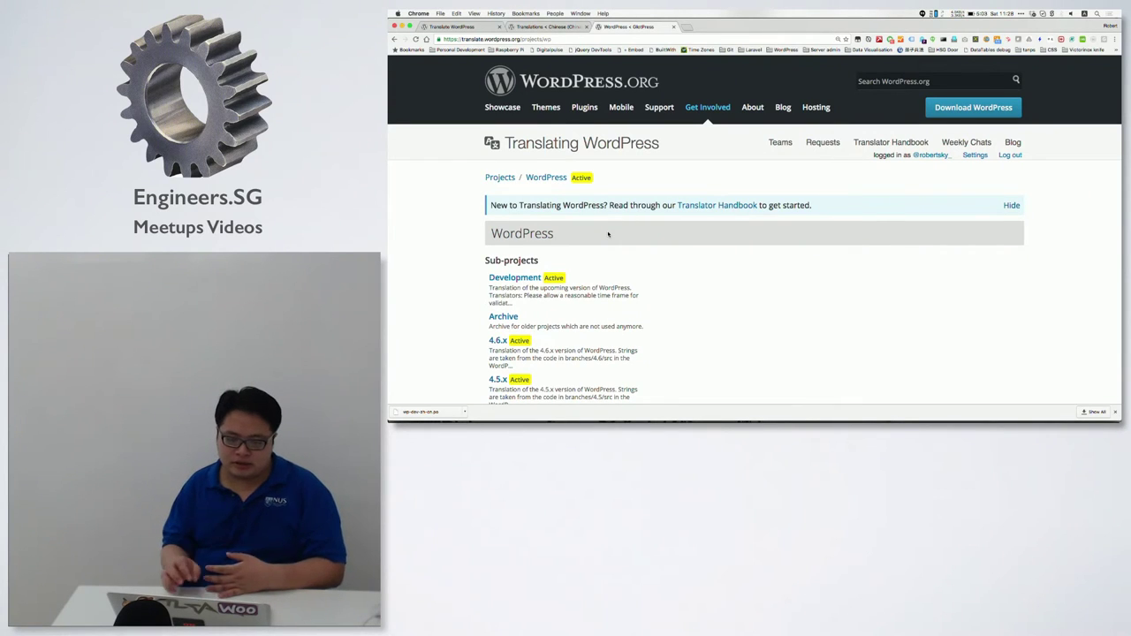
pyautogui.scroll(-5, 541, 256)
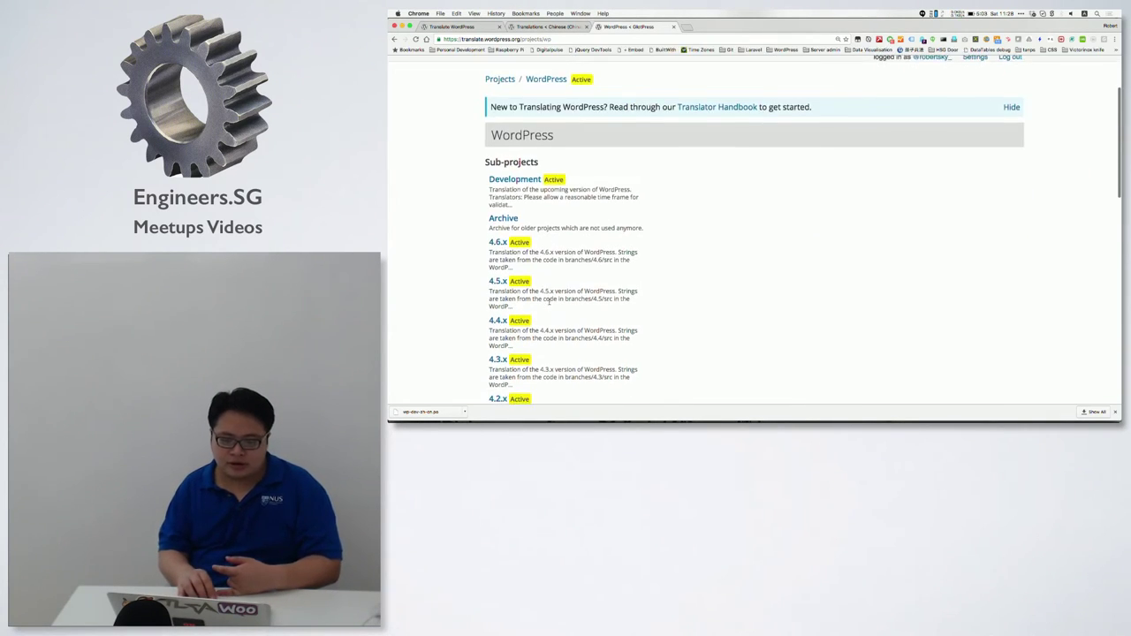
pyautogui.scroll(5, 548, 303)
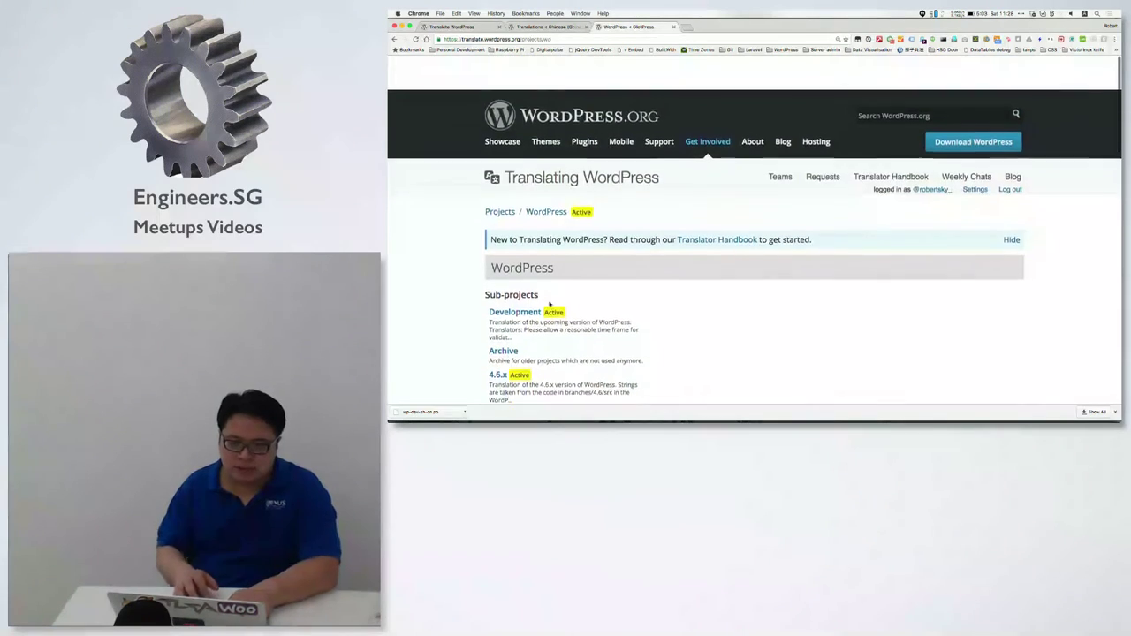
# Open a new browser tab and check the Chinese (China) translations page before returning to the WordPress project page.
pyautogui.press('super+t')
pyautogui.write('ww')
pyautogui.press('Escape')
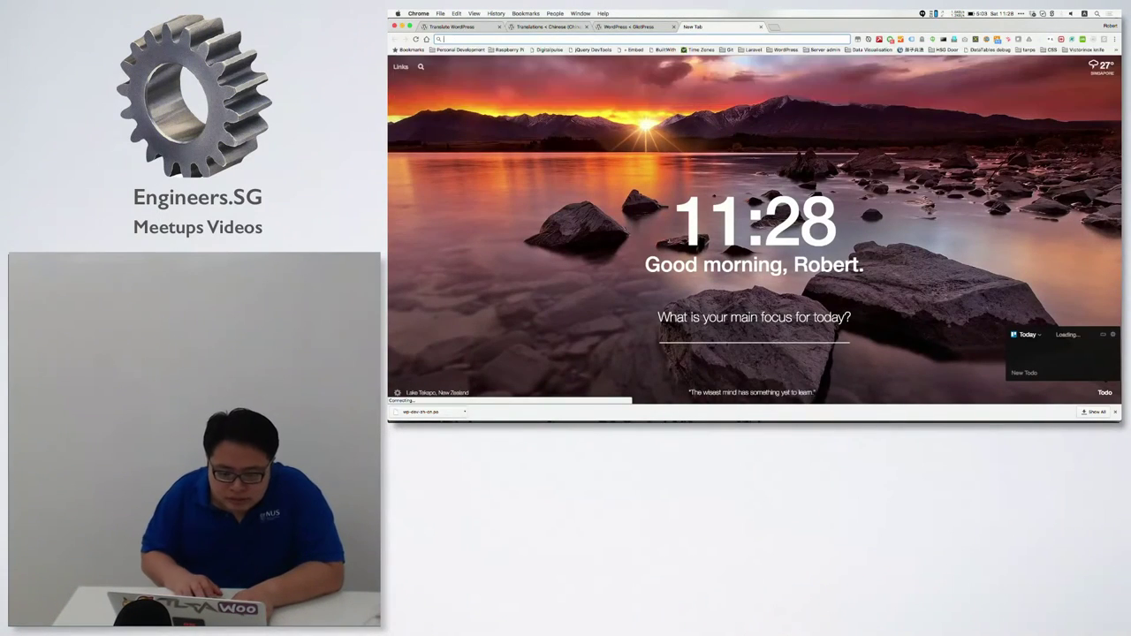
pyautogui.click(548, 26)
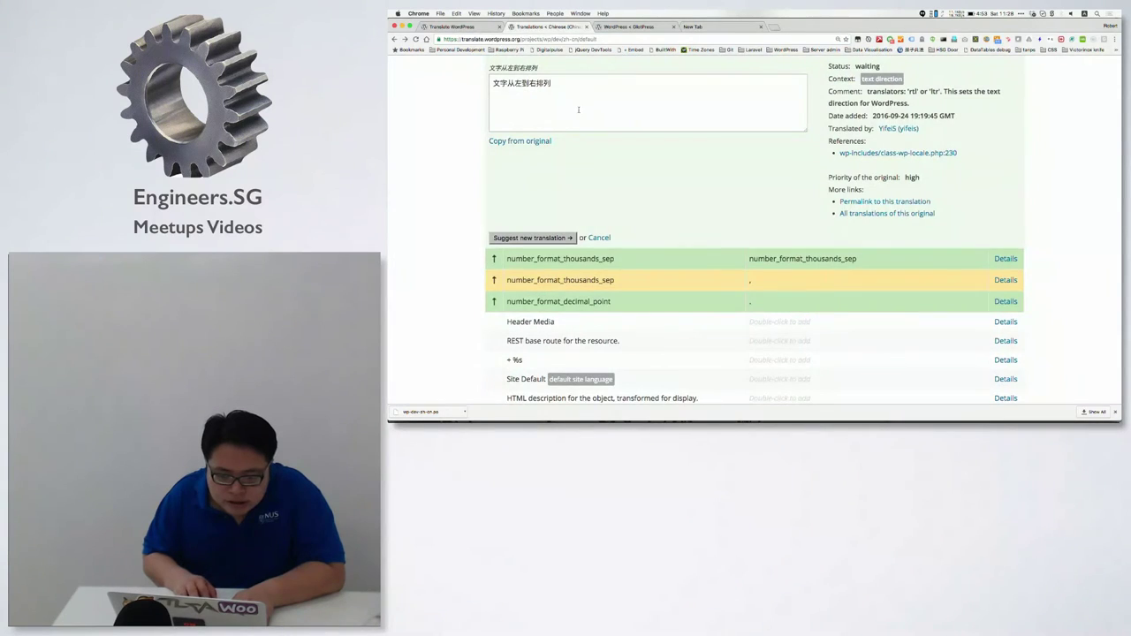
pyautogui.click(629, 26)
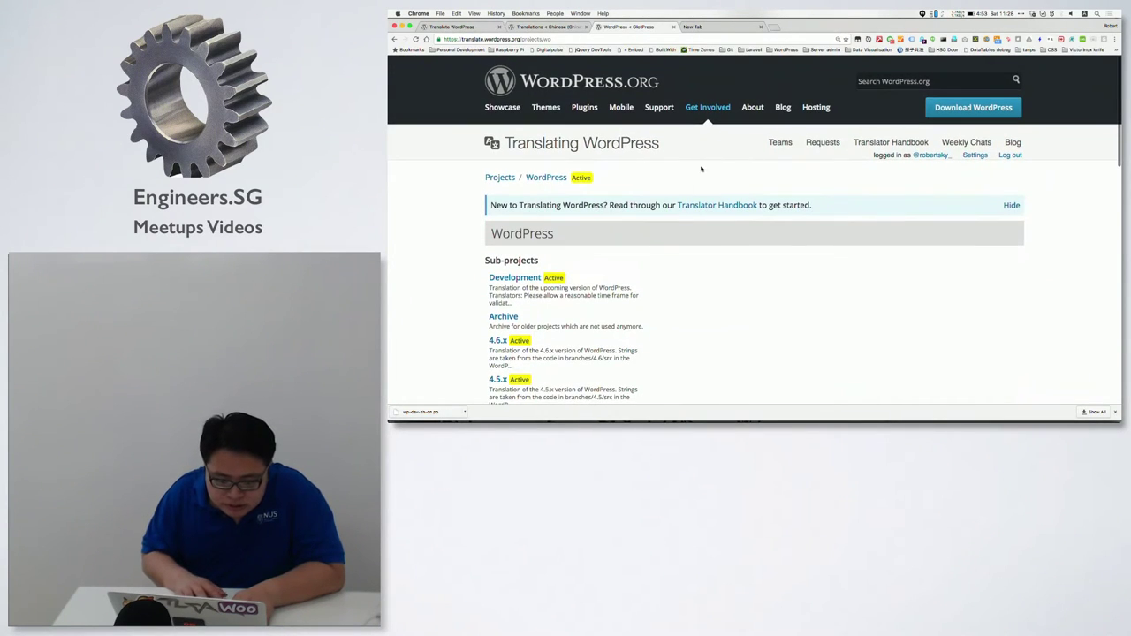
# Reopen the closed Projects tab, look over the project list and return to the translation site's locale overview.
pyautogui.press('super+shift+t')
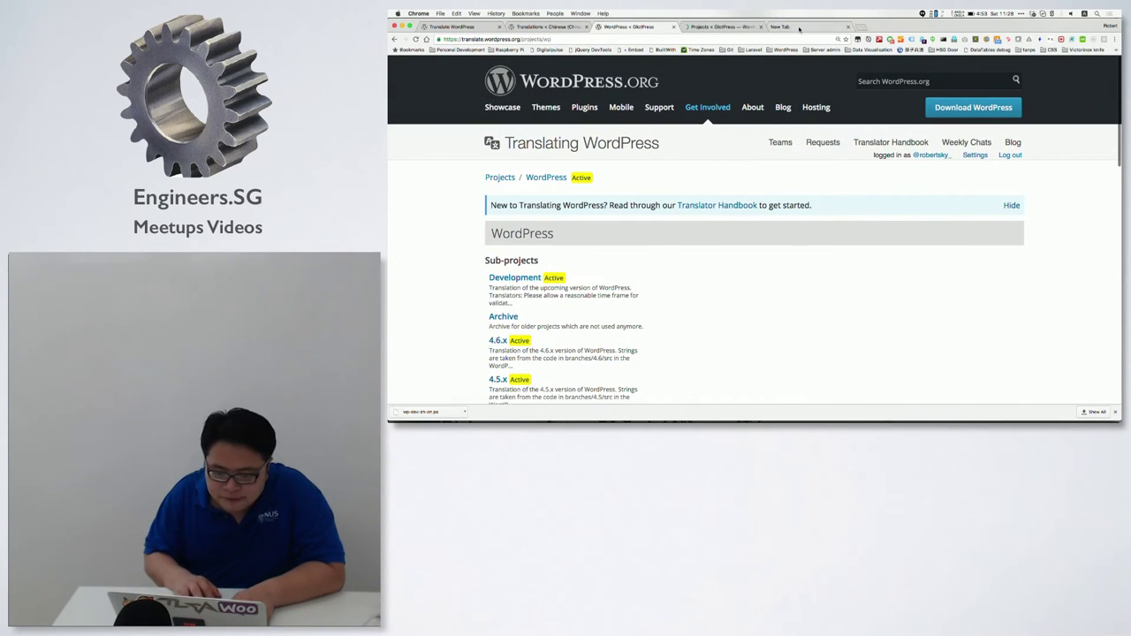
pyautogui.click(720, 27)
pyautogui.scroll(-2, 489, 263)
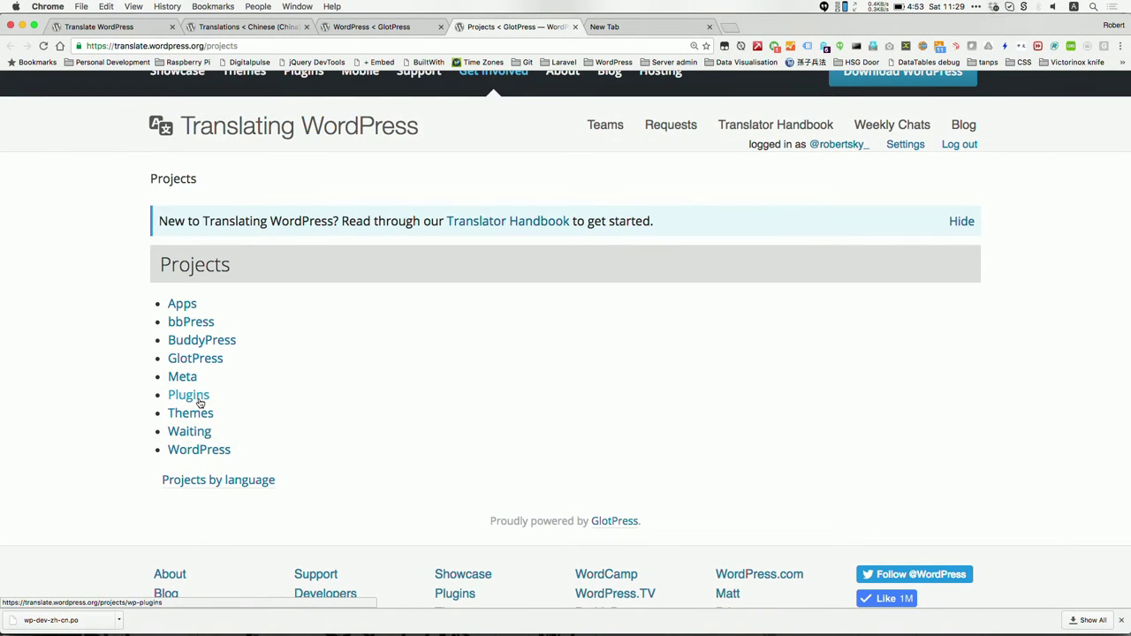
pyautogui.press('super+bracketleft')
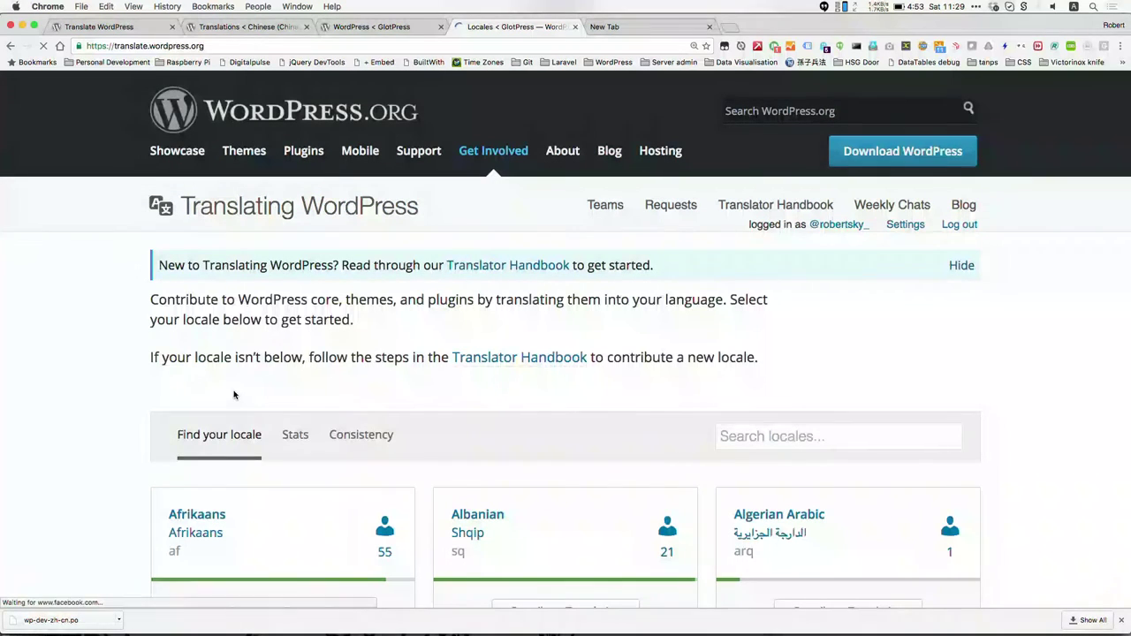
pyautogui.scroll(-4, 205, 387)
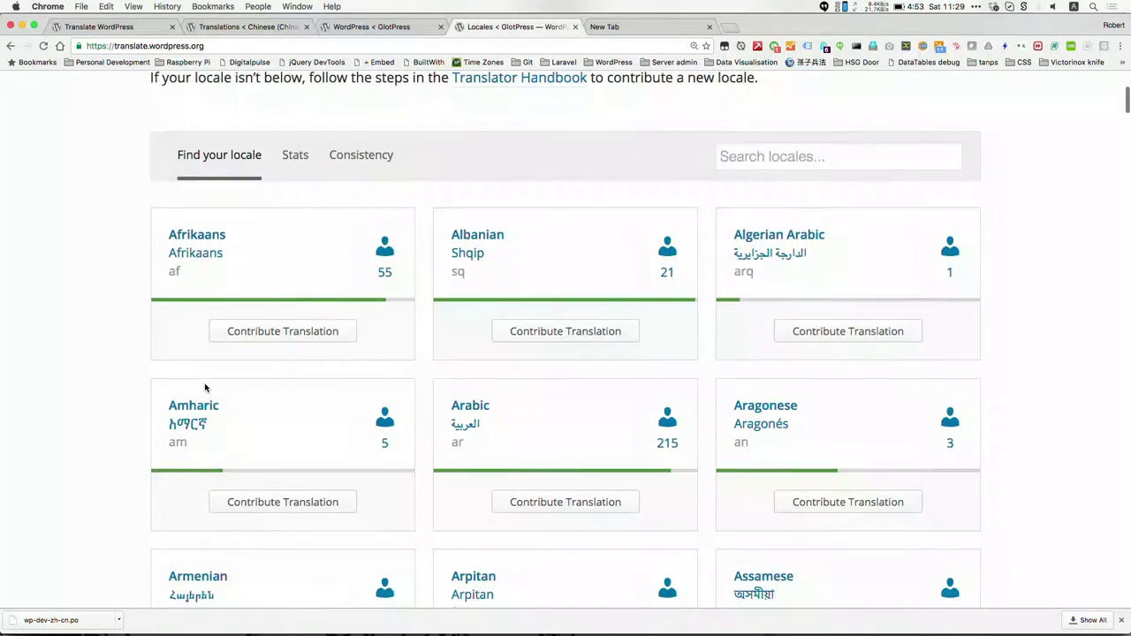
# Open the Stats and Consistency pages in separate tabs and look at the consistency search form and the stats page.
pyautogui.click(299, 175)
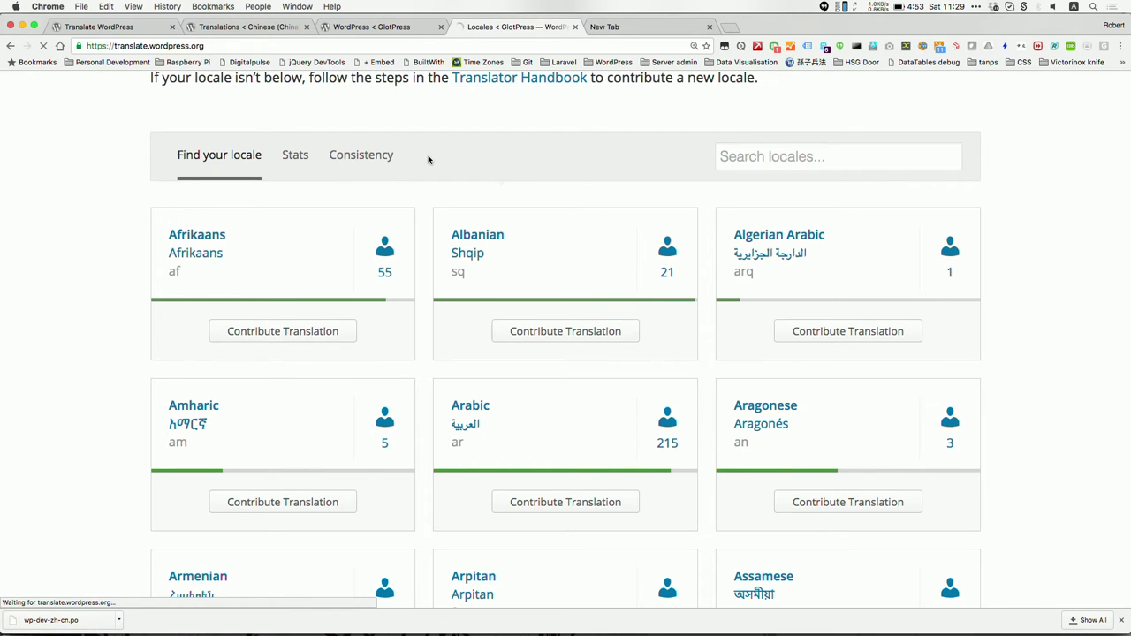
pyautogui.keyDown('super'); pyautogui.click(360, 164); pyautogui.keyUp('super')
pyautogui.keyDown('super'); pyautogui.click(360, 164); pyautogui.keyUp('super')
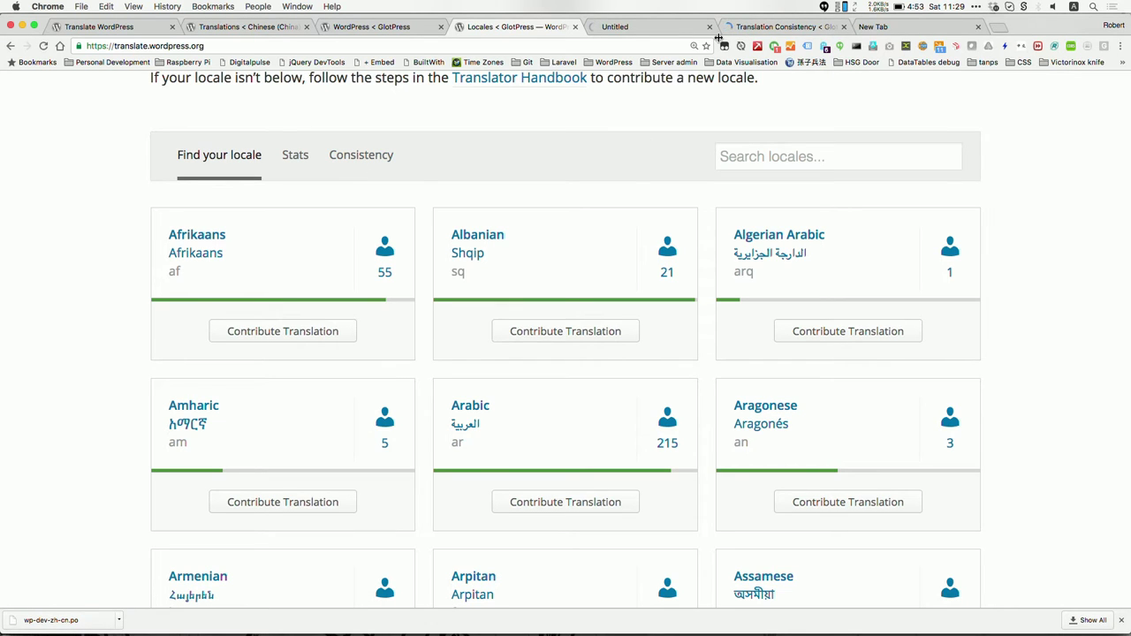
pyautogui.click(770, 28)
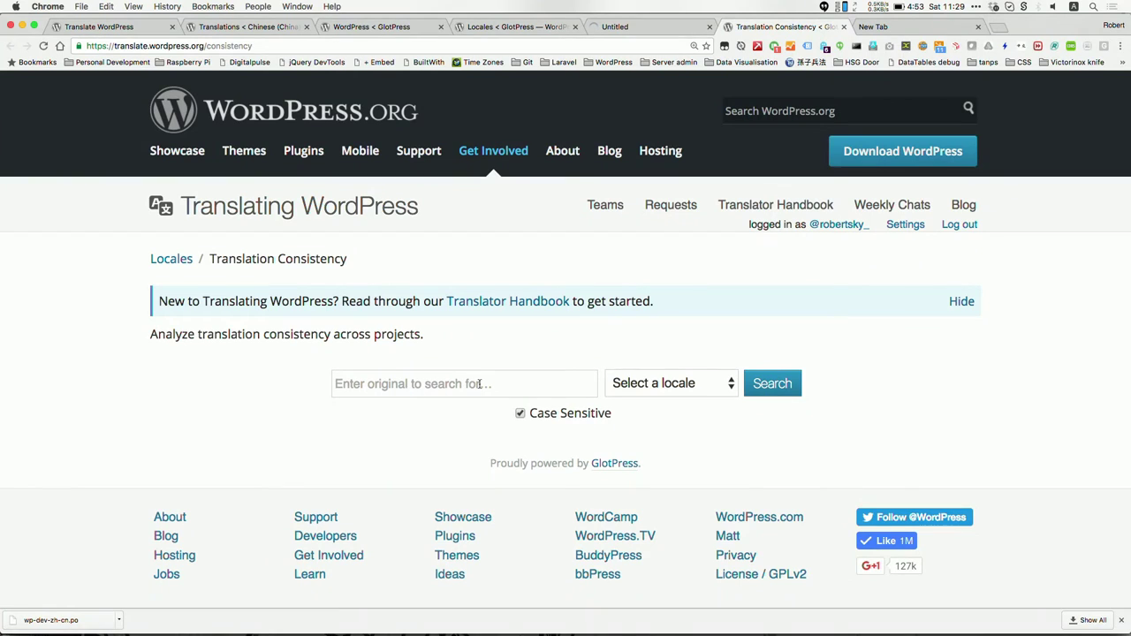
pyautogui.click(650, 382)
pyautogui.click(420, 381)
pyautogui.click(610, 26)
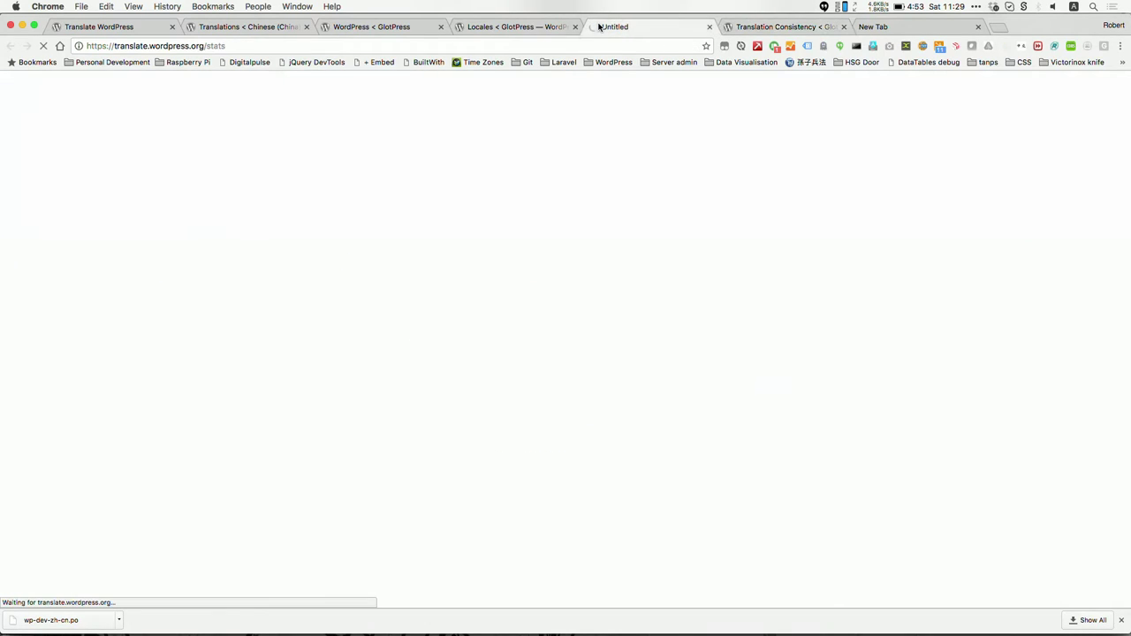
# Return to the locale overview, look through the listed locales and search the page for "chi".
pyautogui.click(493, 27)
pyautogui.click(796, 152)
pyautogui.scroll(-3, 648, 198)
pyautogui.scroll(2, 648, 198)
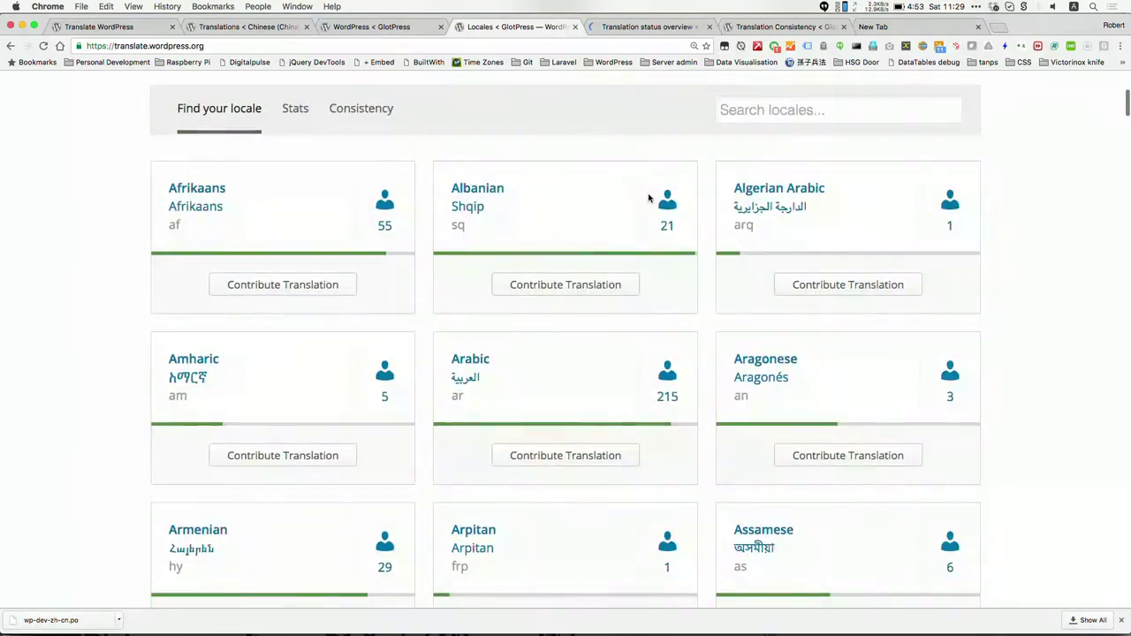
pyautogui.scroll(-15, 647, 198)
pyautogui.scroll(-10, 648, 198)
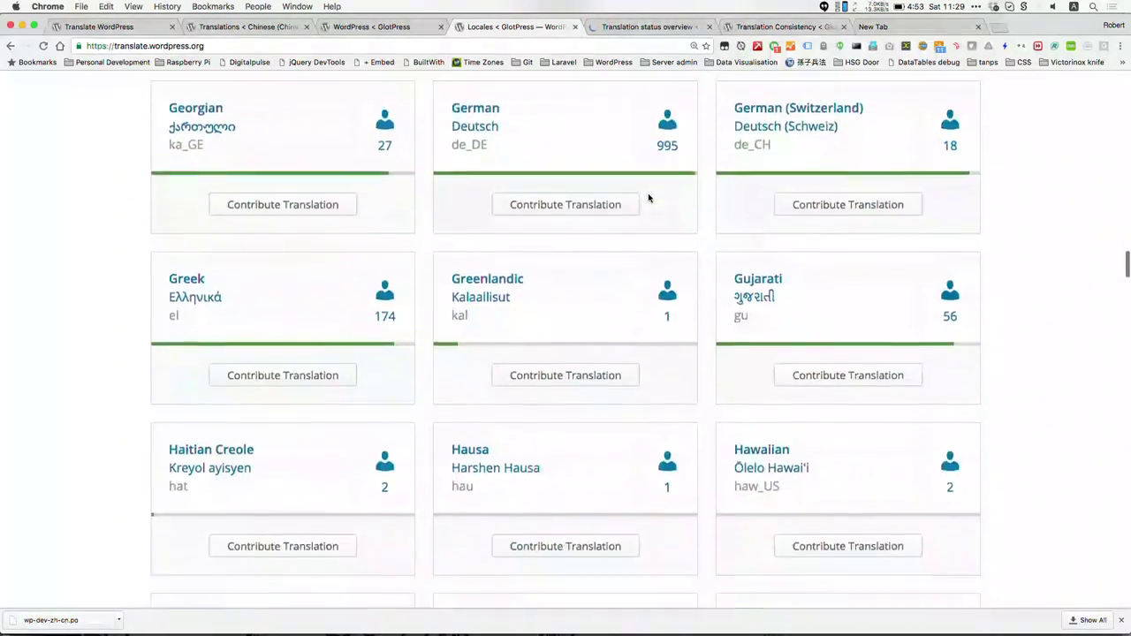
pyautogui.scroll(-3, 647, 198)
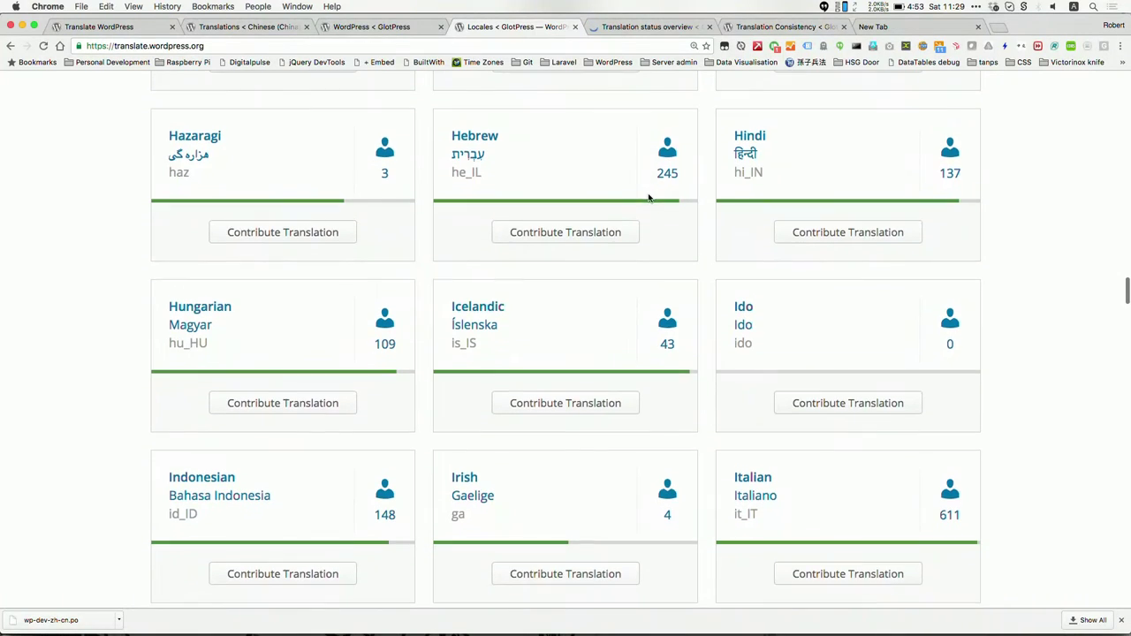
pyautogui.press('super+f')
pyautogui.write('chi')
pyautogui.press('Escape')
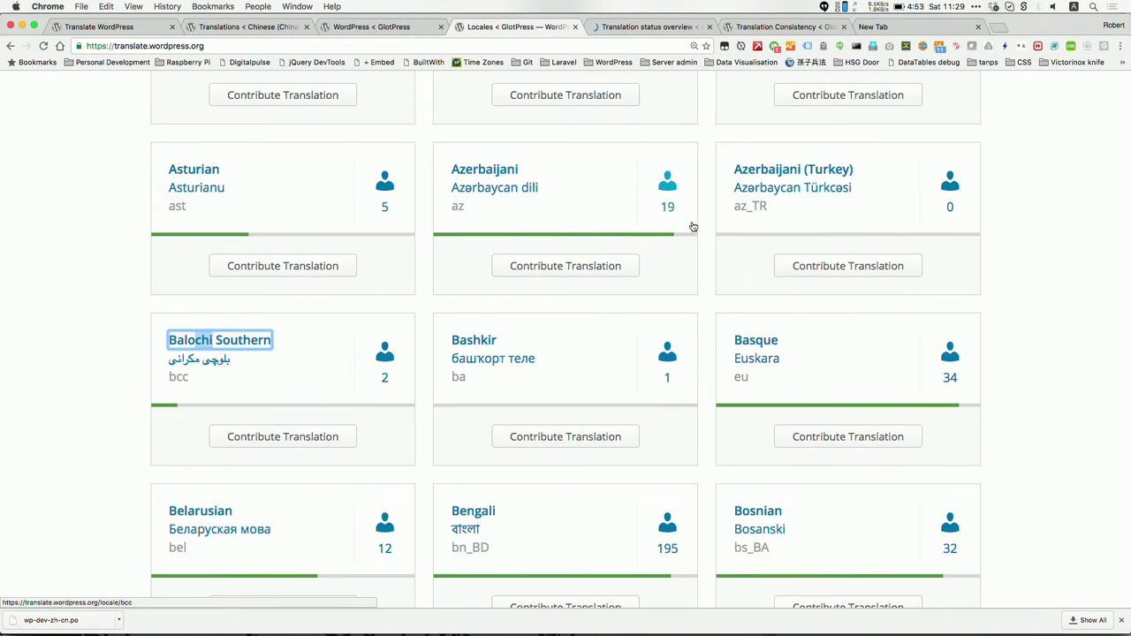
# Filter the locale list to the Chinese locales and look over their translation teams.
pyautogui.scroll(10, 789, 265)
pyautogui.click(820, 441)
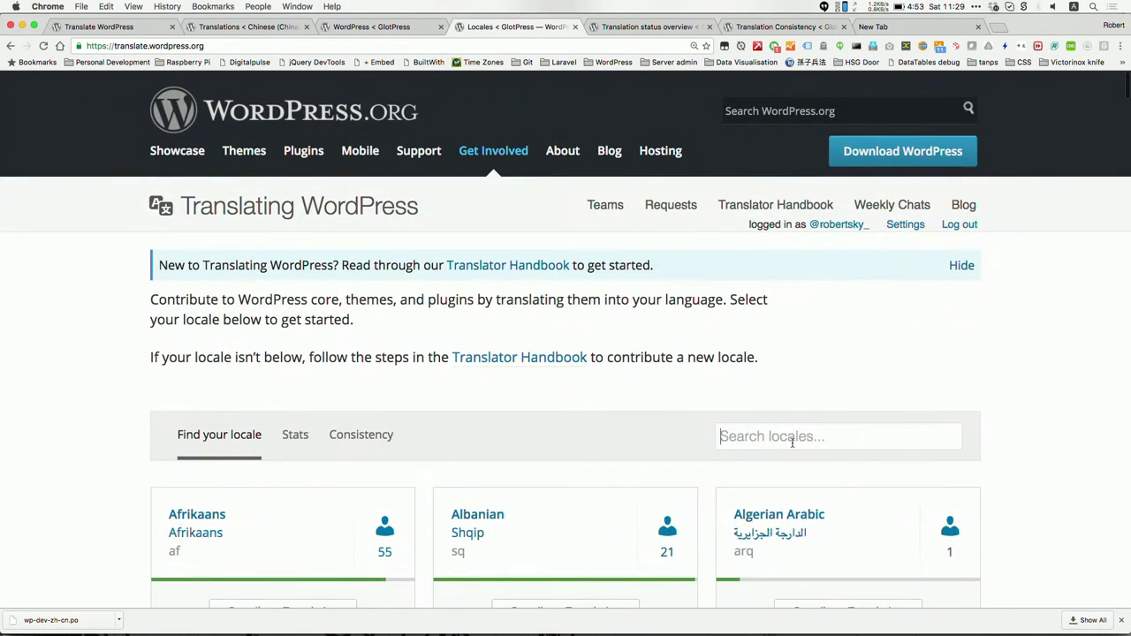
pyautogui.write('chinese')
pyautogui.scroll(-5, 368, 432)
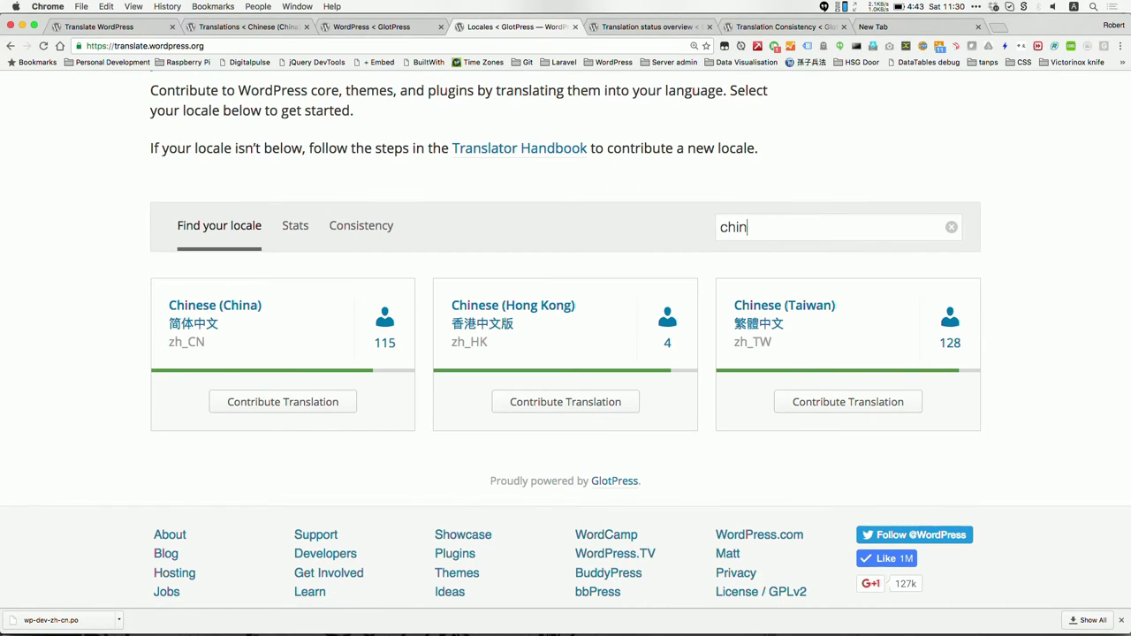
# Clear the locale filter and compare the contributors and translation progress of the other locales.
pyautogui.press('BackSpace')
pyautogui.press('BackSpace')
pyautogui.press('BackSpace')
pyautogui.press('BackSpace')
pyautogui.scroll(-10, 661, 404)
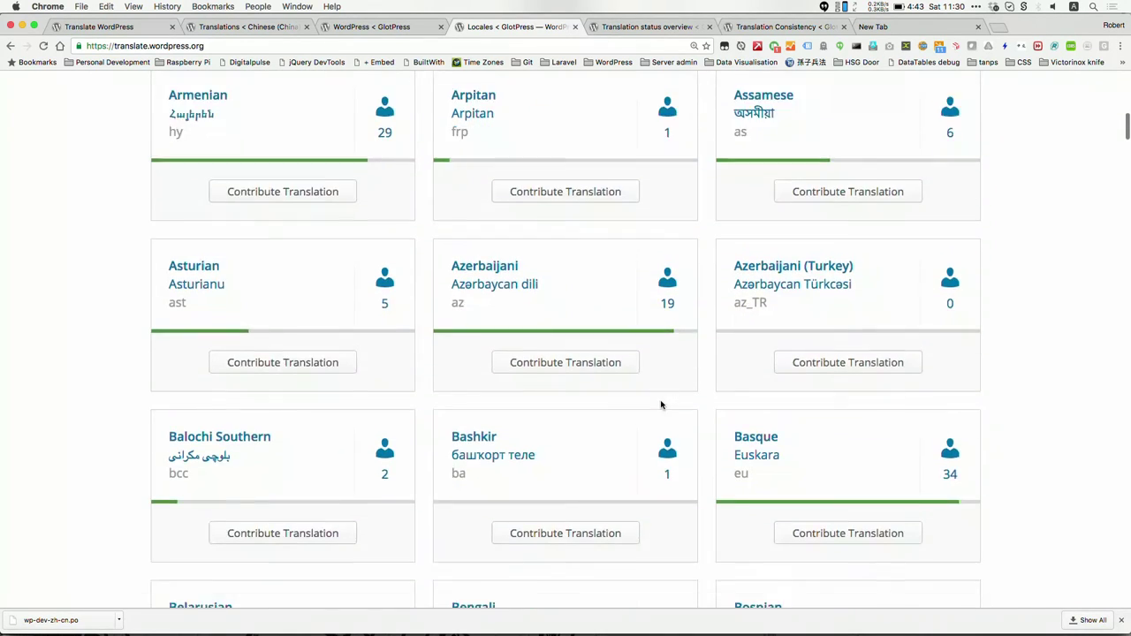
pyautogui.scroll(-6, 661, 404)
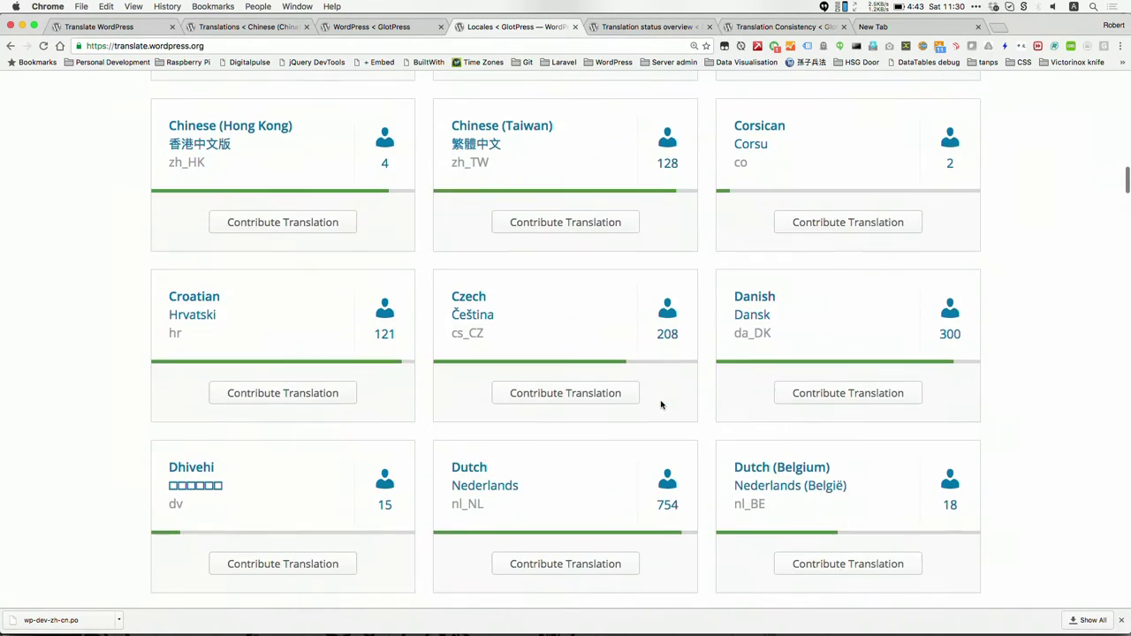
pyautogui.scroll(-1, 581, 433)
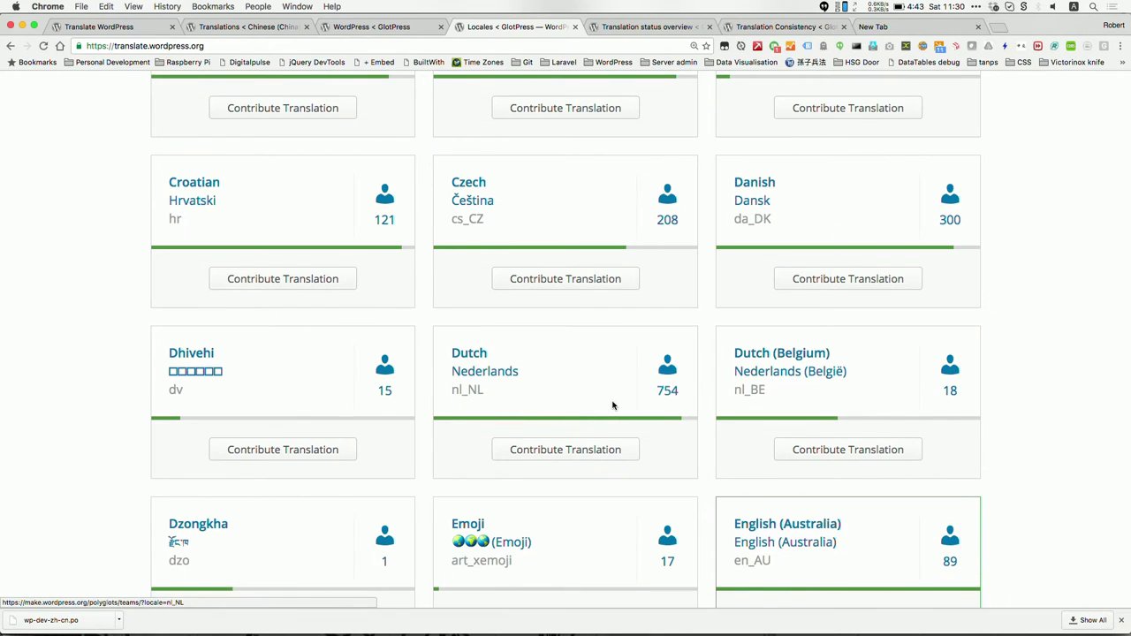
pyautogui.scroll(-7, 610, 404)
pyautogui.scroll(-4, 612, 404)
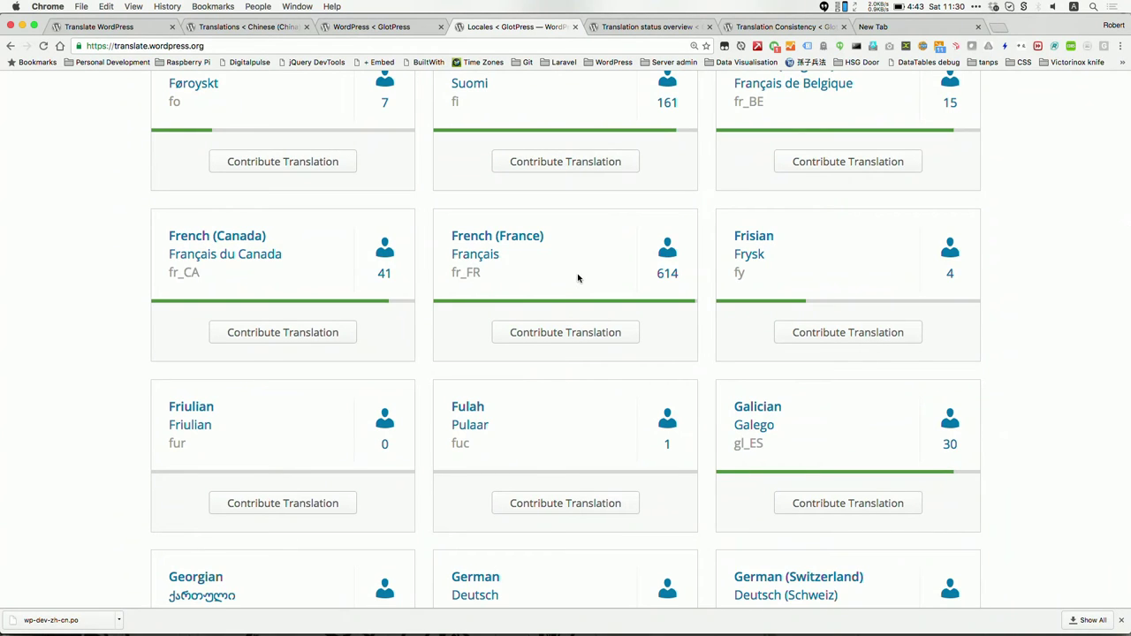
pyautogui.scroll(-5, 578, 278)
pyautogui.scroll(-2, 578, 278)
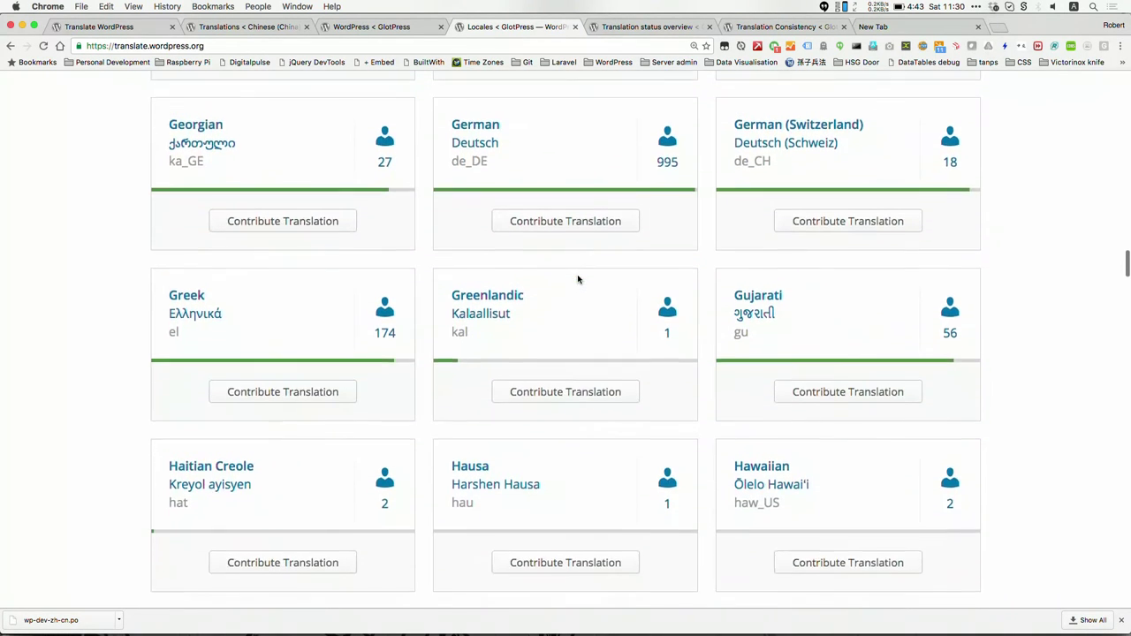
# Find "japan" on the locale page, examine the Japanese locale and clear the search text.
pyautogui.press('super+f')
pyautogui.write('japan')
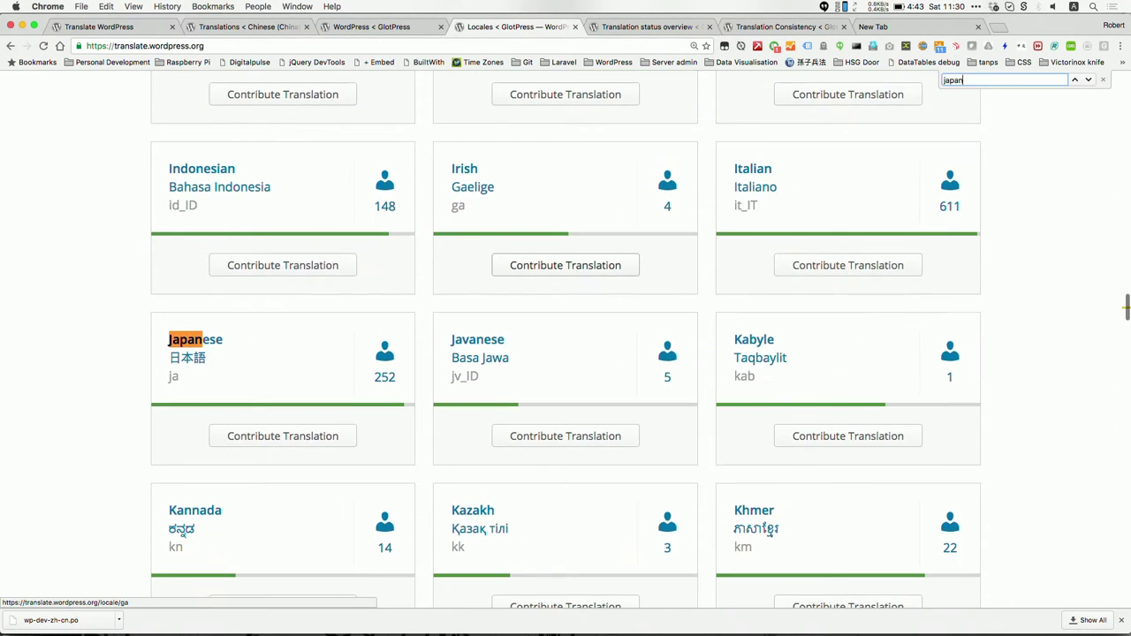
pyautogui.press('BackSpace')
pyautogui.press('BackSpace')
pyautogui.press('BackSpace')
pyautogui.press('BackSpace')
pyautogui.press('BackSpace')
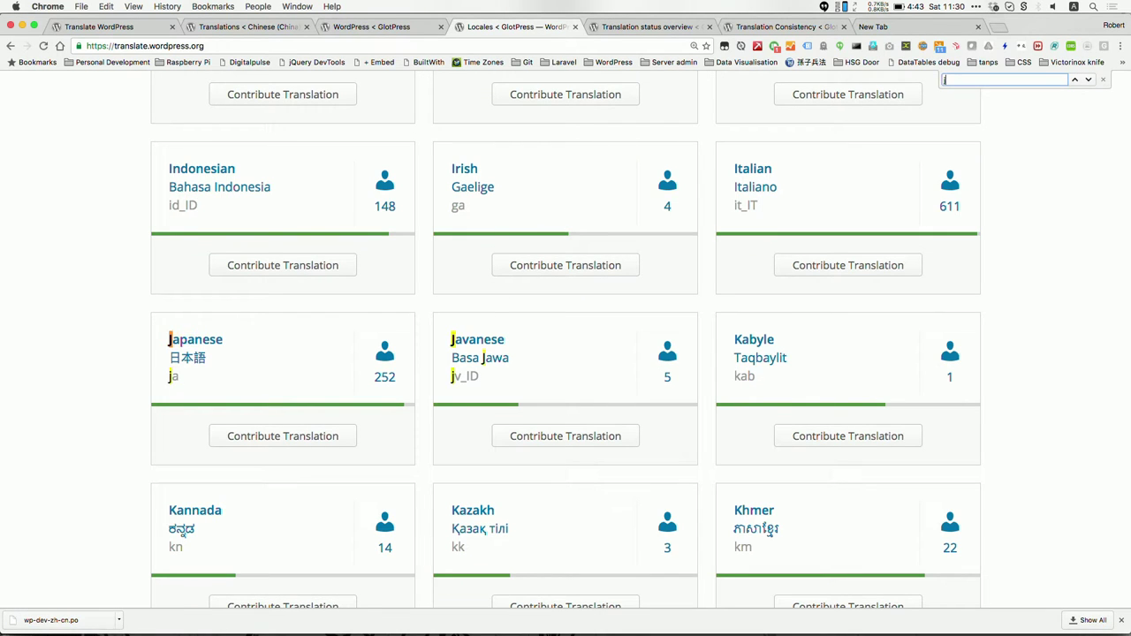
# Look over the locales around Japanese and find "japanese" on the page.
pyautogui.scroll(5, 457, 358)
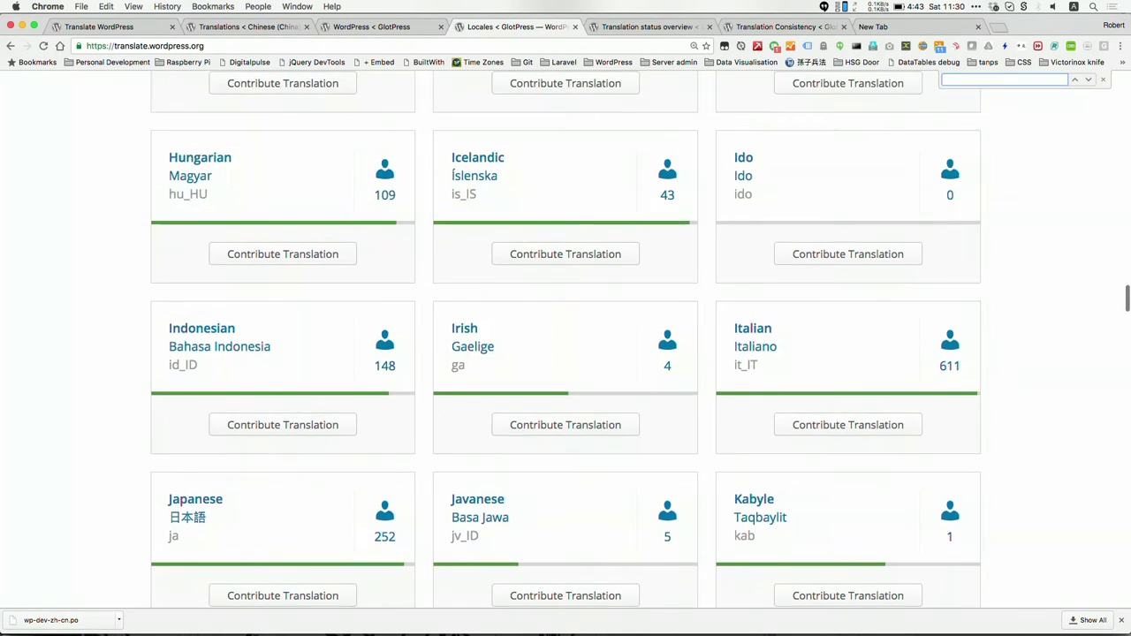
pyautogui.scroll(-7, 369, 426)
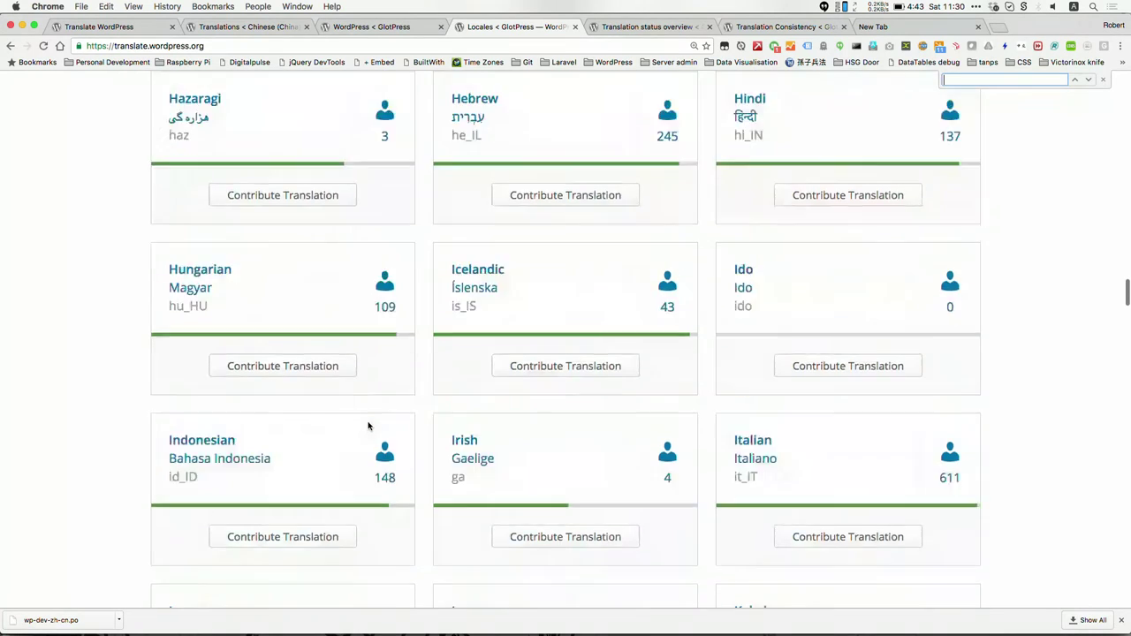
pyautogui.scroll(-3, 369, 425)
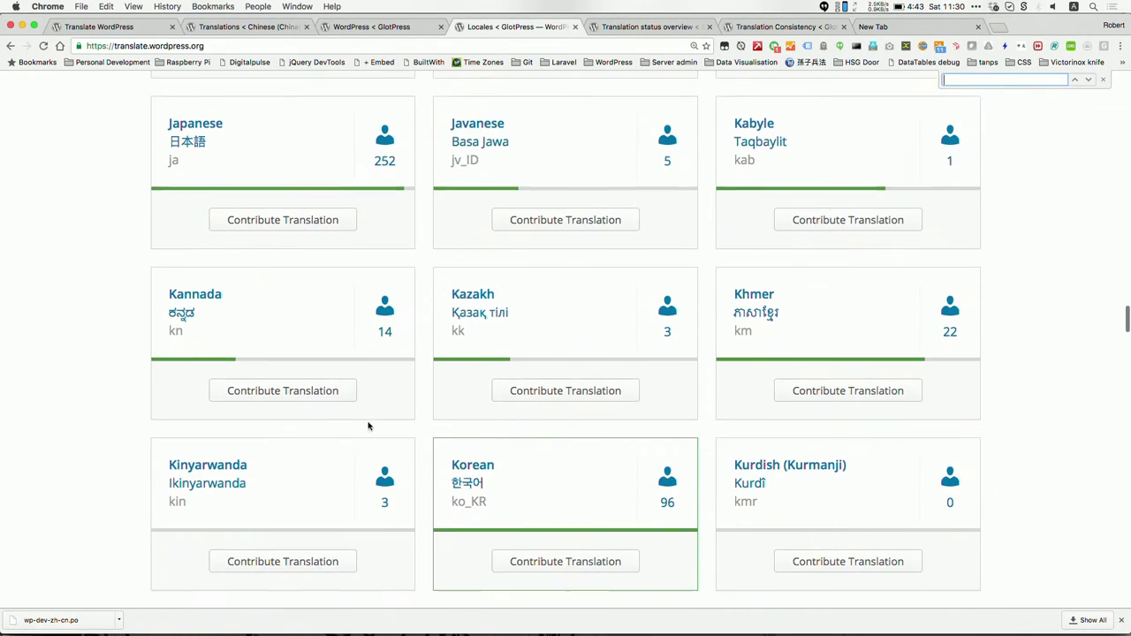
pyautogui.scroll(15, 368, 426)
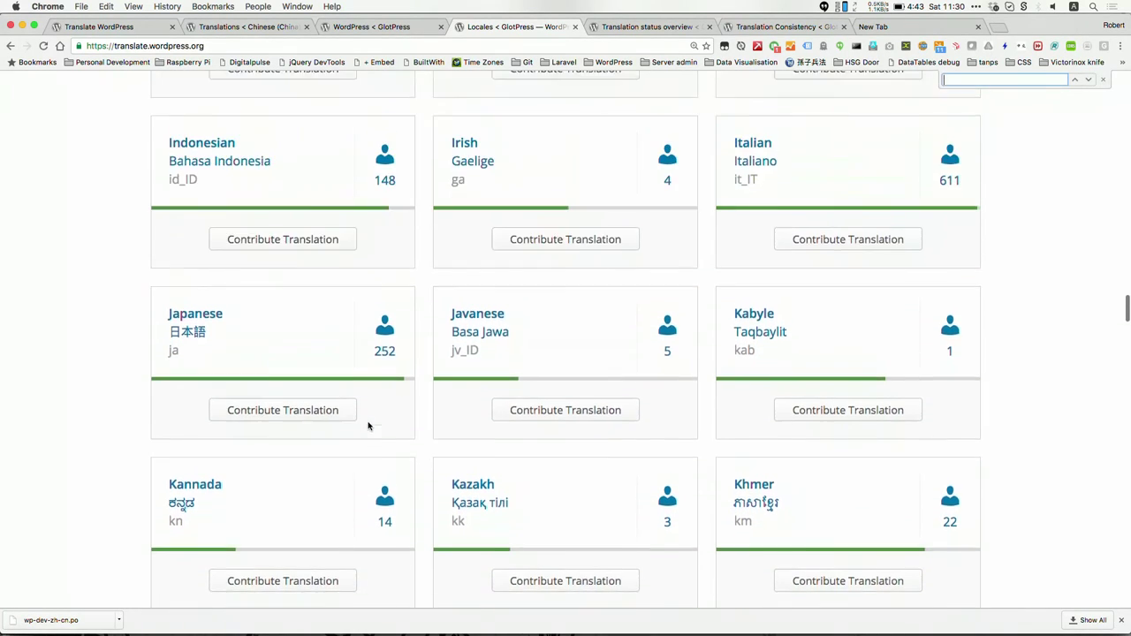
pyautogui.scroll(1, 368, 426)
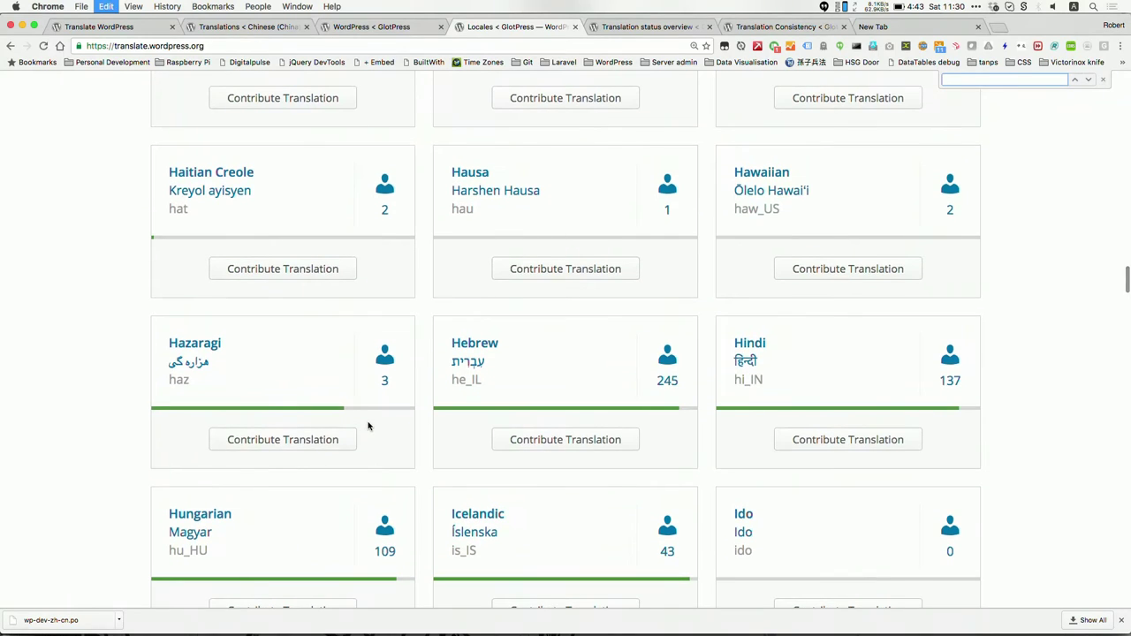
pyautogui.write('japanese')
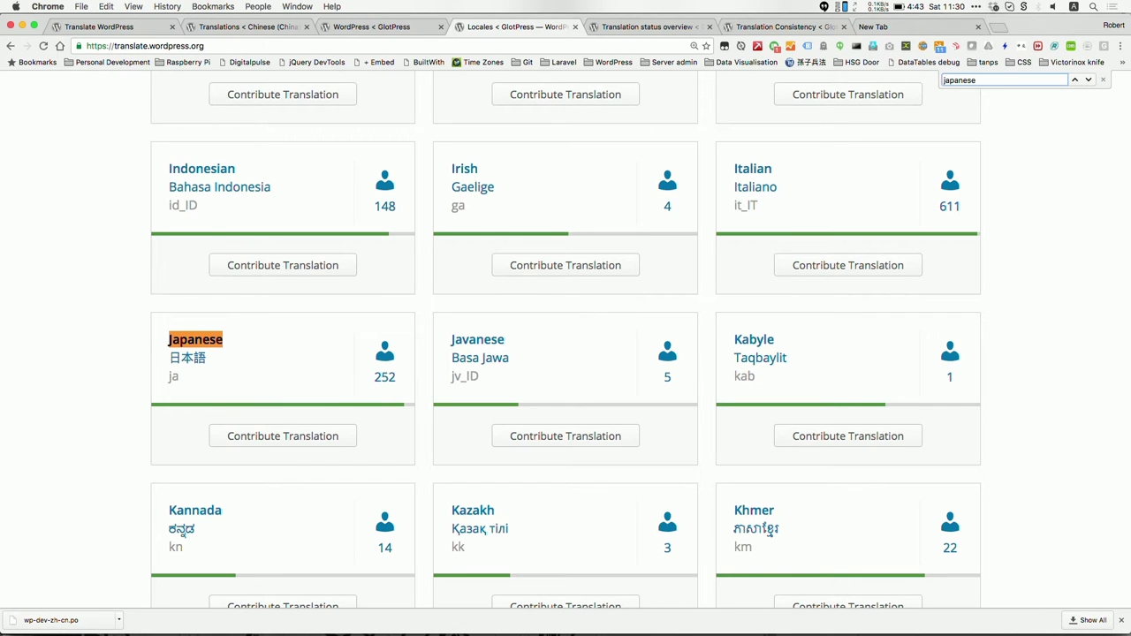
# Find "chinese" in the locale list and open the Plugins projects of the Chinese (China) locale.
pyautogui.press('super+a')
pyautogui.write('chinese')
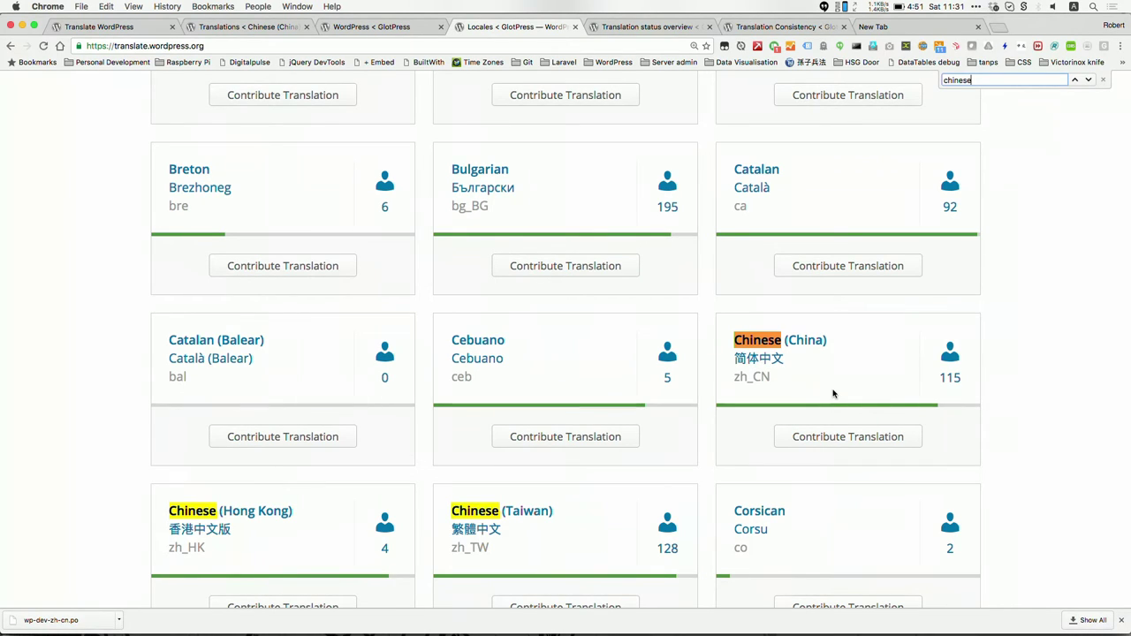
pyautogui.click(864, 437)
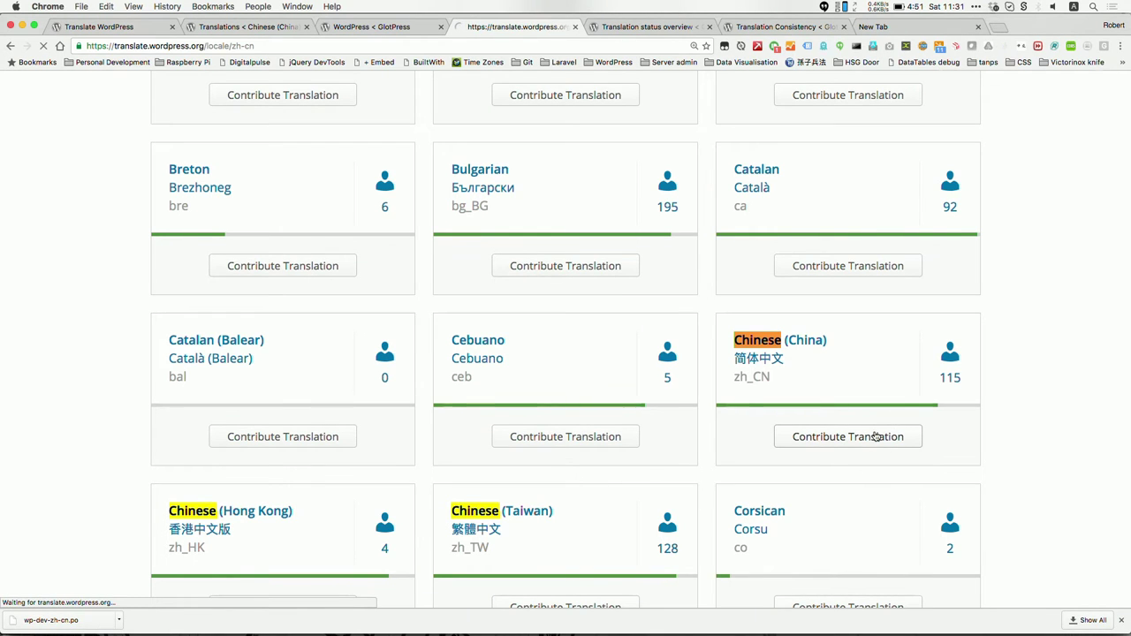
pyautogui.scroll(-5, 579, 416)
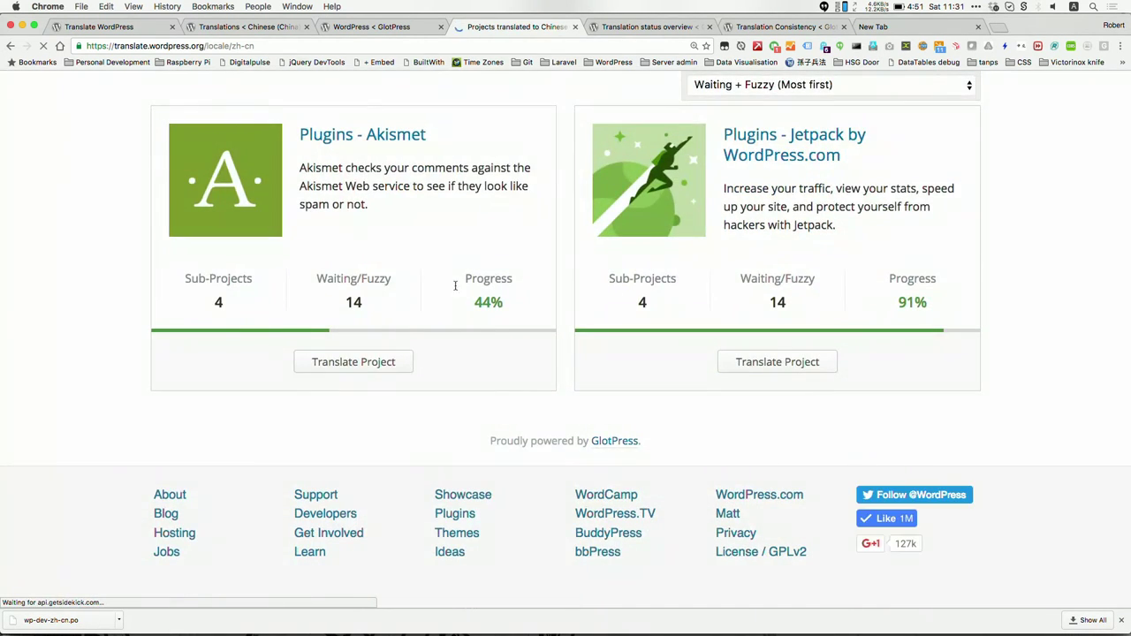
pyautogui.scroll(5, 559, 285)
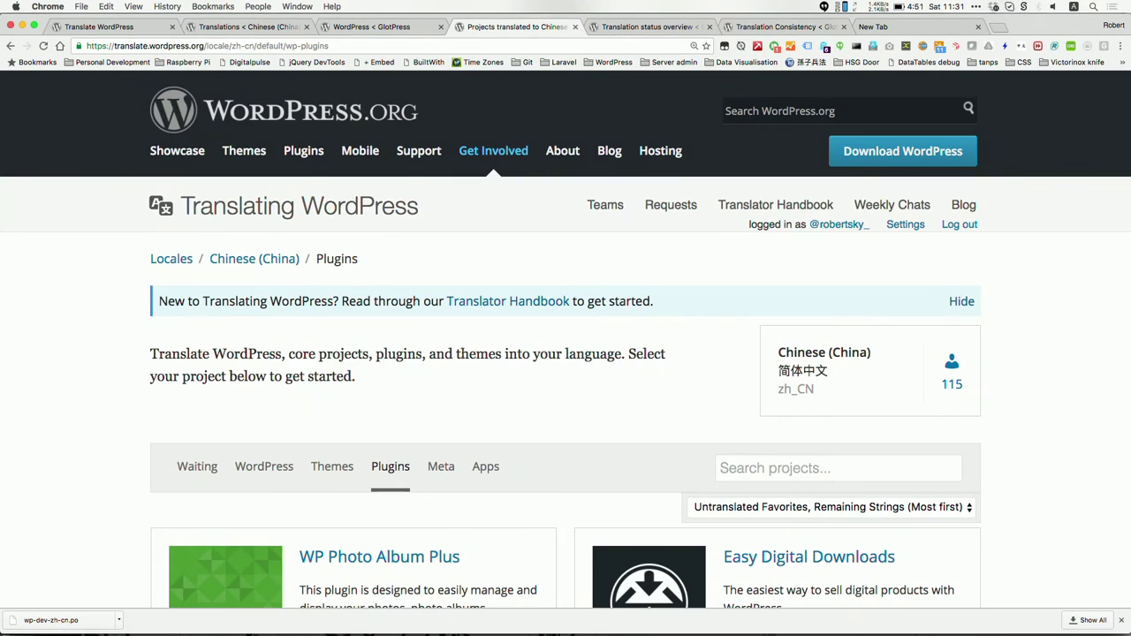
# Look over the Chinese (China) plugin projects and search them for "jetpack".
pyautogui.scroll(-5, 530, 353)
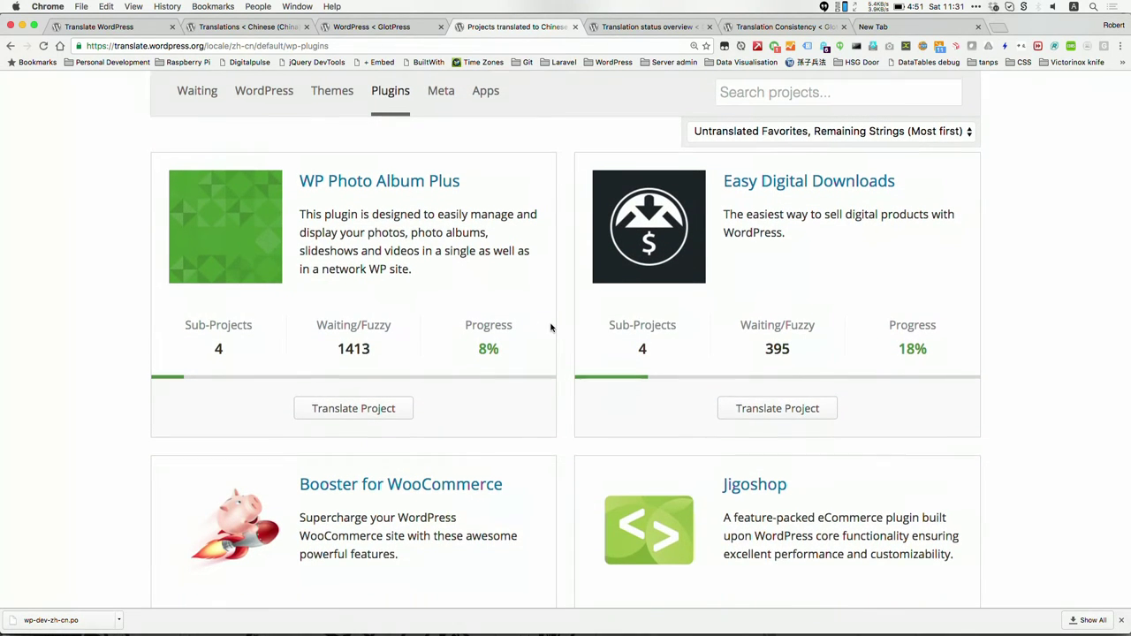
pyautogui.scroll(1, 551, 328)
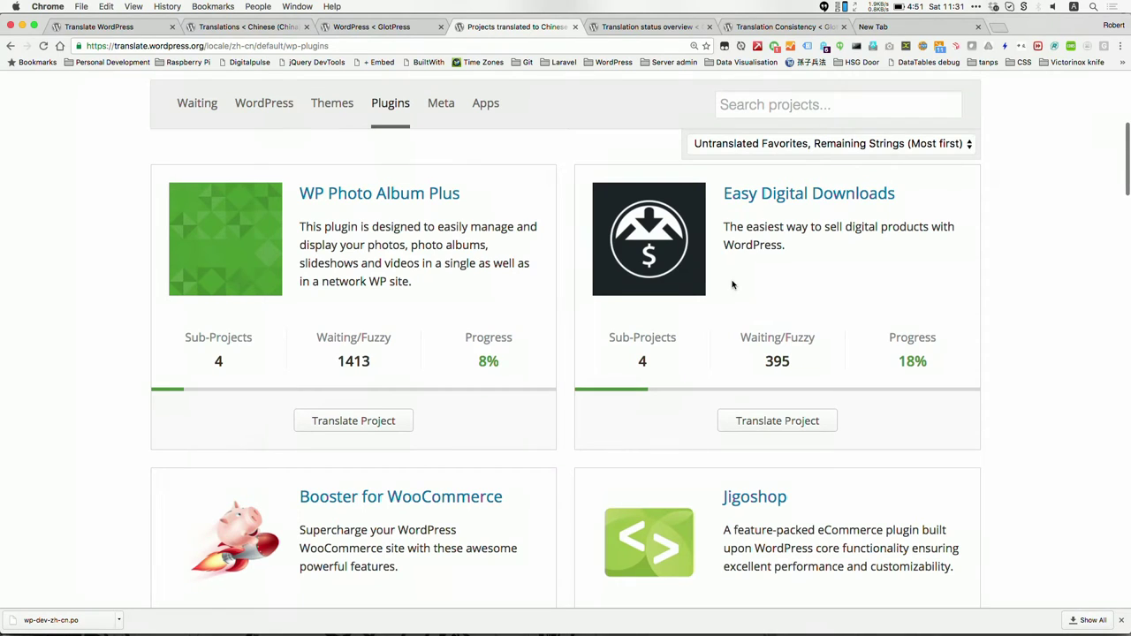
pyautogui.scroll(-2, 733, 284)
pyautogui.scroll(4, 734, 285)
pyautogui.click(766, 250)
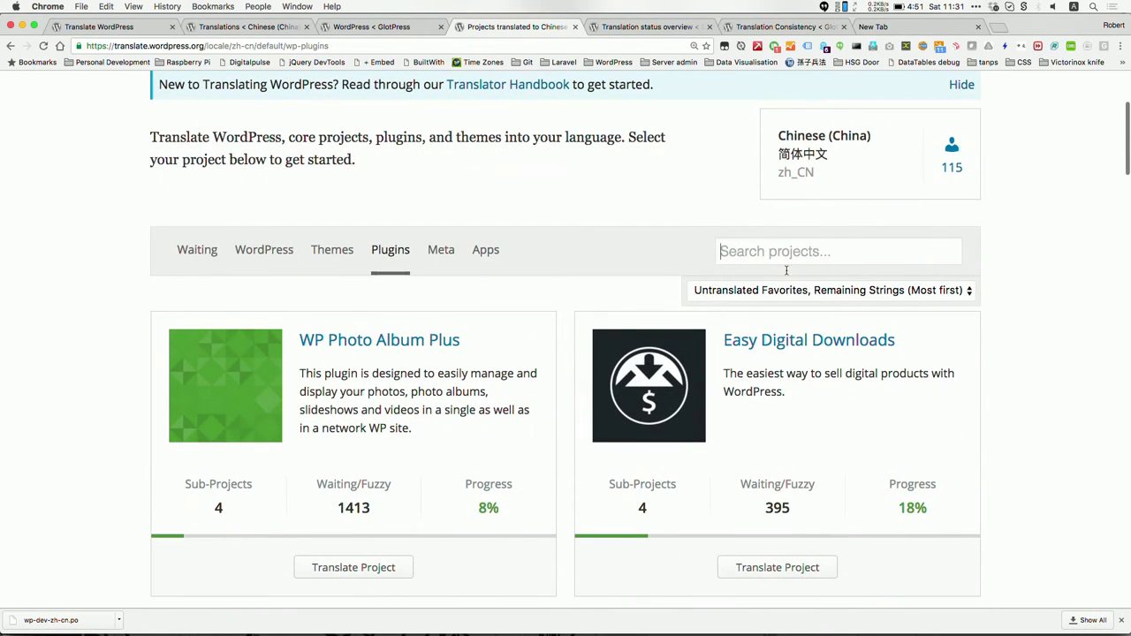
pyautogui.write('jetp')
pyautogui.press('BackSpace')
pyautogui.press('BackSpace')
pyautogui.press('BackSpace')
pyautogui.press('BackSpace')
pyautogui.write('jetepa')
pyautogui.press('BackSpace')
pyautogui.press('BackSpace')
pyautogui.press('BackSpace')
pyautogui.write('pack')
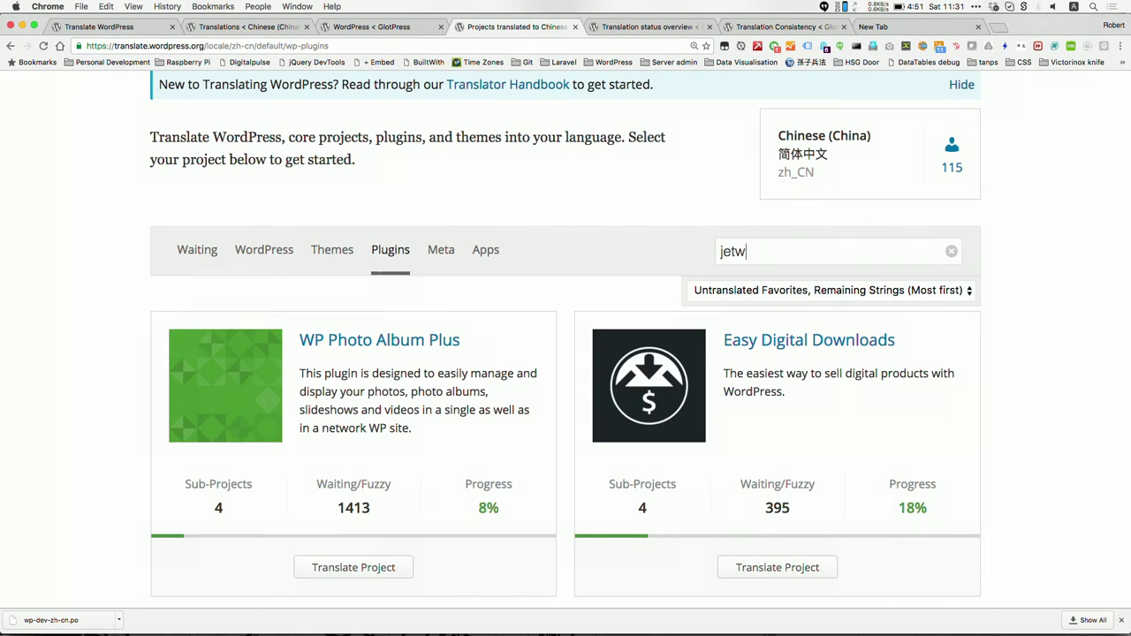
# Search the Chinese (China) plugin projects for "jetpack" and open the Jetpack by WordPress.com project.
pyautogui.press('Return')
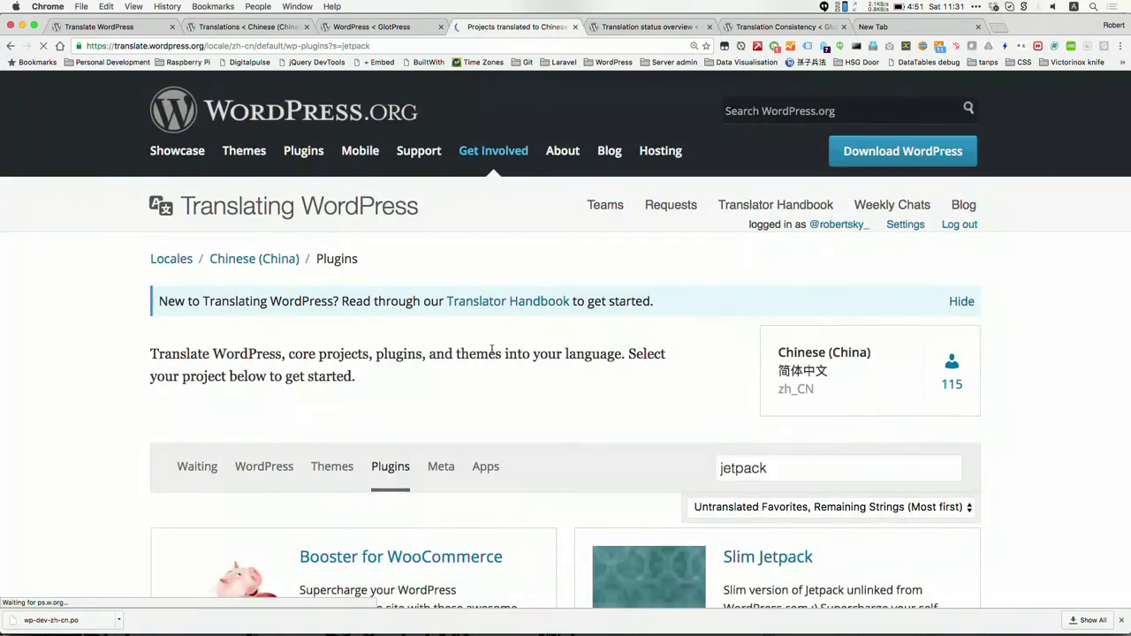
pyautogui.scroll(-5, 594, 375)
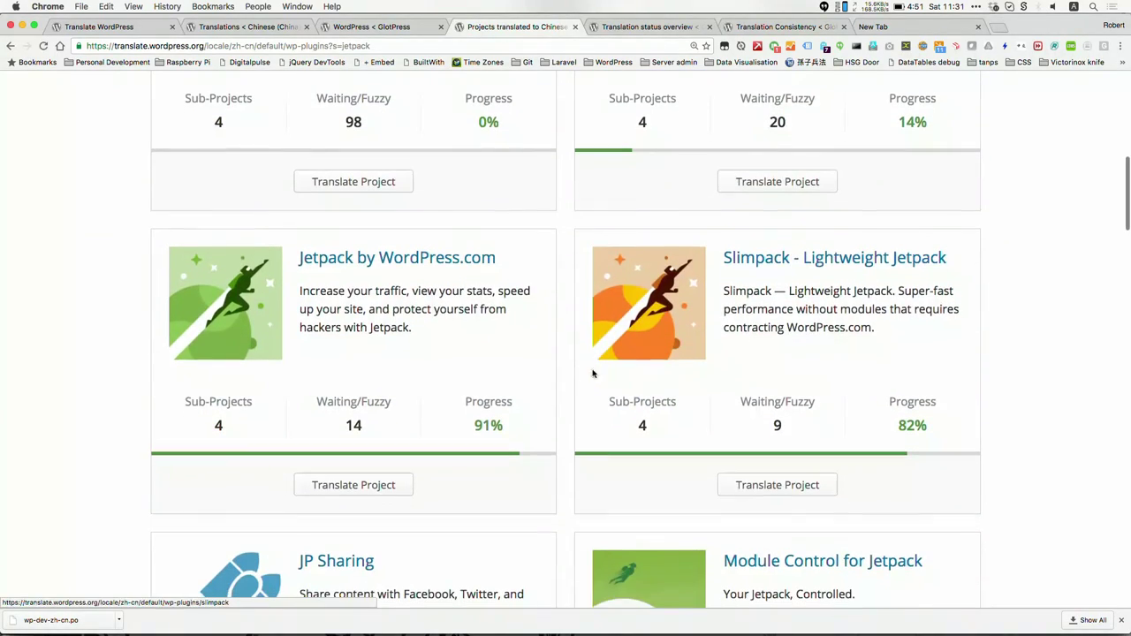
pyautogui.click(345, 487)
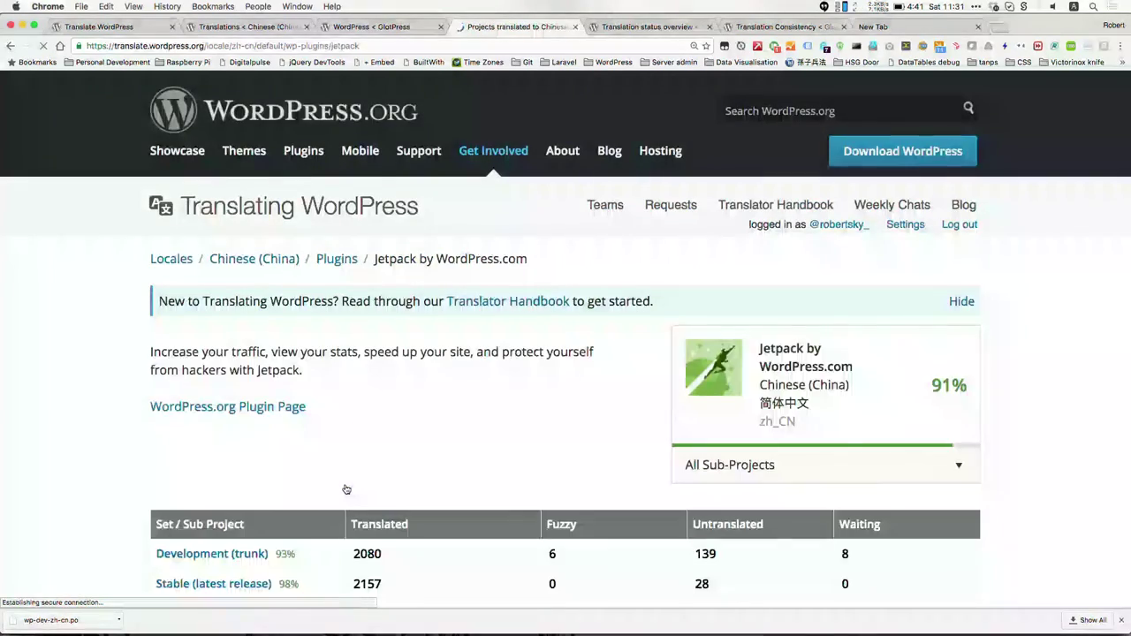
pyautogui.scroll(-3, 391, 467)
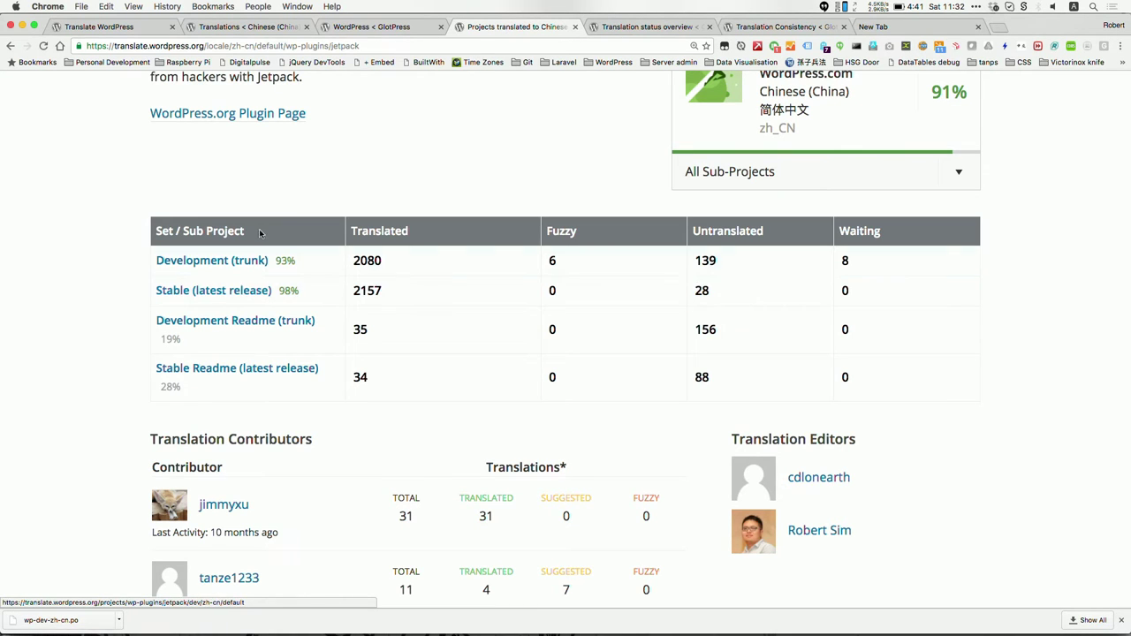
# Open the Stable (latest release) translations of Jetpack and show the details of the first untranslated string.
pyautogui.click(228, 295)
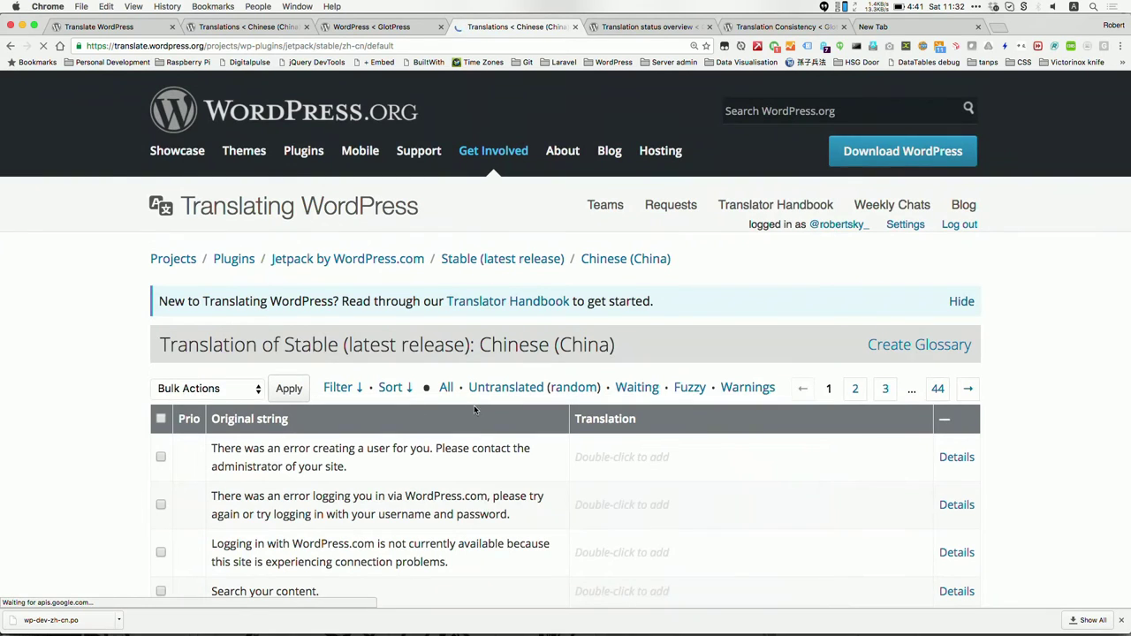
pyautogui.scroll(-2, 476, 482)
pyautogui.scroll(-2, 476, 481)
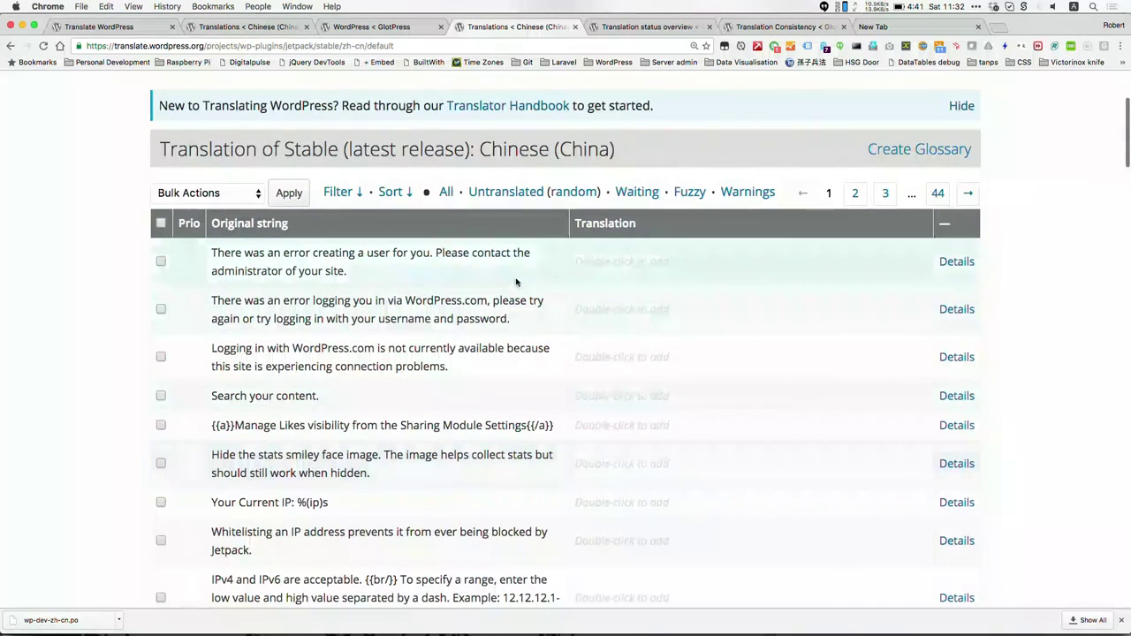
pyautogui.click(950, 262)
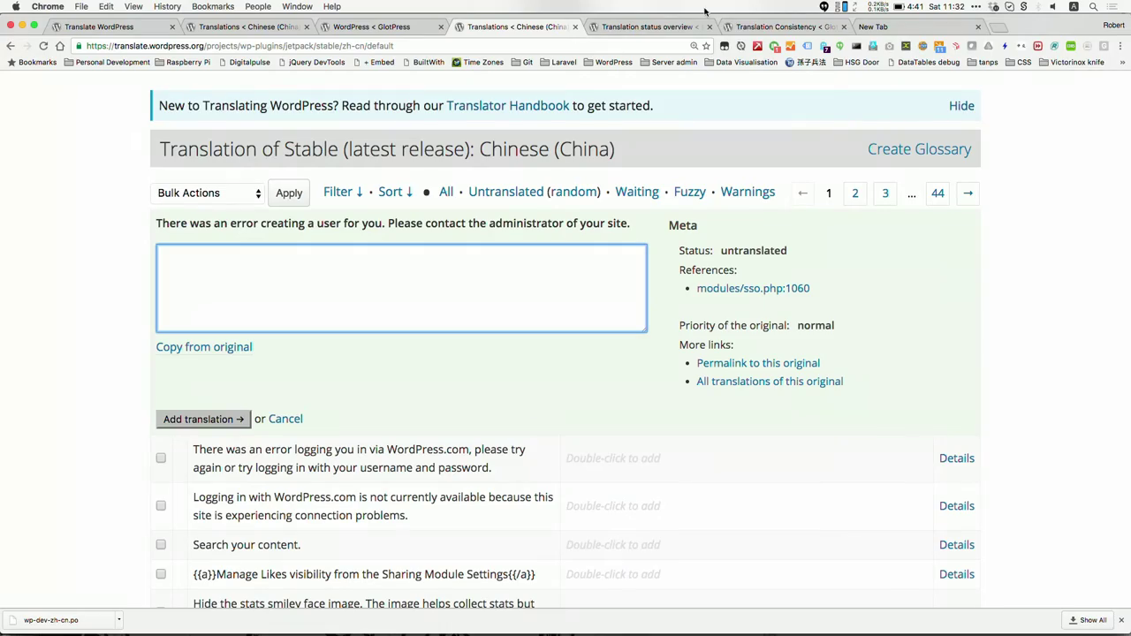
pyautogui.scroll(-15, 587, 265)
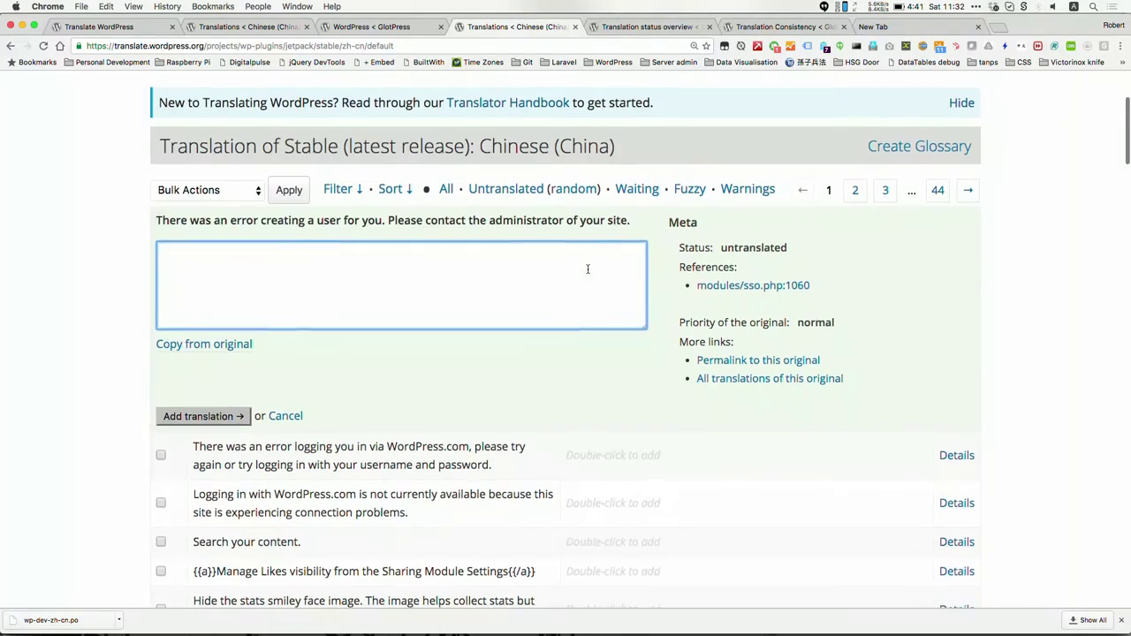
pyautogui.press('super+t')
pyautogui.write('m')
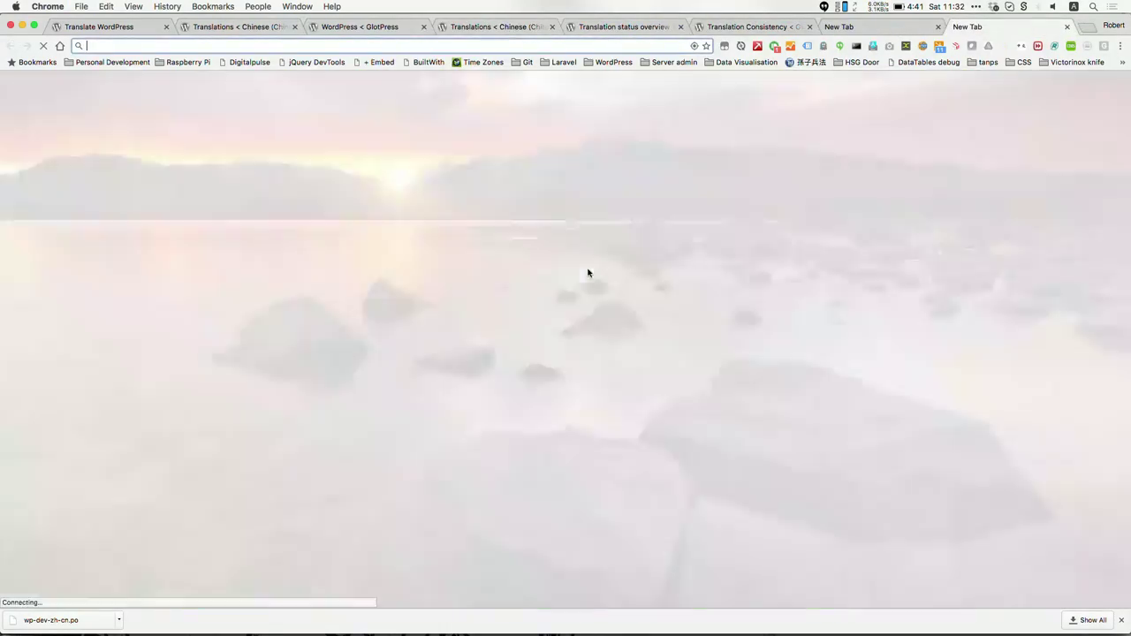
pyautogui.write('ake')
pyautogui.press('BackSpace')
pyautogui.press('BackSpace')
pyautogui.press('BackSpace')
pyautogui.press('super+w')
# Return to the Jetpack project overview, review its contributors and open the second translation editor's profile in a separate tab.
pyautogui.rightClick(673, 265)
pyautogui.click(695, 265)
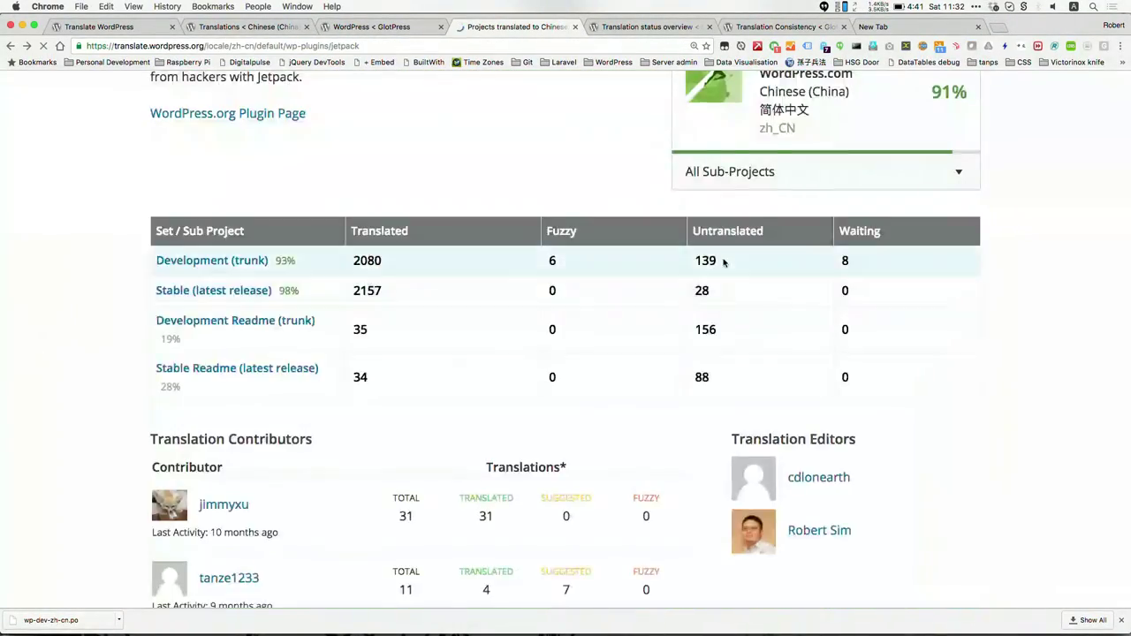
pyautogui.scroll(-5, 725, 259)
pyautogui.scroll(3, 760, 291)
pyautogui.keyDown('super'); pyautogui.click(807, 325); pyautogui.keyUp('super')
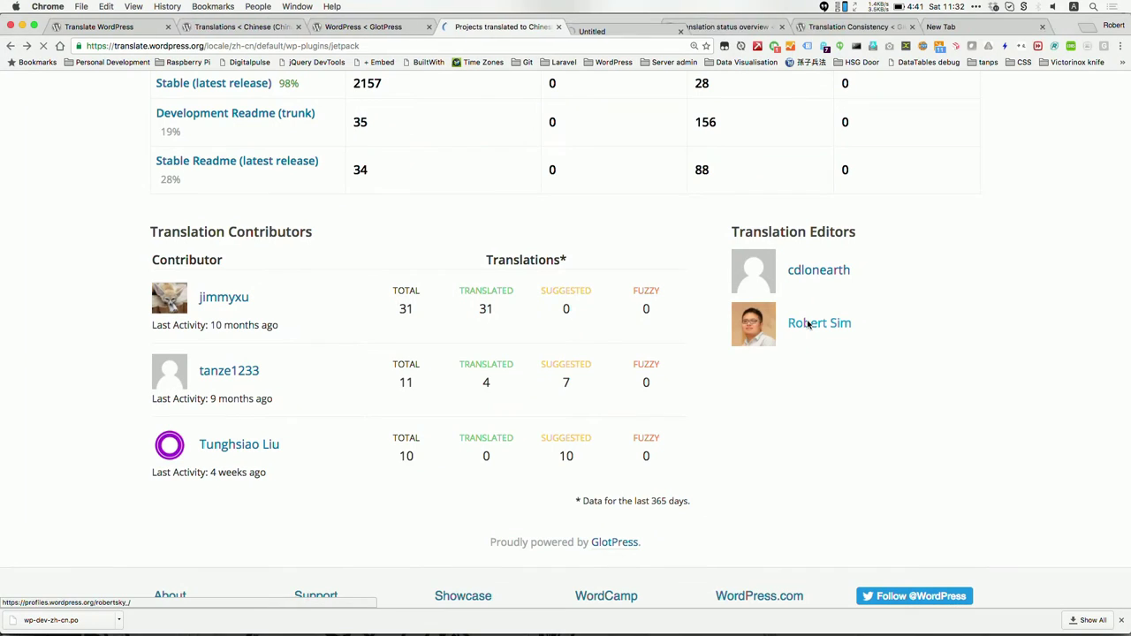
pyautogui.click(594, 30)
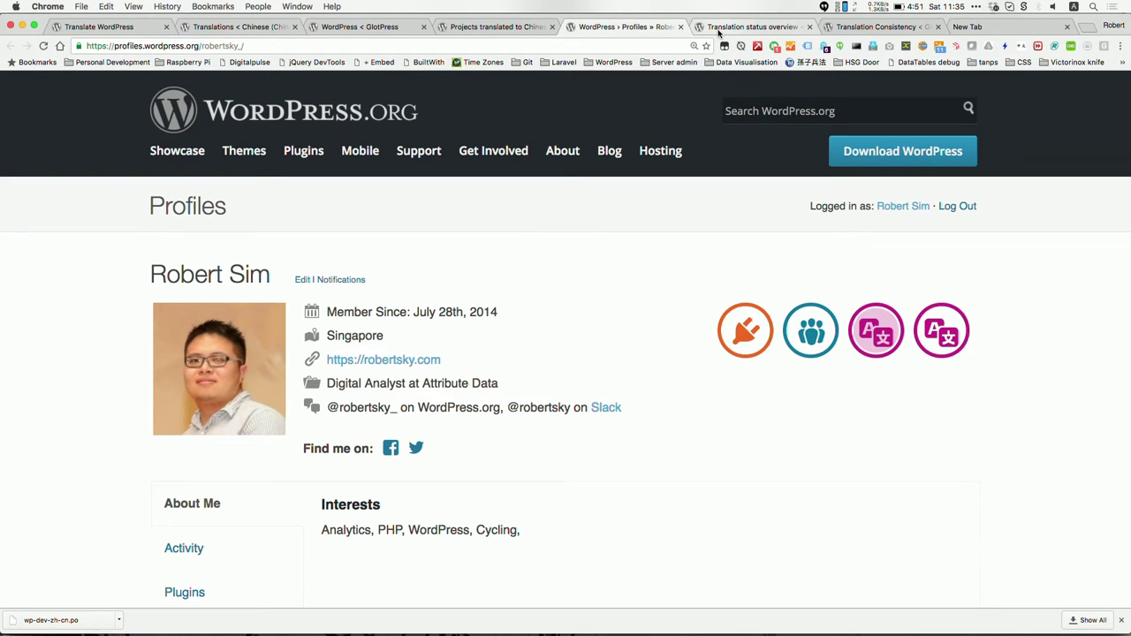
# Review the open translation day organisers FAQ and the WordPress translation pages, ending on the Jetpack project overview.
pyautogui.click(120, 23)
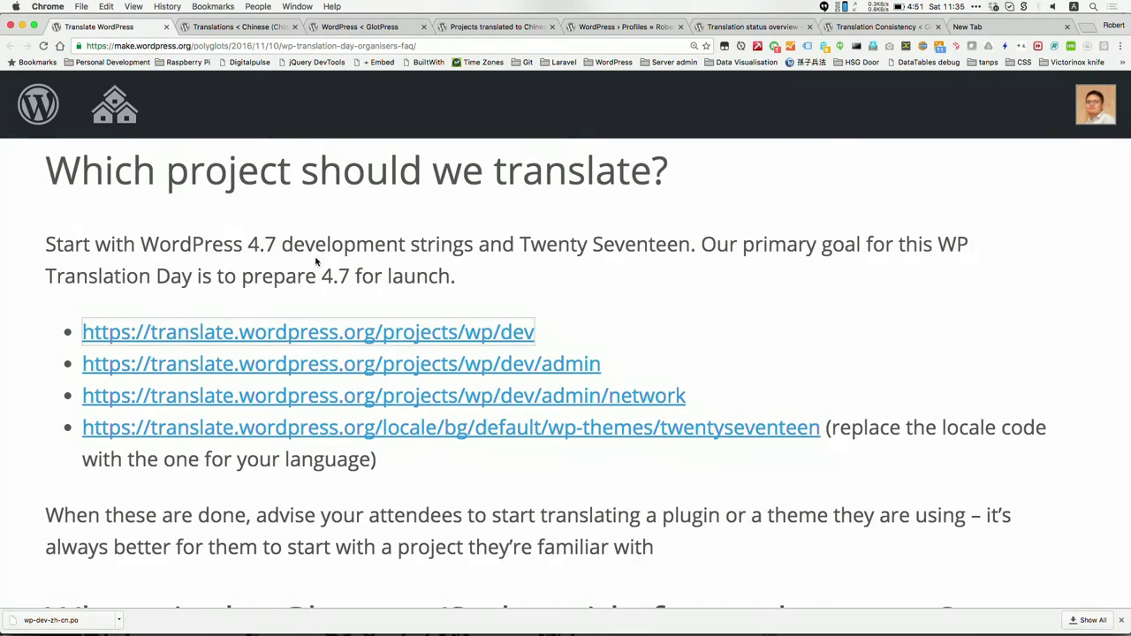
pyautogui.scroll(-10, 316, 261)
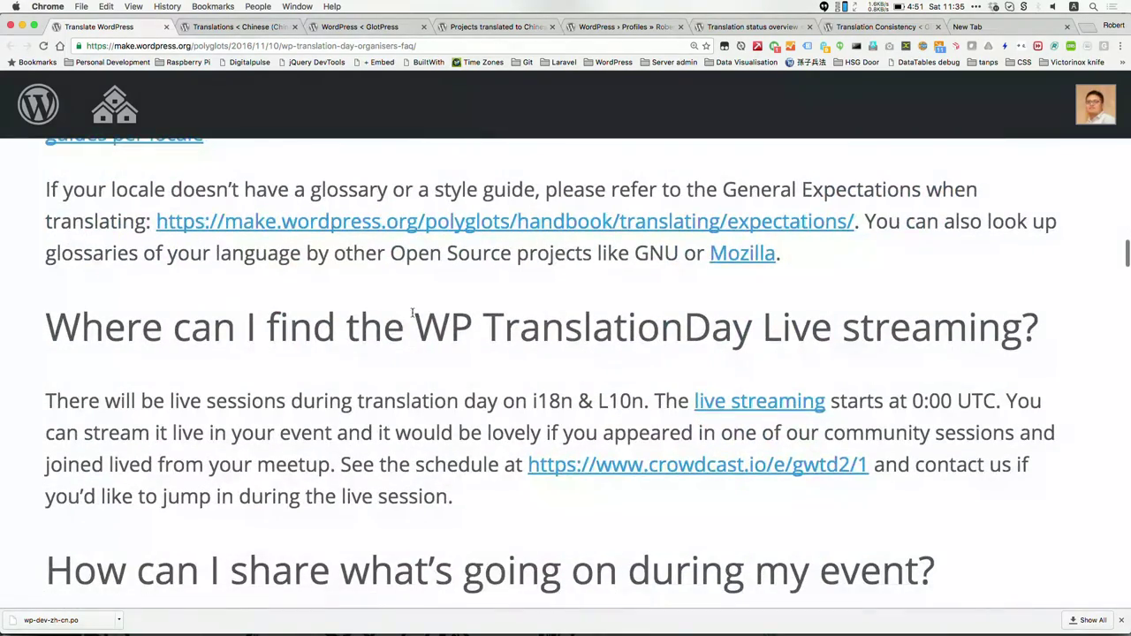
pyautogui.scroll(3, 365, 309)
pyautogui.click(224, 27)
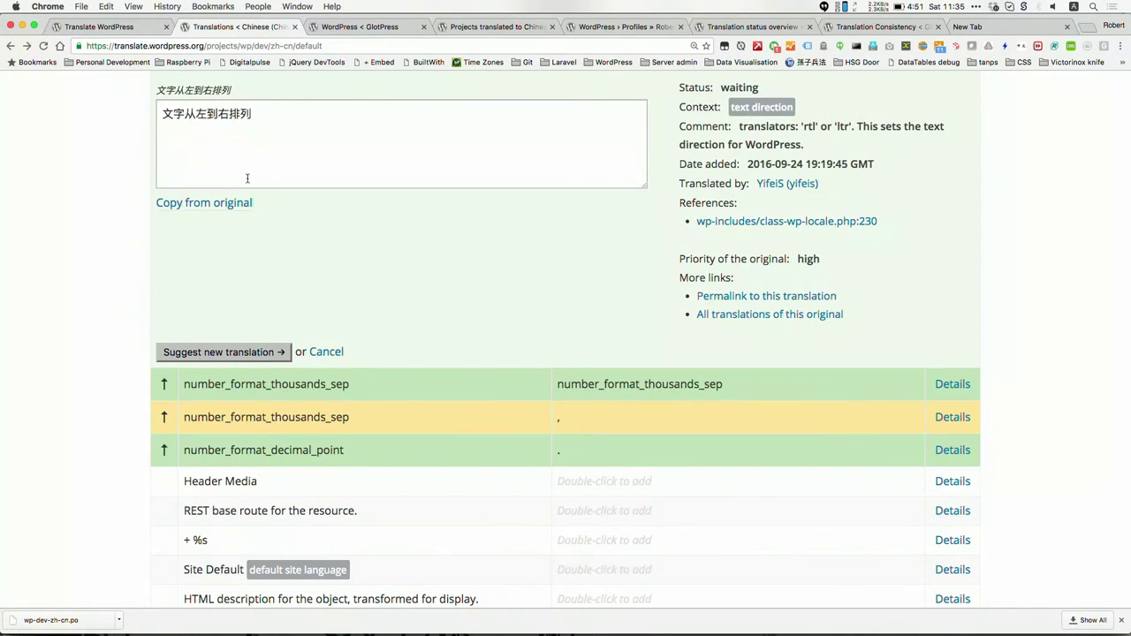
pyautogui.click(358, 27)
pyautogui.click(462, 36)
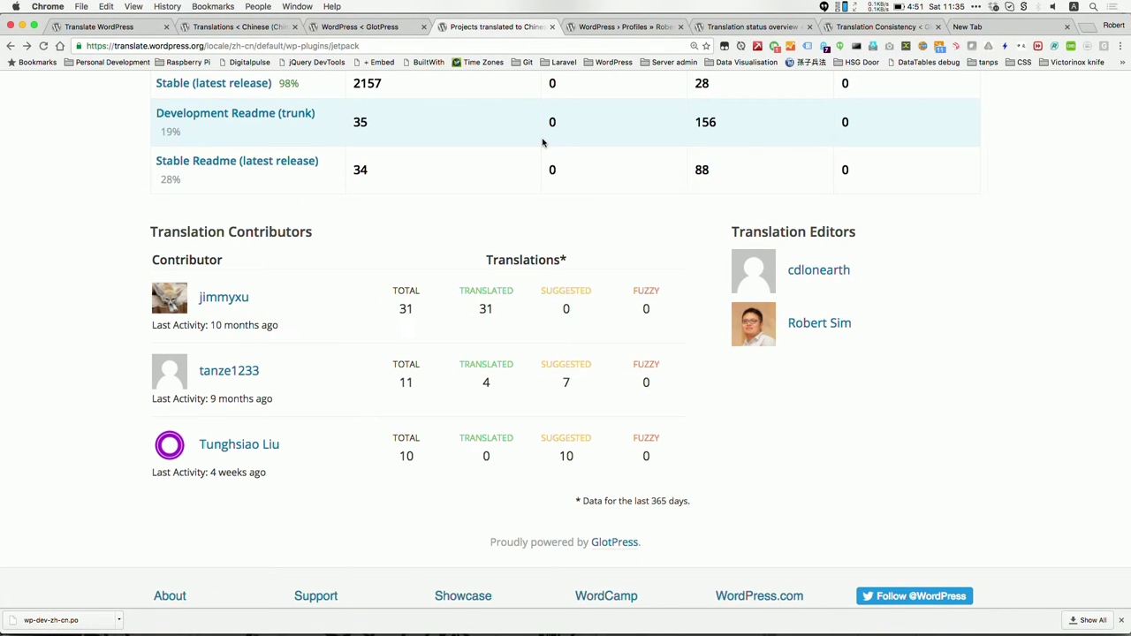
pyautogui.scroll(10, 542, 142)
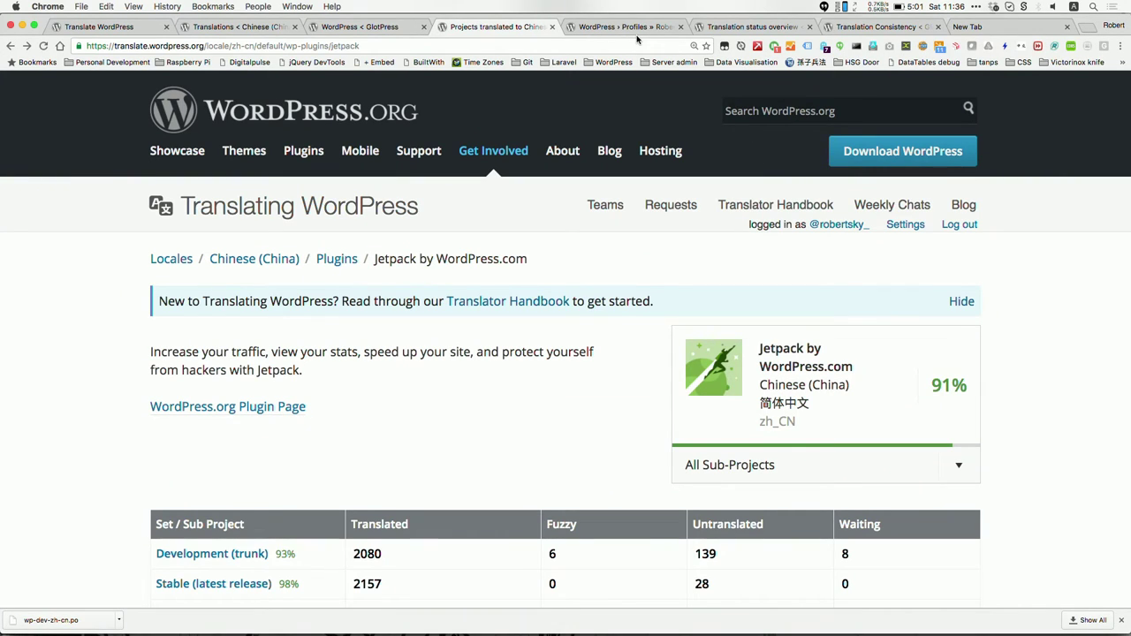
pyautogui.press('super+t')
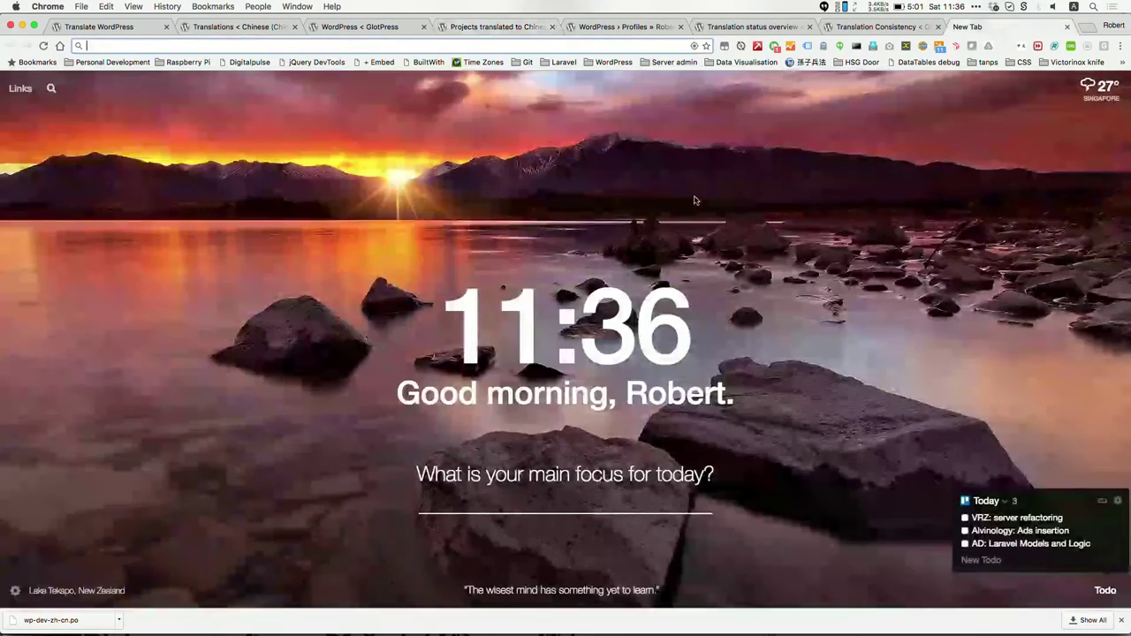
pyautogui.write('ww')
pyautogui.press('BackSpace')
pyautogui.press('BackSpace')
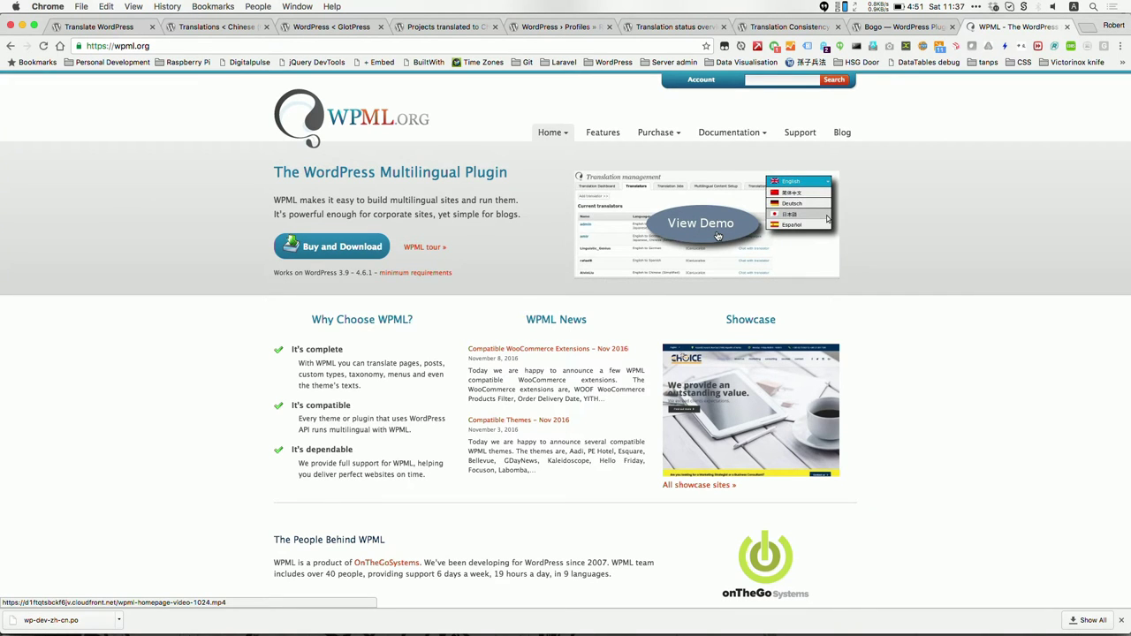
# Look over the WPML homepage and open its Purchase page to compare the versions.
pyautogui.scroll(-4, 494, 351)
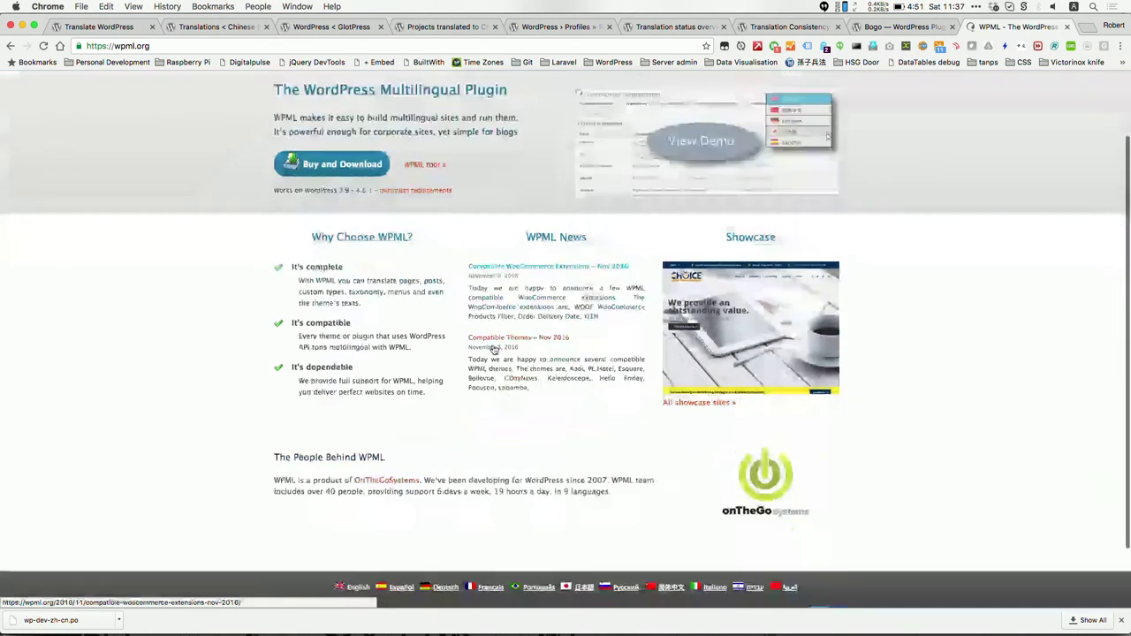
pyautogui.scroll(4, 494, 349)
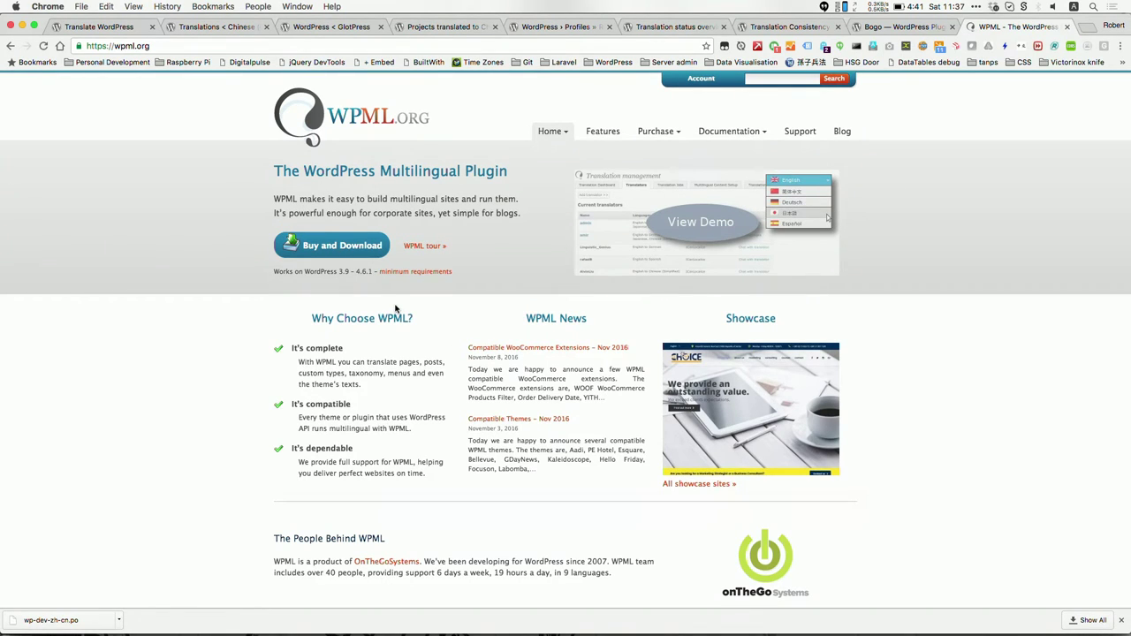
pyautogui.click(649, 133)
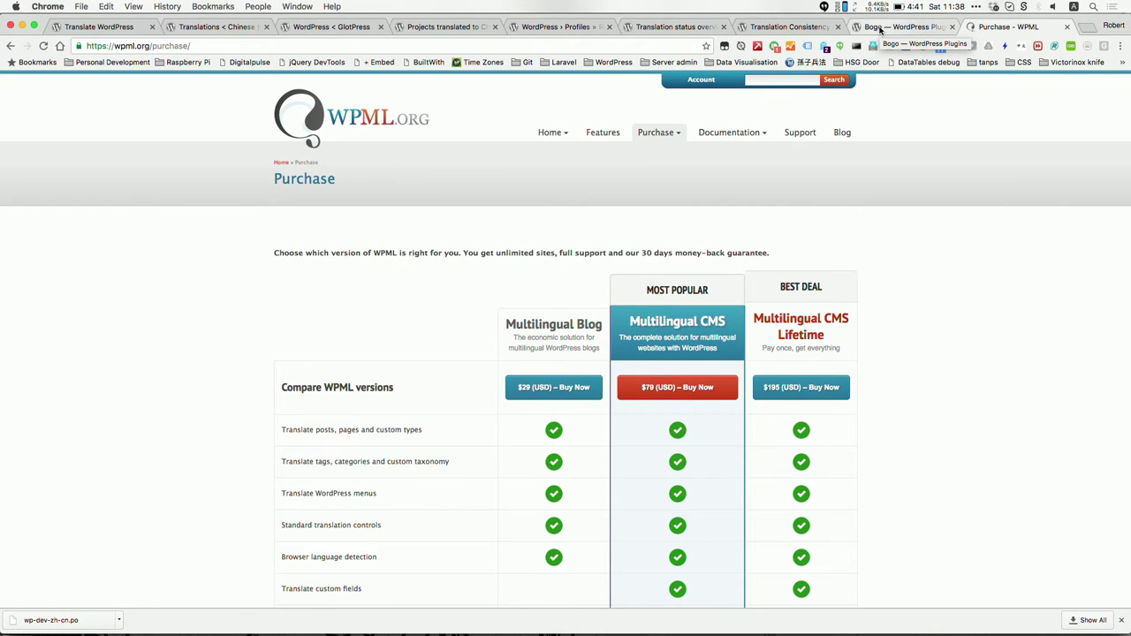
# Switch to the Bogo plugin page and look over its description, ratings and screenshots.
pyautogui.click(880, 30)
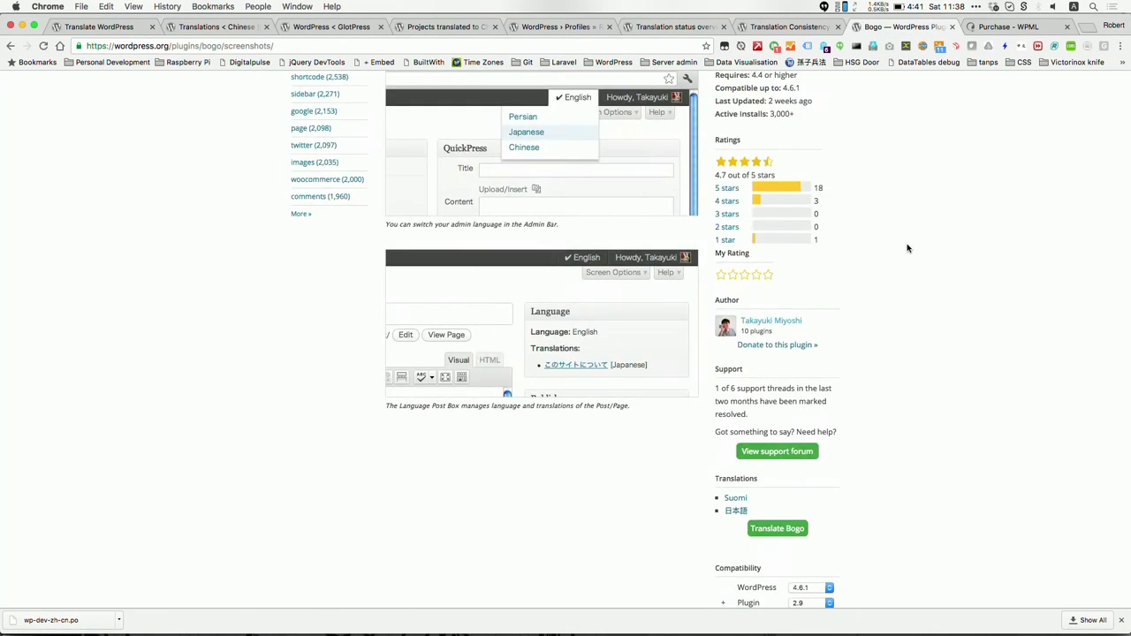
pyautogui.scroll(-3, 906, 248)
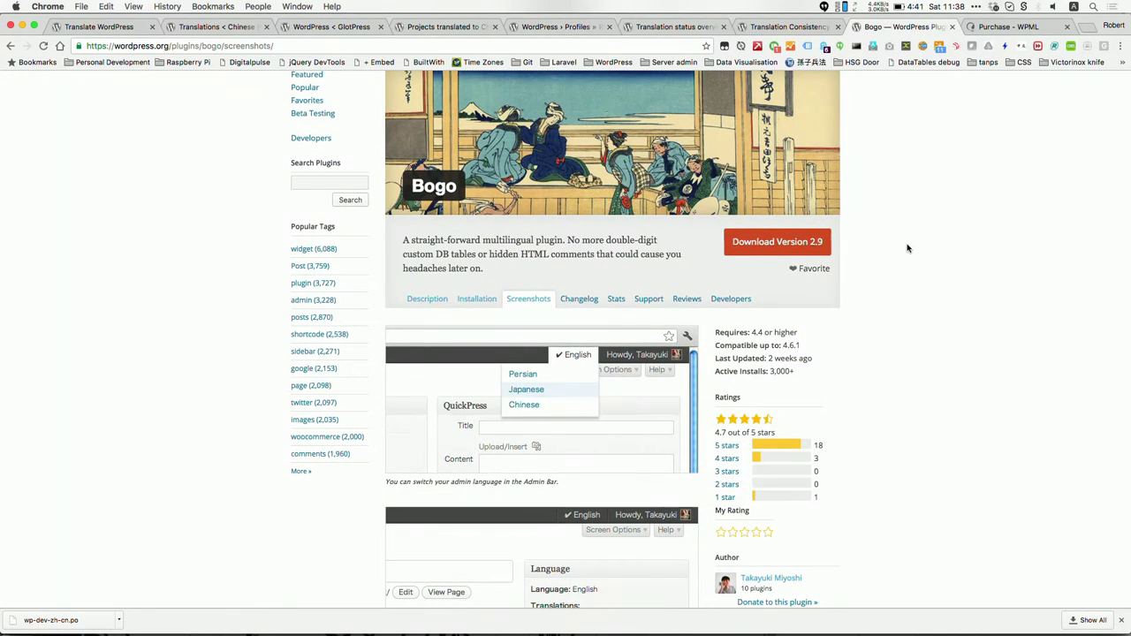
pyautogui.scroll(1, 907, 249)
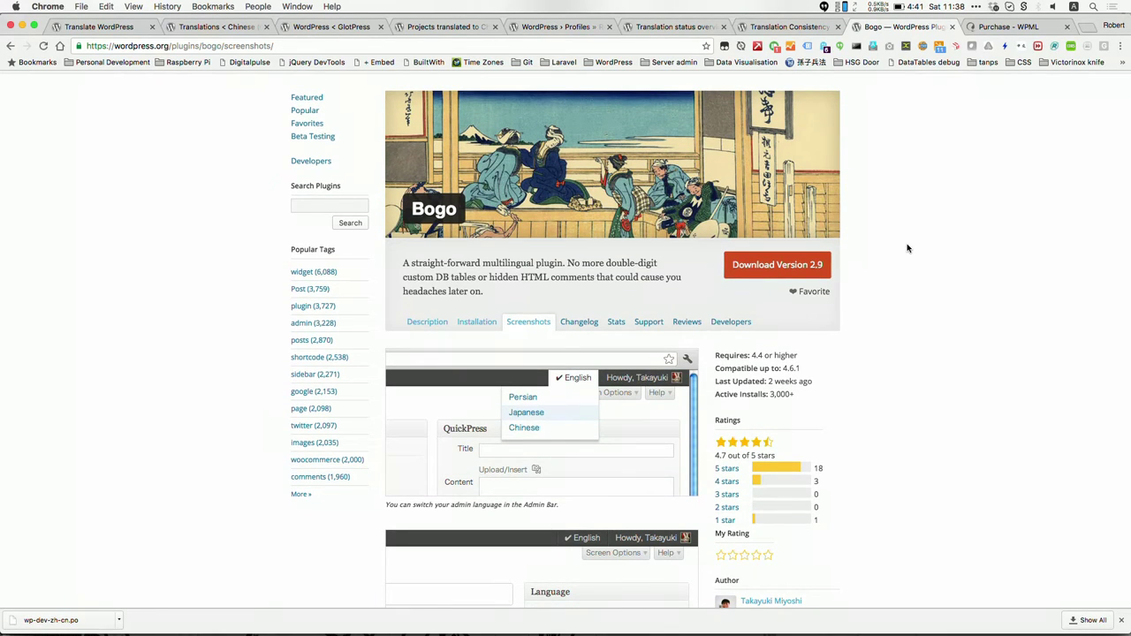
pyautogui.scroll(-5, 907, 248)
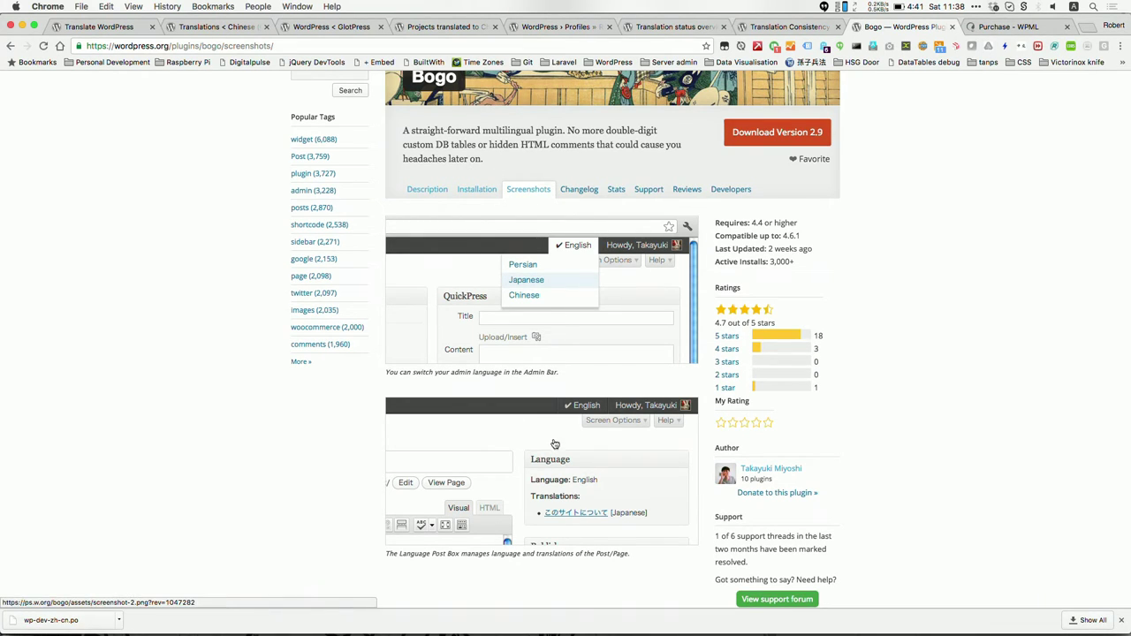
# Enlarge the Bogo page to 150% and examine the screenshot of the Language Post Box and its caption.
pyautogui.moveTo(400, 554); pyautogui.dragTo(519, 554)
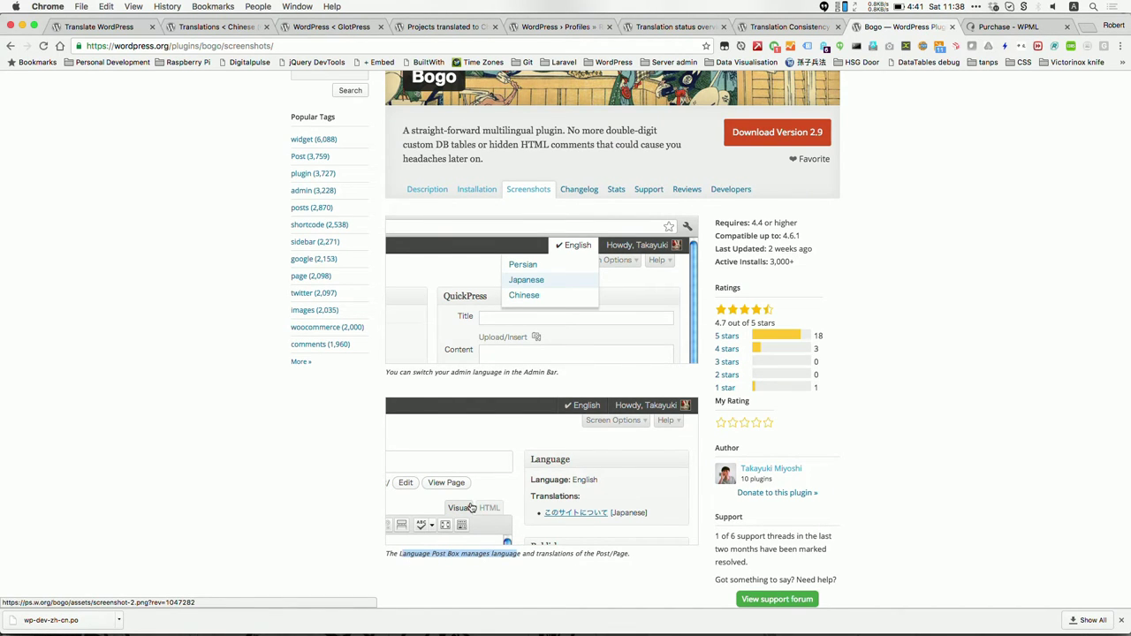
pyautogui.press('super+plus')
pyautogui.press('super+plus')
pyautogui.press('super+plus')
pyautogui.scroll(-5, 365, 483)
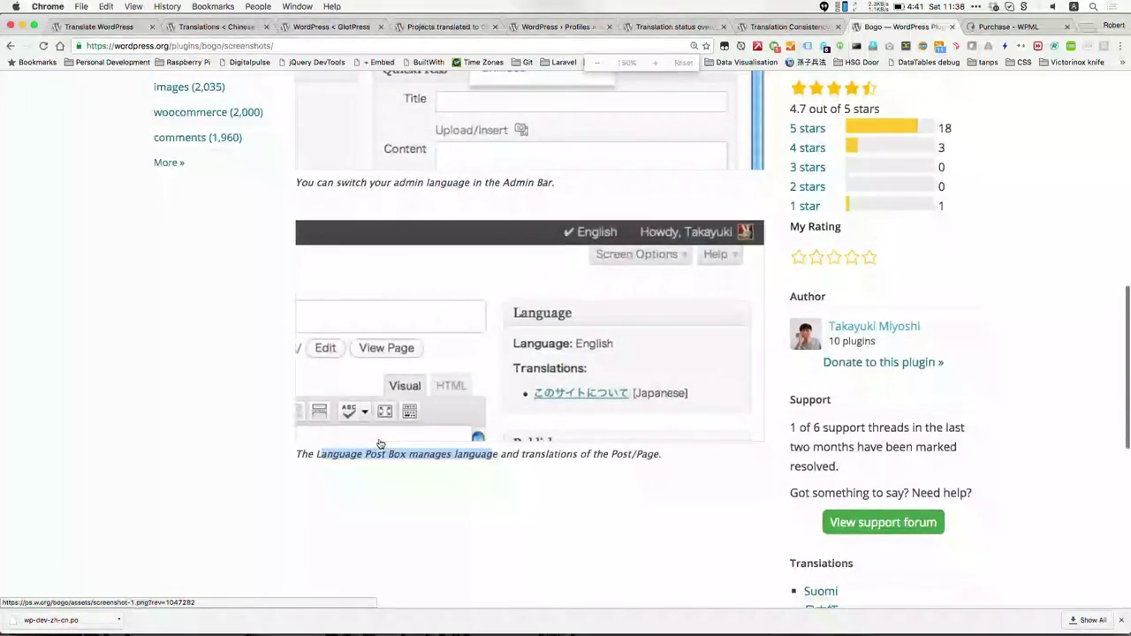
pyautogui.click(365, 484)
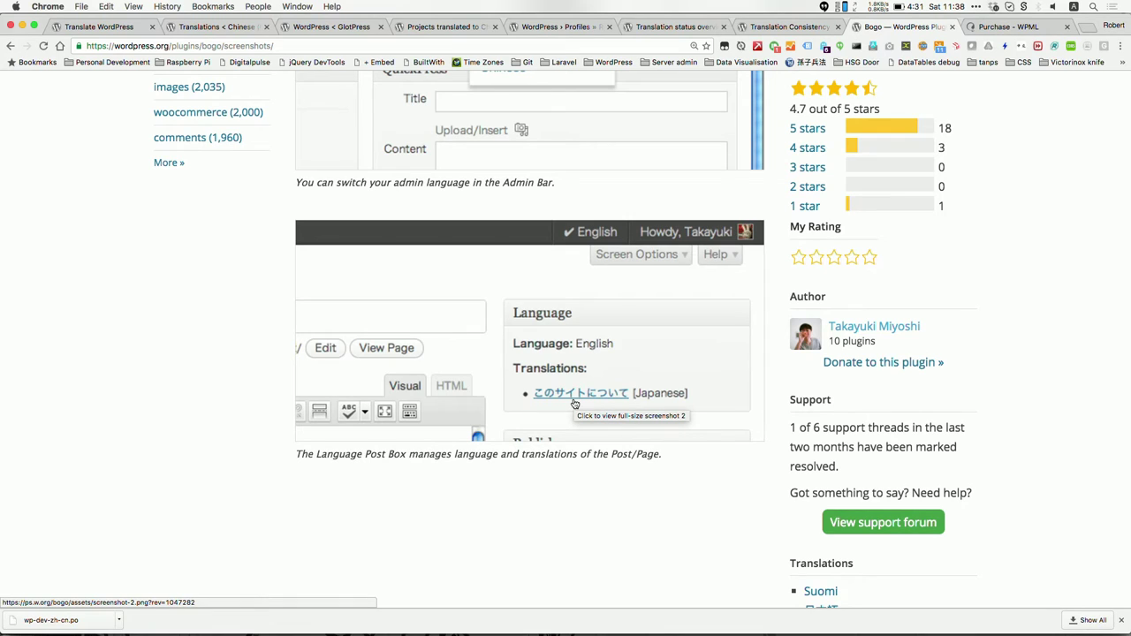
# Load the wordpress.dev site in the WPML tab and go to its admin dashboard at wordpress.dev/wp-admin.
pyautogui.click(978, 27)
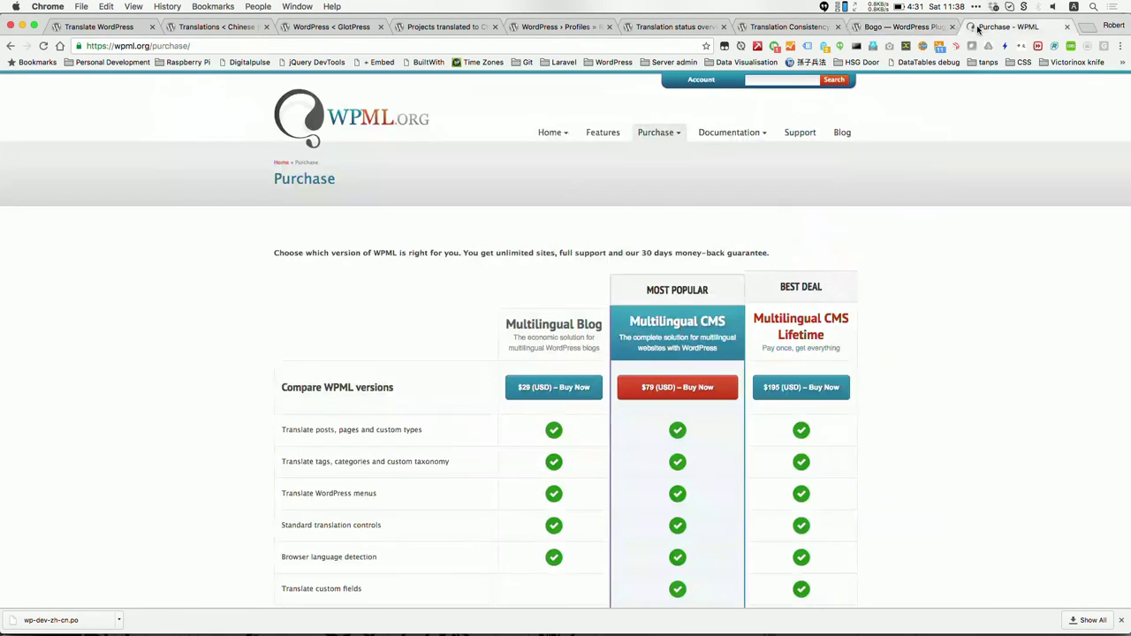
pyautogui.click(593, 44)
pyautogui.write('wordpress.dev')
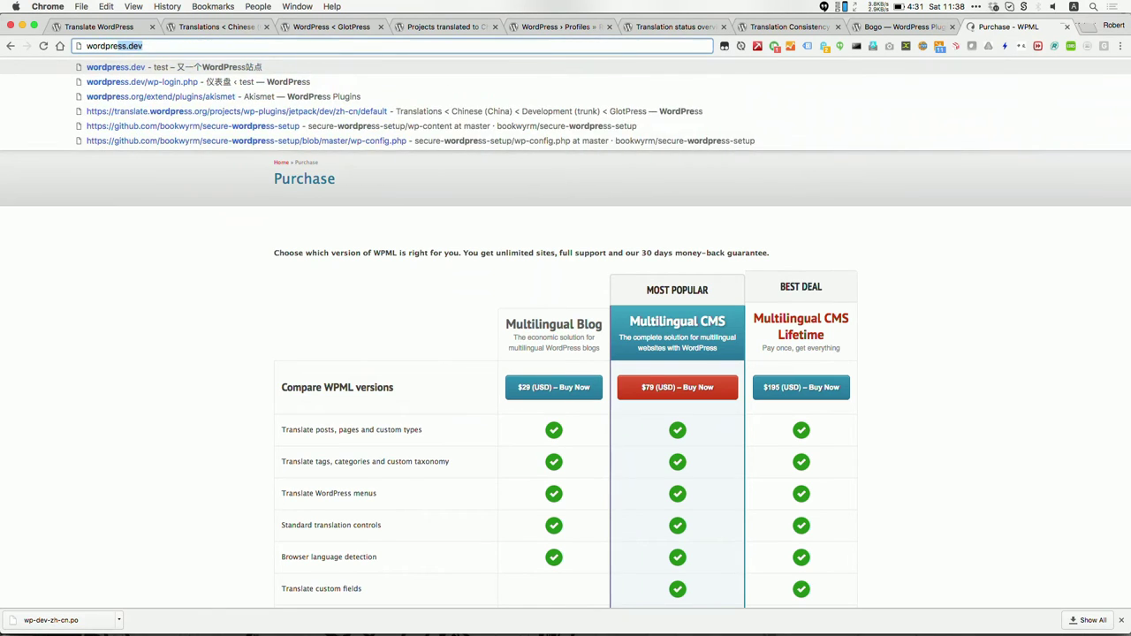
pyautogui.press('Return')
pyautogui.click(594, 44)
pyautogui.click(594, 44)
pyautogui.write('/wp-admin')
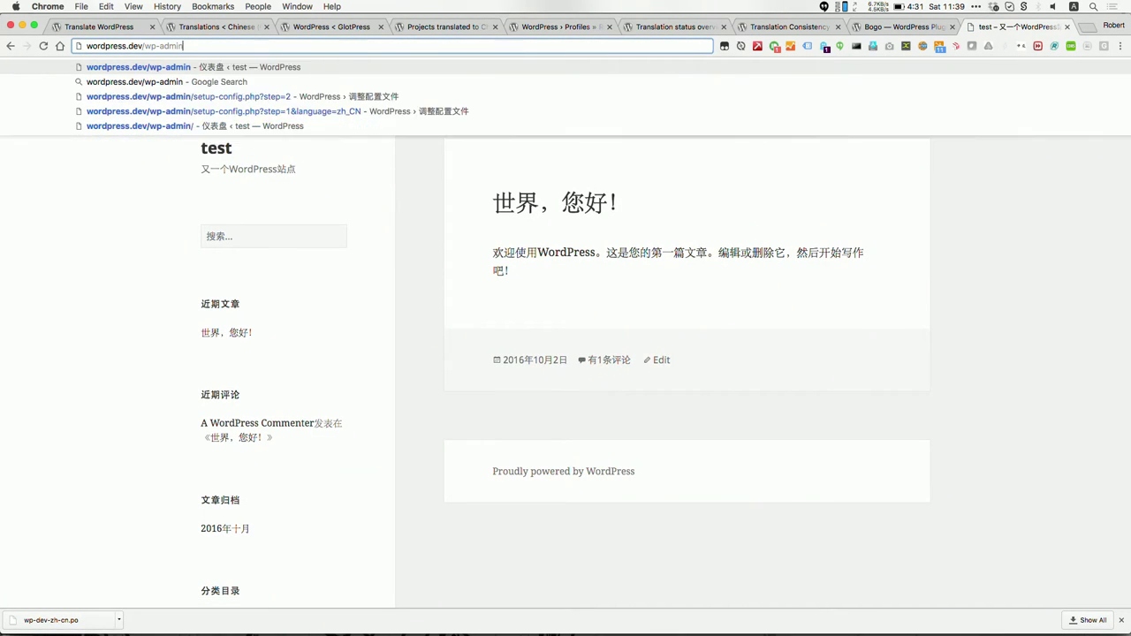
pyautogui.press('Return')
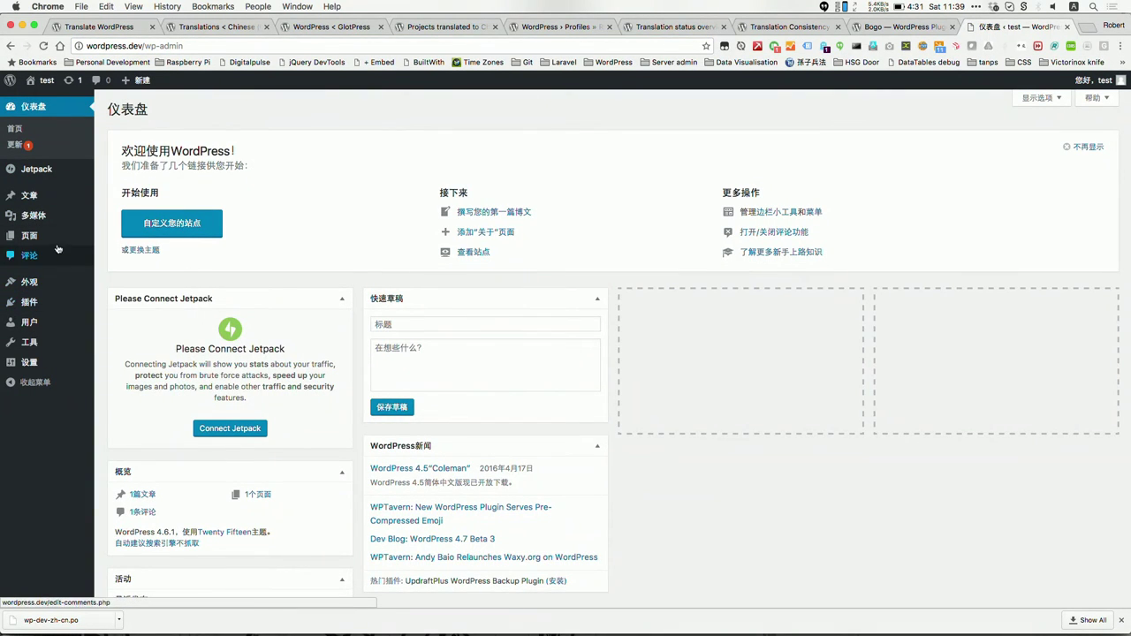
pyautogui.moveTo(144, 83)
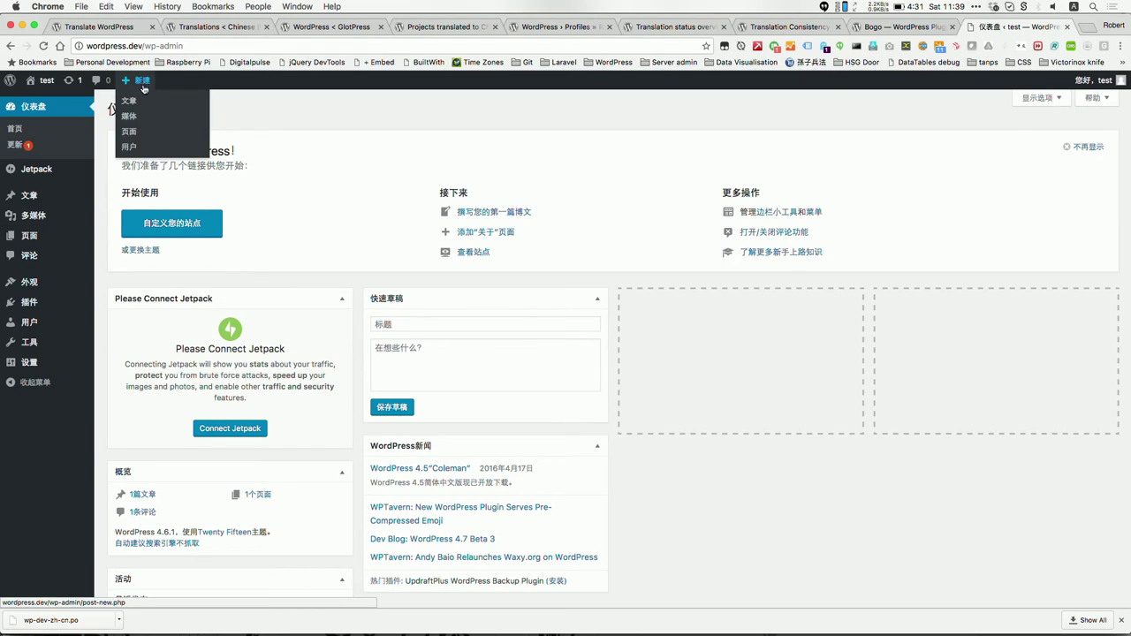
pyautogui.moveTo(58, 292)
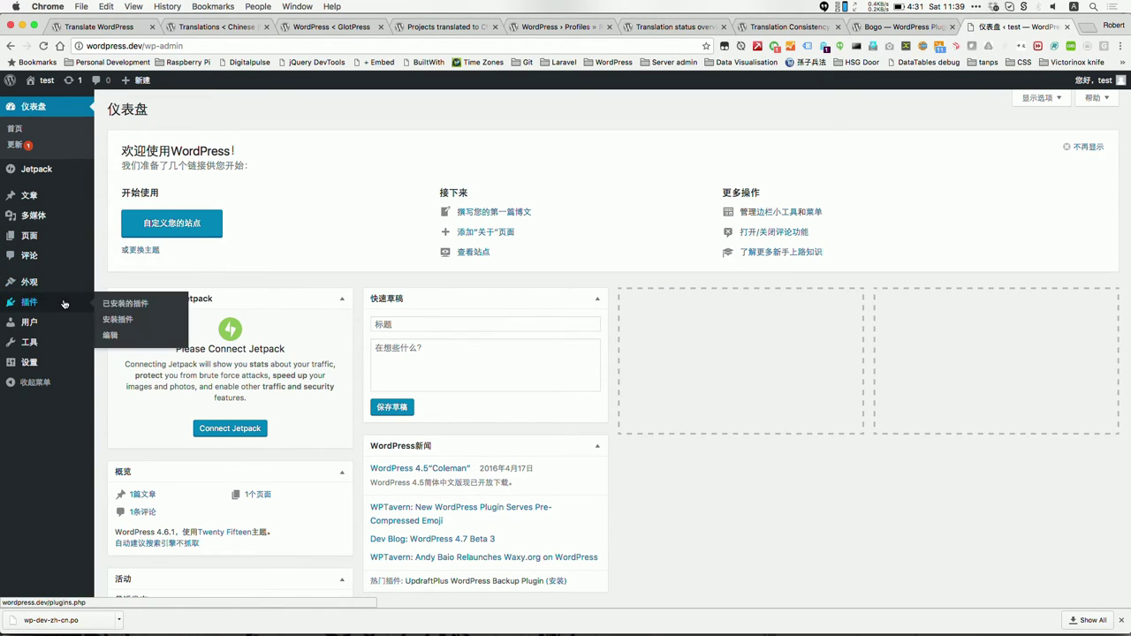
# Try to open the plugin installation page of the test site, and go back to its dashboard.
pyautogui.click(132, 319)
pyautogui.hscroll(-5, 717, 110)
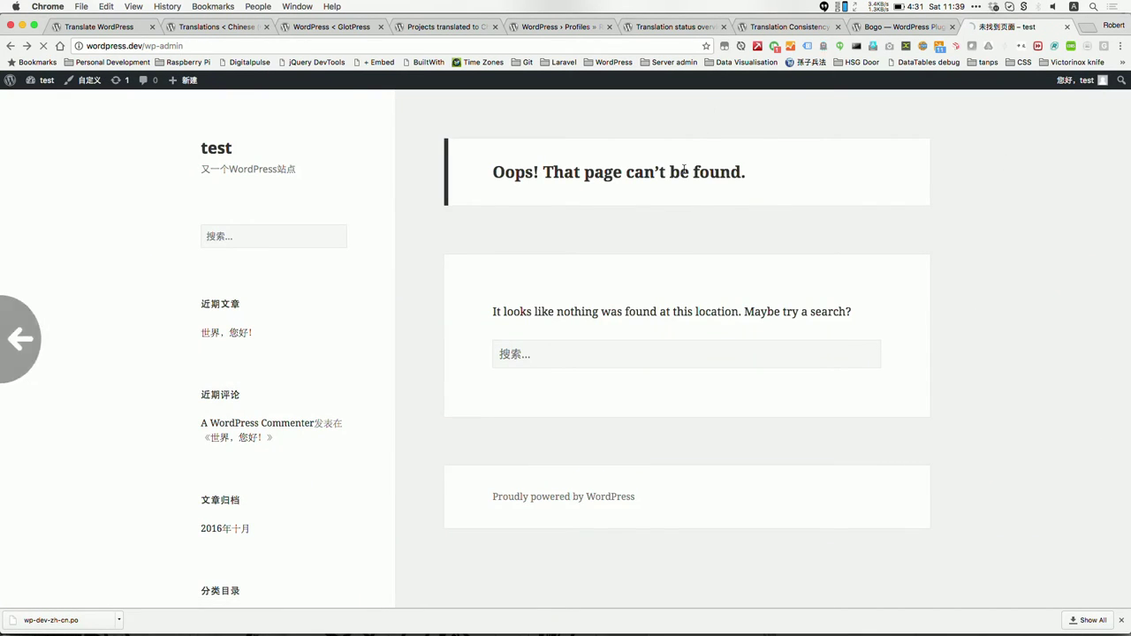
pyautogui.moveTo(52, 297)
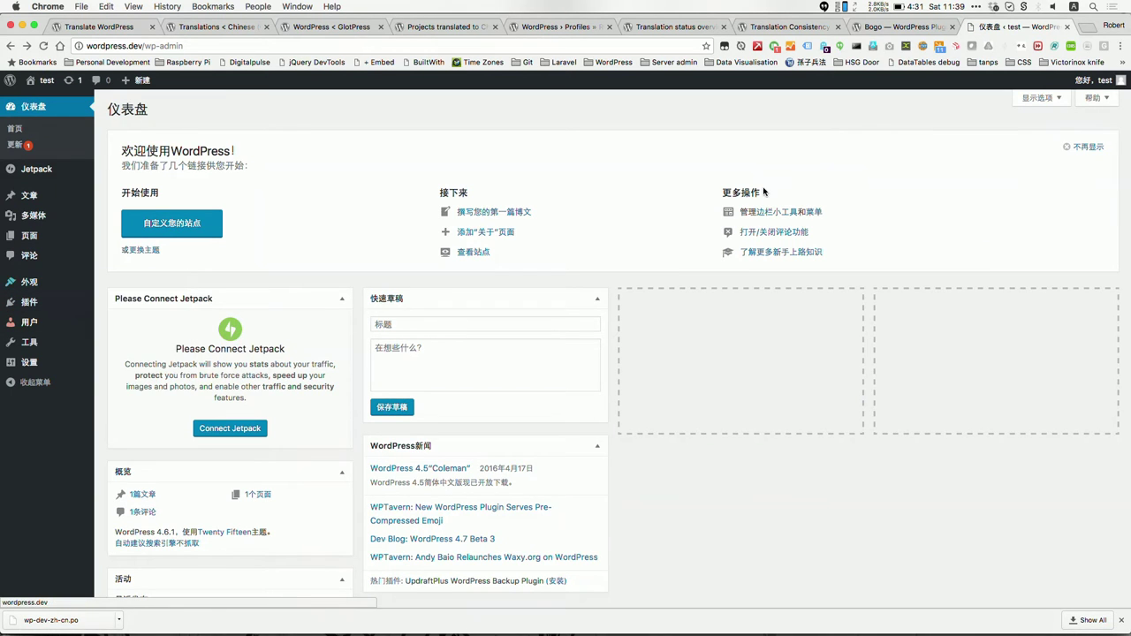
# Download version 2.9 of Bogo from its WordPress.org plugin page.
pyautogui.click(894, 26)
pyautogui.scroll(5, 538, 293)
pyautogui.click(847, 189)
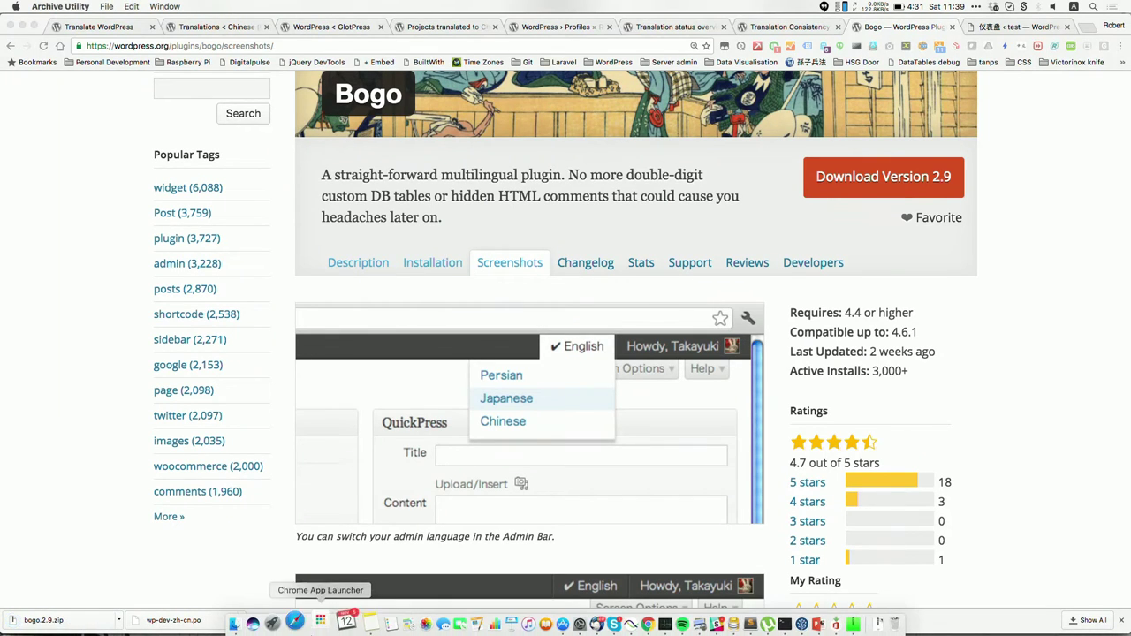
# Copy the downloaded bogo folder into the local WordPress wp-content/plugins folder in Finder and return to the Chrome window.
pyautogui.click(257, 621)
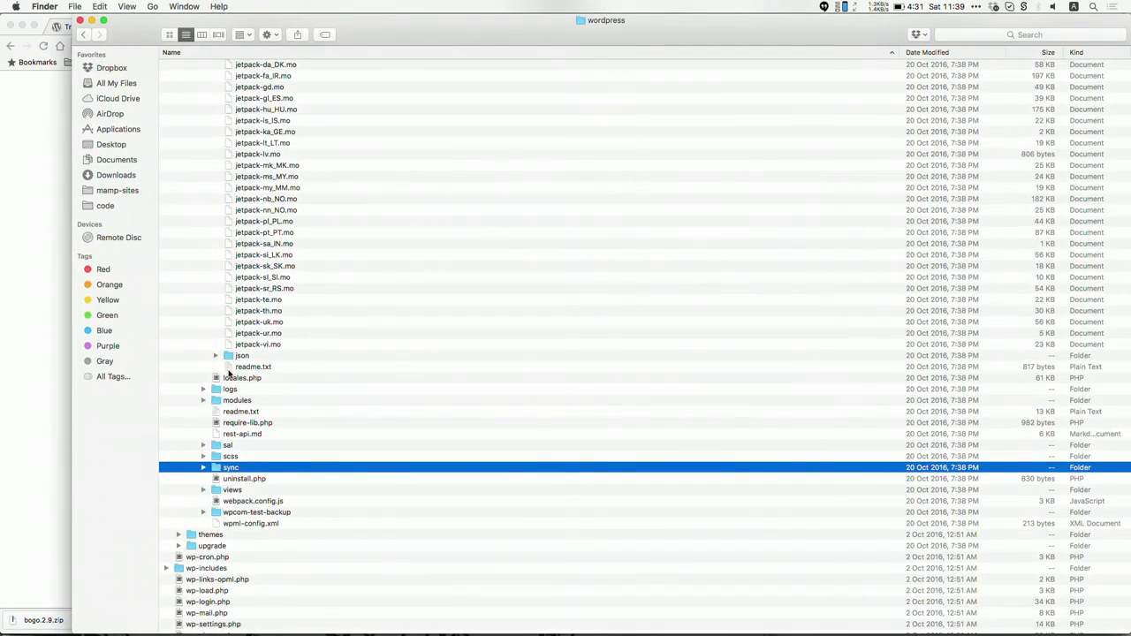
pyautogui.scroll(10, 228, 373)
pyautogui.scroll(10, 206, 507)
pyautogui.moveTo(568, 193); pyautogui.dragTo(225, 313)
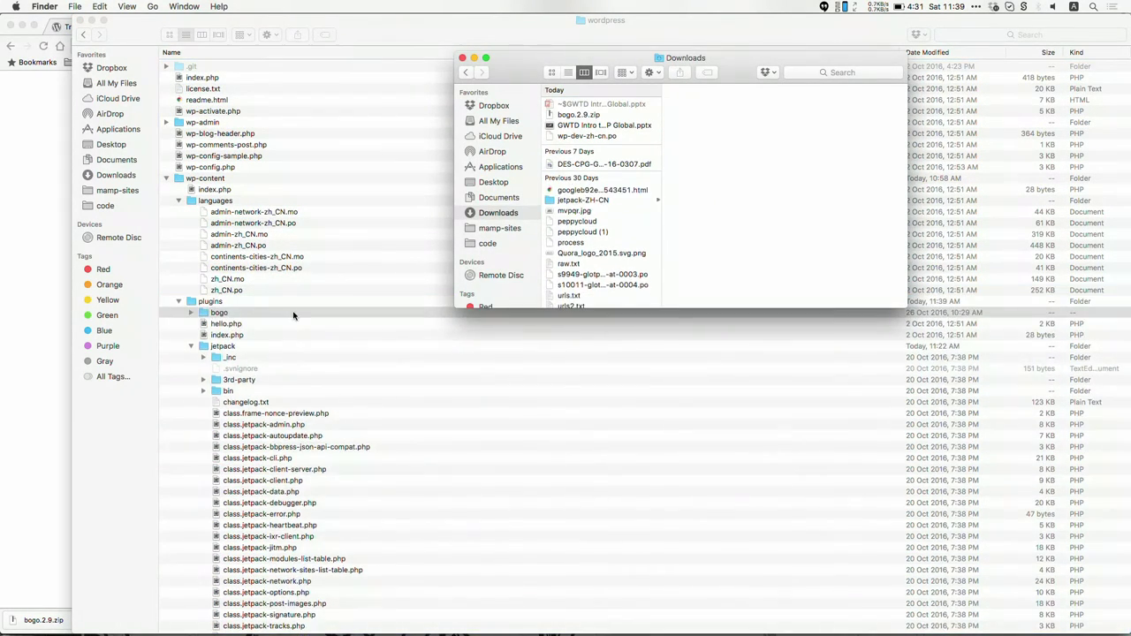
pyautogui.click(63, 310)
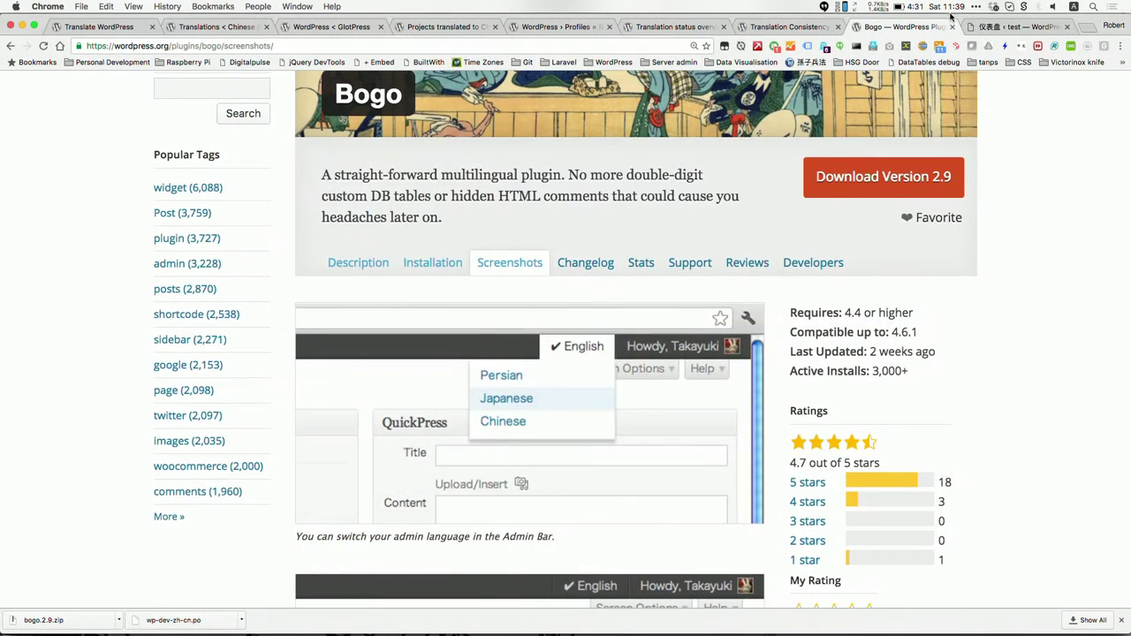
# Try to open the test site's list of installed plugins, and return to the dashboard.
pyautogui.click(1016, 27)
pyautogui.moveTo(35, 302)
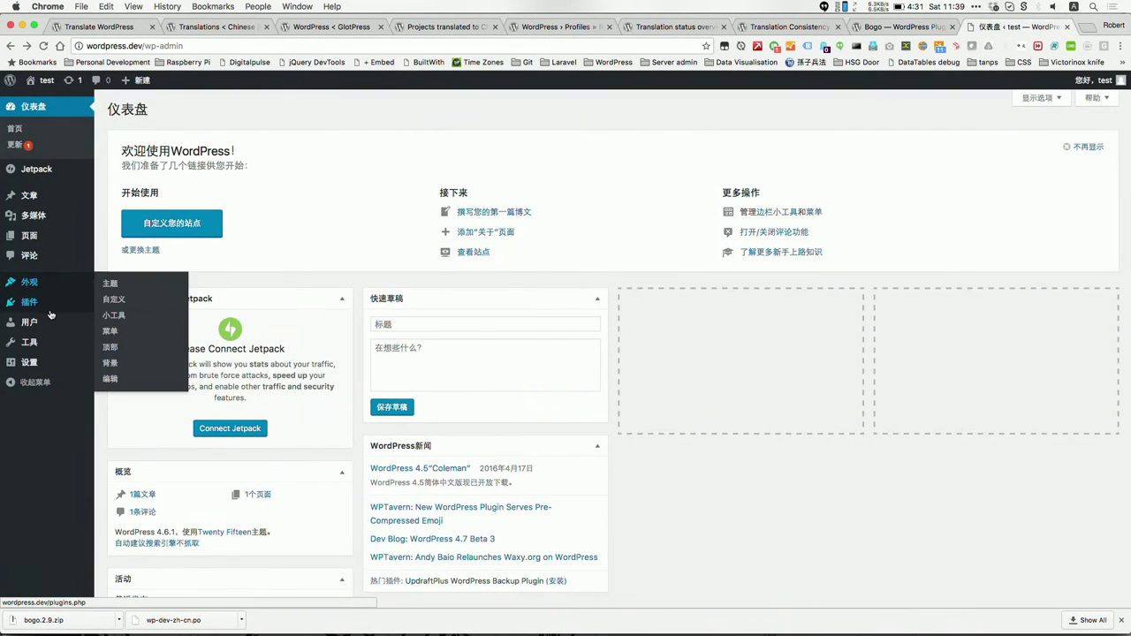
pyautogui.click(126, 303)
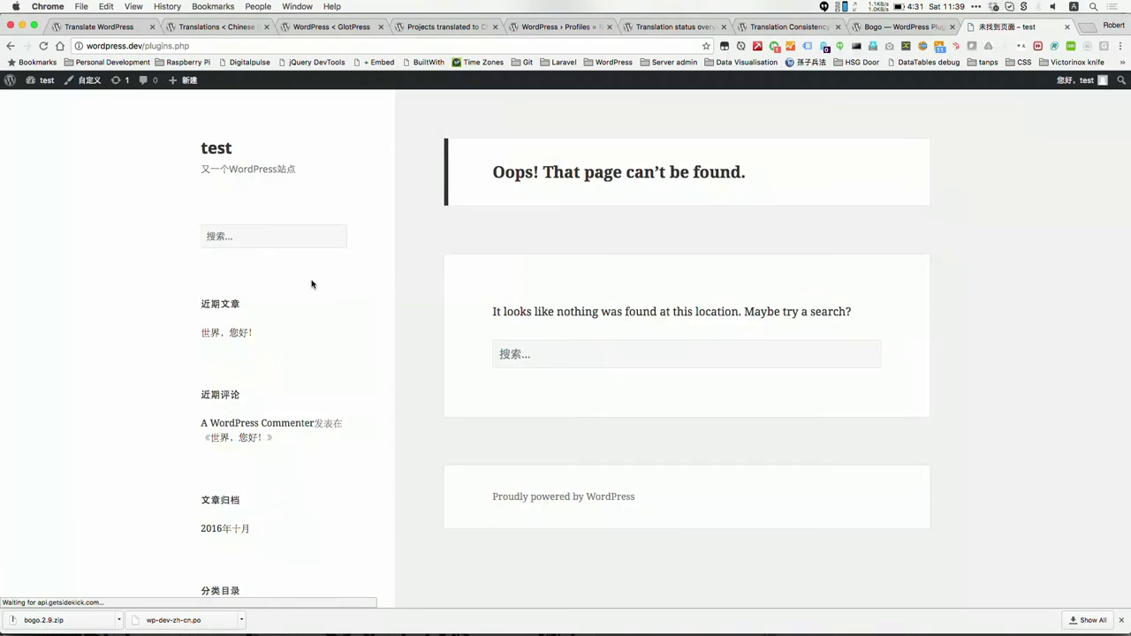
pyautogui.hscroll(-5, 361, 291)
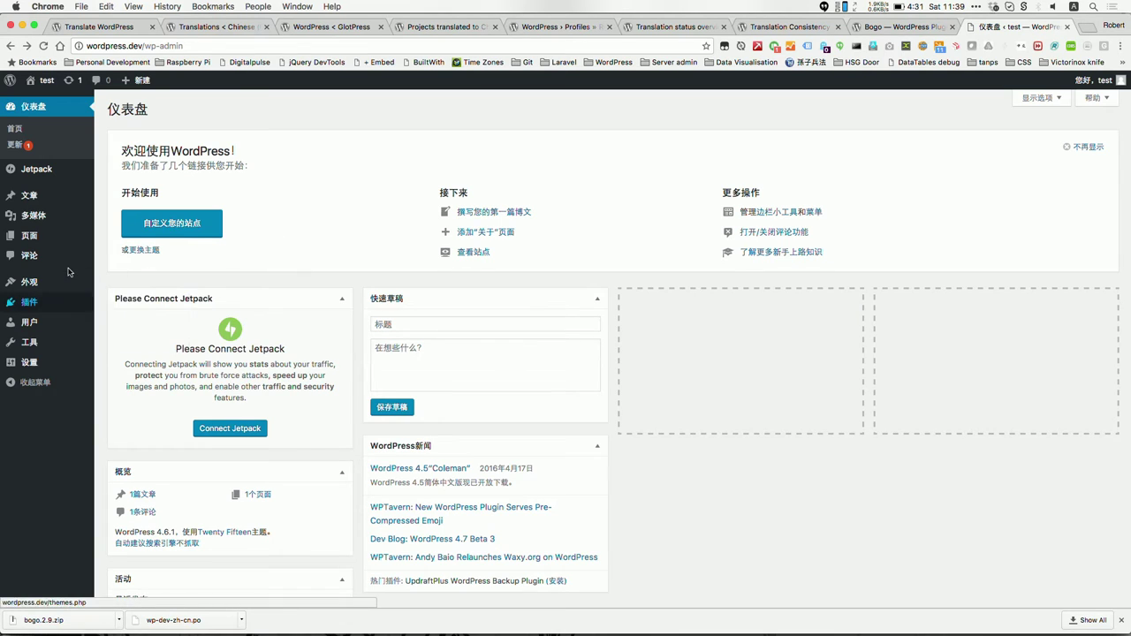
# Open the presenter's own live WordPress site's wp-admin in a new tab and log in with the prefilled credentials.
pyautogui.press('super+t')
pyautogui.write('rober')
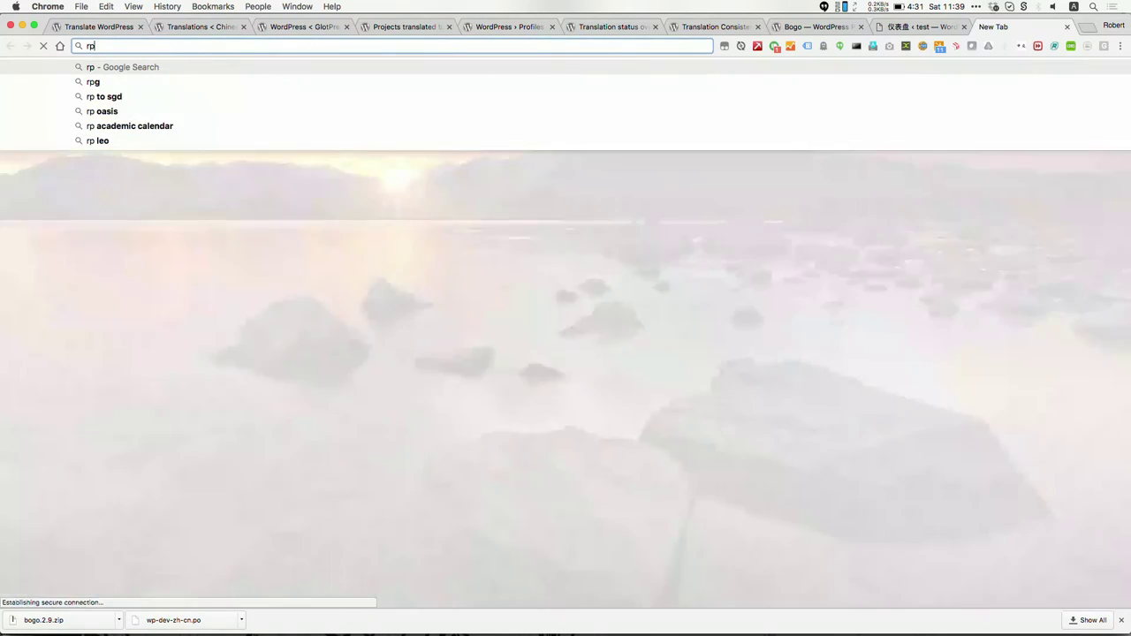
pyautogui.press('Down')
pyautogui.press('Down')
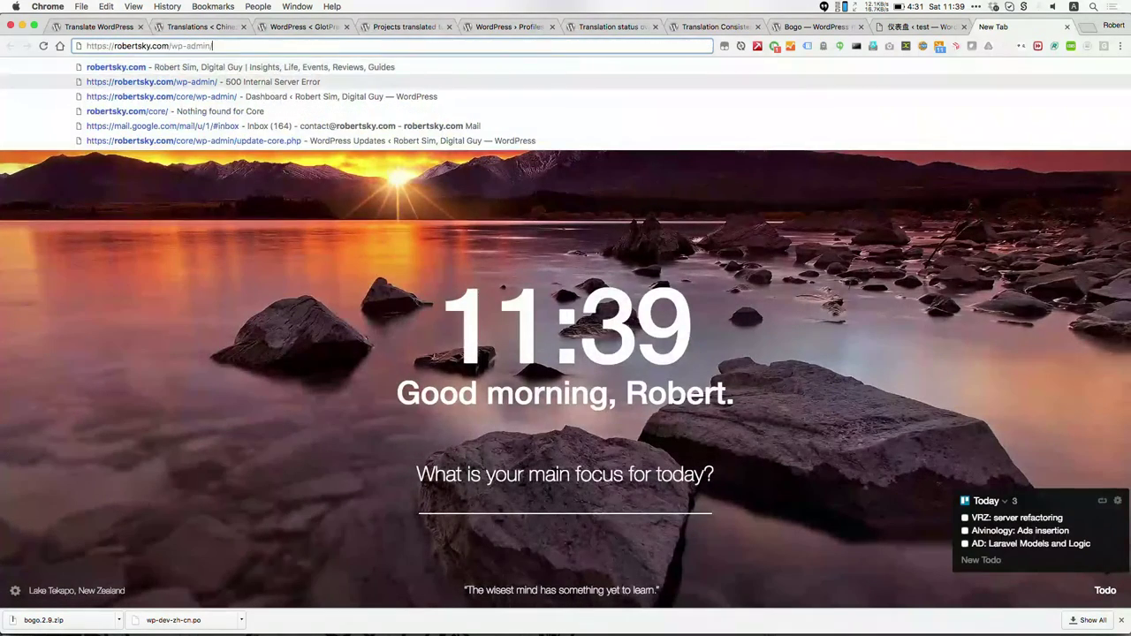
pyautogui.press('Return')
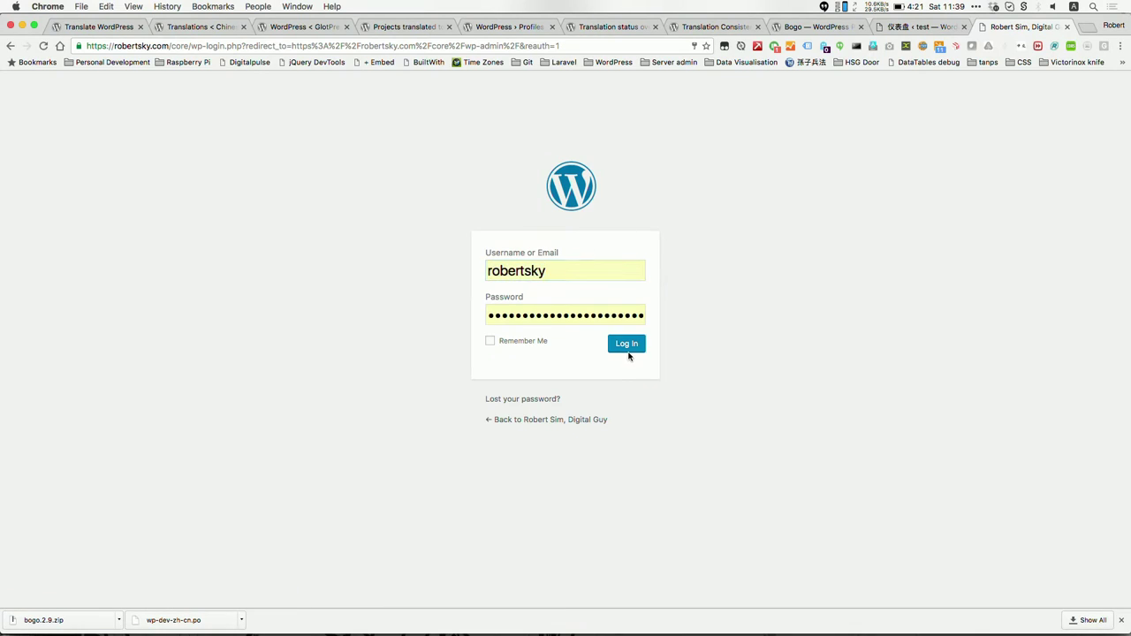
pyautogui.click(624, 350)
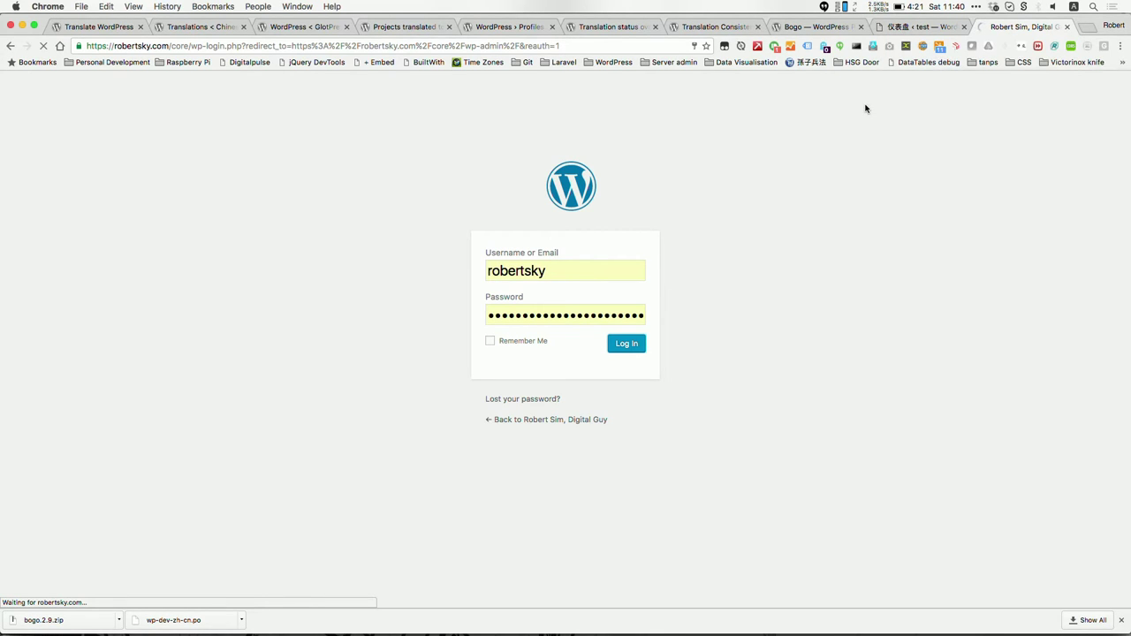
# Load the live site's core/wp-admin address in a new tab of the other browser window.
pyautogui.press('super+grave')
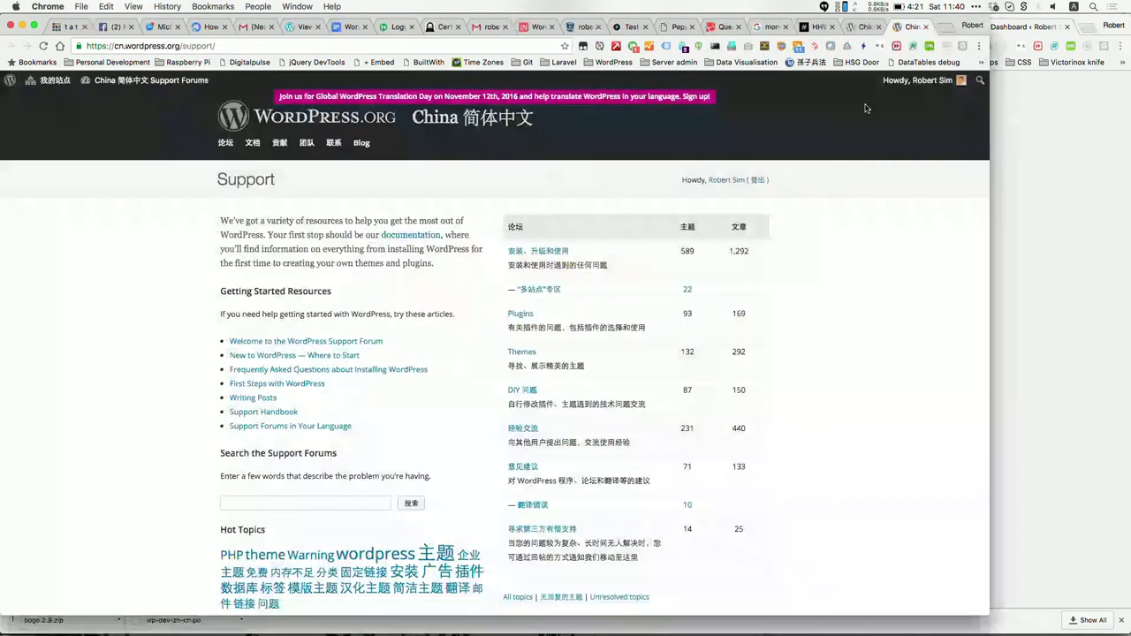
pyautogui.hotkey('ctrl', 't')
pyautogui.write('robertsky.com/core/wp-admin')
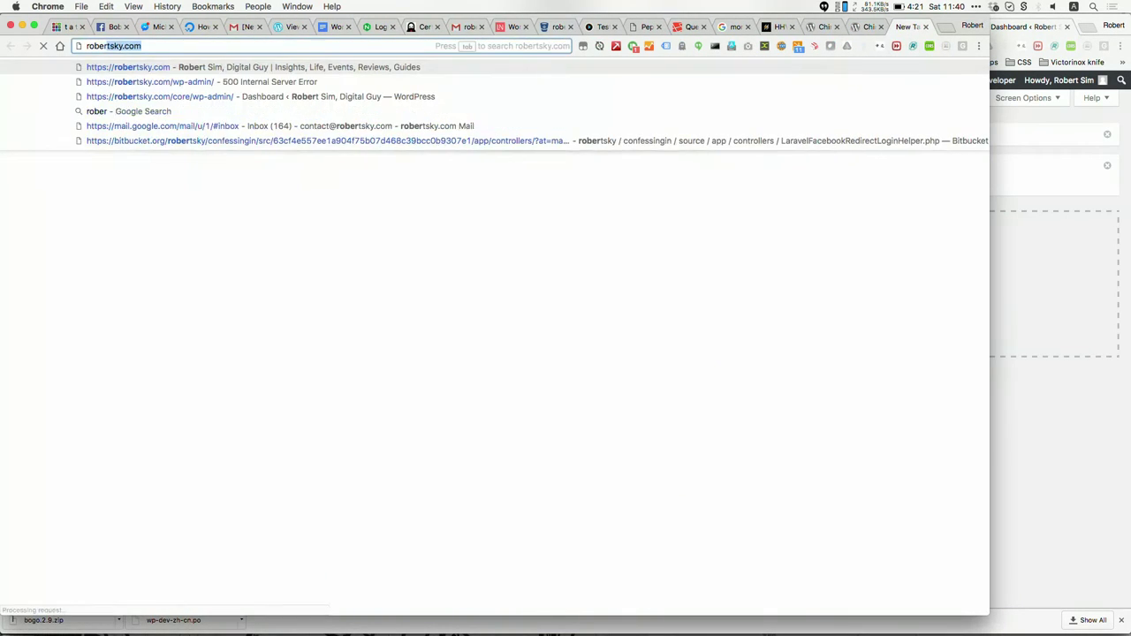
pyautogui.press('Return')
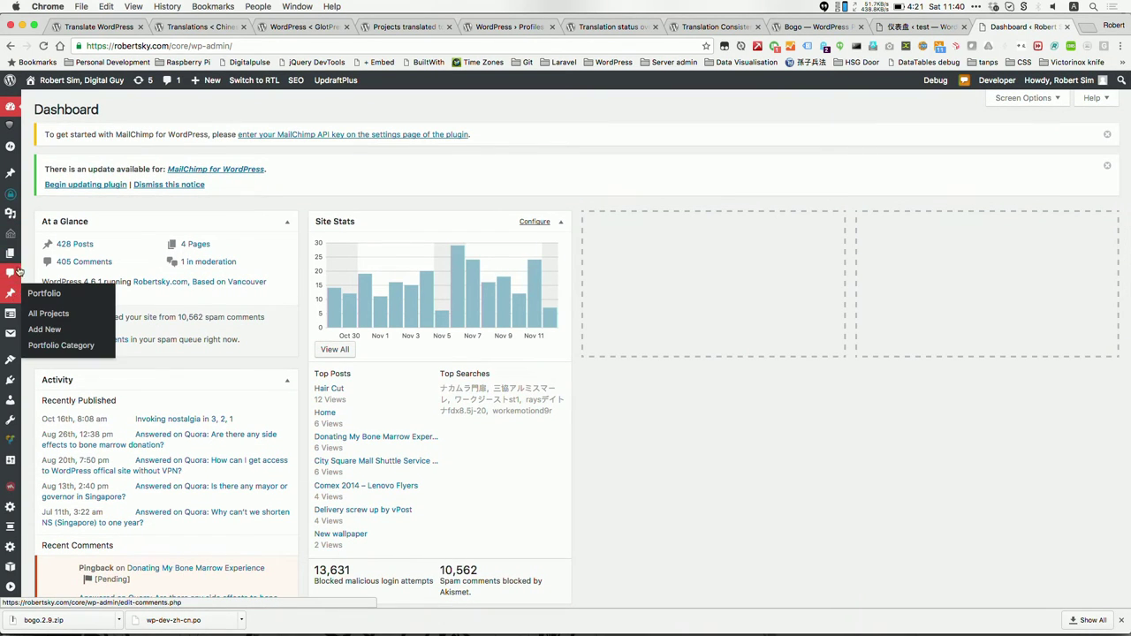
# Find the Bogo plugin by searching Add Plugins for bogo on the live site, and install and activate it.
pyautogui.moveTo(19, 263)
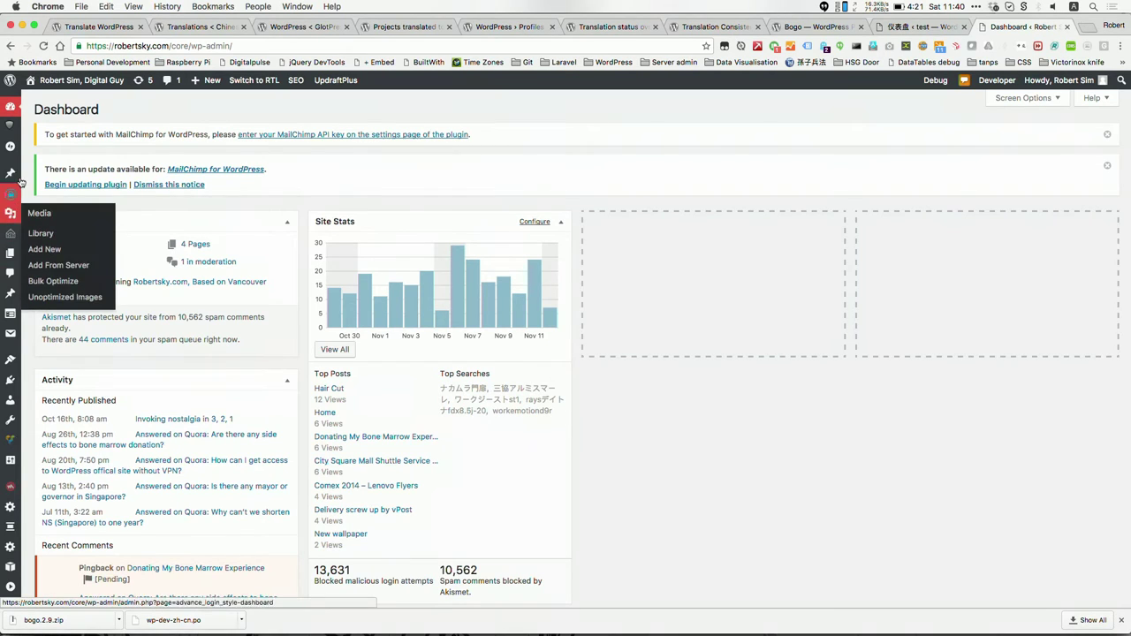
pyautogui.moveTo(14, 369)
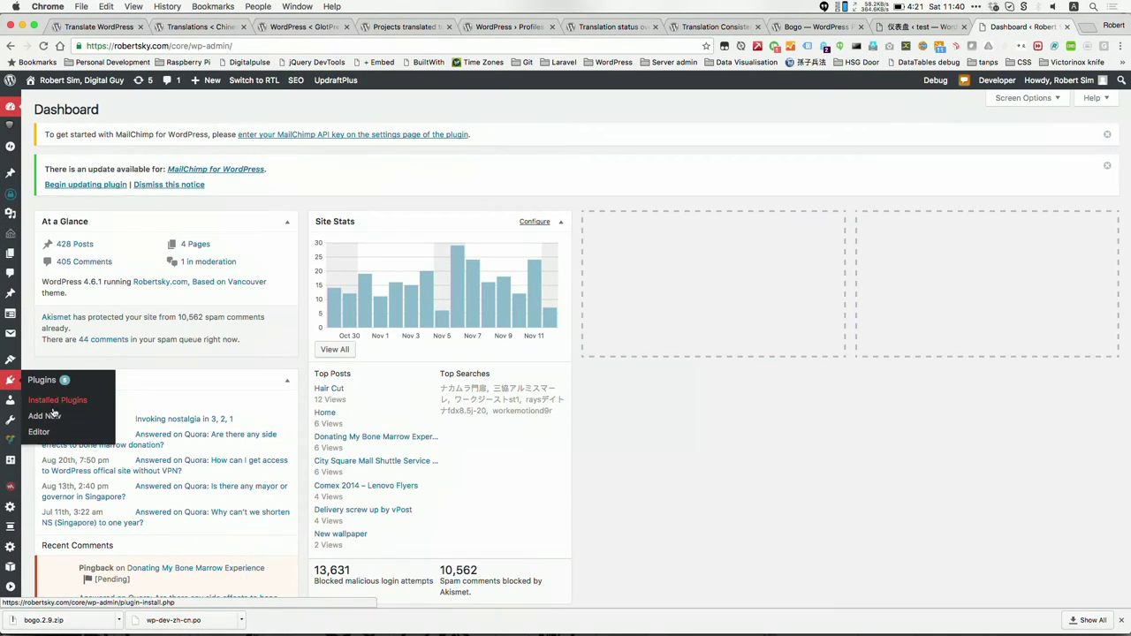
pyautogui.click(49, 415)
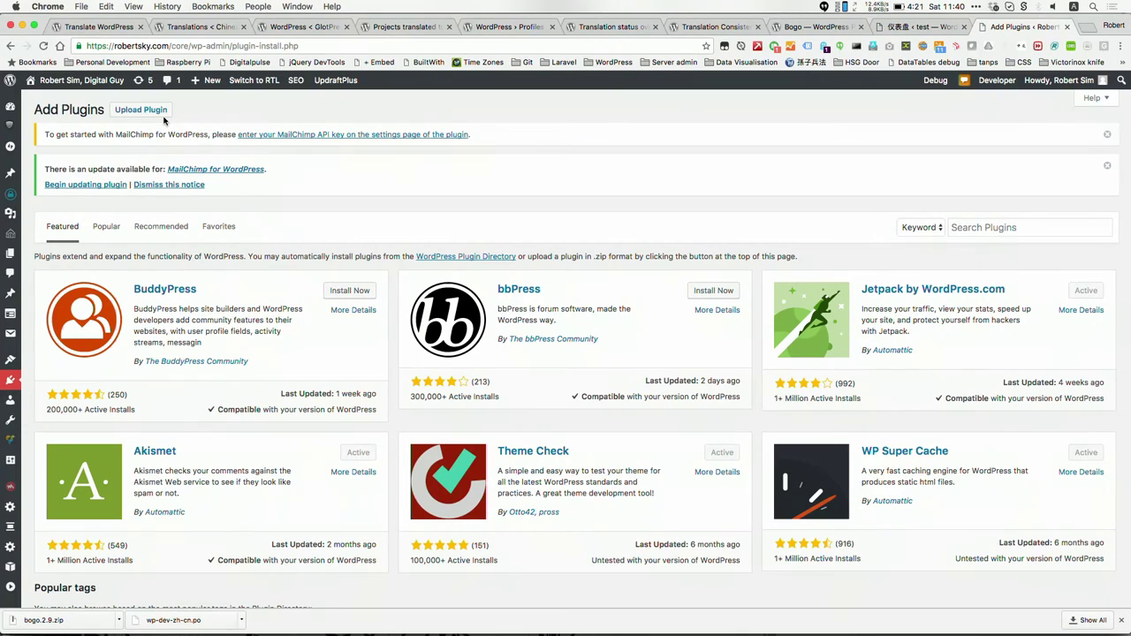
pyautogui.click(990, 227)
pyautogui.write('bp')
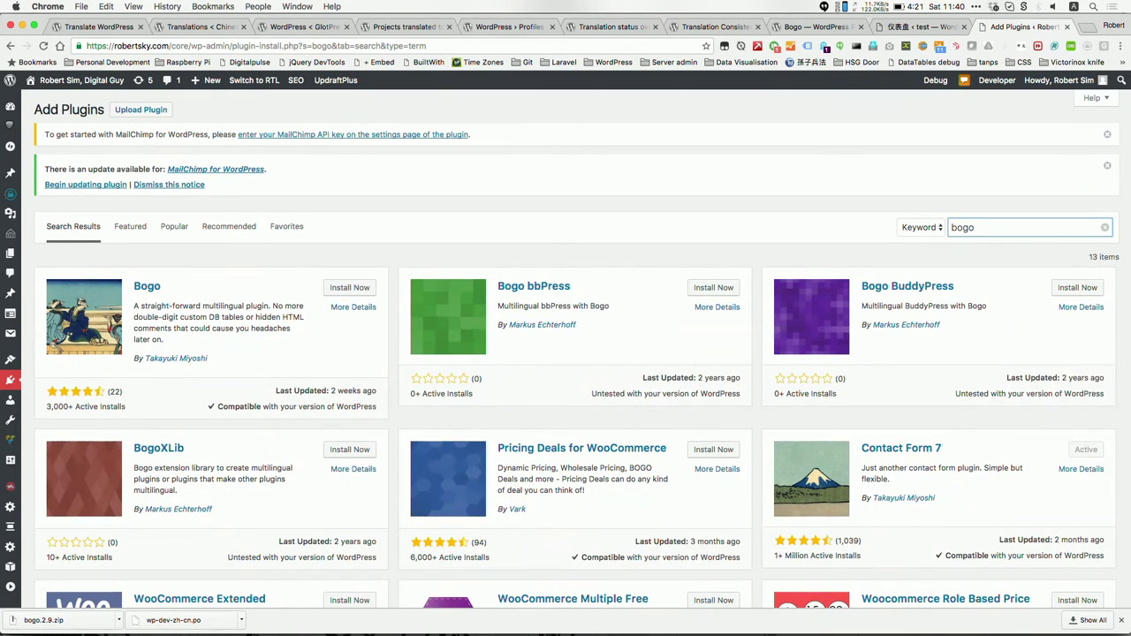
pyautogui.click(350, 288)
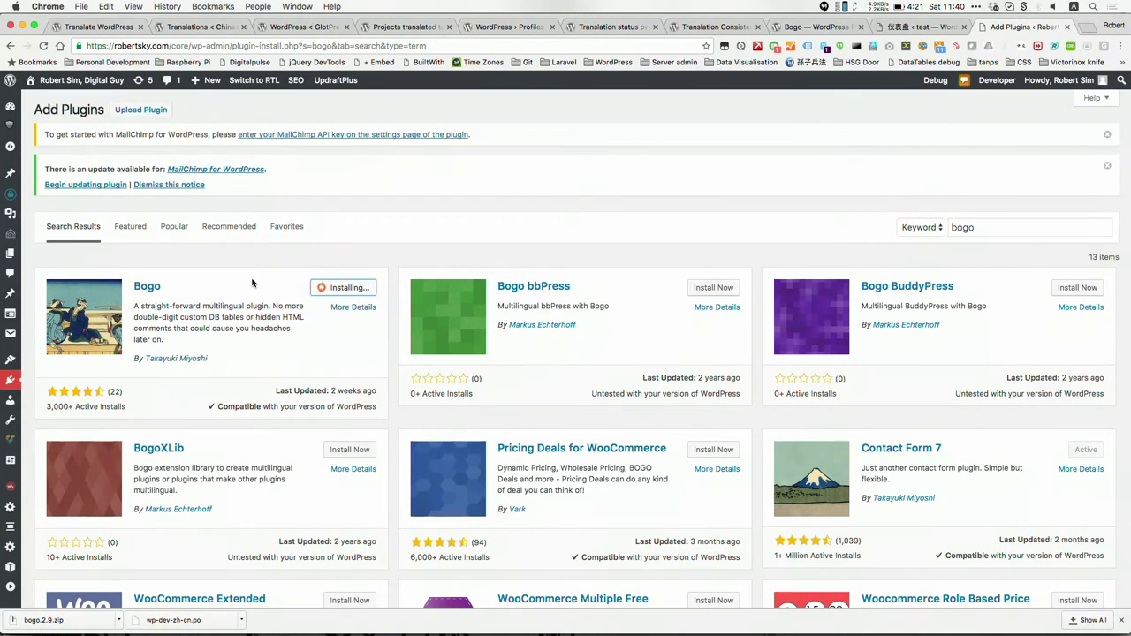
pyautogui.click(343, 289)
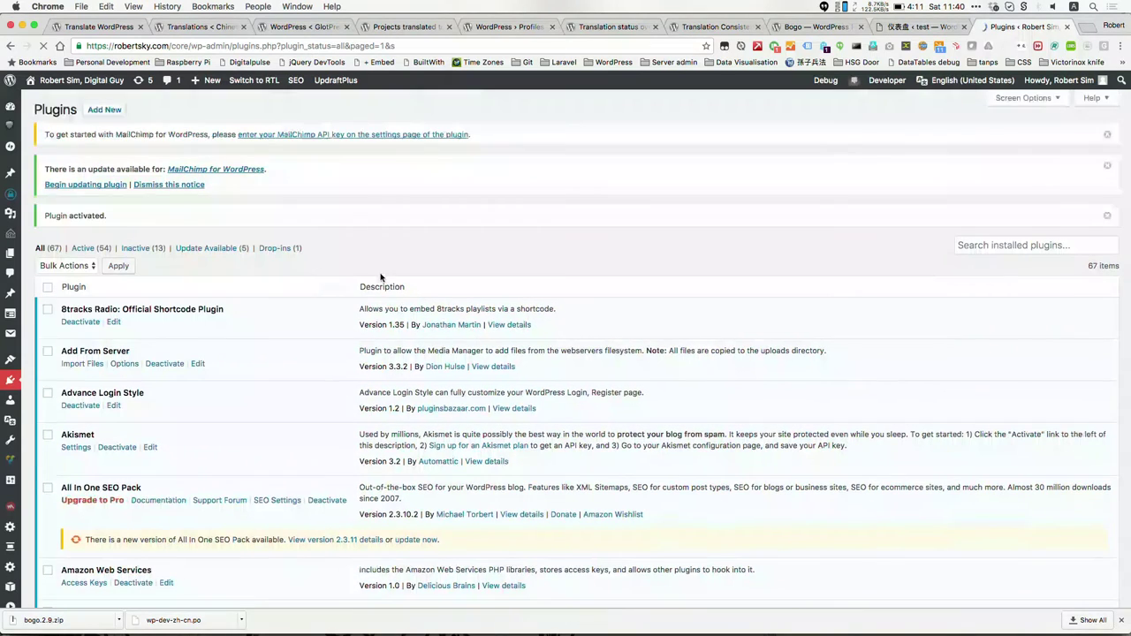
# Go to the live site's list of posts and open the "SSL and WordPress" post for editing.
pyautogui.moveTo(5, 227)
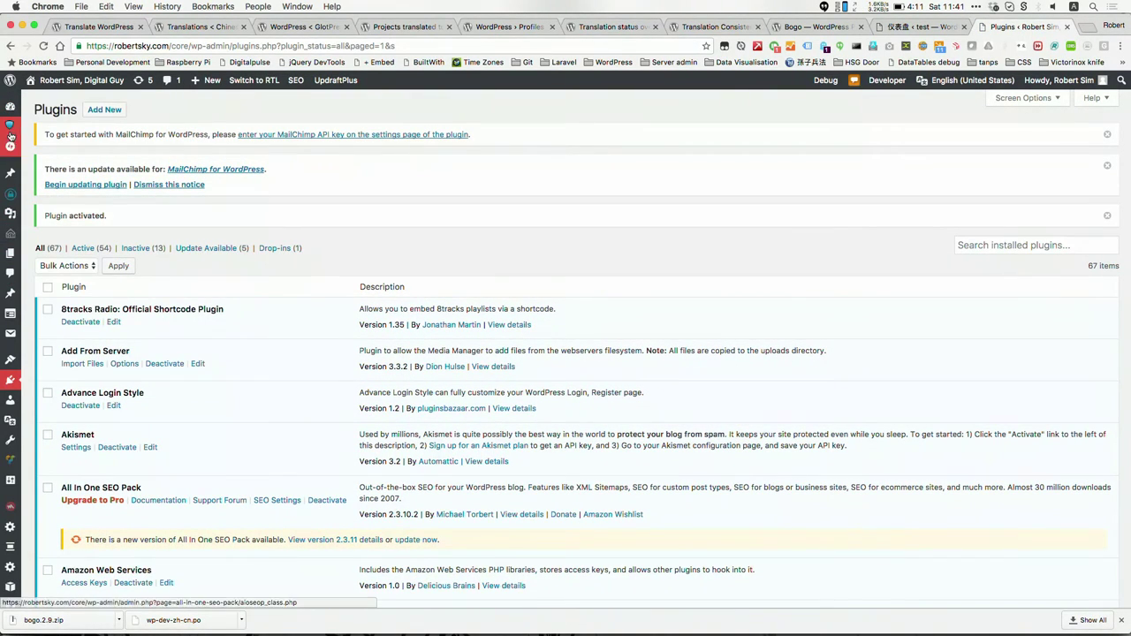
pyautogui.moveTo(10, 114)
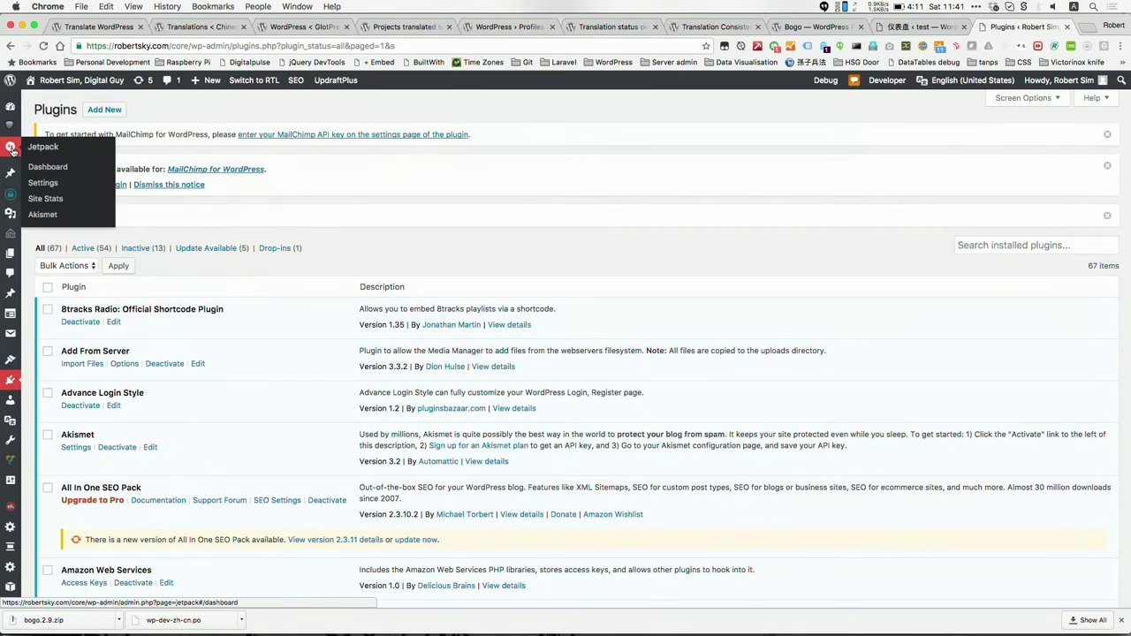
pyautogui.moveTo(16, 180)
pyautogui.click(51, 192)
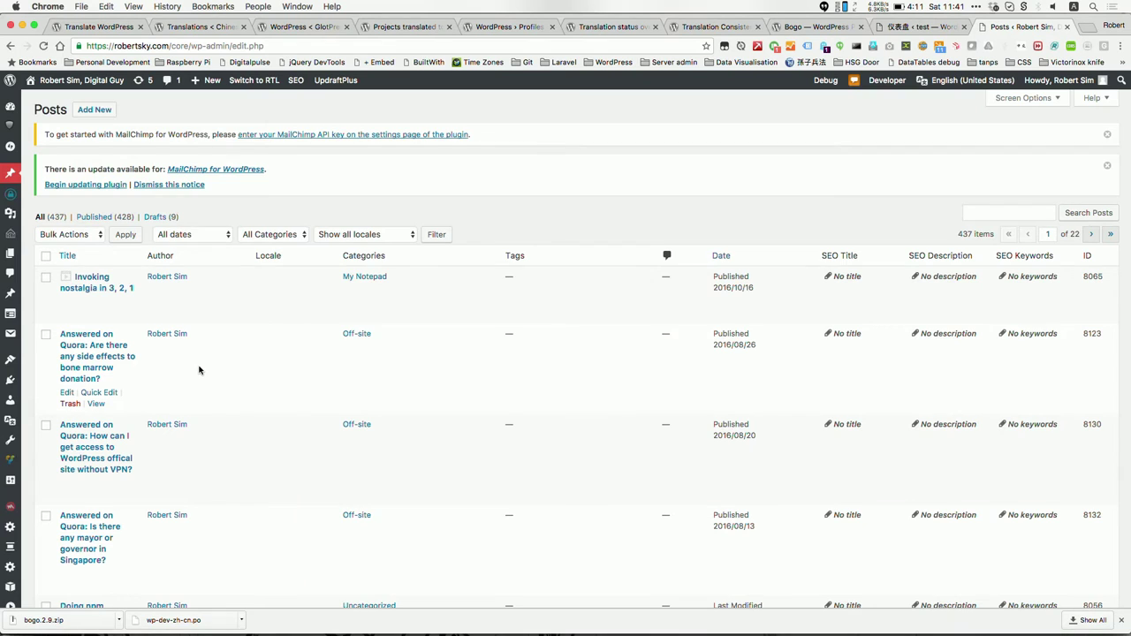
pyautogui.scroll(-7, 199, 369)
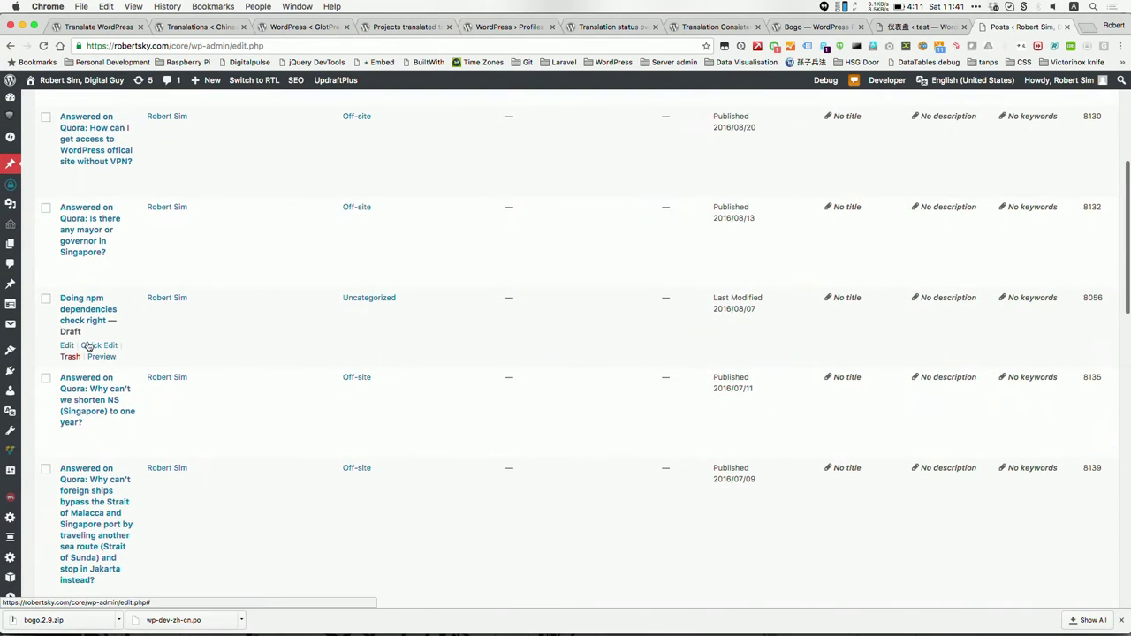
pyautogui.scroll(-7, 124, 477)
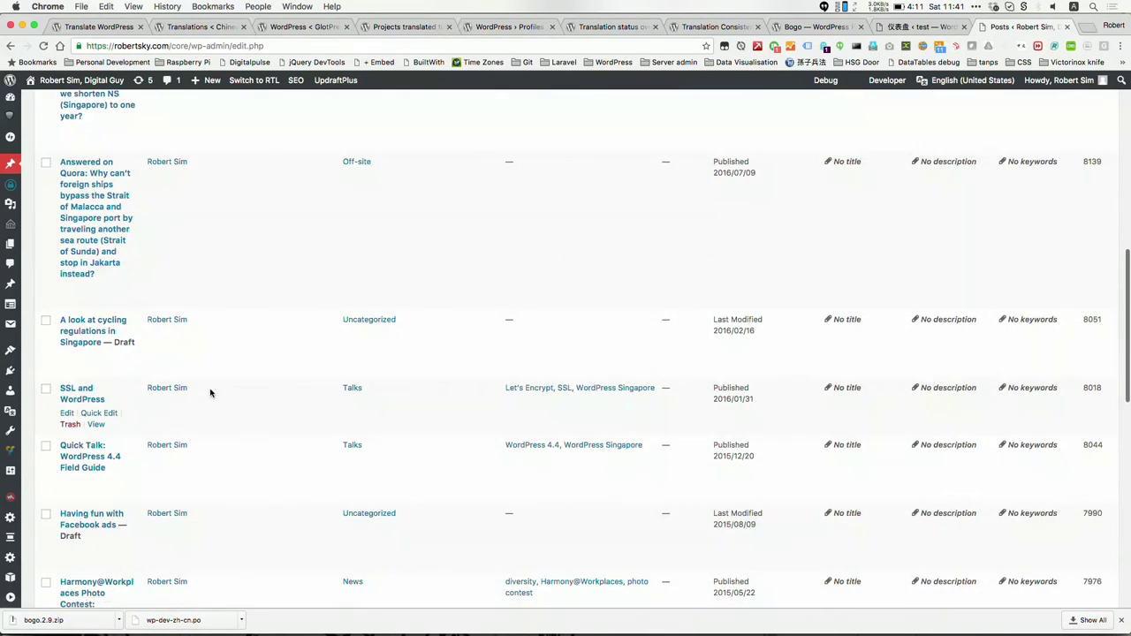
pyautogui.click(67, 413)
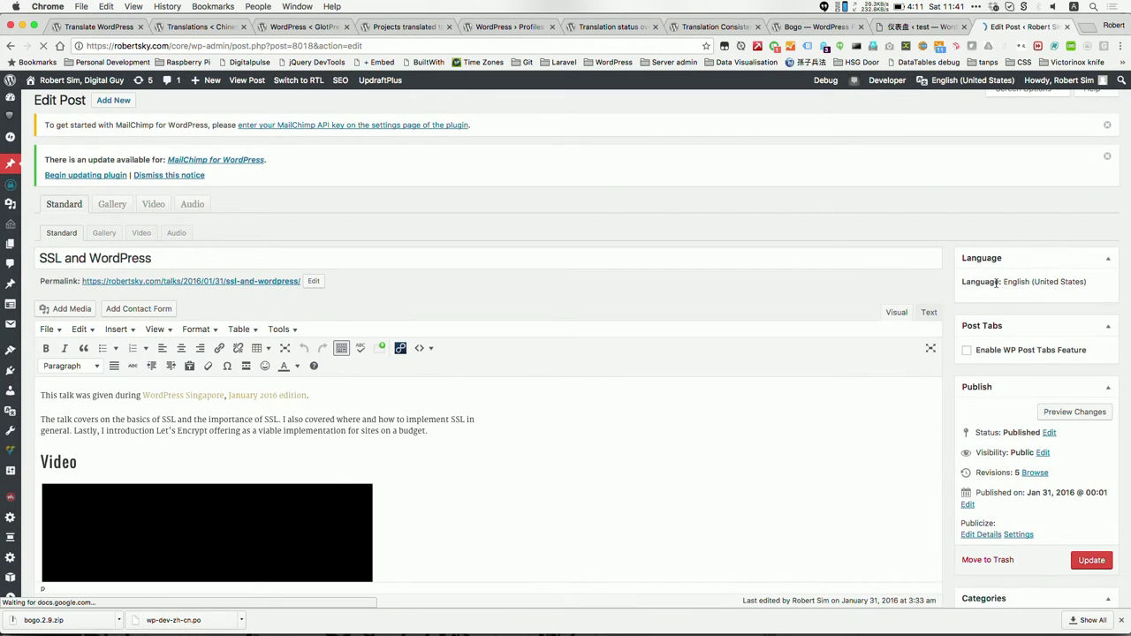
# Look through the "SSL and WordPress" edit page for the Language box and any translation options.
pyautogui.scroll(-3, 972, 283)
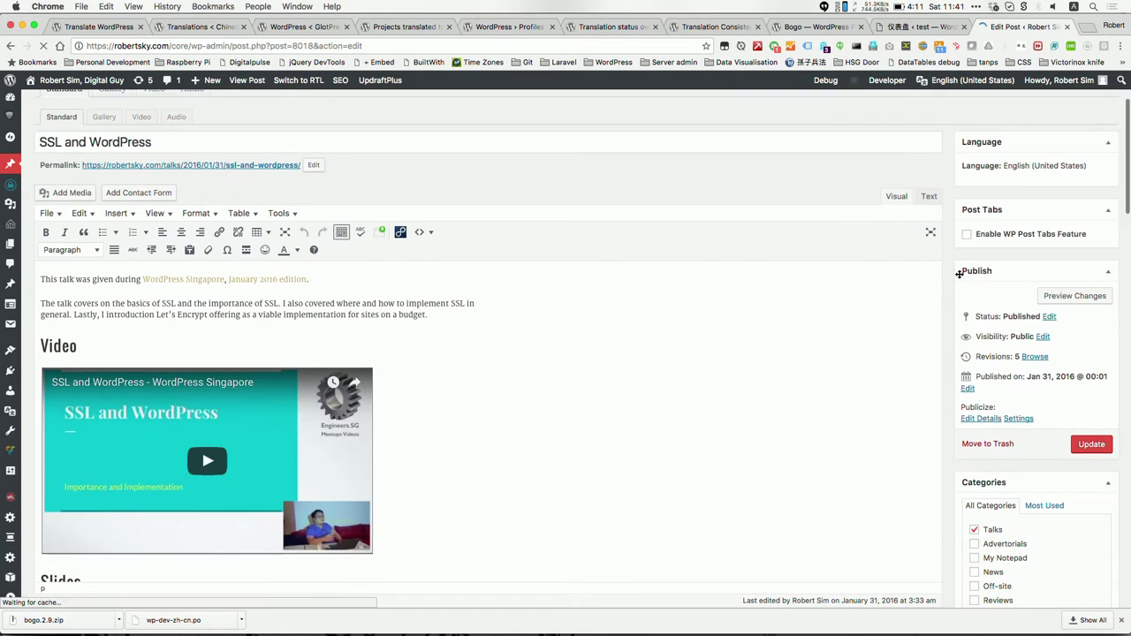
pyautogui.scroll(-15, 959, 276)
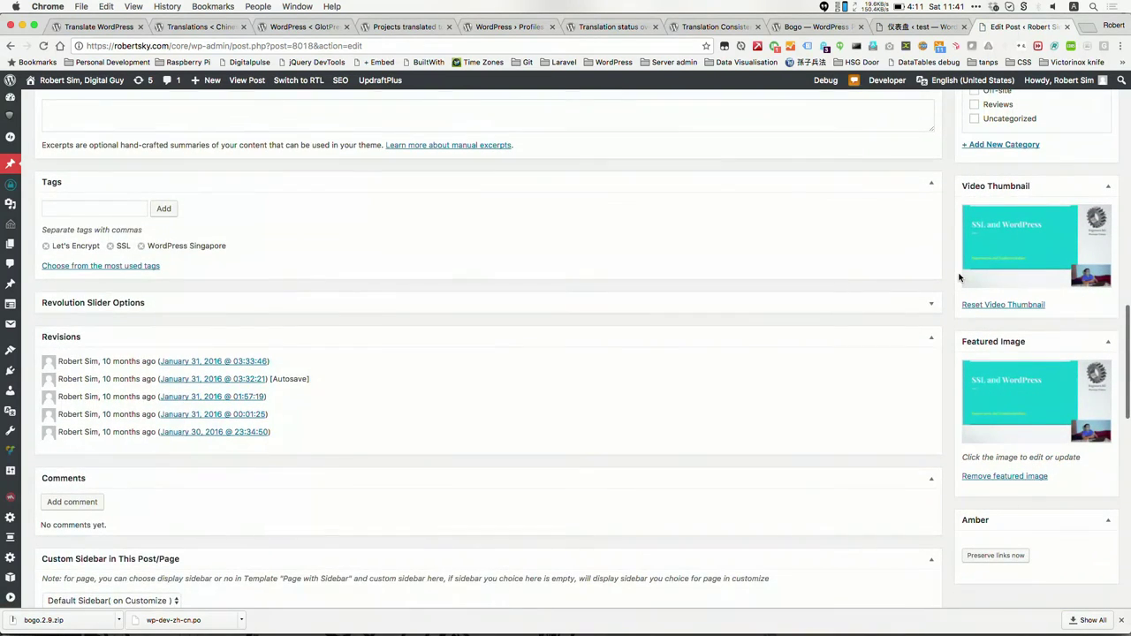
pyautogui.scroll(-5, 959, 277)
pyautogui.scroll(-5, 959, 277)
pyautogui.scroll(20, 954, 80)
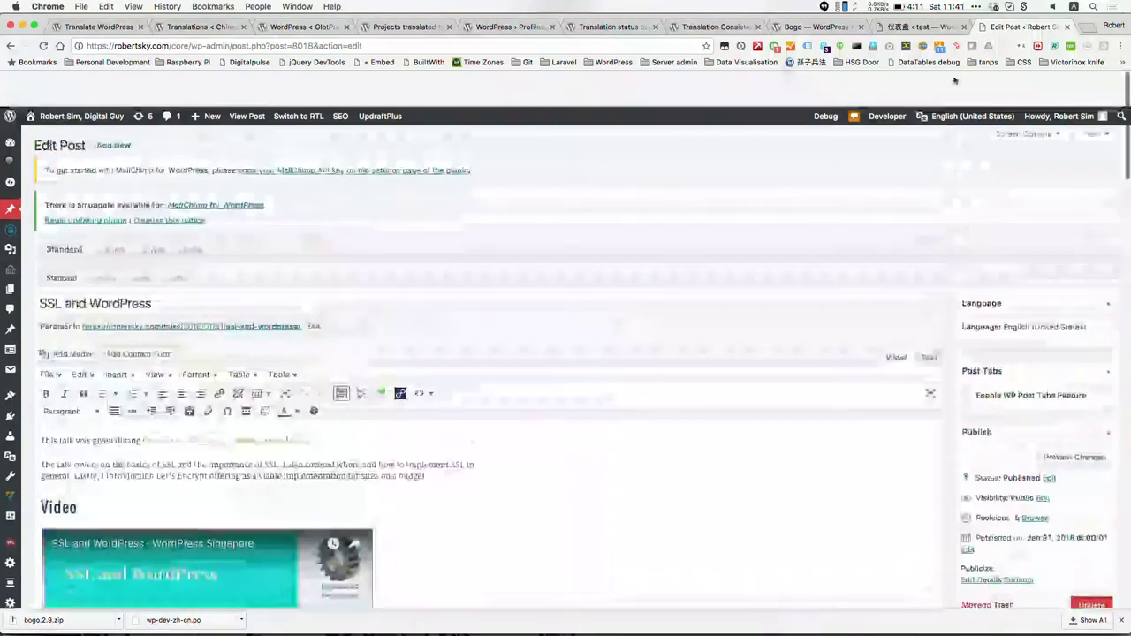
# Switch to the Bogo plugin page and read its installation instructions.
pyautogui.hotkey('ctrl', 'shift', 'Tab')
pyautogui.hotkey('ctrl', 'shift', 'Tab')
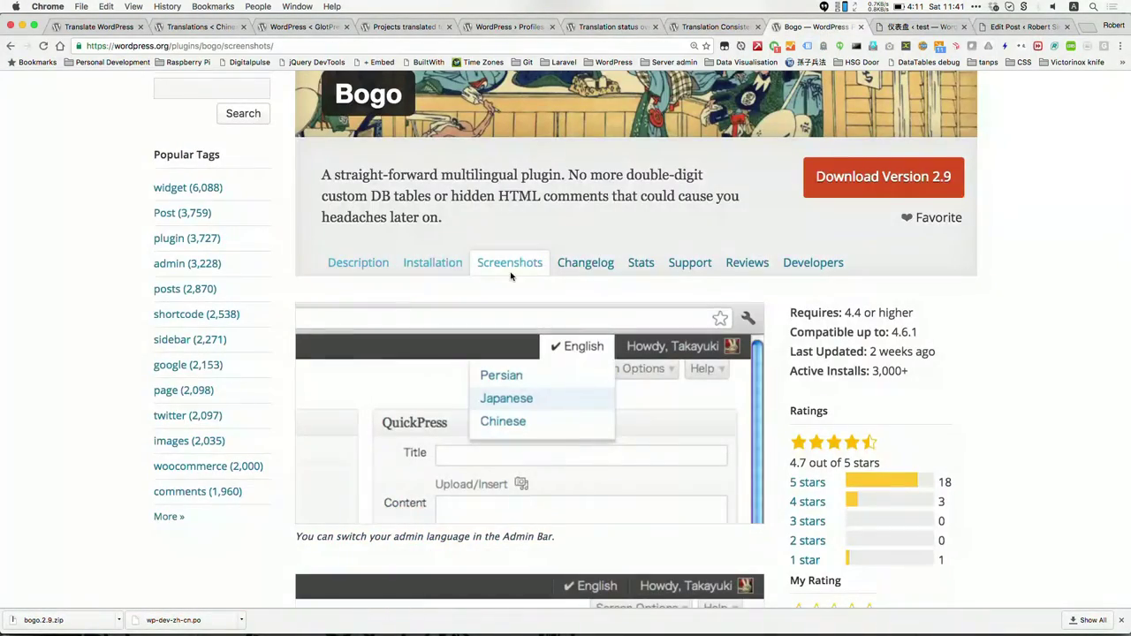
pyautogui.click(442, 261)
pyautogui.scroll(-5, 606, 266)
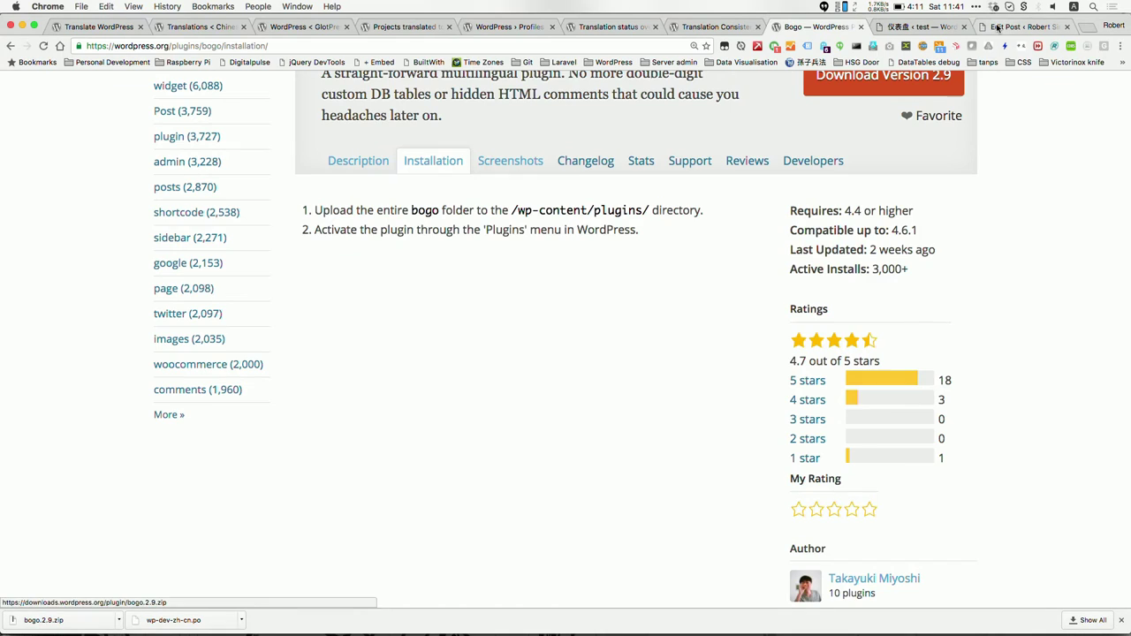
# Find Bogo among the live site's installed plugins by searching the page for bogo, and view its plugin details.
pyautogui.click(1023, 26)
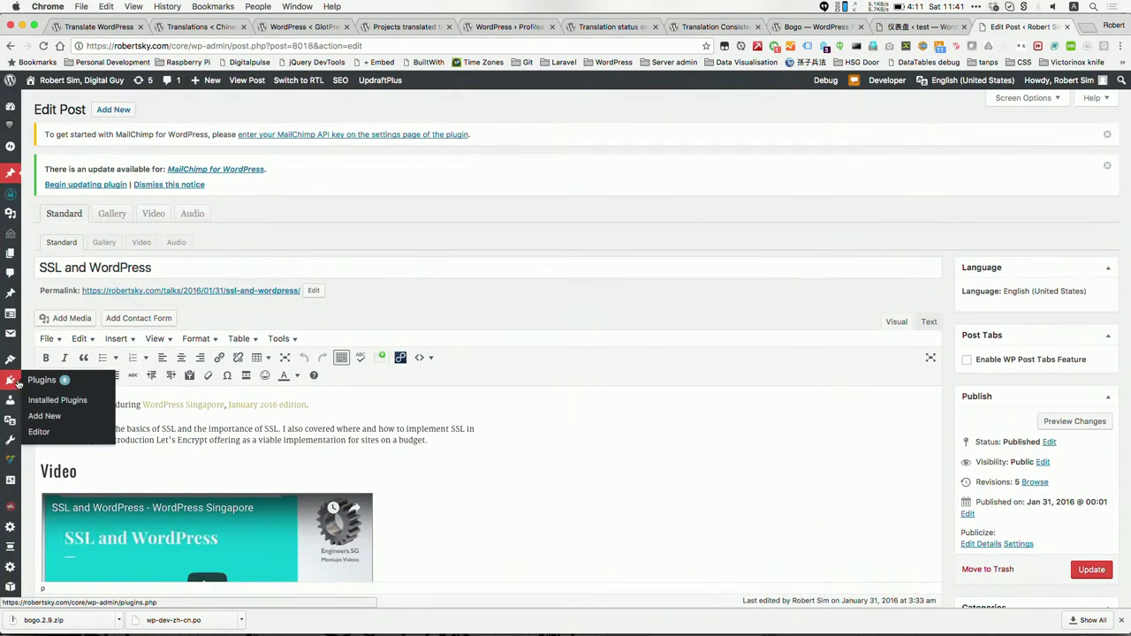
pyautogui.click(55, 400)
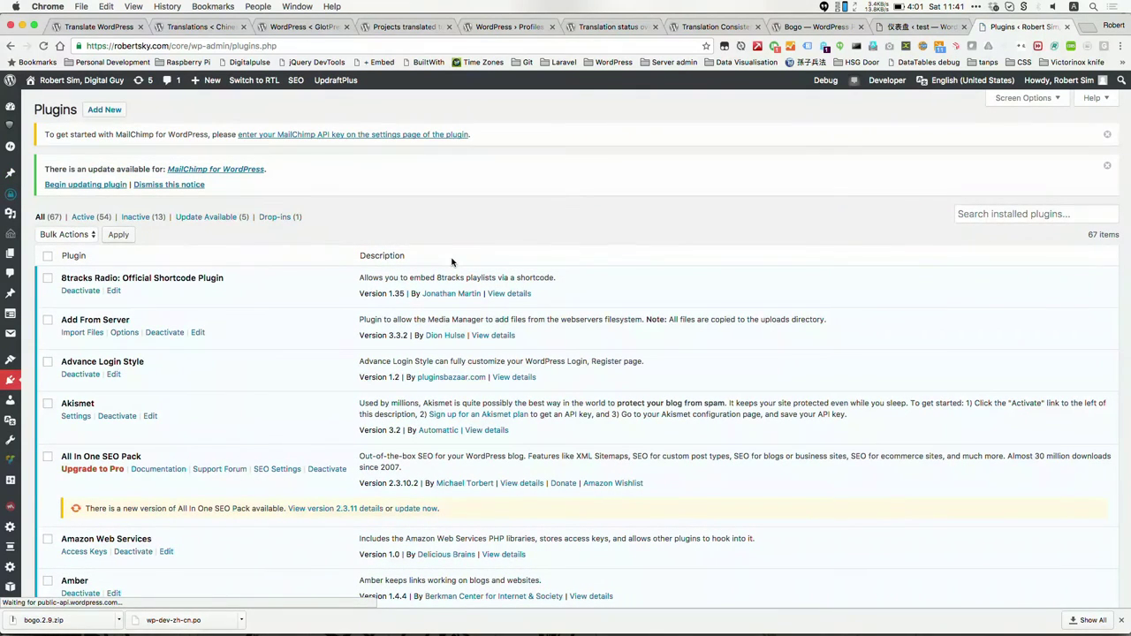
pyautogui.press('super+f')
pyautogui.write('bogo')
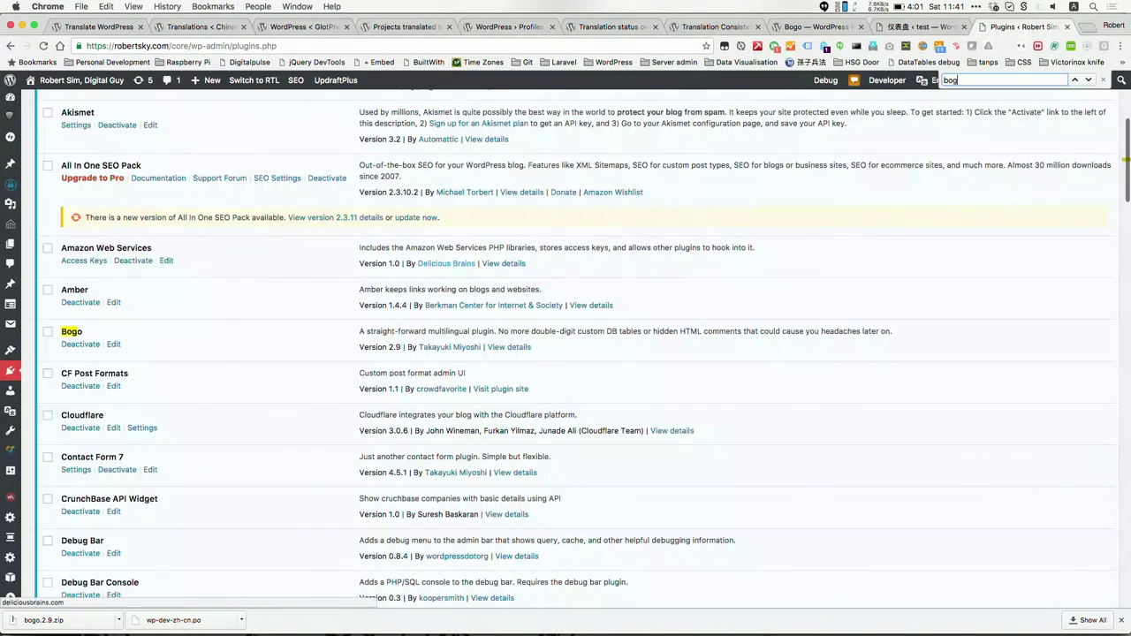
pyautogui.click(517, 350)
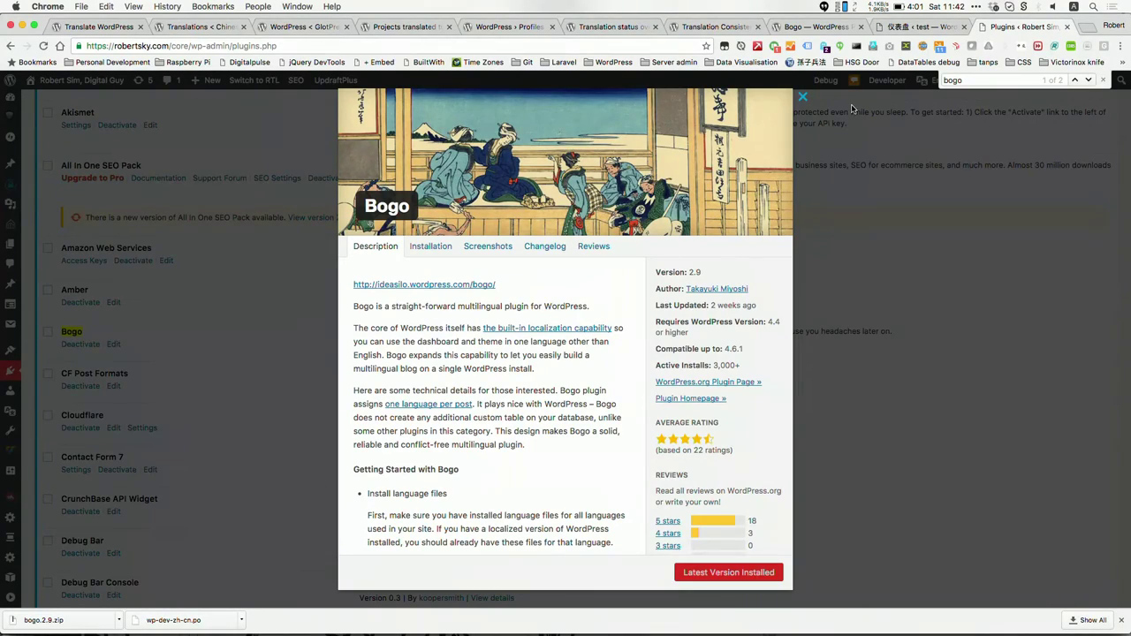
pyautogui.click(802, 97)
pyautogui.scroll(5, 477, 274)
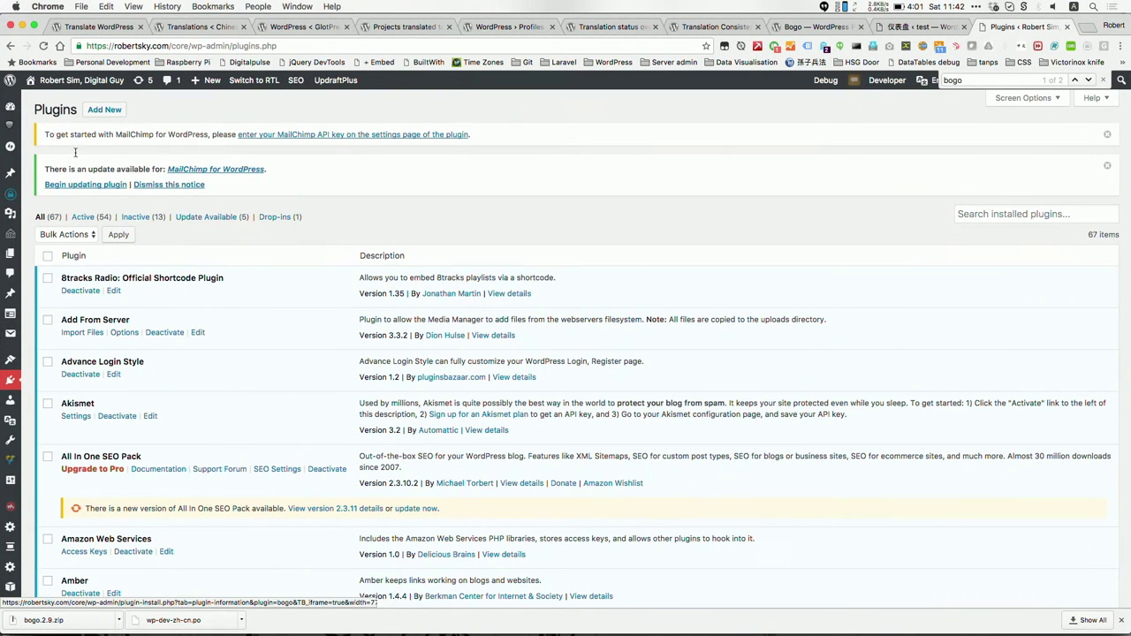
pyautogui.doubleClick(51, 111)
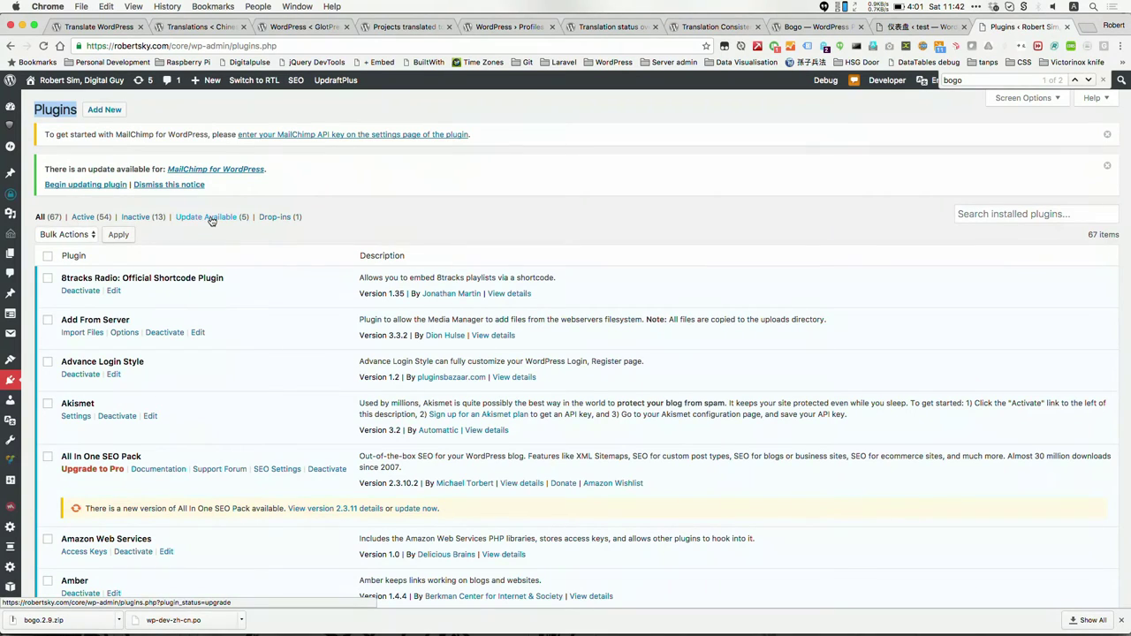
# Switch to the Jetpack translation project page and open the Chinese (China) translation of its Development Readme (trunk).
pyautogui.click(399, 26)
pyautogui.click(341, 30)
pyautogui.click(398, 27)
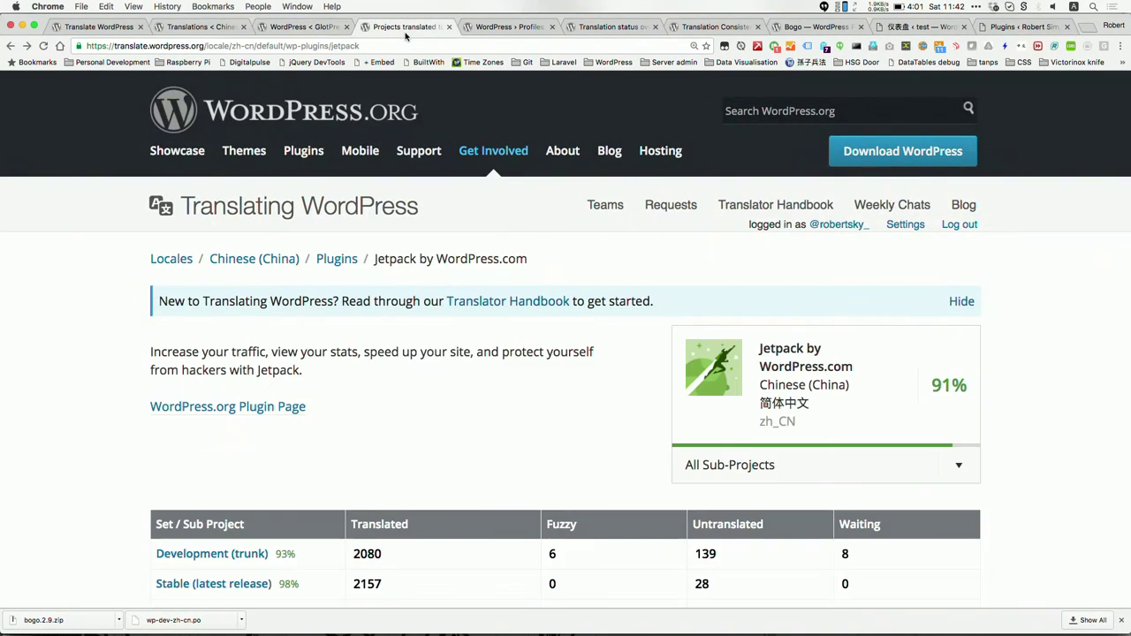
pyautogui.scroll(-5, 436, 206)
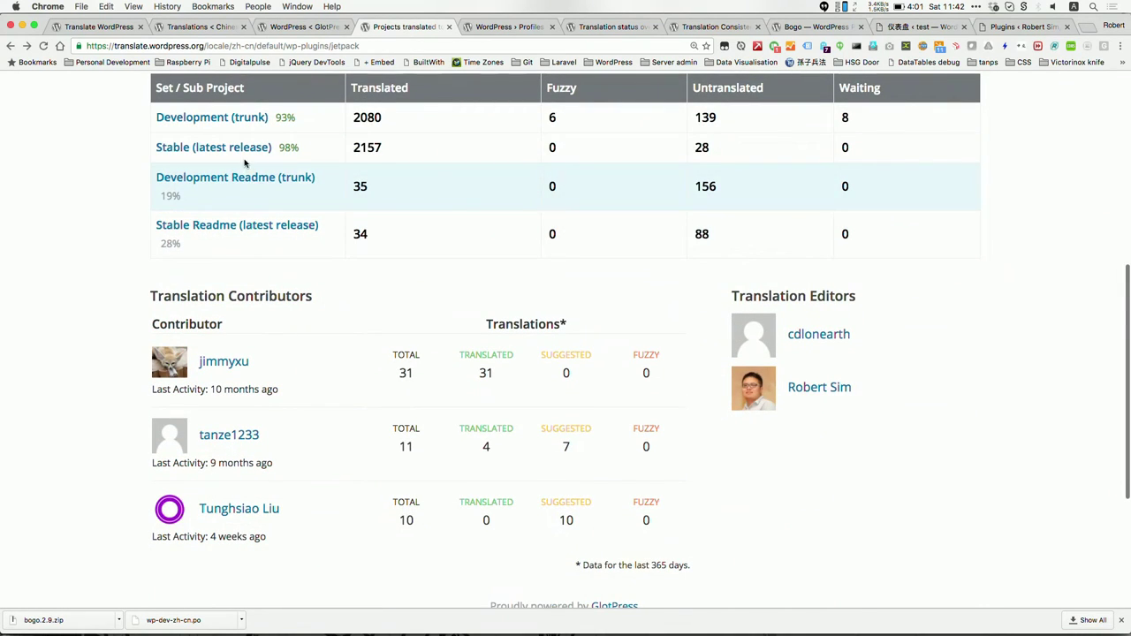
pyautogui.click(245, 176)
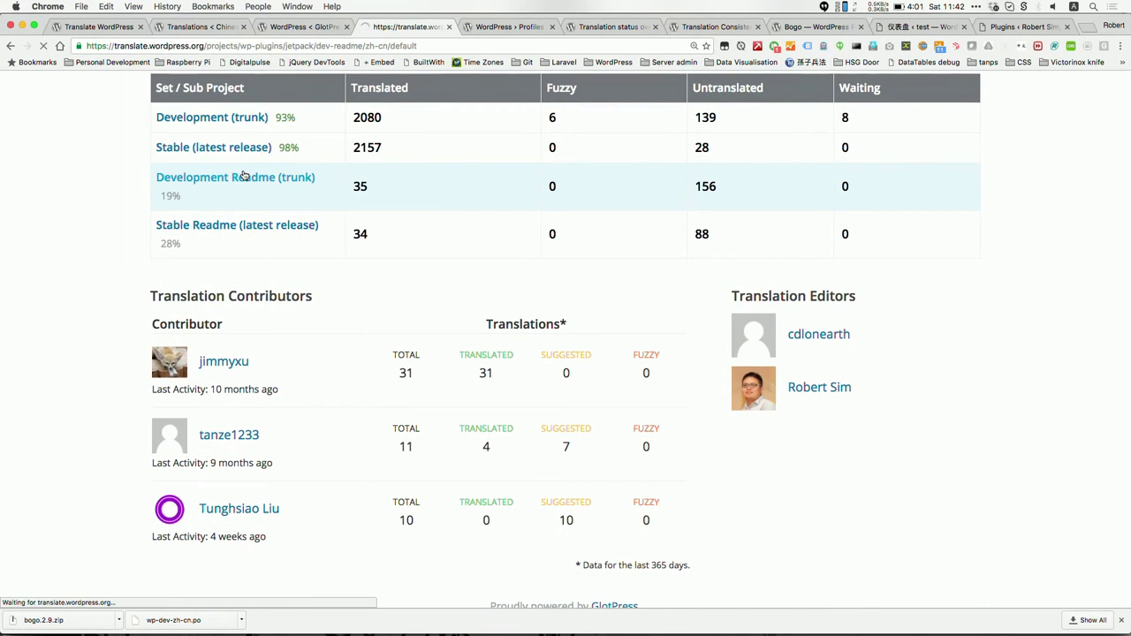
pyautogui.scroll(-3, 265, 227)
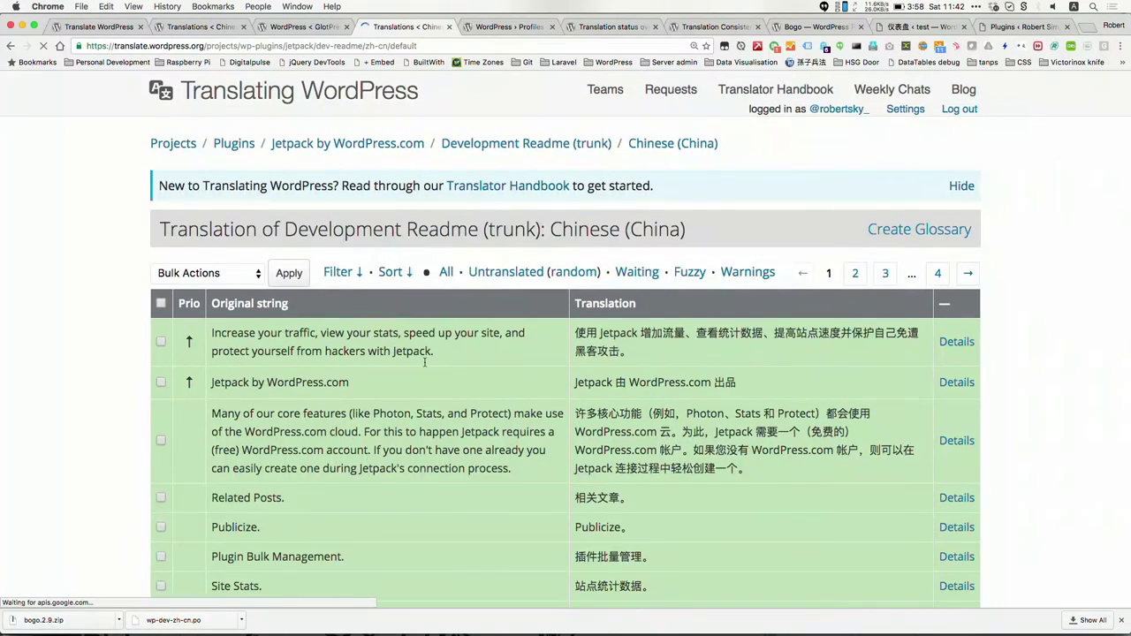
# Examine the readme string beginning "Many of our core features" alongside its Chinese translation, highlighting the original text.
pyautogui.moveTo(515, 471); pyautogui.dragTo(228, 431)
pyautogui.click(383, 451)
pyautogui.scroll(-5, 383, 450)
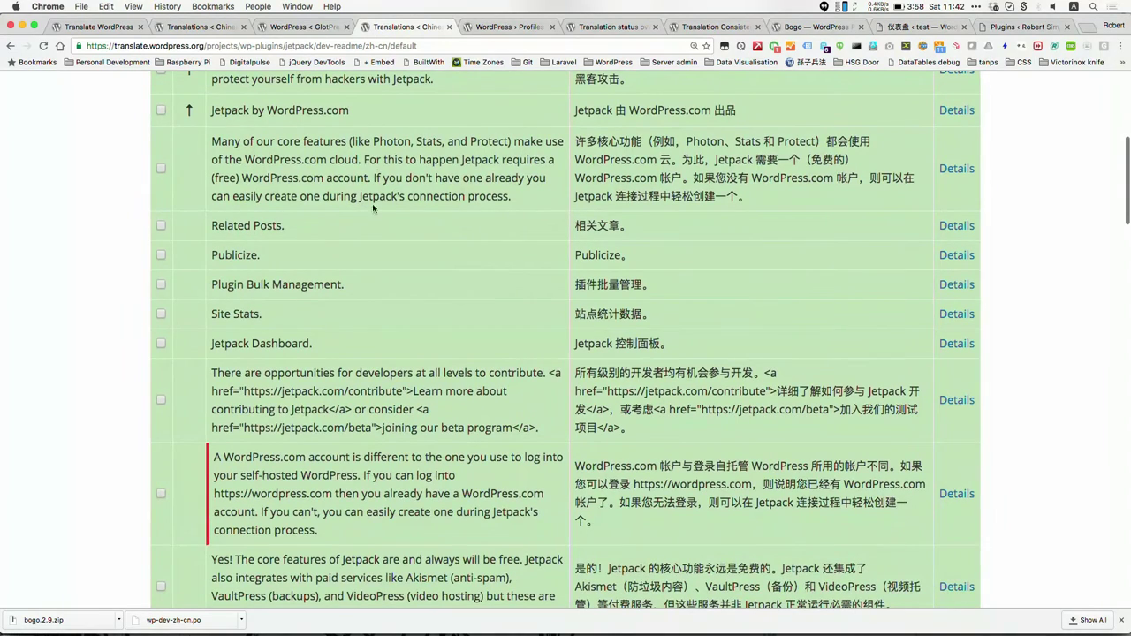
pyautogui.moveTo(364, 160); pyautogui.dragTo(210, 141)
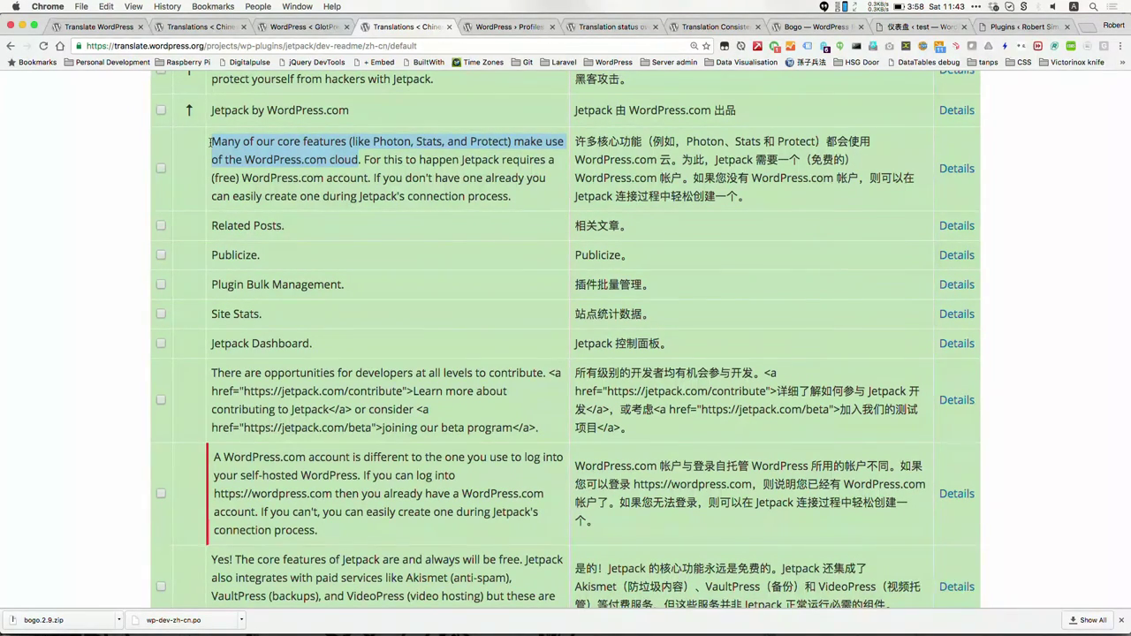
pyautogui.click(366, 170)
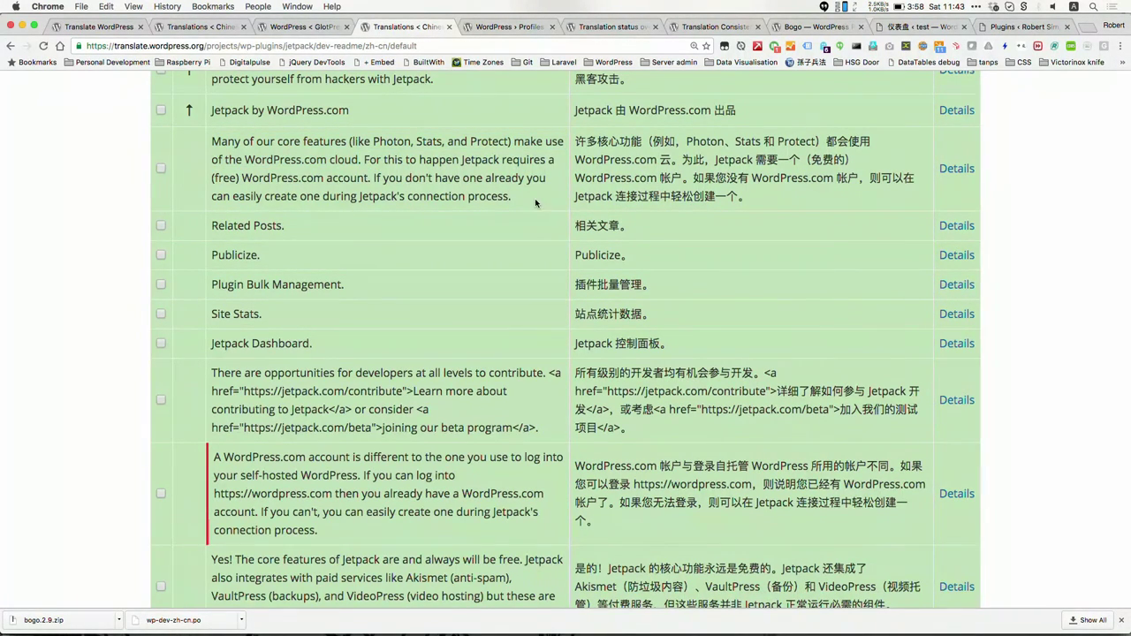
pyautogui.moveTo(528, 202); pyautogui.dragTo(214, 140)
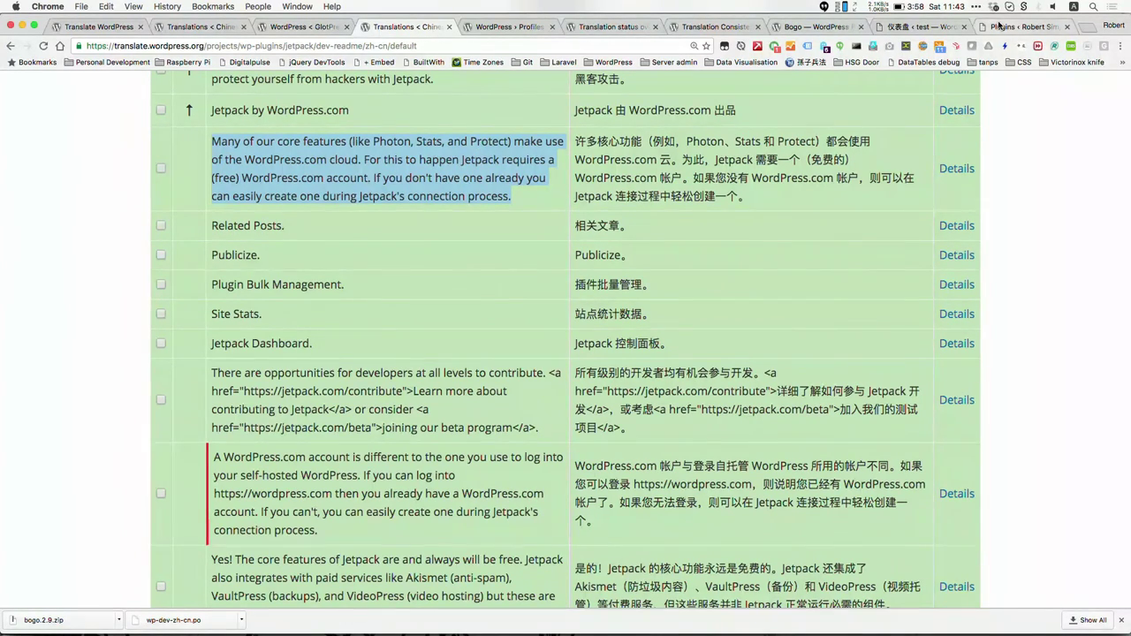
# Return to the live site's Plugins page, close the page search, and open Bogo's list of available languages.
pyautogui.click(1016, 27)
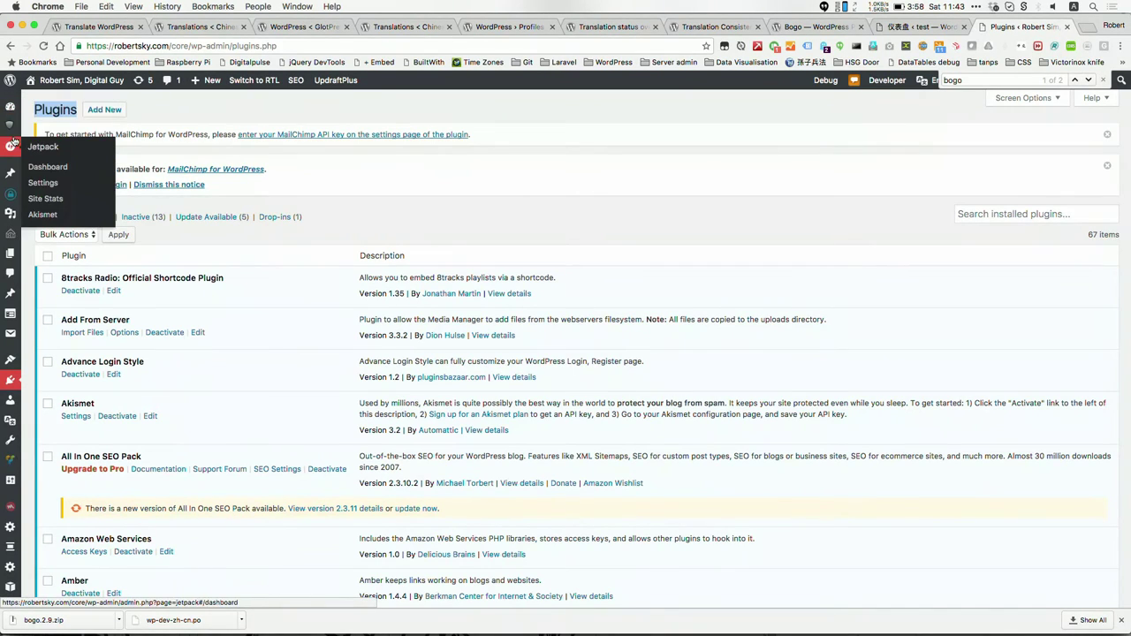
pyautogui.click(1103, 80)
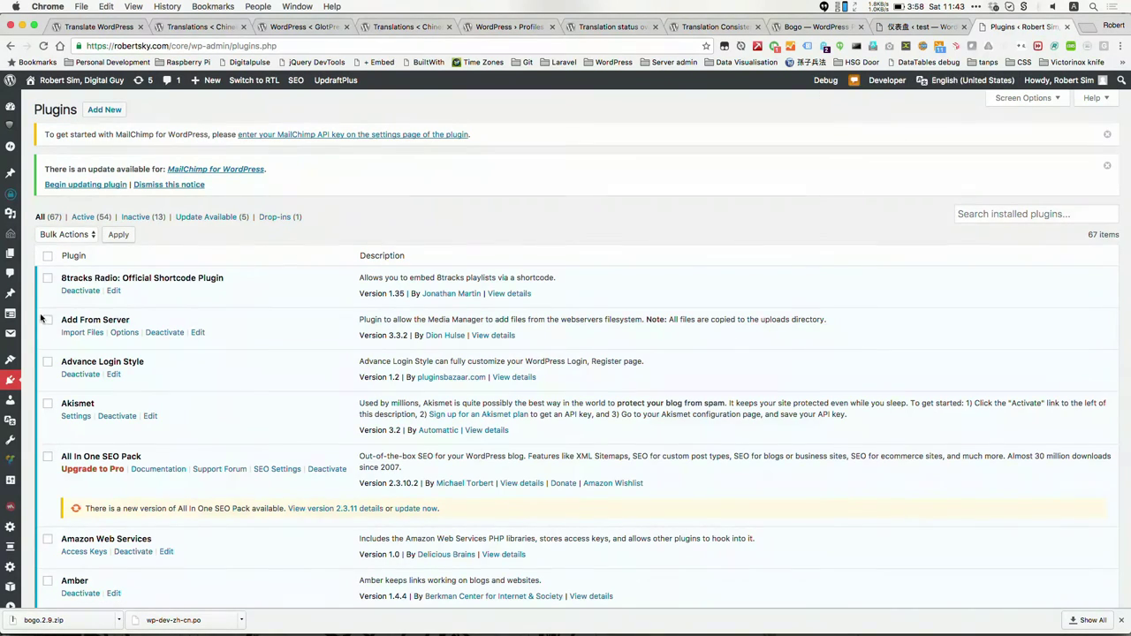
pyautogui.moveTo(20, 265)
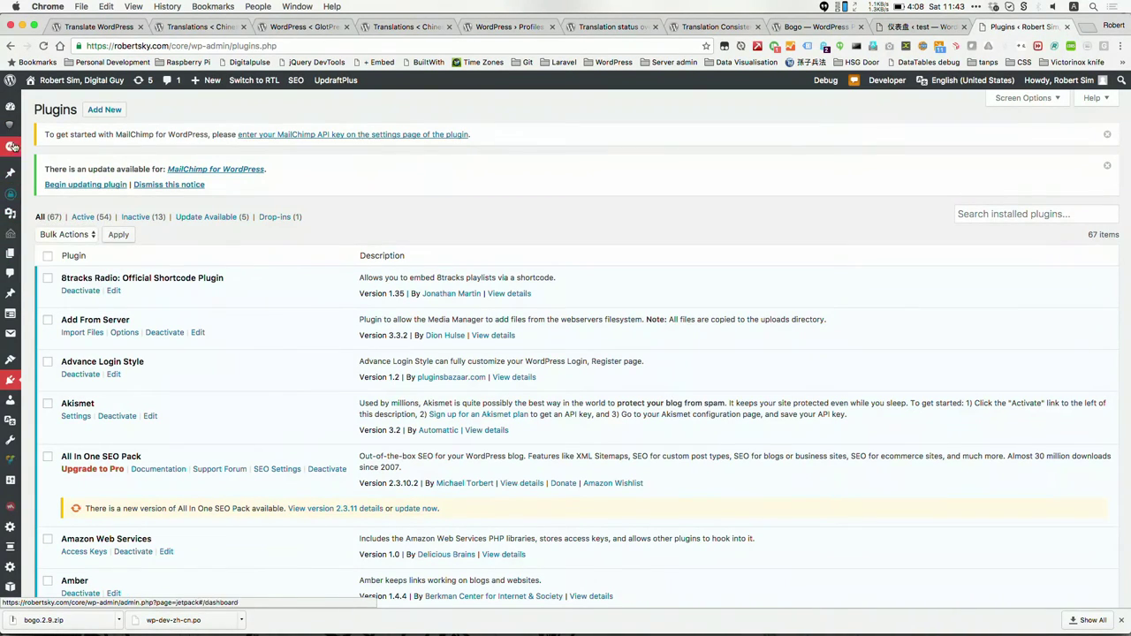
pyautogui.moveTo(11, 133)
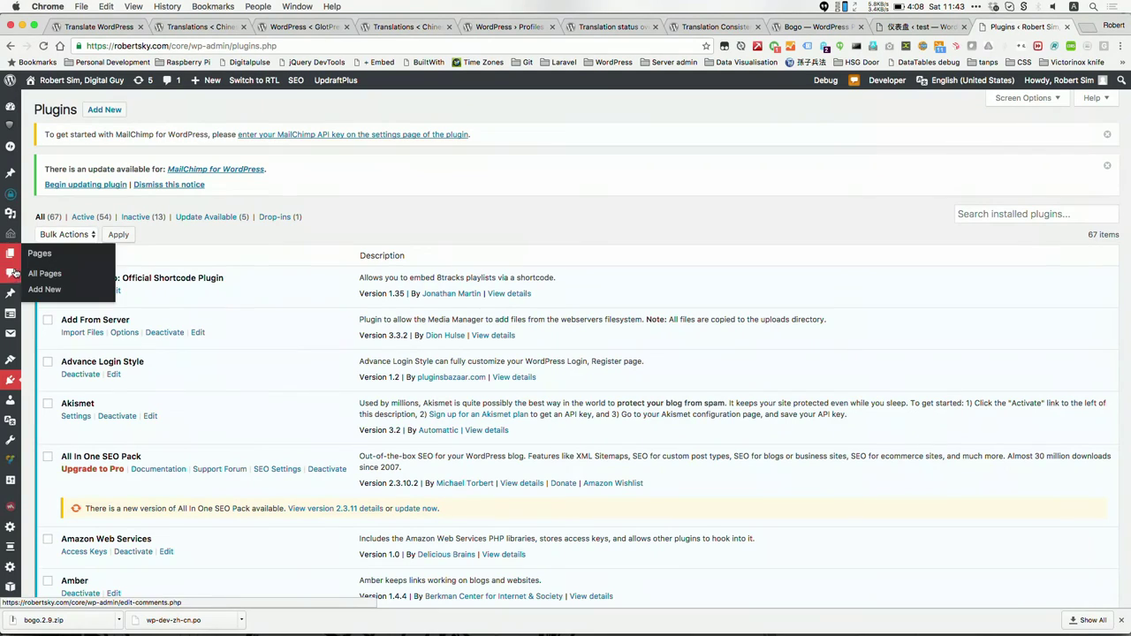
pyautogui.moveTo(12, 106)
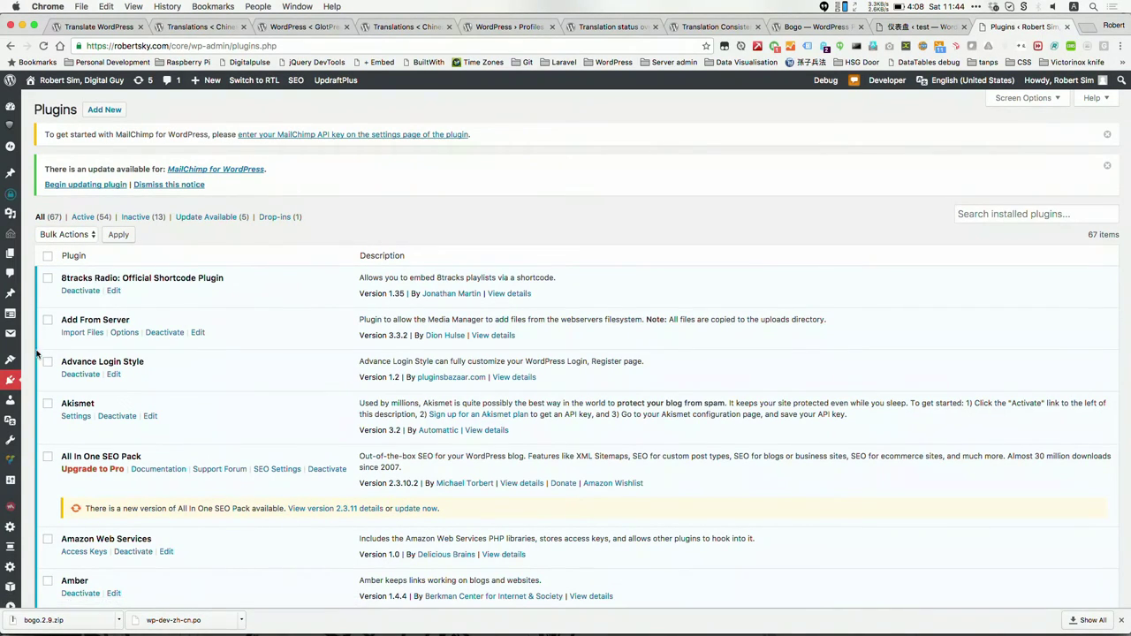
pyautogui.moveTo(14, 361)
pyautogui.moveTo(10, 420)
pyautogui.click(75, 426)
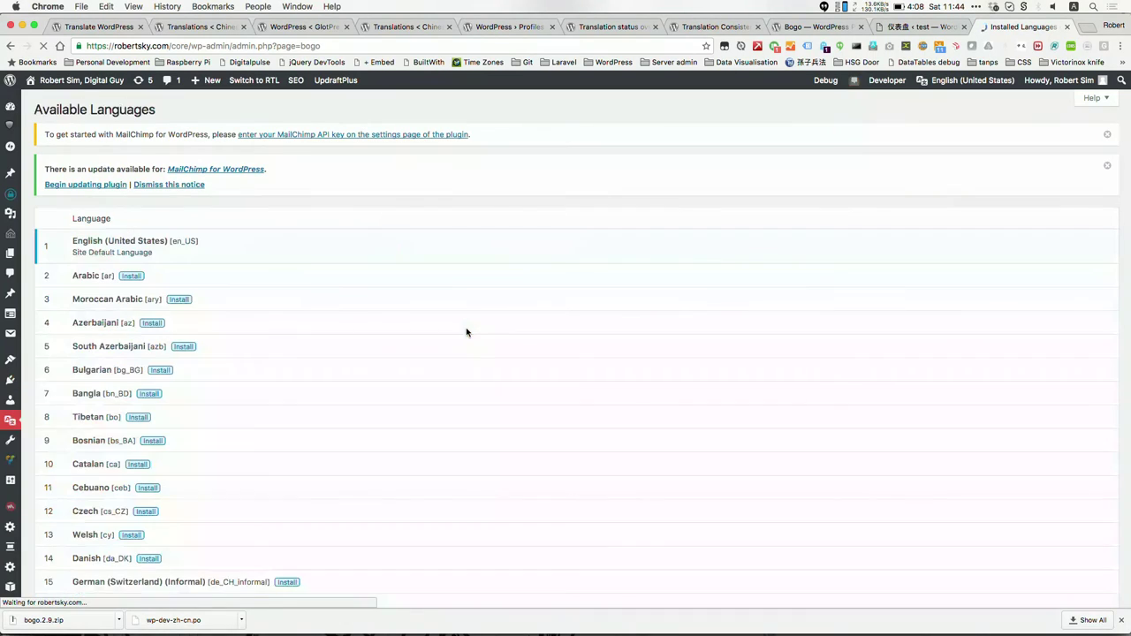
# Search the available languages for chinese and install Chinese (China), then check the admin language choices.
pyautogui.press('super+f')
pyautogui.write('chi')
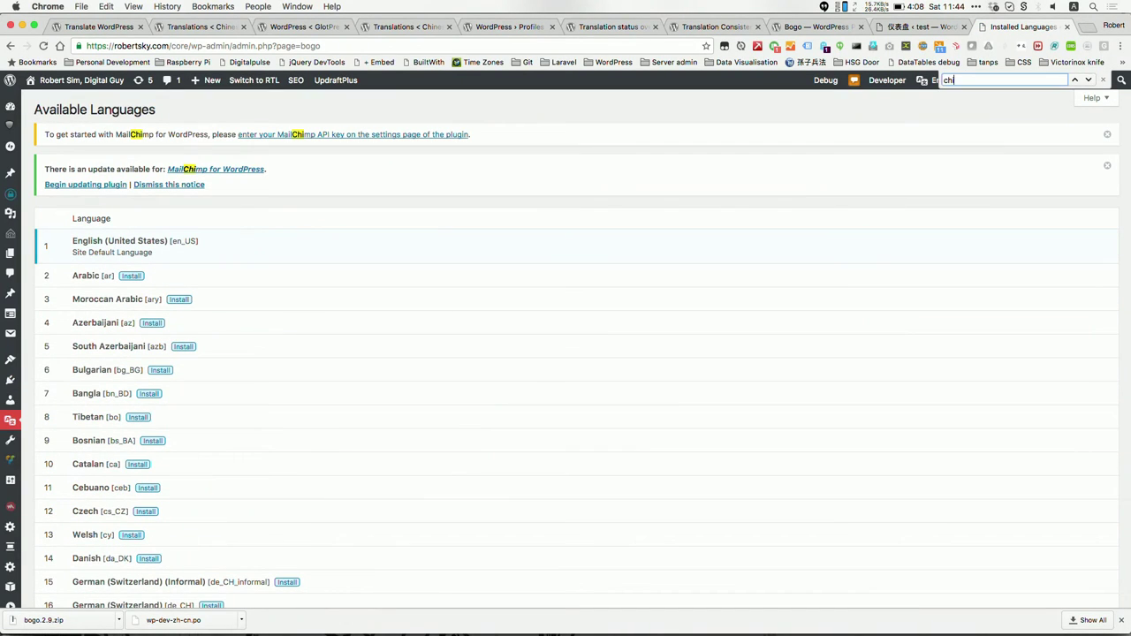
pyautogui.write('nese')
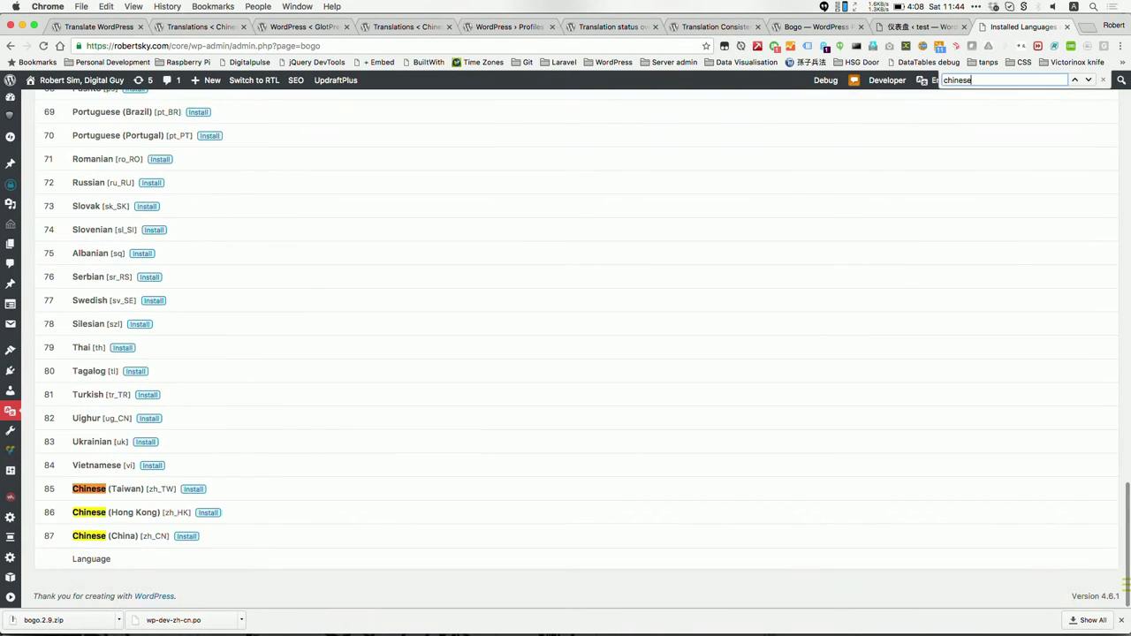
pyautogui.click(191, 538)
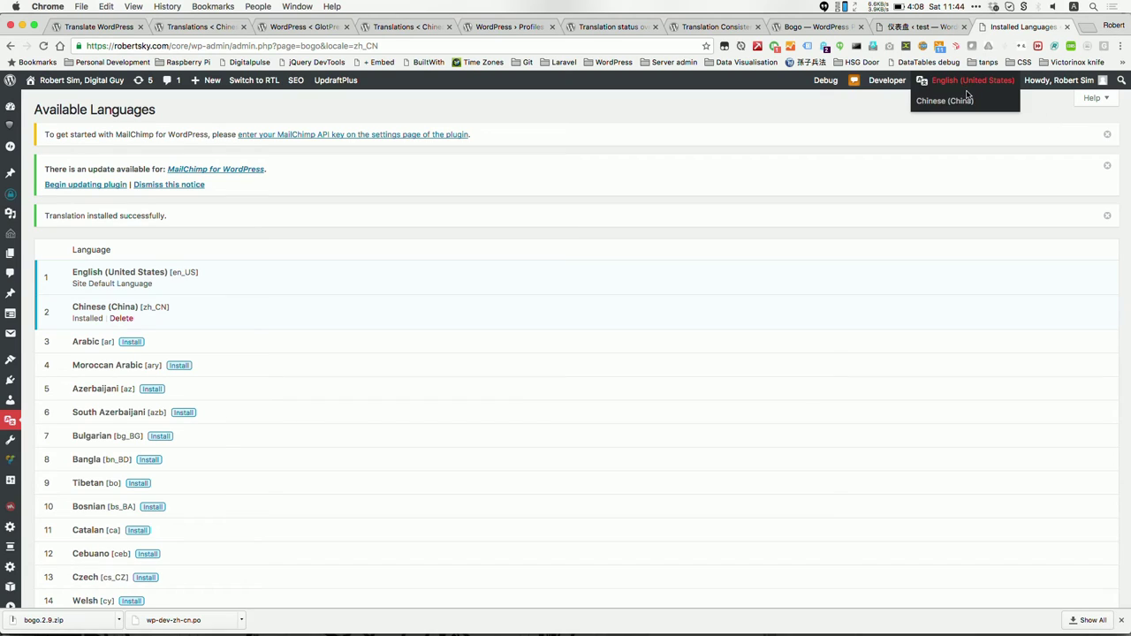
pyautogui.moveTo(955, 101)
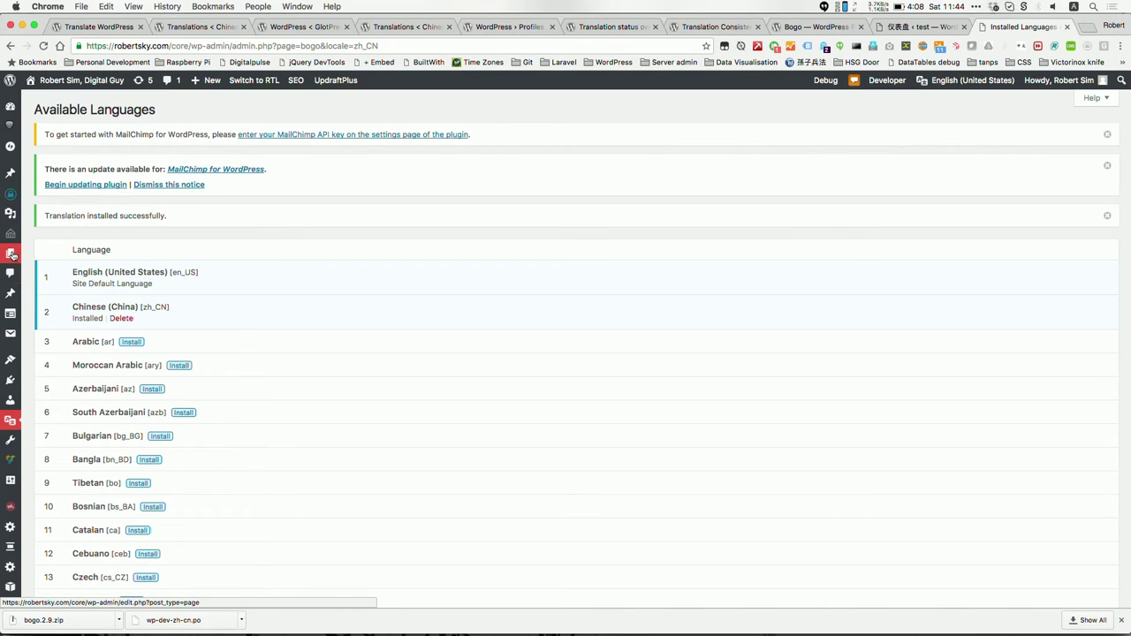
# Open the "SSL and WordPress" post for editing from the posts list and add a Chinese (China) translation.
pyautogui.moveTo(13, 203)
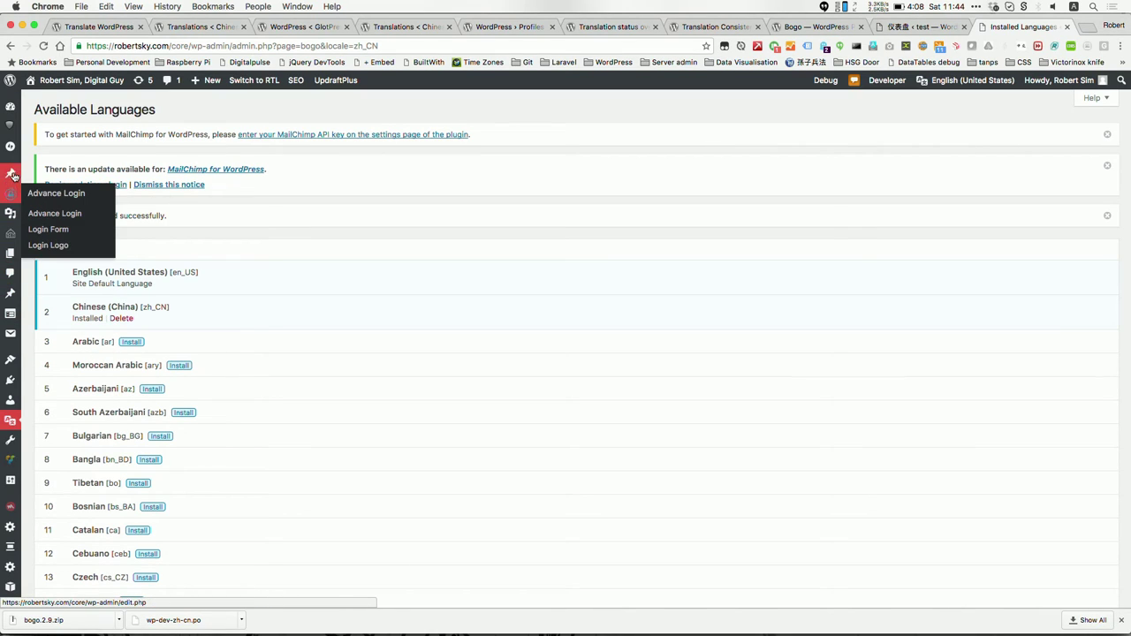
pyautogui.click(52, 191)
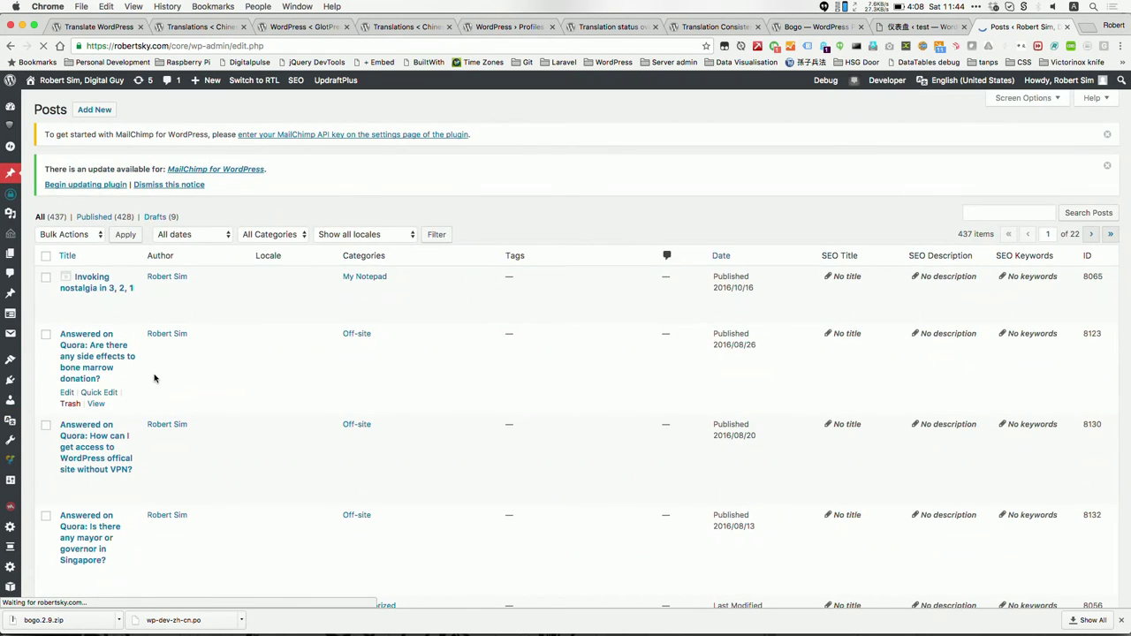
pyautogui.scroll(-10, 154, 378)
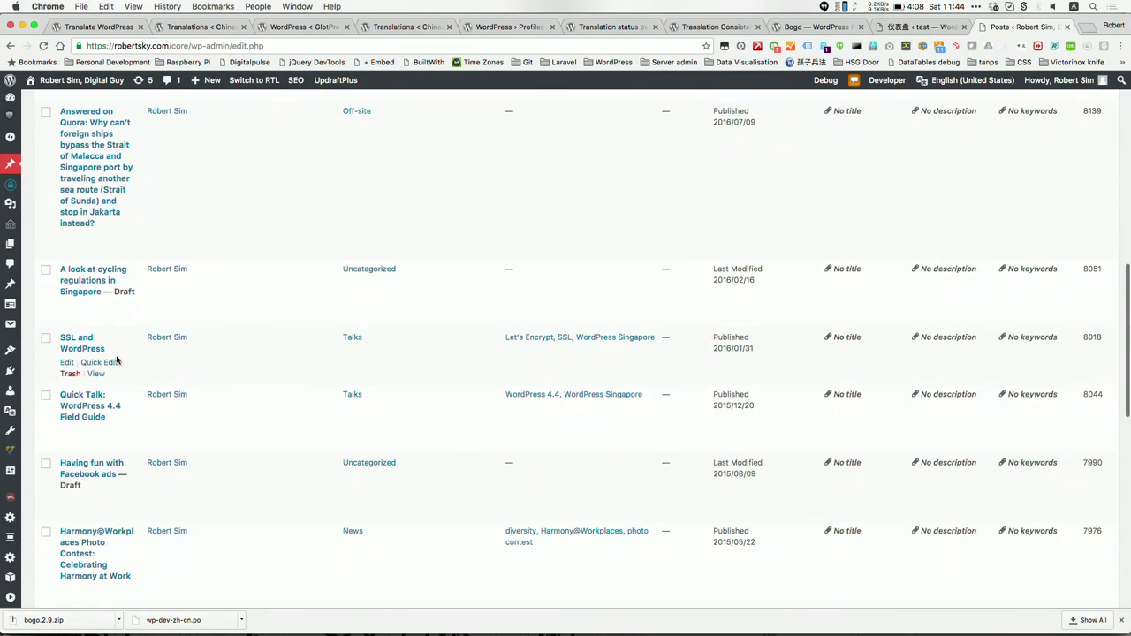
pyautogui.click(67, 362)
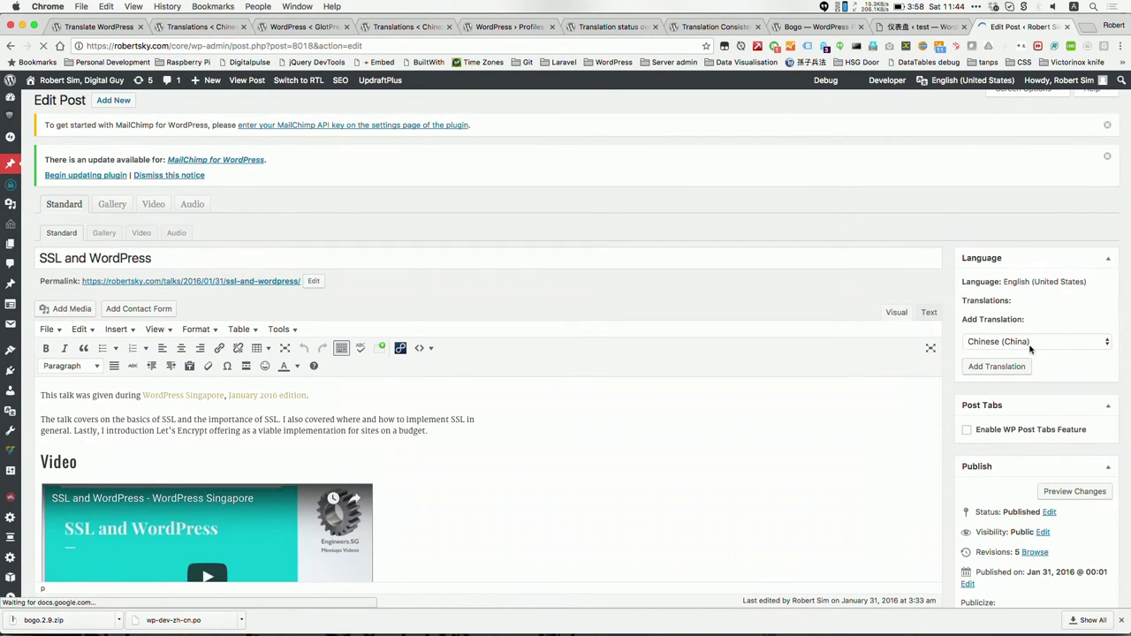
pyautogui.click(996, 367)
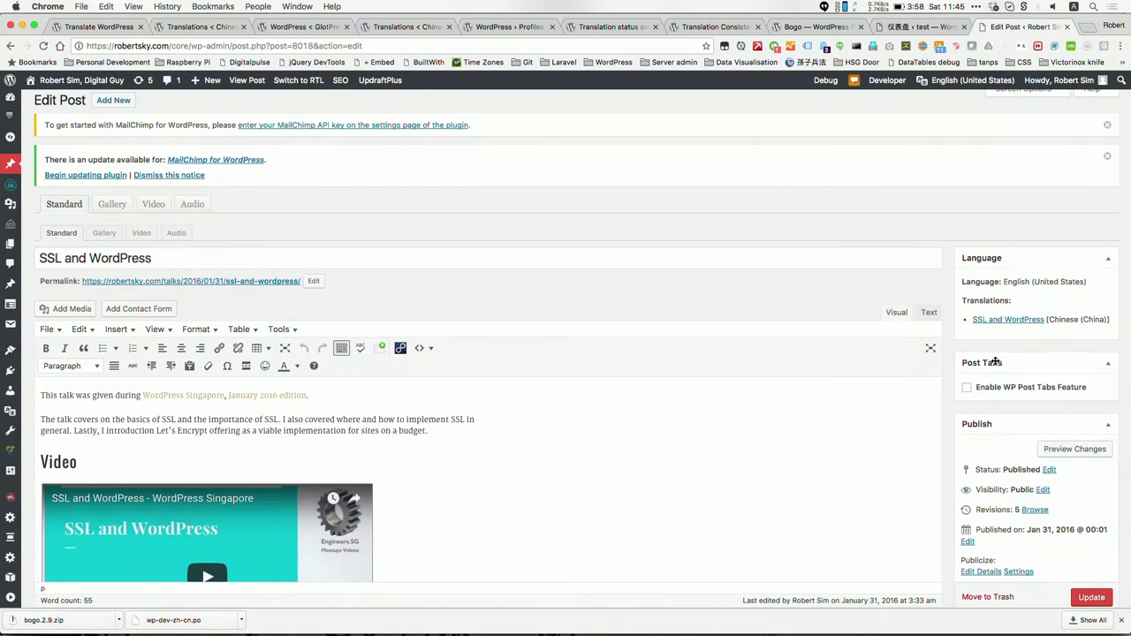
# Open the post's Chinese (China) translation in a new browser tab and examine the body text to translate.
pyautogui.keyDown('super'); pyautogui.click(1016, 321); pyautogui.keyUp('super')
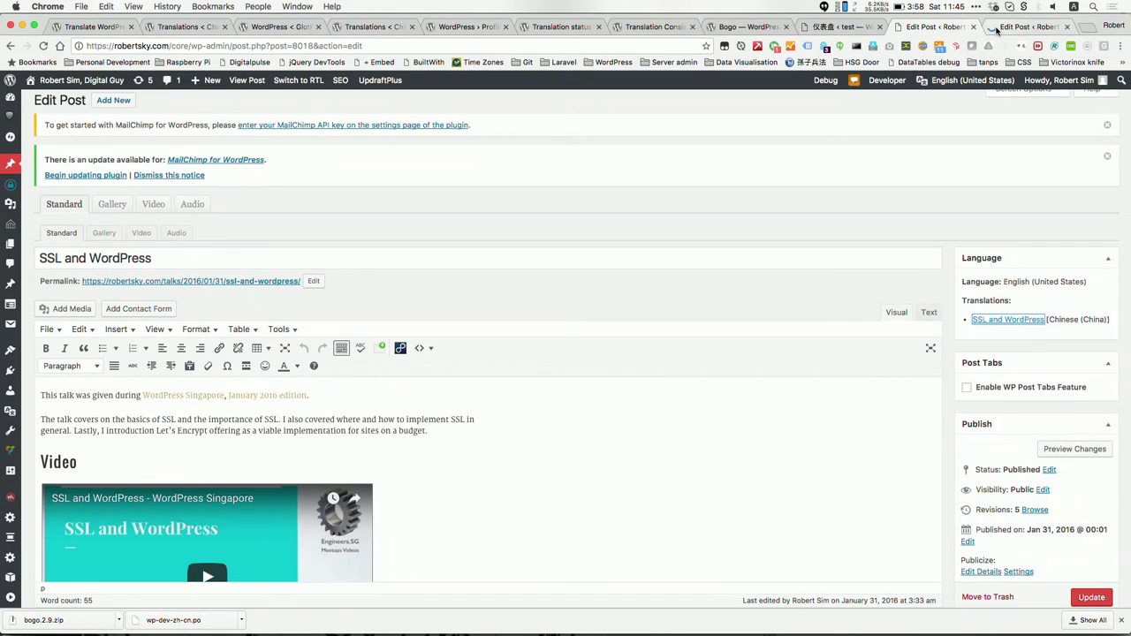
pyautogui.click(998, 27)
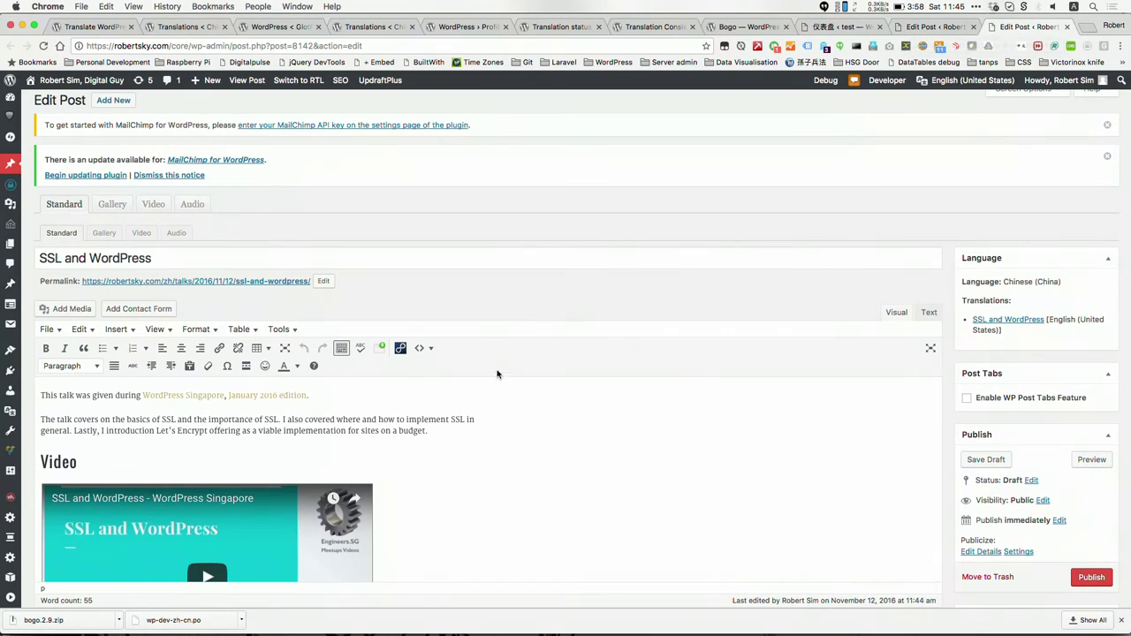
pyautogui.moveTo(428, 432); pyautogui.dragTo(38, 410)
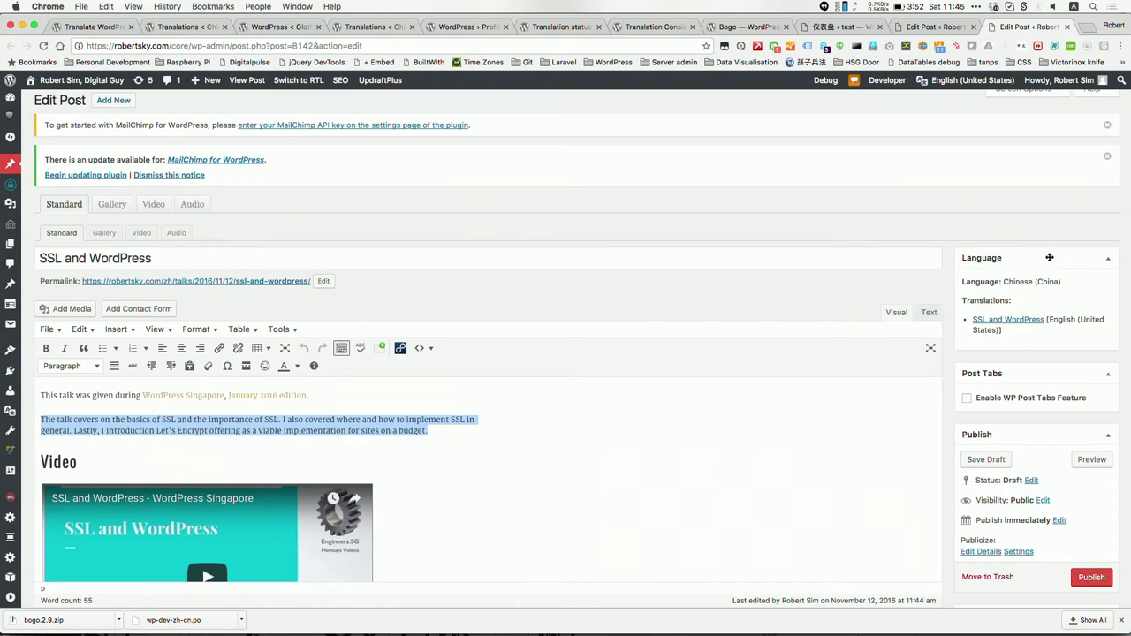
pyautogui.click(178, 442)
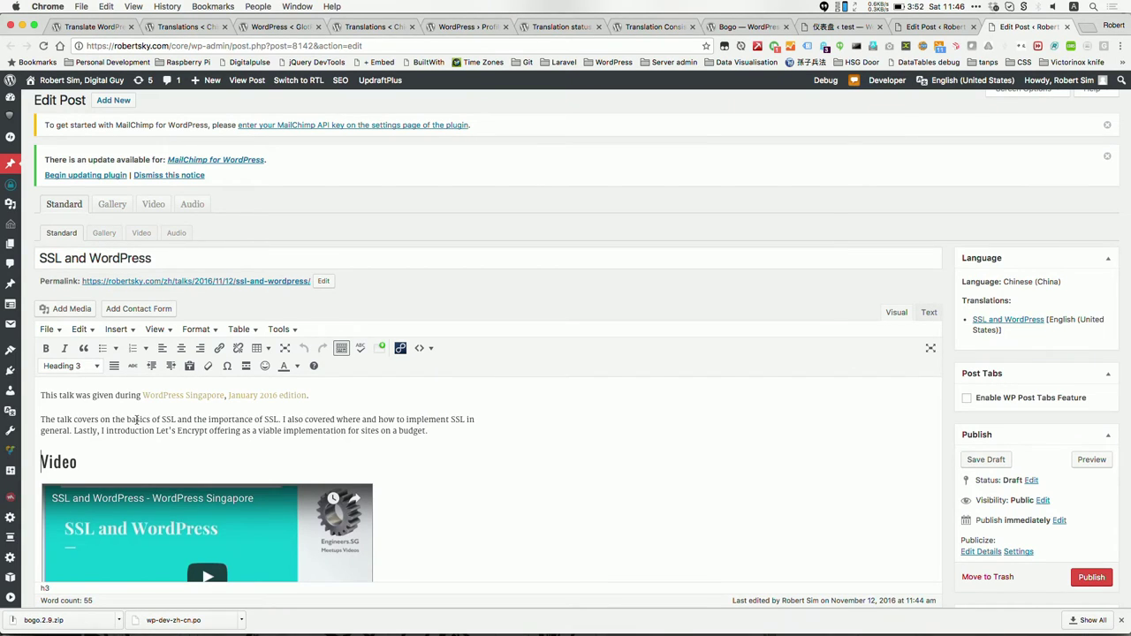
# Open the live site's home page in a new browser tab and find the SSL and WordPress talk.
pyautogui.click(930, 27)
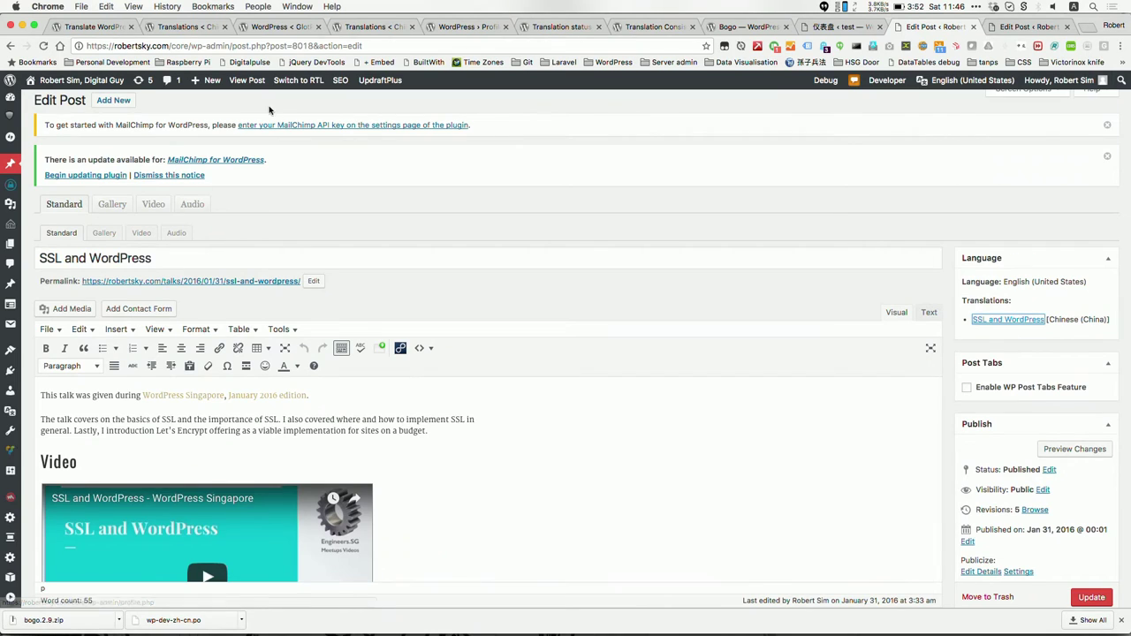
pyautogui.keyDown('super'); pyautogui.click(82, 81); pyautogui.keyUp('super')
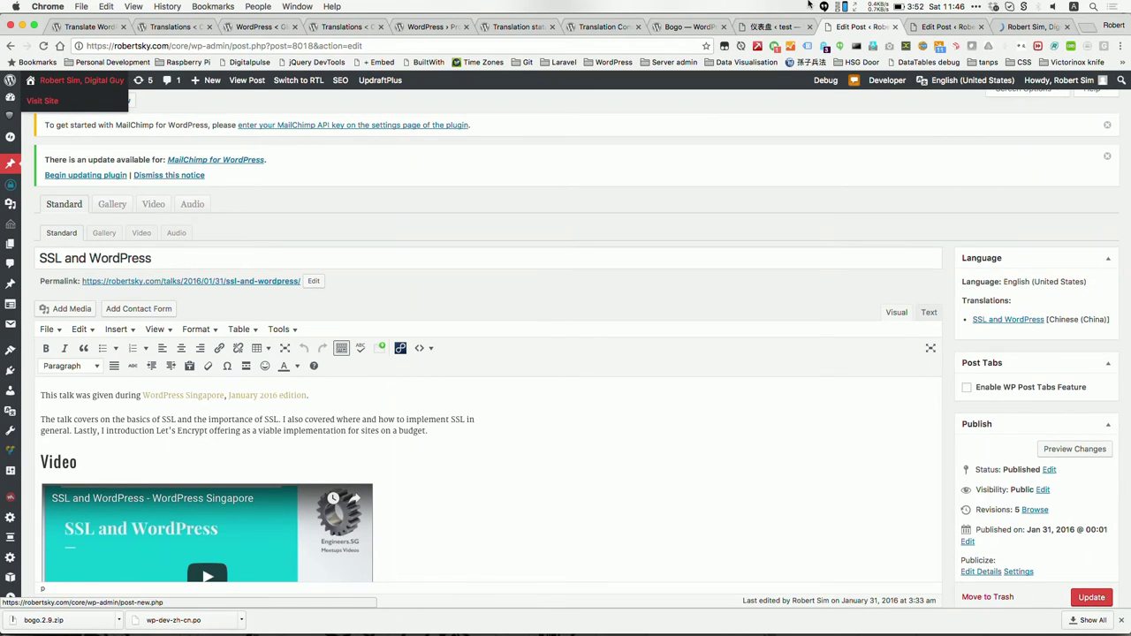
pyautogui.click(1025, 27)
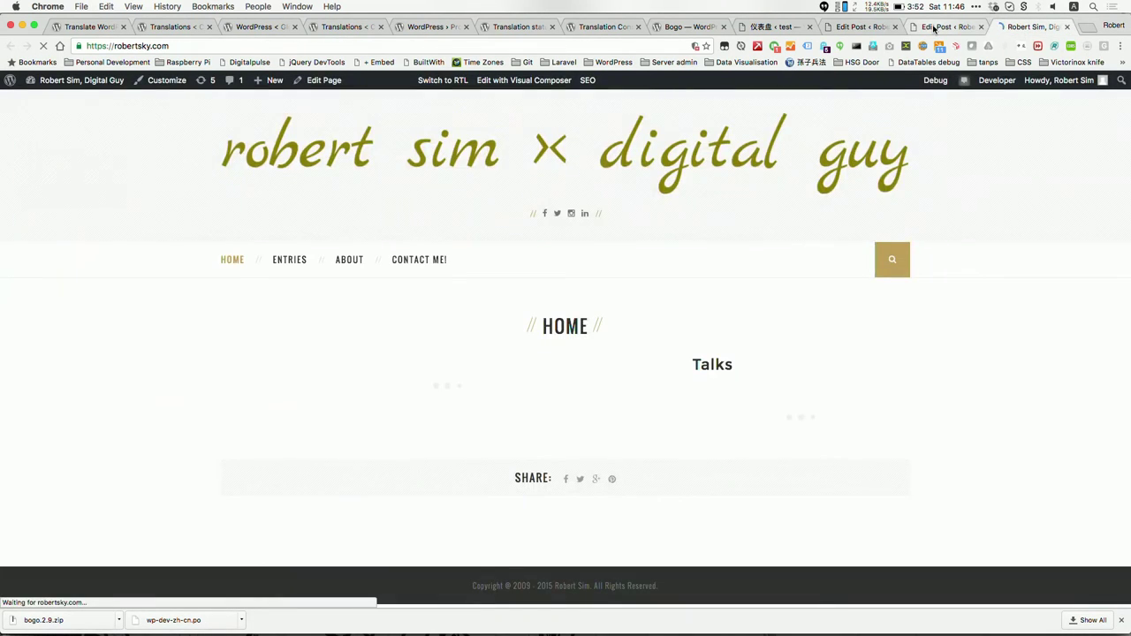
pyautogui.click(934, 29)
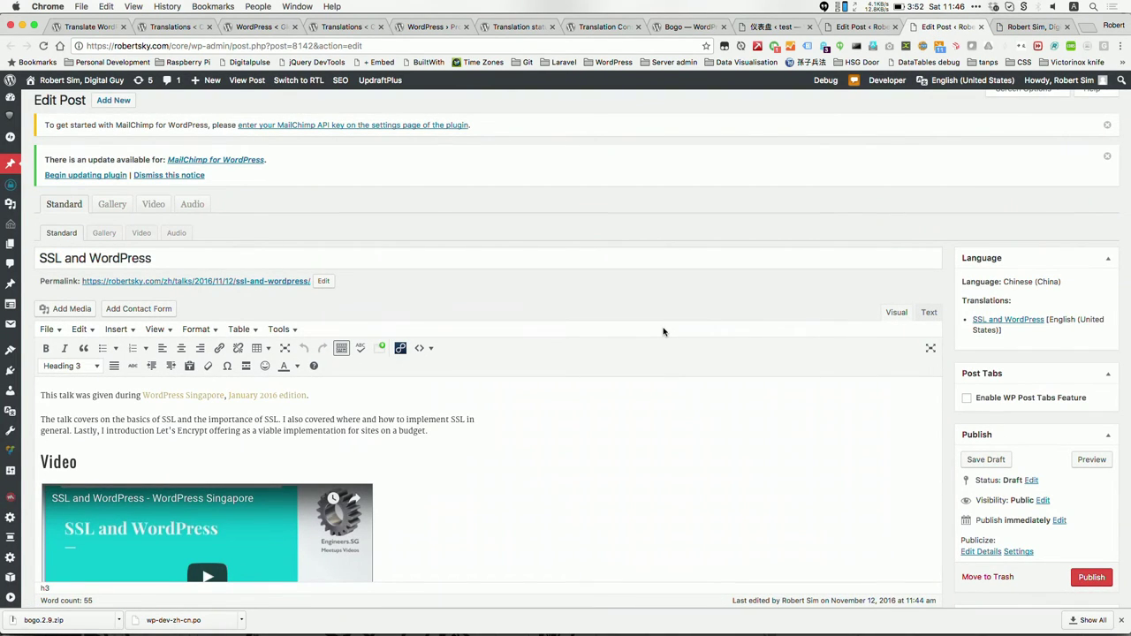
pyautogui.click(1025, 28)
pyautogui.scroll(-13, 156, 359)
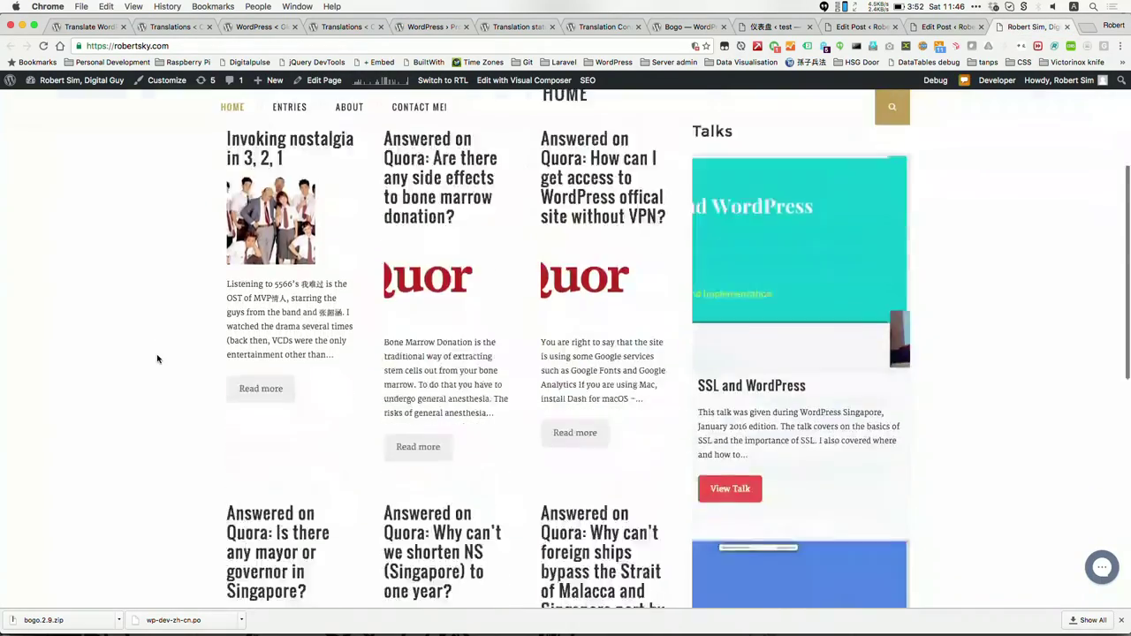
pyautogui.scroll(2, 156, 359)
pyautogui.scroll(5, 156, 359)
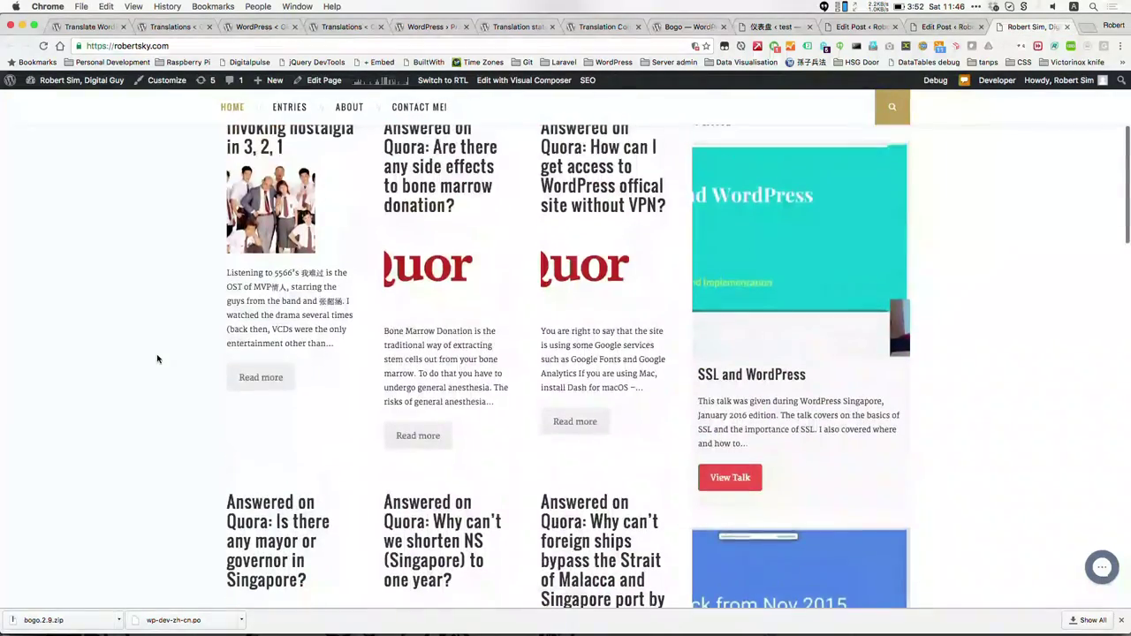
# Open the SSL and WordPress talk in an incognito window and look through the English post.
pyautogui.rightClick(760, 475)
pyautogui.click(783, 501)
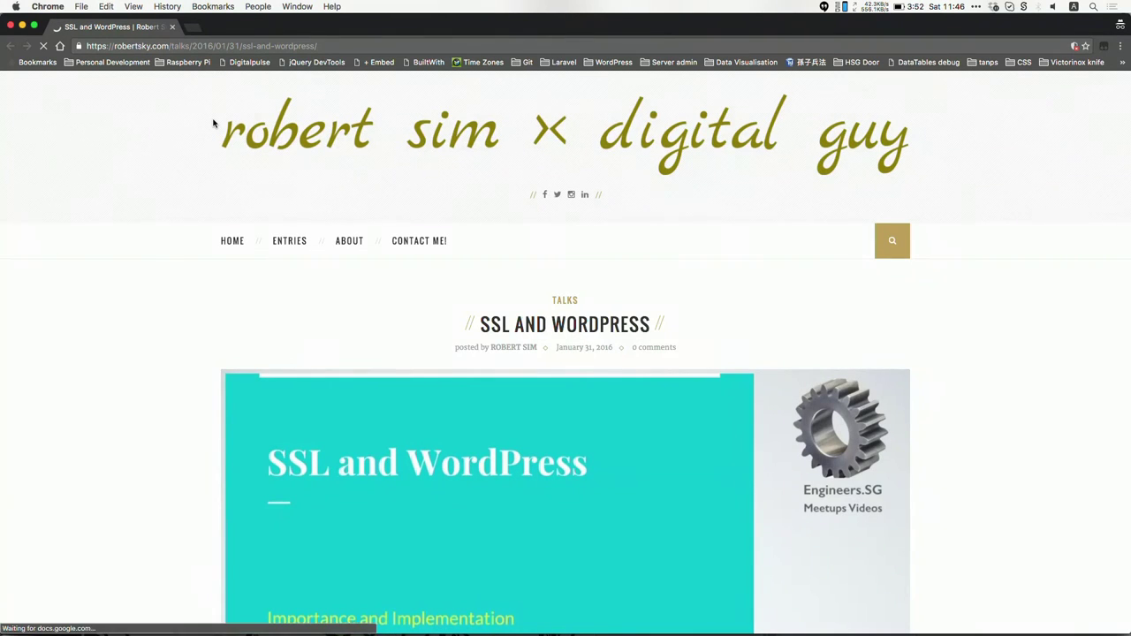
pyautogui.scroll(-10, 167, 310)
pyautogui.scroll(8, 167, 310)
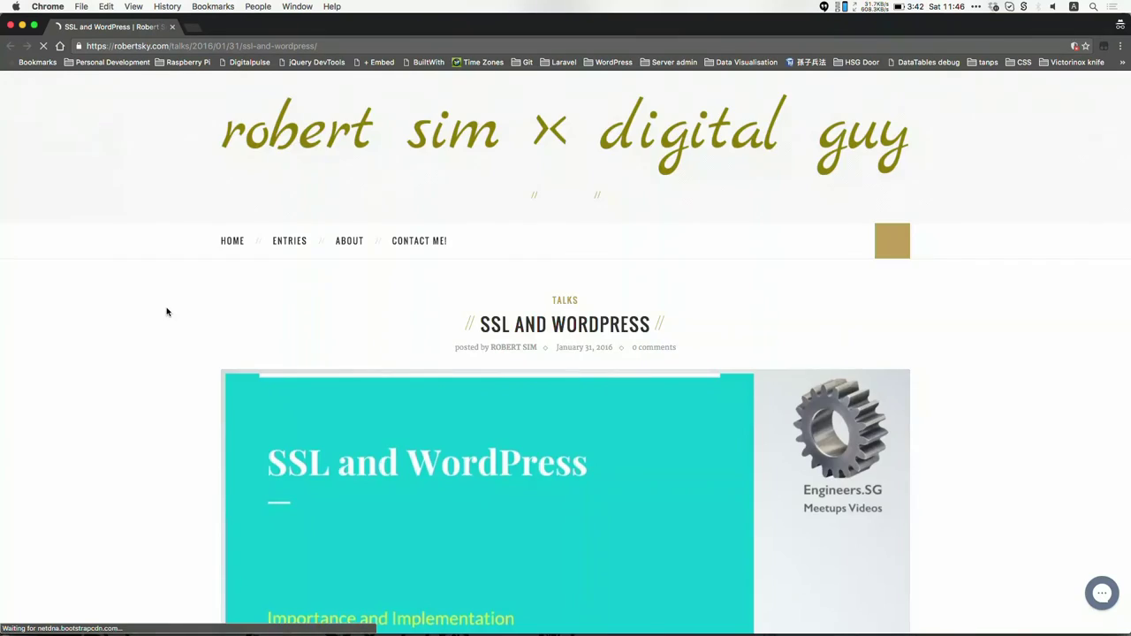
pyautogui.scroll(-10, 167, 311)
pyautogui.scroll(-5, 167, 311)
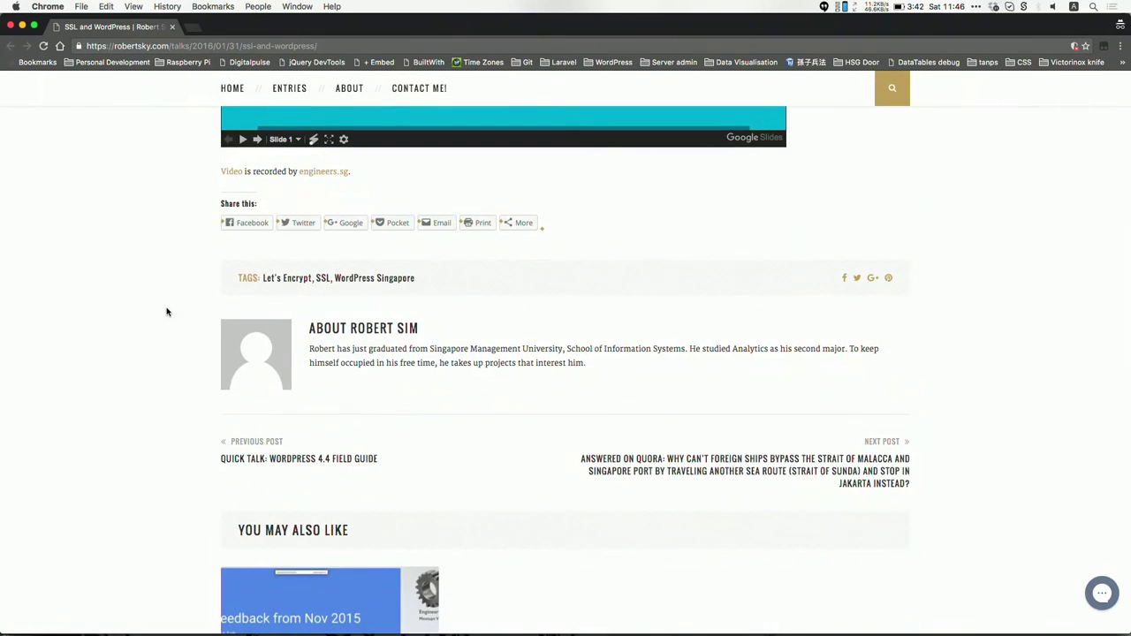
pyautogui.press('super+w')
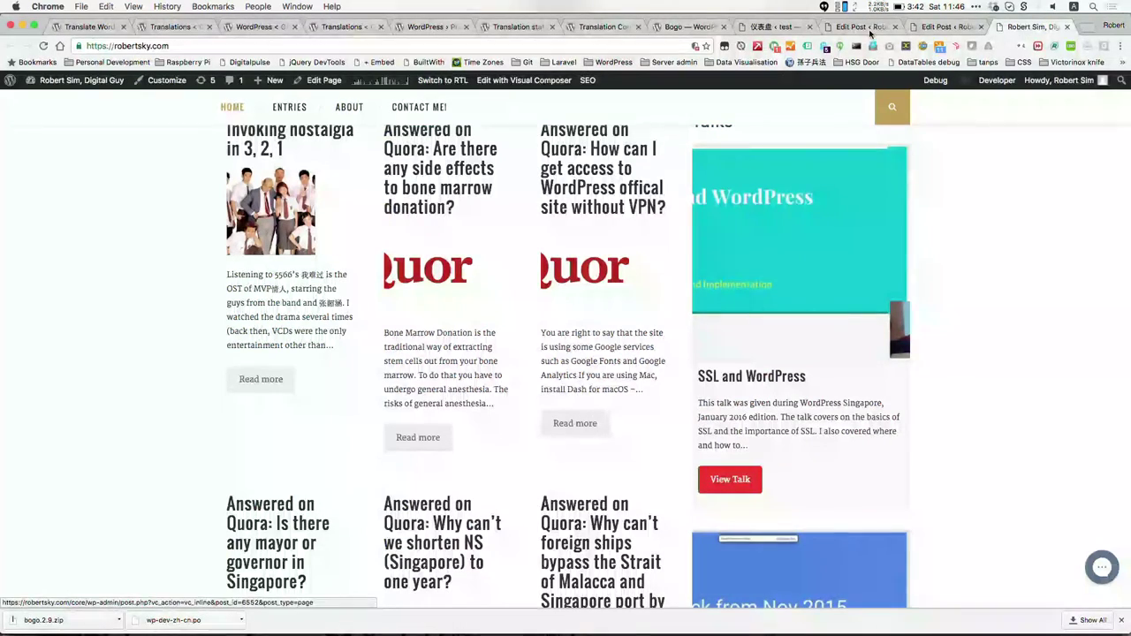
# Try to load the Chinese version of the post's address in the incognito window, and look over the Chinese draft's content.
pyautogui.click(945, 26)
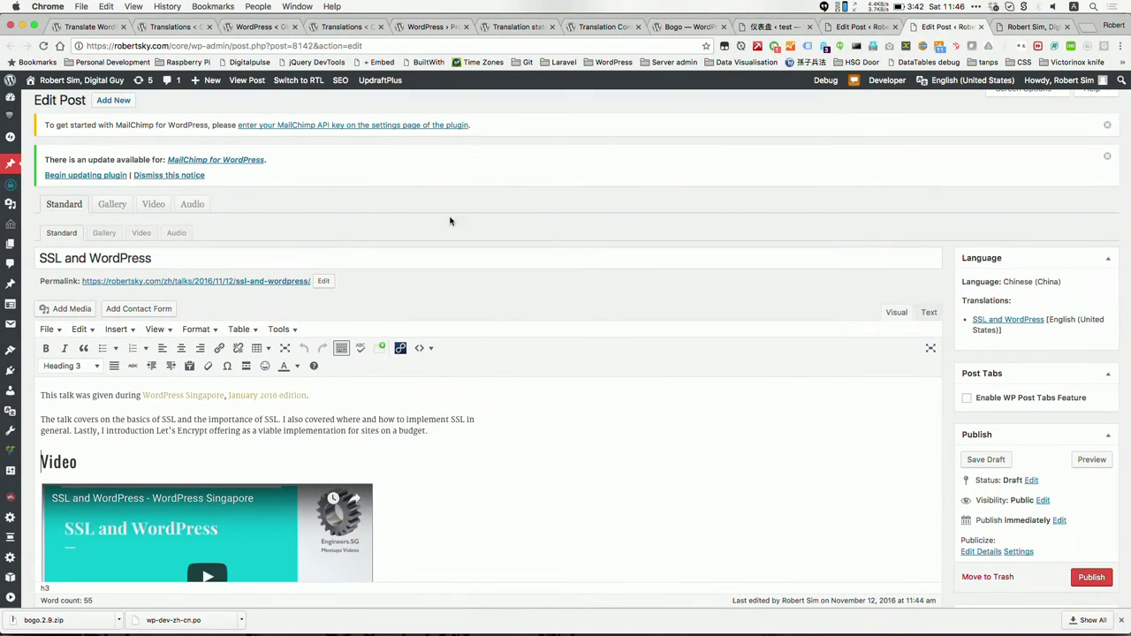
pyautogui.press('super+grave')
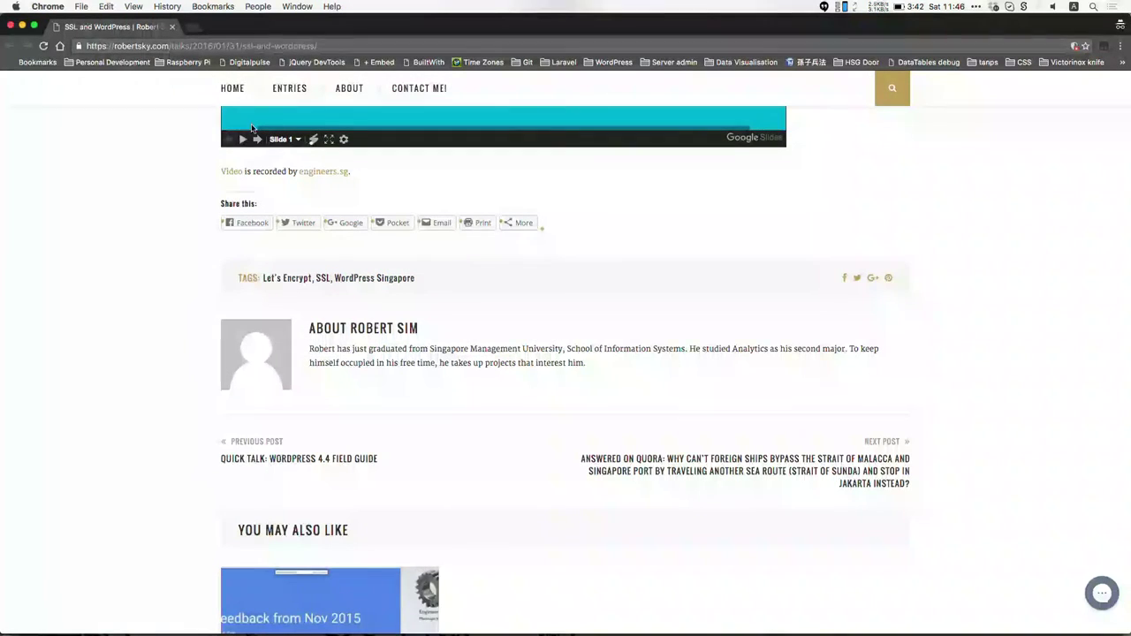
pyautogui.click(170, 46)
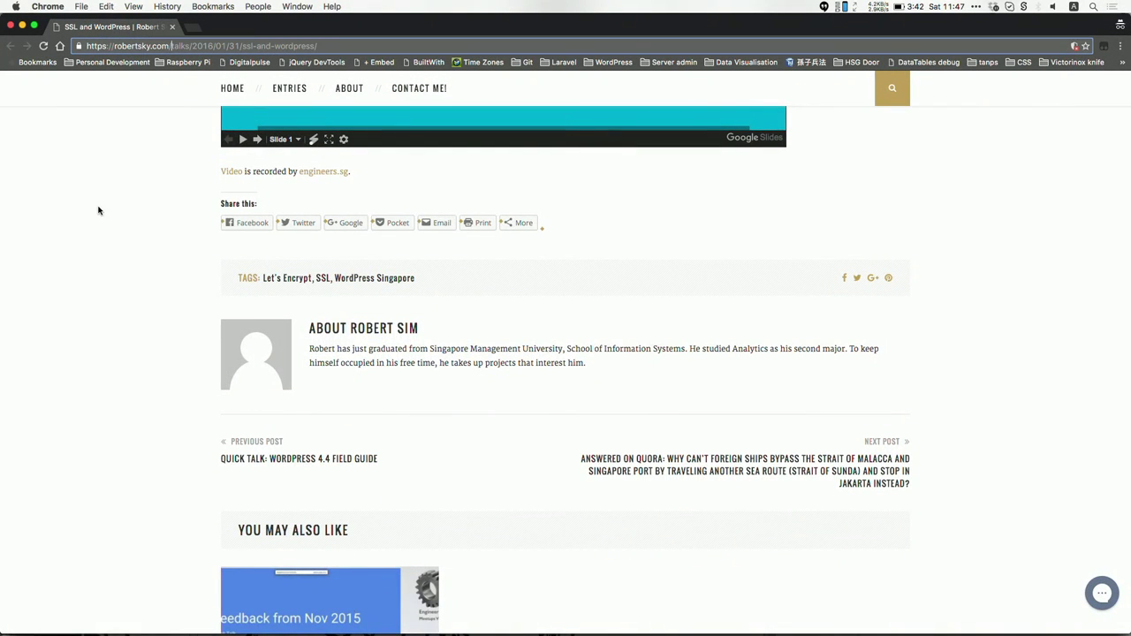
pyautogui.press('Return')
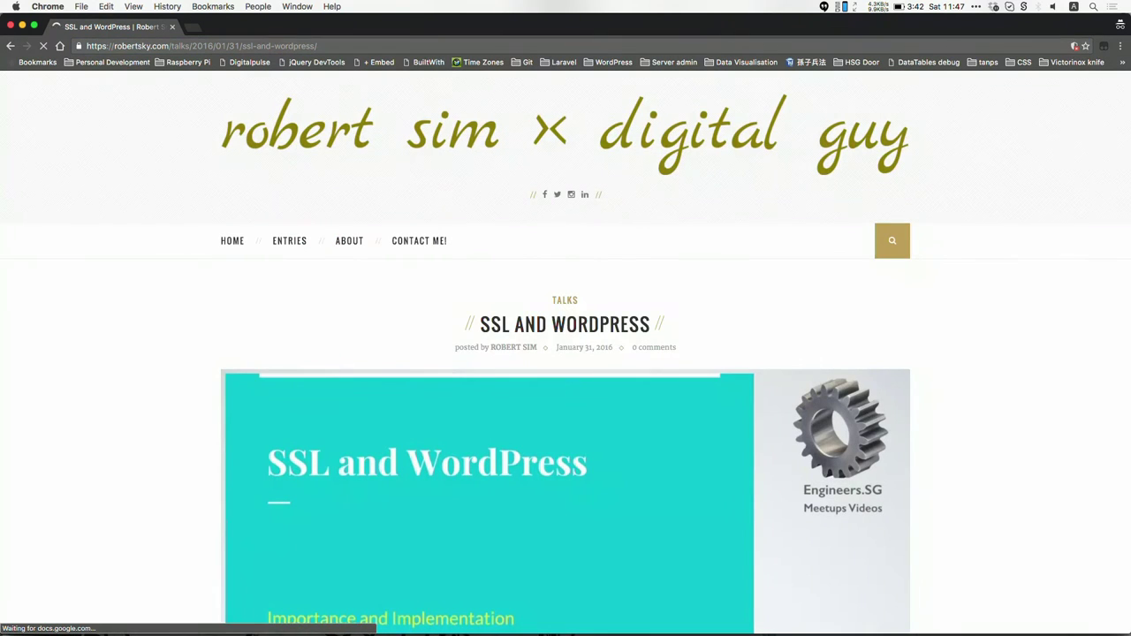
pyautogui.scroll(-5, 123, 275)
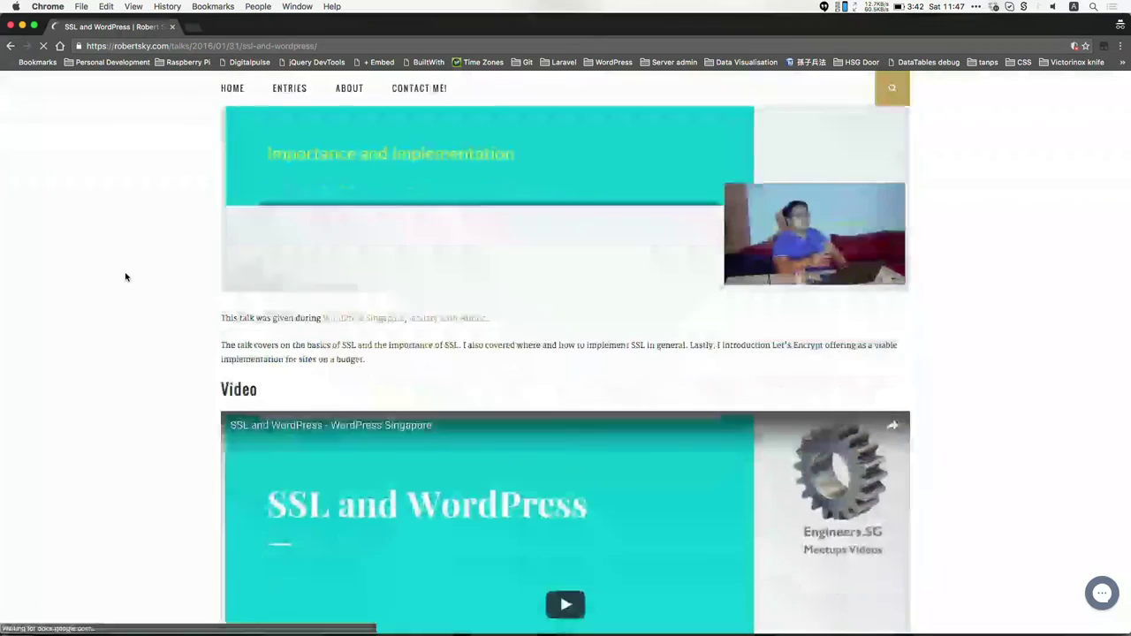
pyautogui.press('super+w')
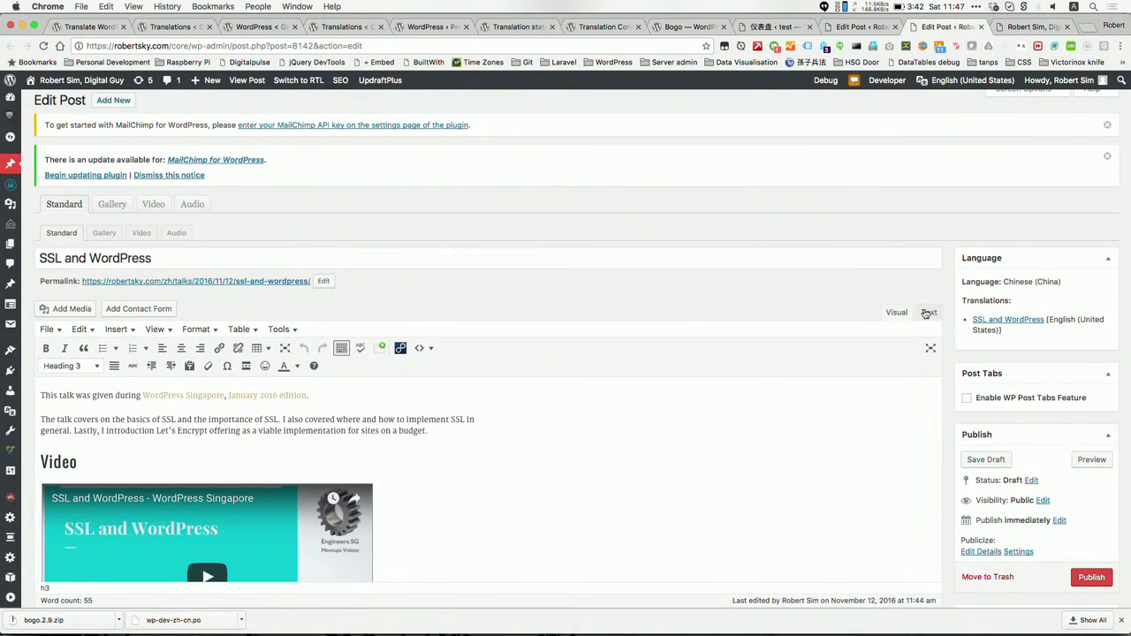
pyautogui.scroll(-10, 948, 321)
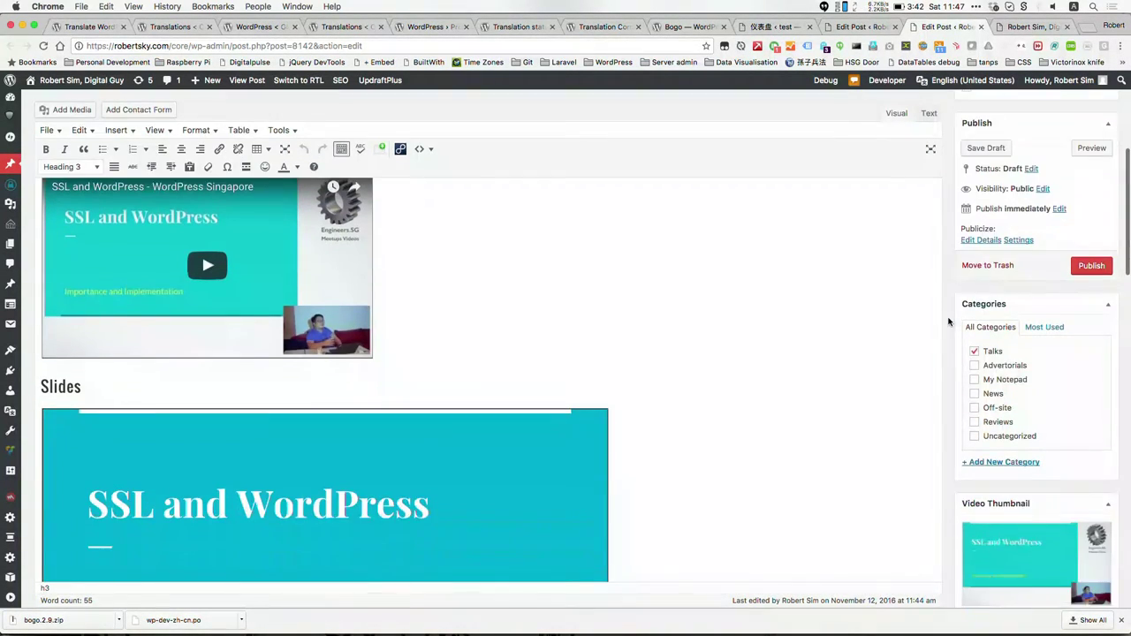
pyautogui.scroll(10, 948, 322)
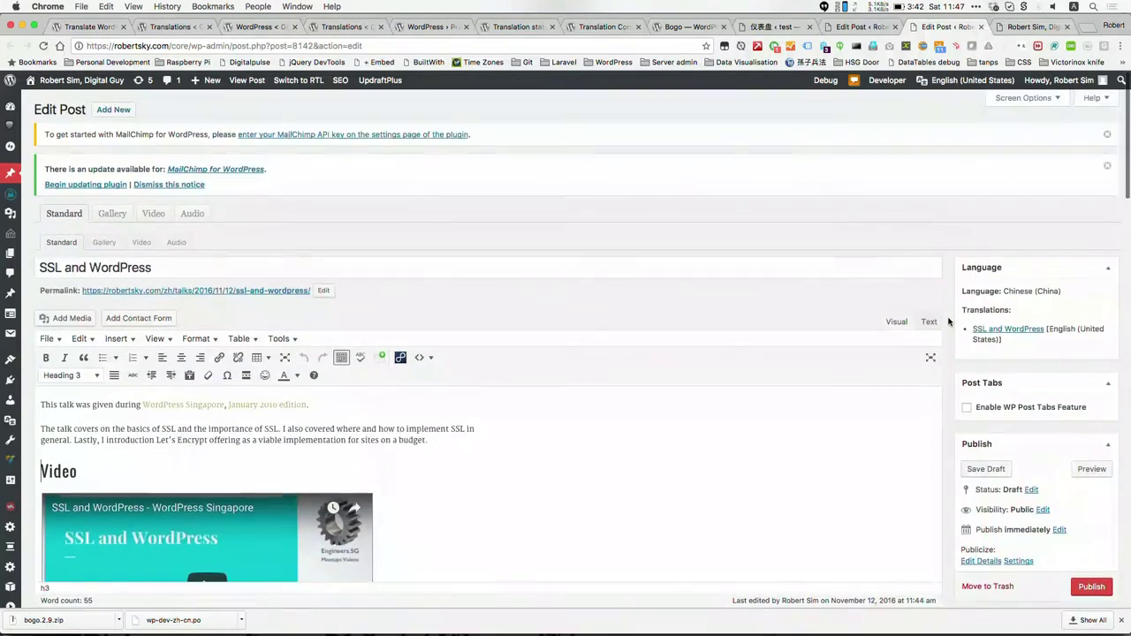
# Open Google Translate in a new browser tab and close the live site's home page tab.
pyautogui.press('super+t')
pyautogui.write('tran')
pyautogui.press('Return')
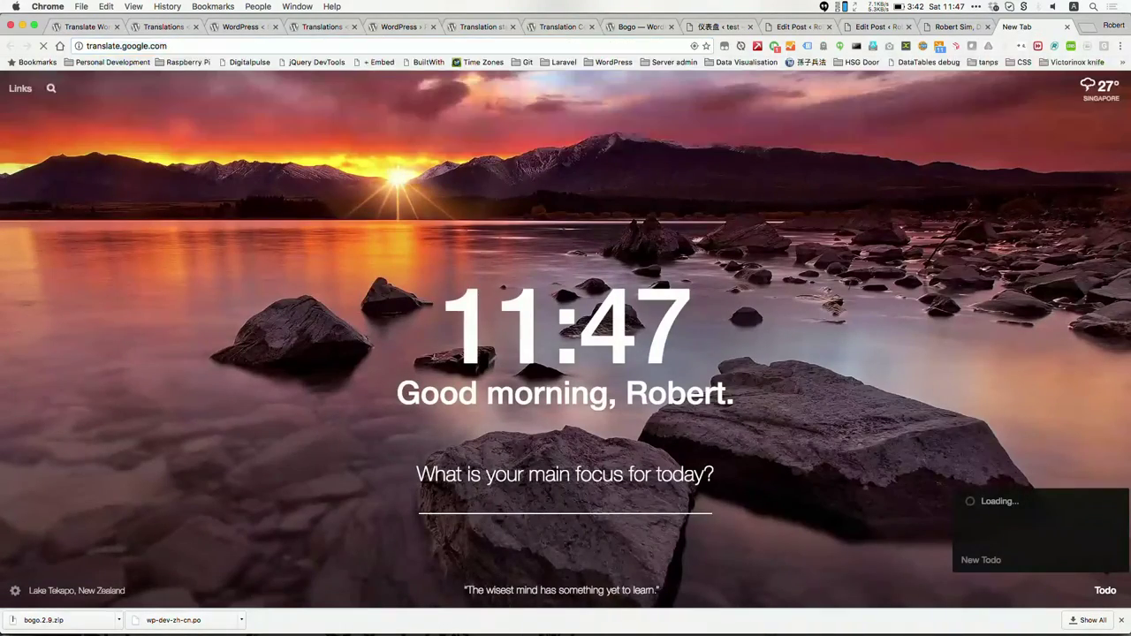
pyautogui.click(956, 26)
pyautogui.click(980, 27)
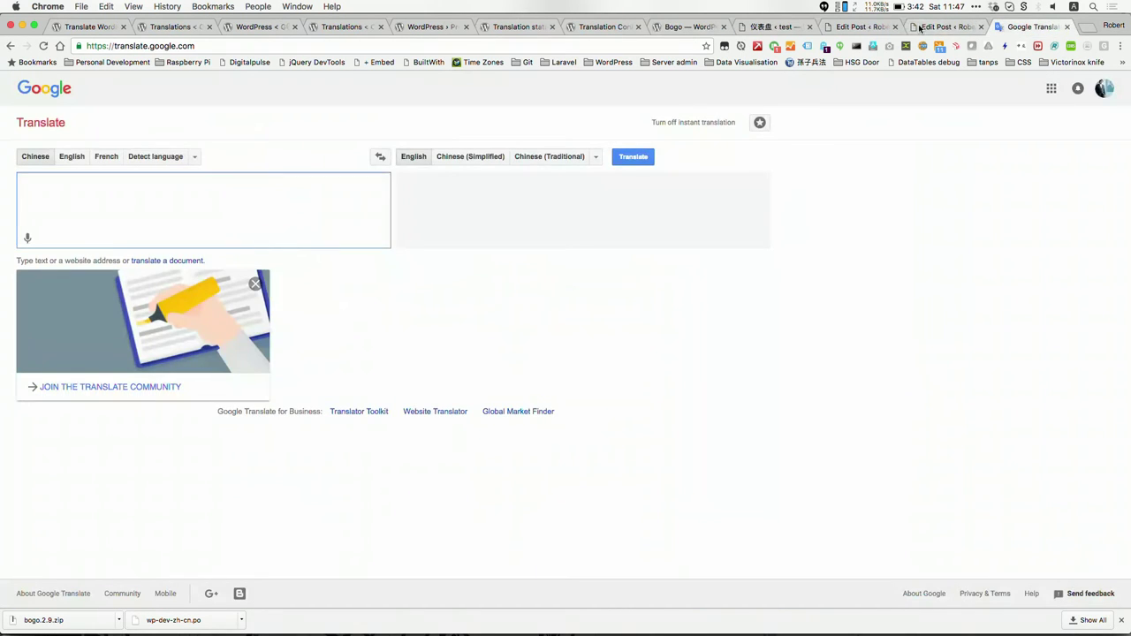
# Copy the Chinese draft's two English introductory paragraphs into Google Translate and translate them from English to Chinese (Simplified).
pyautogui.click(884, 27)
pyautogui.moveTo(431, 440); pyautogui.dragTo(27, 402)
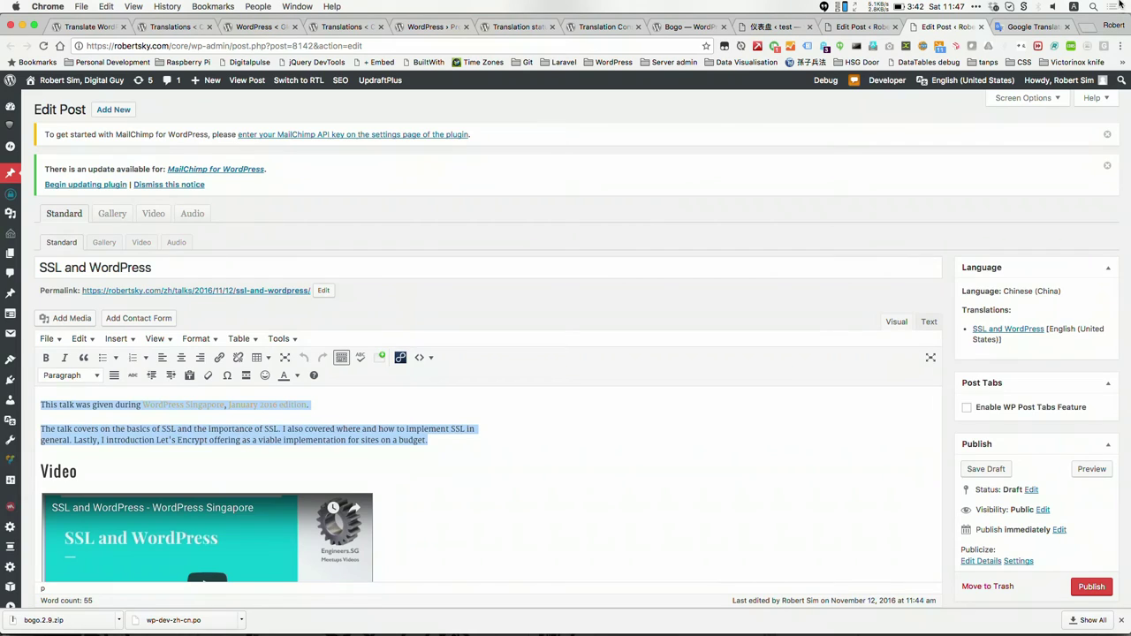
pyautogui.press('super+c')
pyautogui.click(1034, 27)
pyautogui.press('super+v')
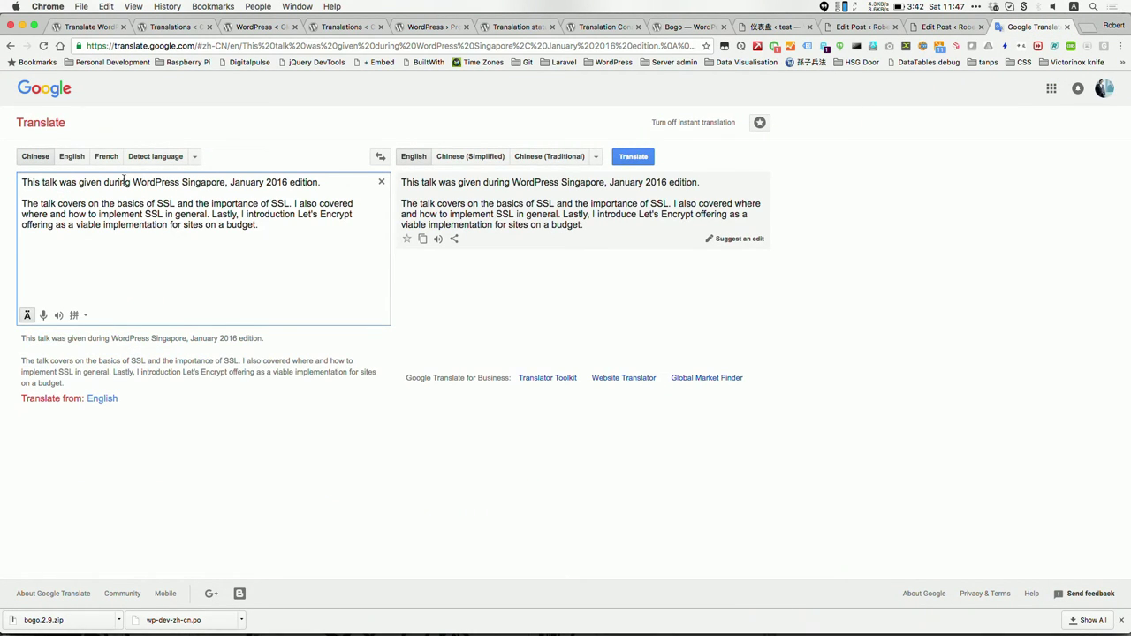
pyautogui.click(71, 156)
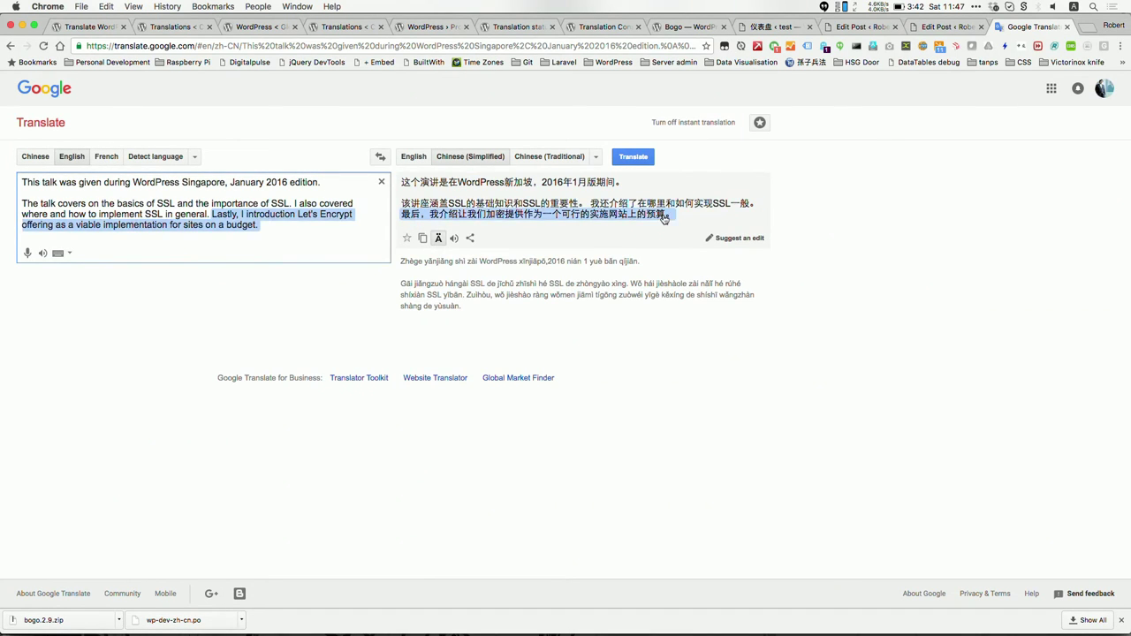
# Replace the draft's two introductory paragraphs with the Simplified Chinese text from Google Translate and publish the post.
pyautogui.moveTo(677, 221); pyautogui.dragTo(403, 181)
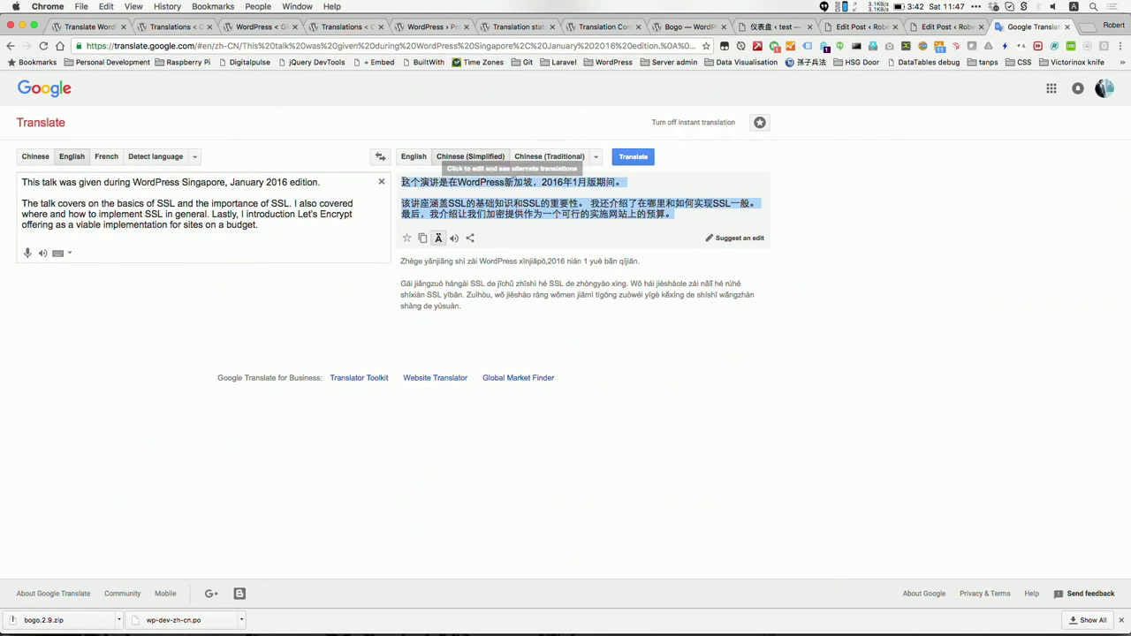
pyautogui.click(945, 26)
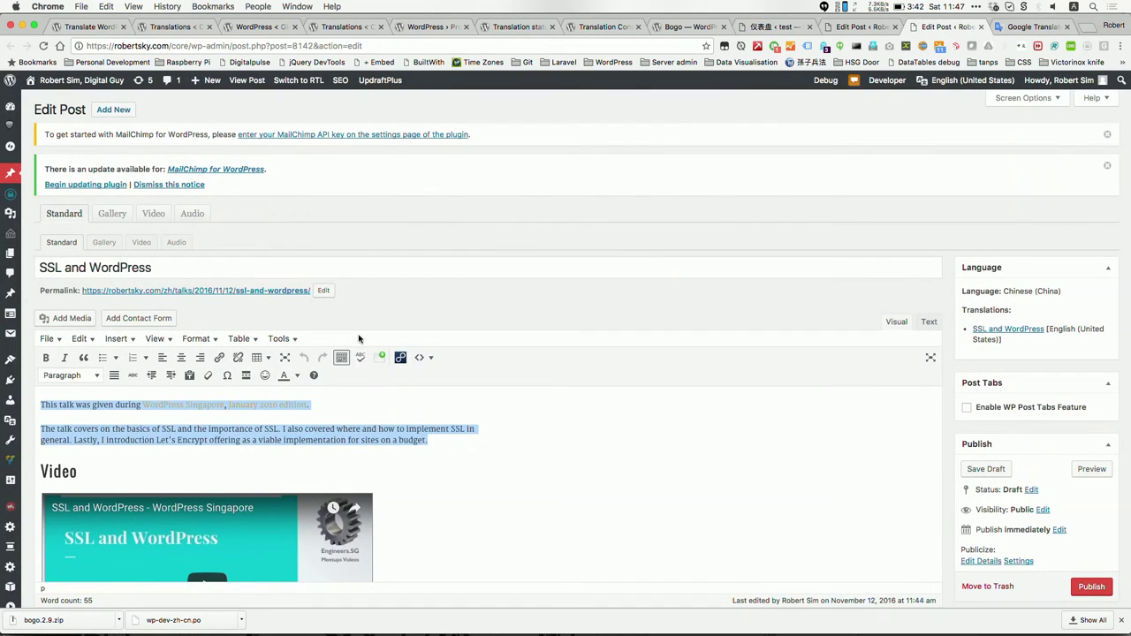
pyautogui.click(405, 430)
pyautogui.moveTo(454, 443); pyautogui.dragTo(40, 405)
pyautogui.press('super+v')
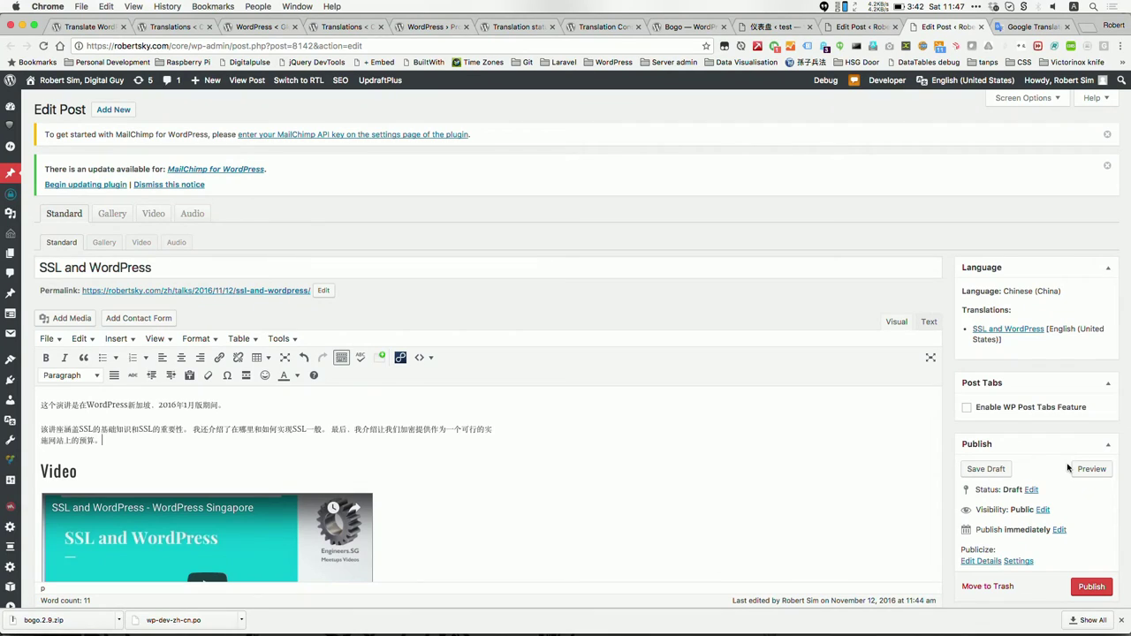
pyautogui.click(1087, 585)
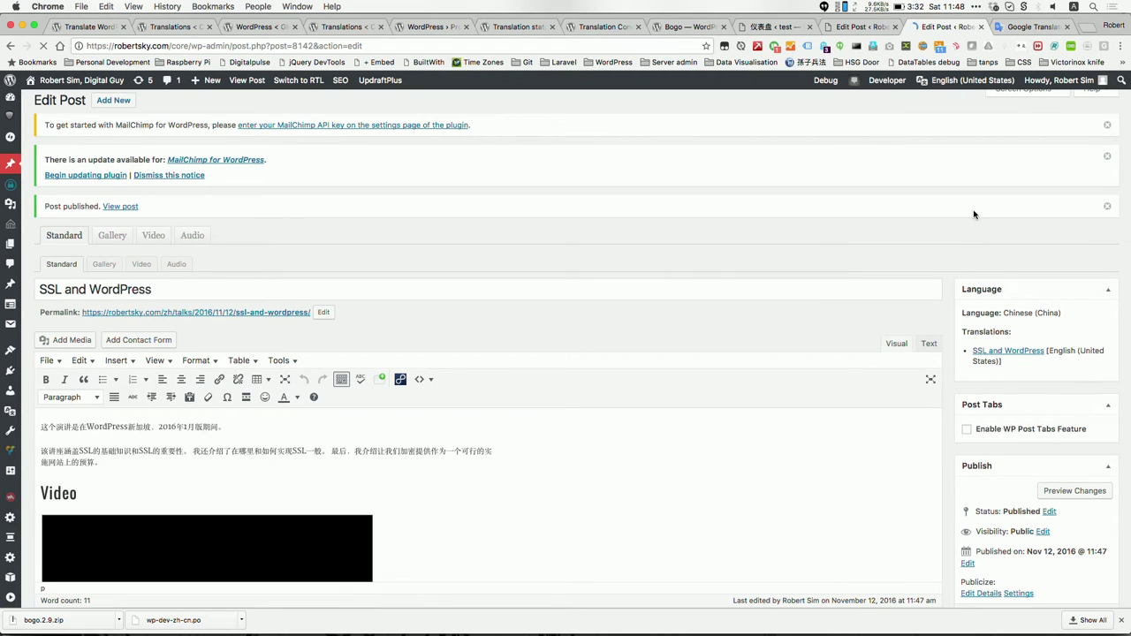
# Try to load the talk with zh/ added to its address in the incognito window.
pyautogui.click(1003, 26)
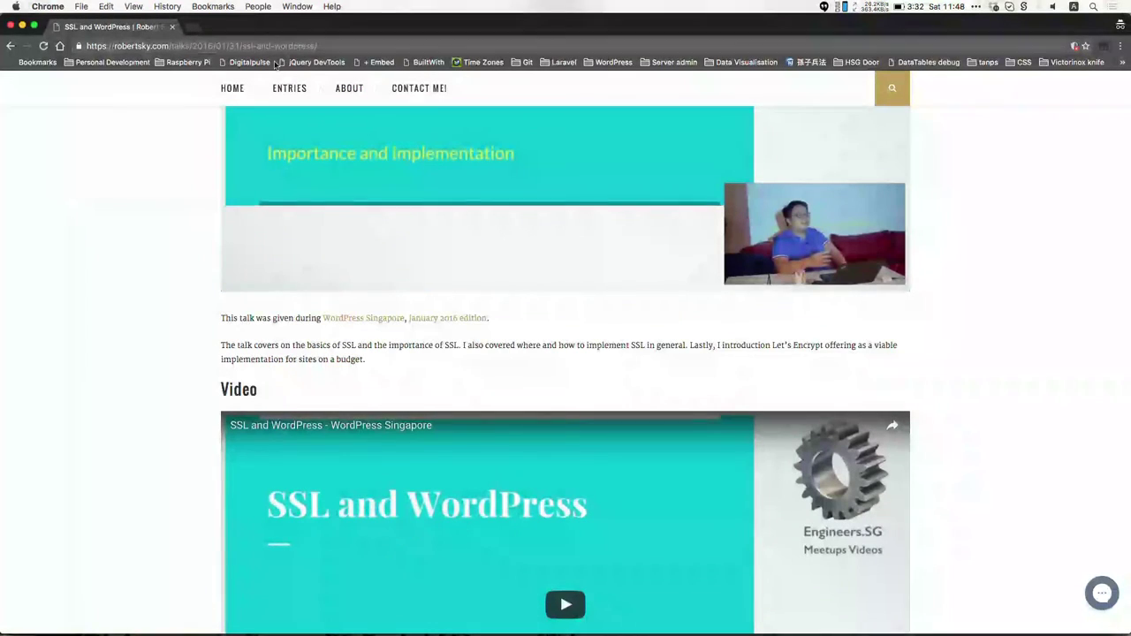
pyautogui.write('zh/')
pyautogui.press('Return')
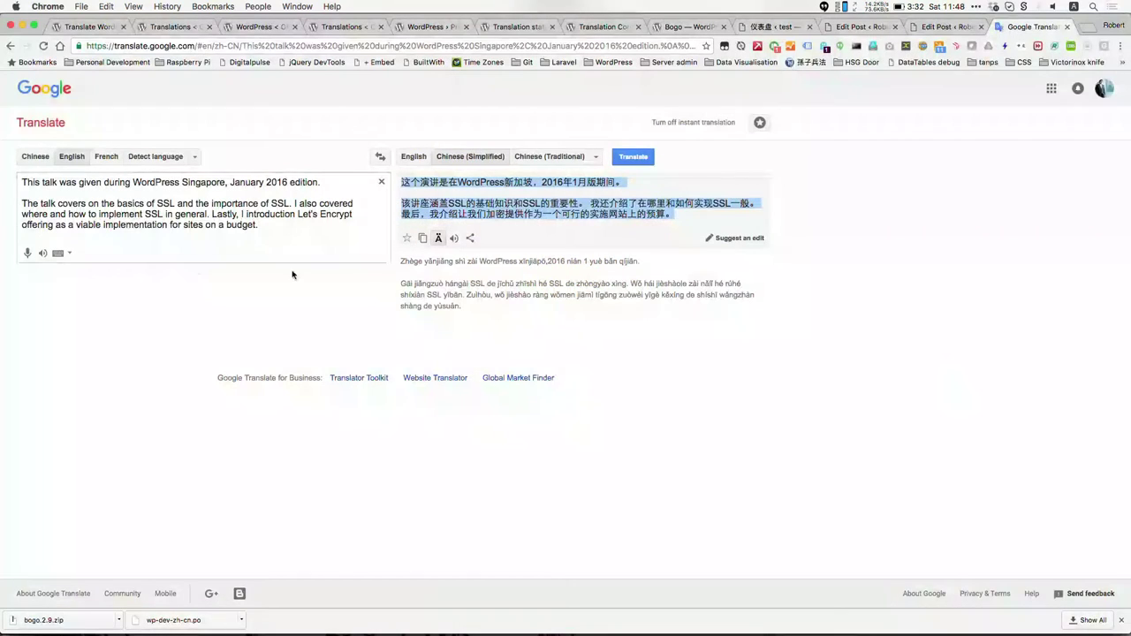
# Open the published Chinese post from its permalink in a new tab, examine the page, and return to the incognito window.
pyautogui.click(944, 26)
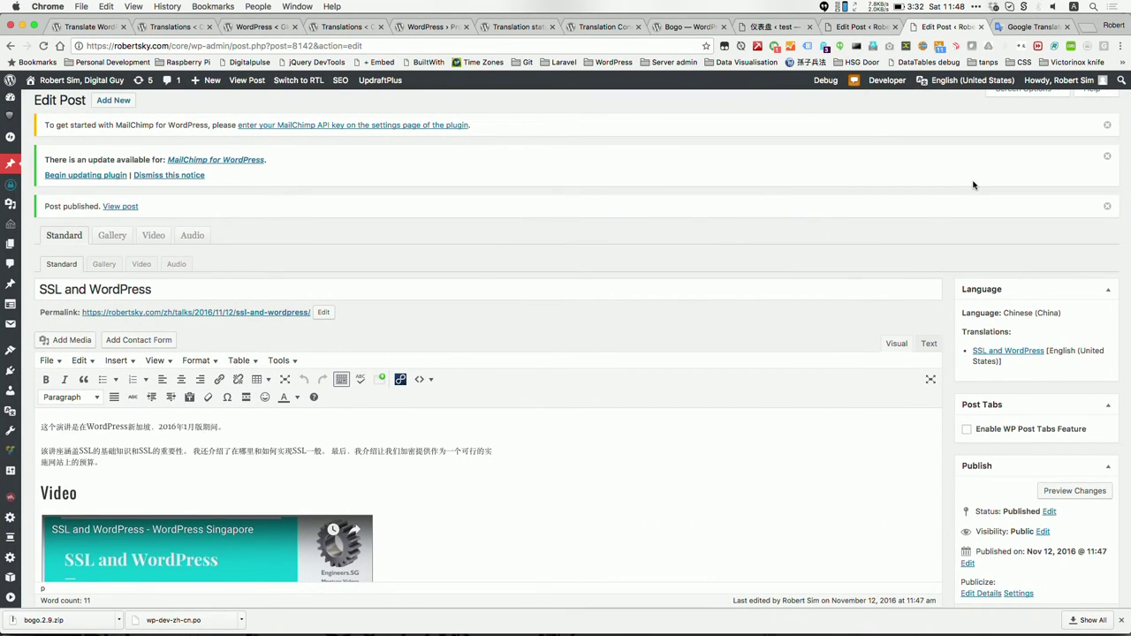
pyautogui.keyDown('super'); pyautogui.click(218, 313); pyautogui.keyUp('super')
pyautogui.click(948, 27)
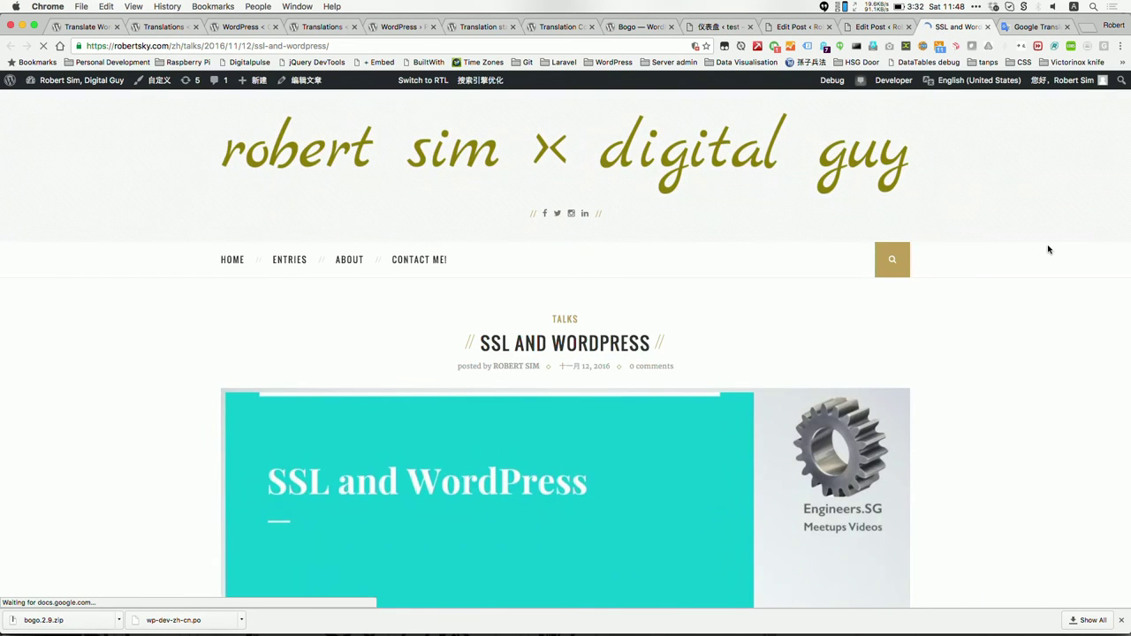
pyautogui.scroll(-10, 1048, 250)
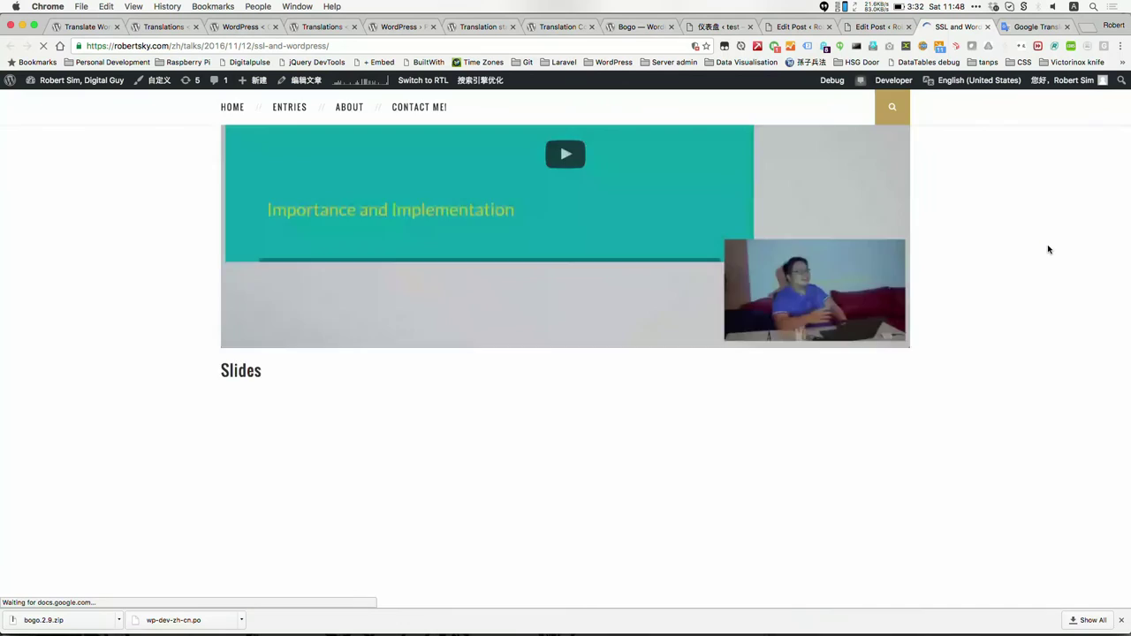
pyautogui.scroll(5, 1047, 249)
pyautogui.scroll(5, 1048, 249)
pyautogui.scroll(-1, 1048, 249)
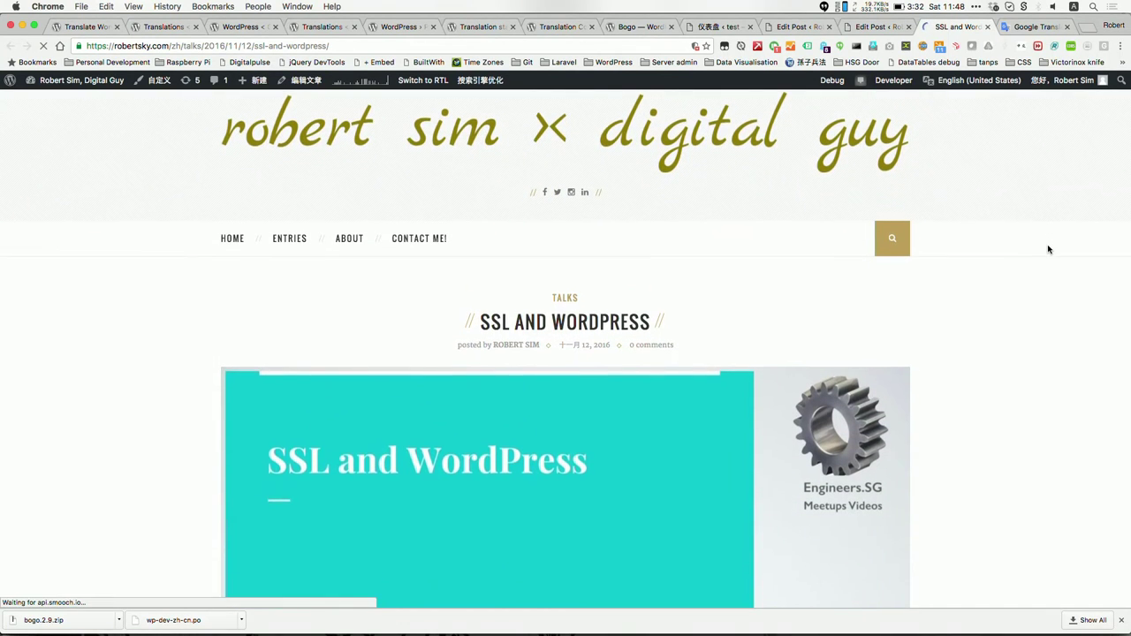
pyautogui.scroll(-2, 1048, 249)
pyautogui.scroll(3, 1048, 249)
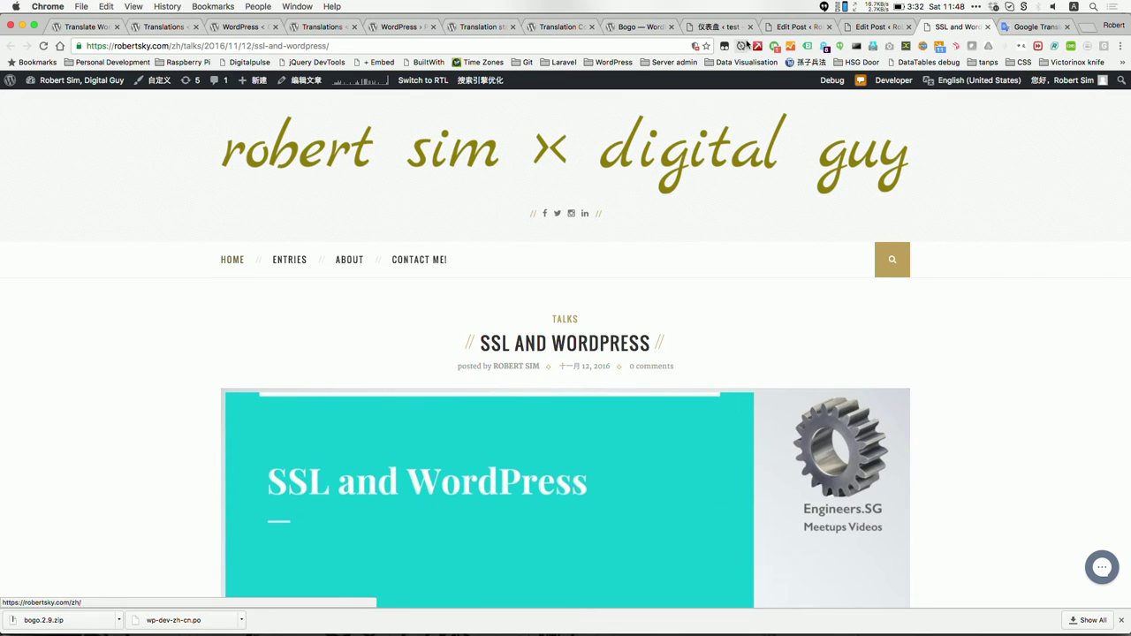
pyautogui.press('super+grave')
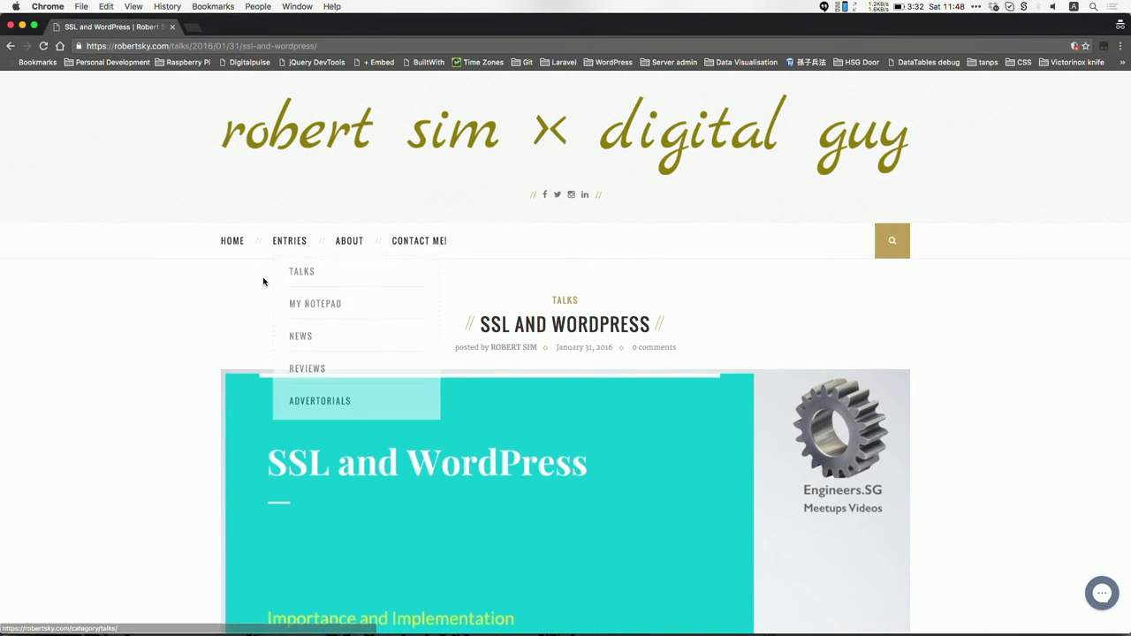
# Copy the published Chinese post's address from the signed-in window, load it in an incognito window, and examine the page down to its comment form.
pyautogui.press('super+r')
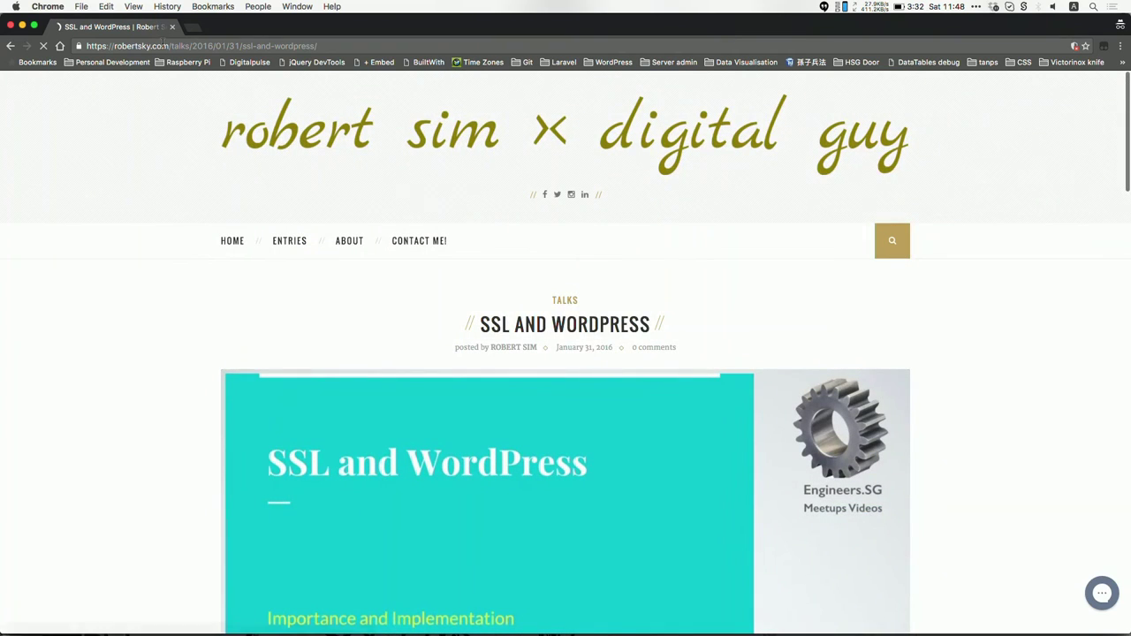
pyautogui.click(162, 46)
pyautogui.press('super+grave')
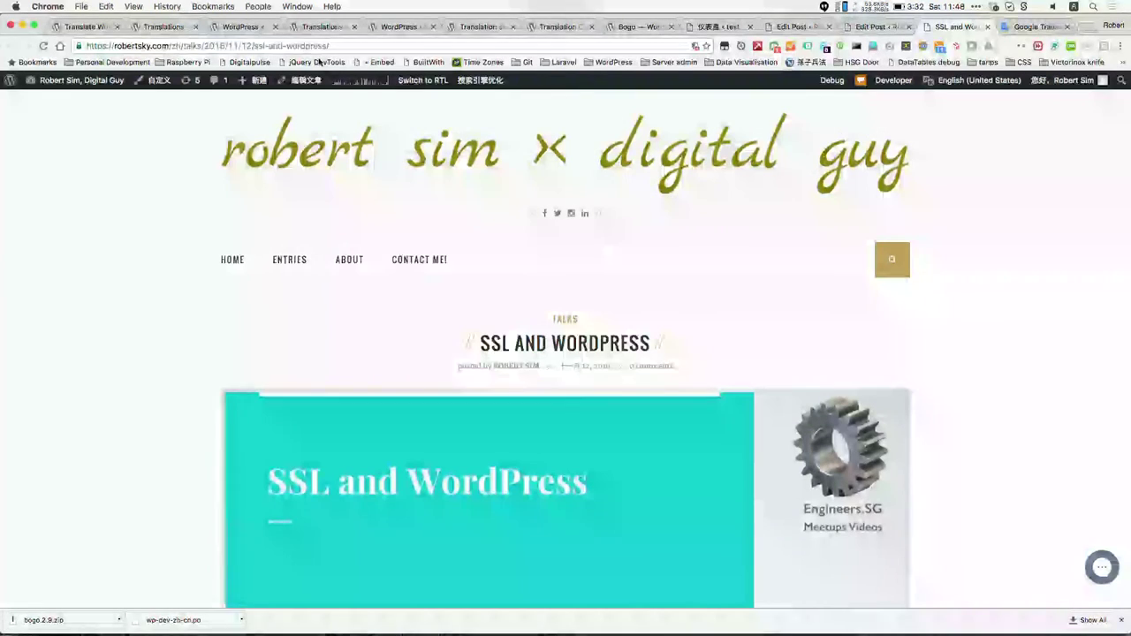
pyautogui.click(291, 45)
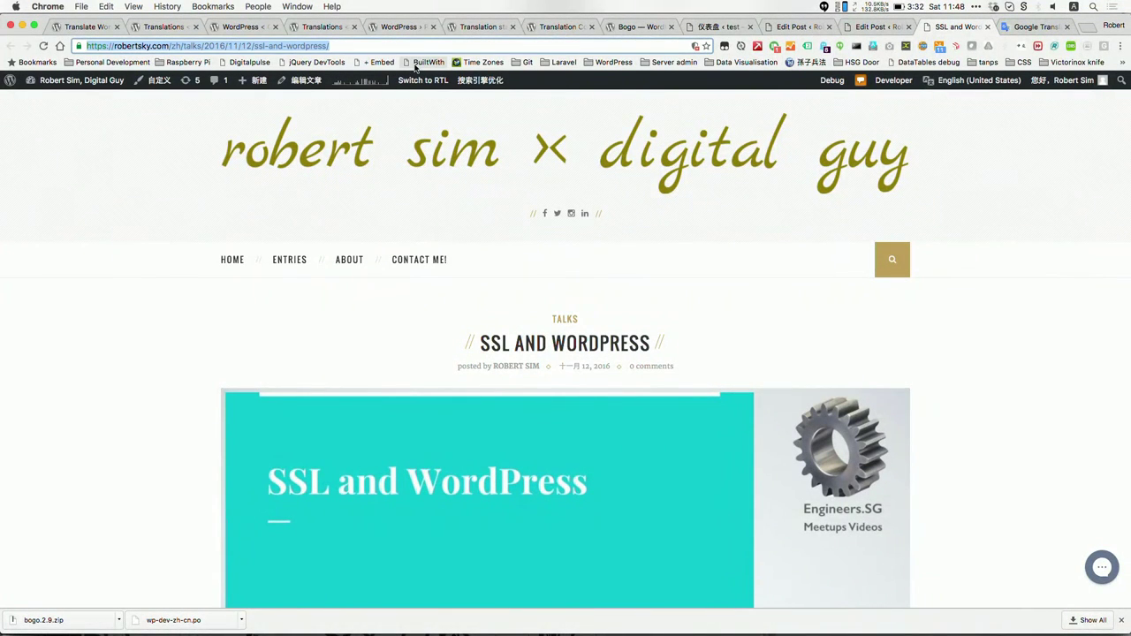
pyautogui.press('super+shift+n')
pyautogui.press('super+v')
pyautogui.press('Return')
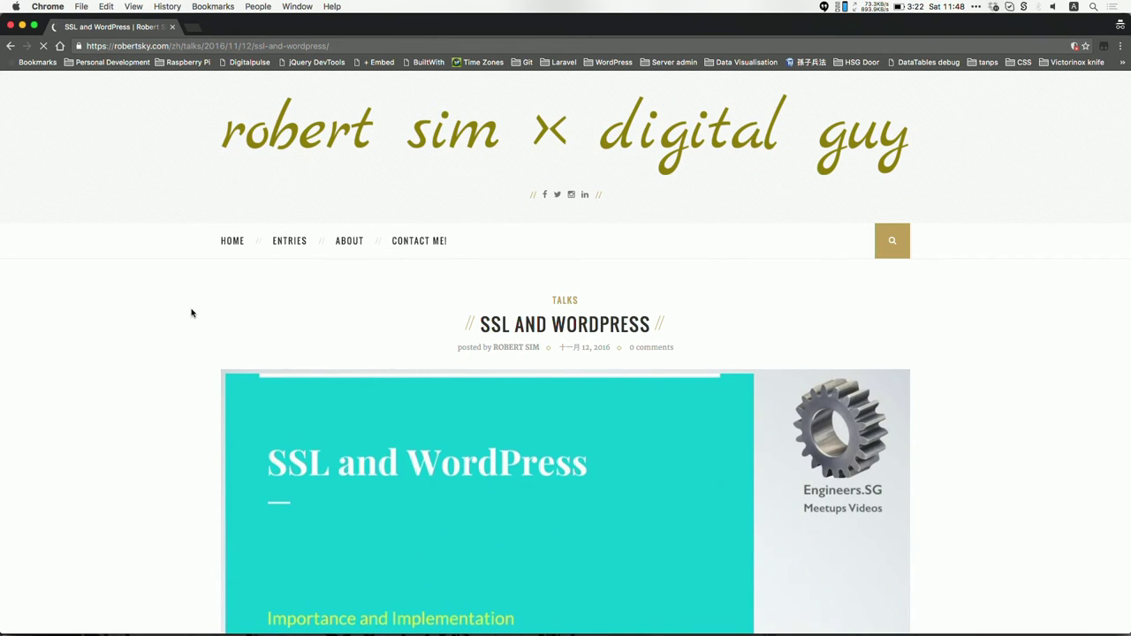
pyautogui.scroll(-1, 958, 292)
pyautogui.scroll(-20, 958, 292)
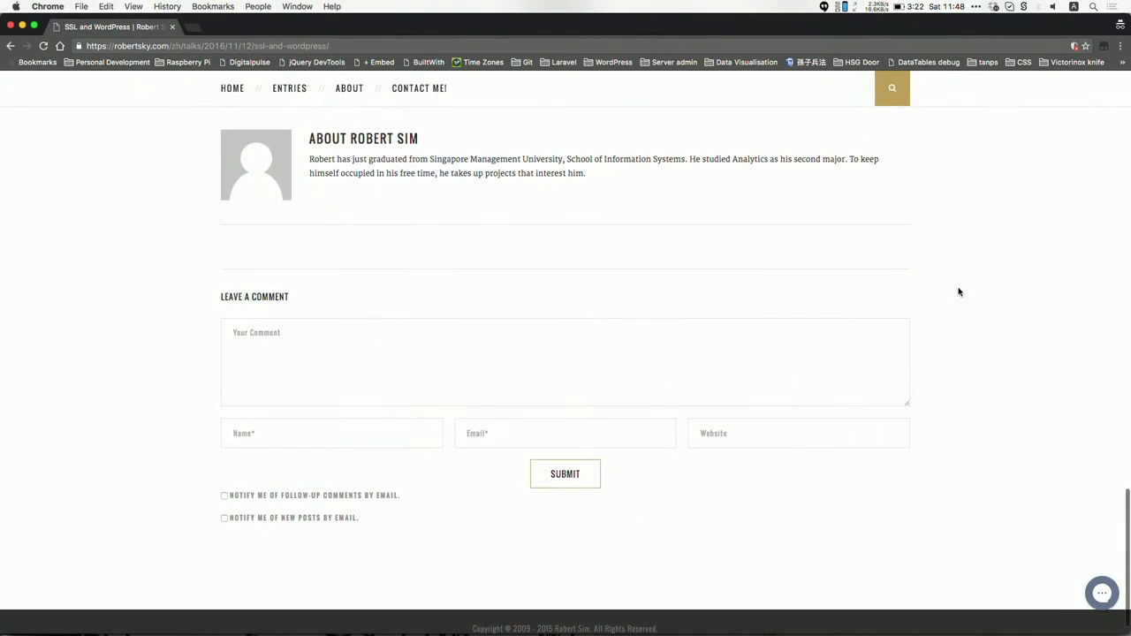
pyautogui.scroll(20, 958, 292)
pyautogui.scroll(1, 958, 292)
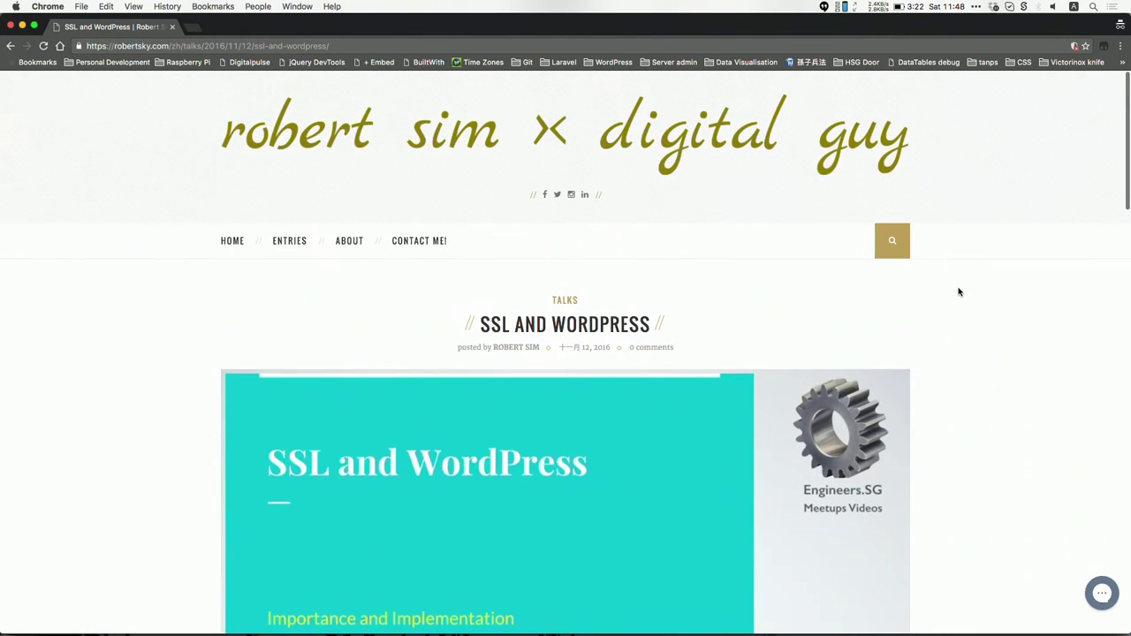
# Open the Chinese home page from the site title, check its address, and close the incognito window.
pyautogui.click(902, 131)
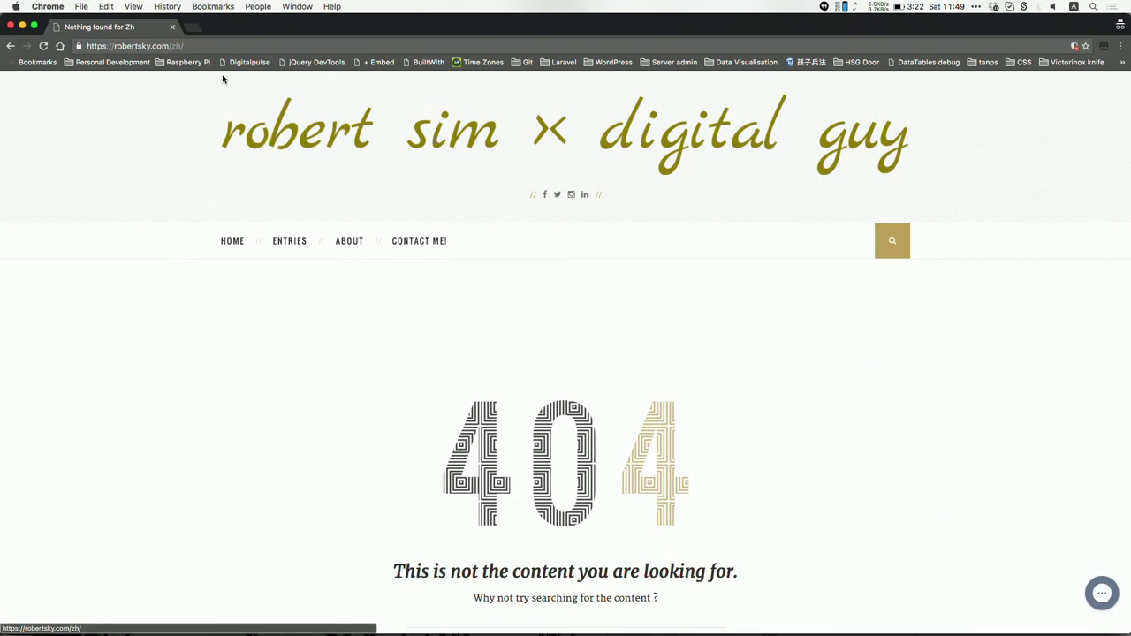
pyautogui.click(238, 46)
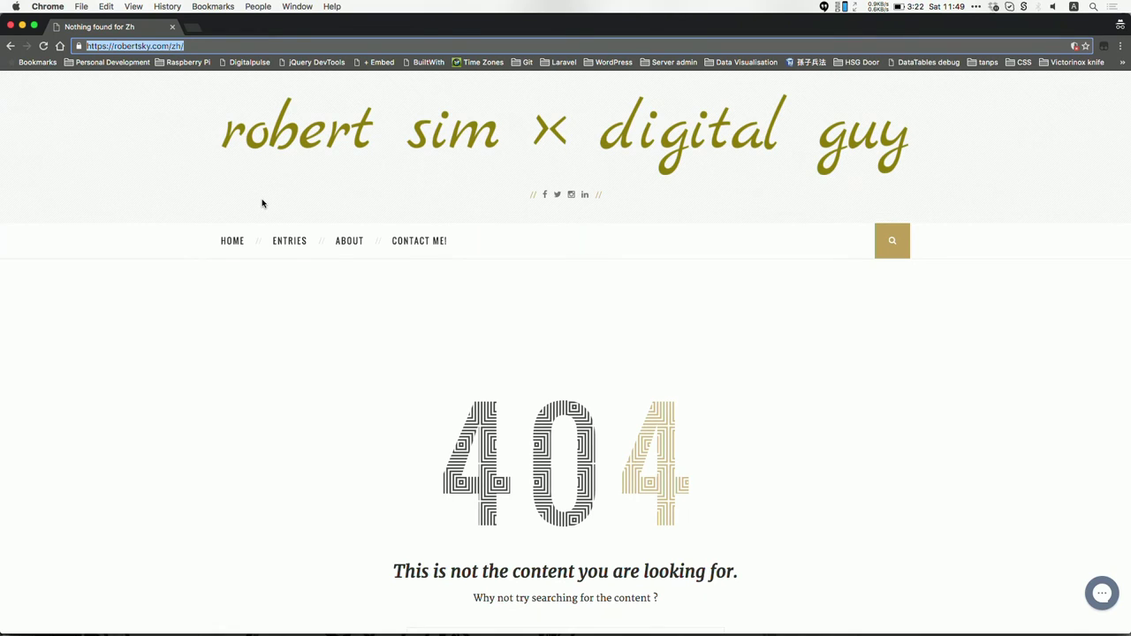
pyautogui.press('super+w')
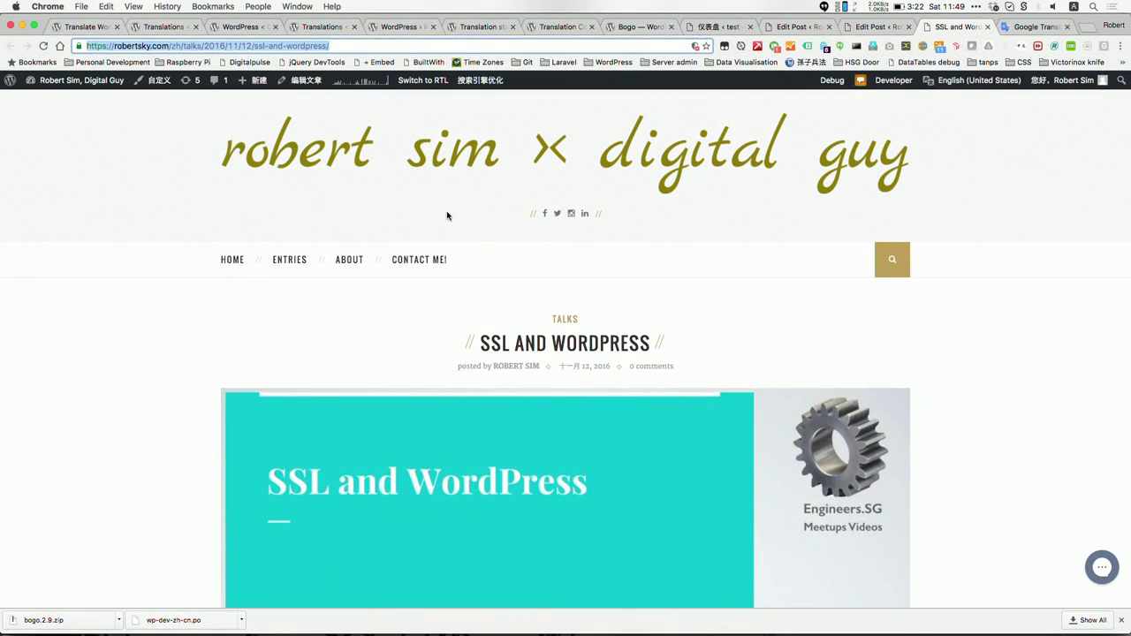